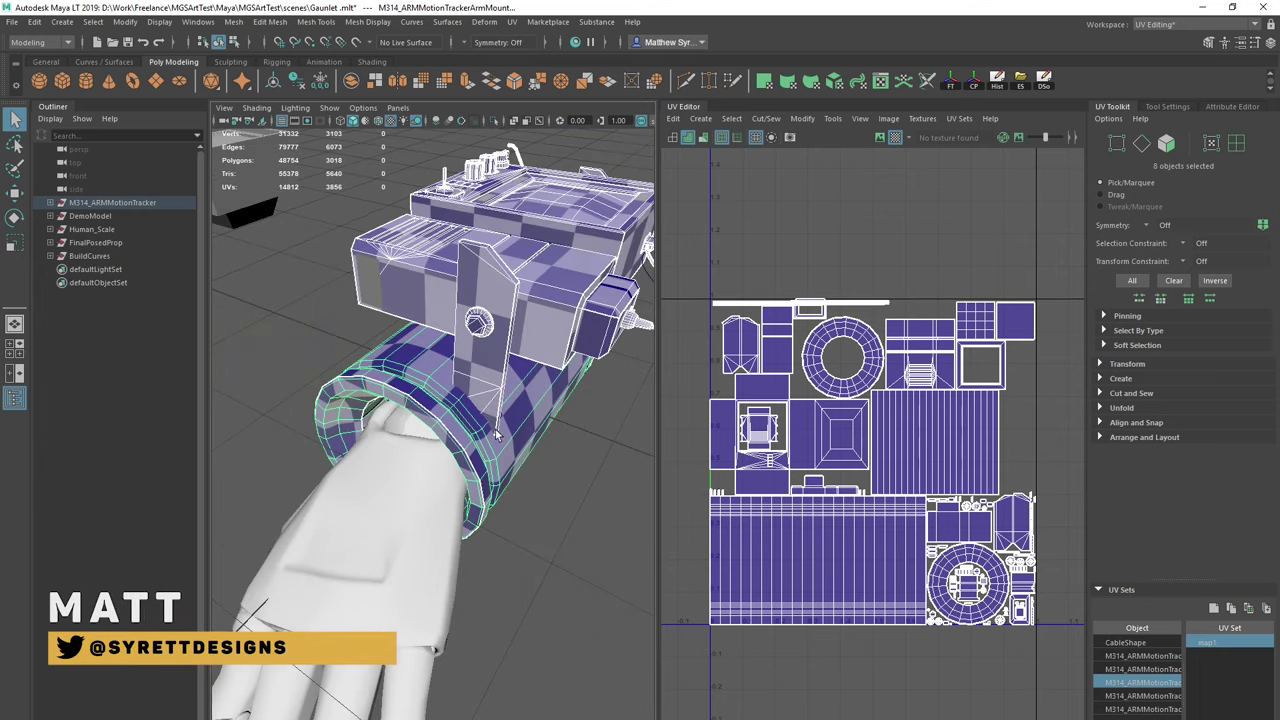
alt+drag(556, 376, 260, 380)
alt+middle_drag(260, 380, 328, 362)
scroll(328, 362, up, 5)
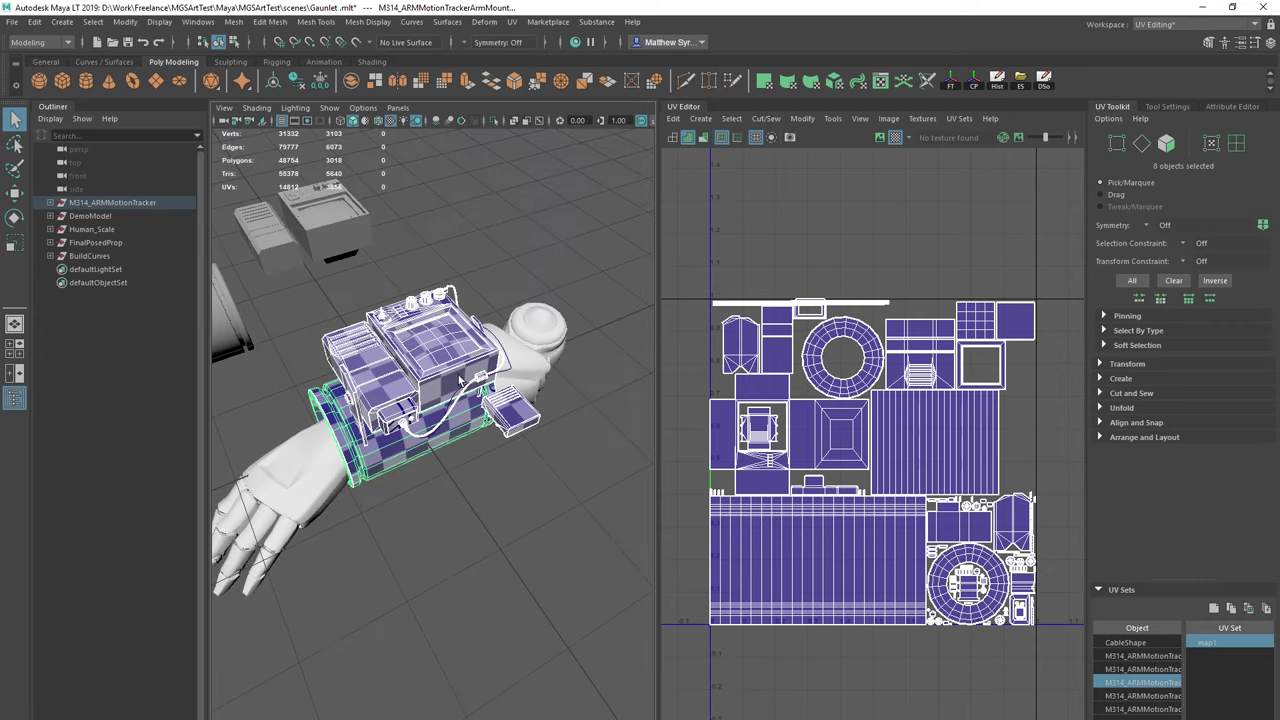
alt+drag(540, 330, 586, 340)
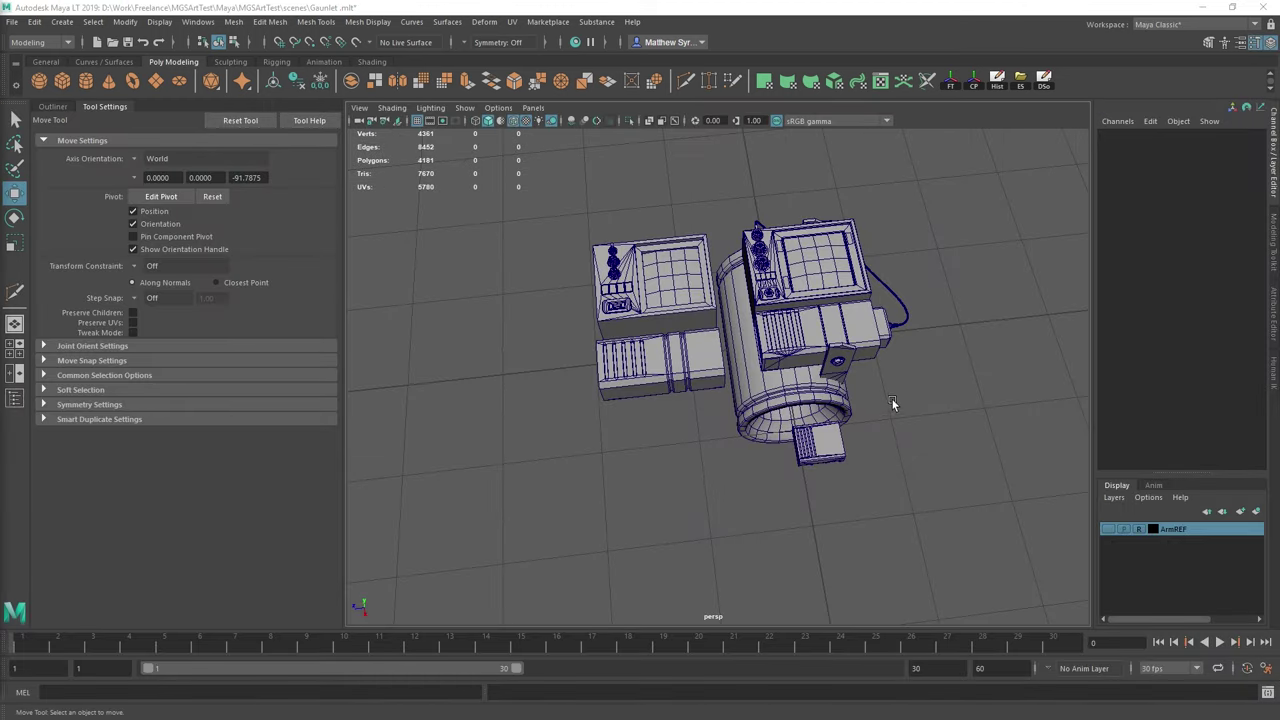
Create a polygon cylinder at the origin and scale it uniformly to about 5.4
alt+drag(683, 416, 790, 347)
scroll(738, 376, up, 5)
shift+right_drag(675, 376, 683, 418)
scroll(683, 418, down, 8)
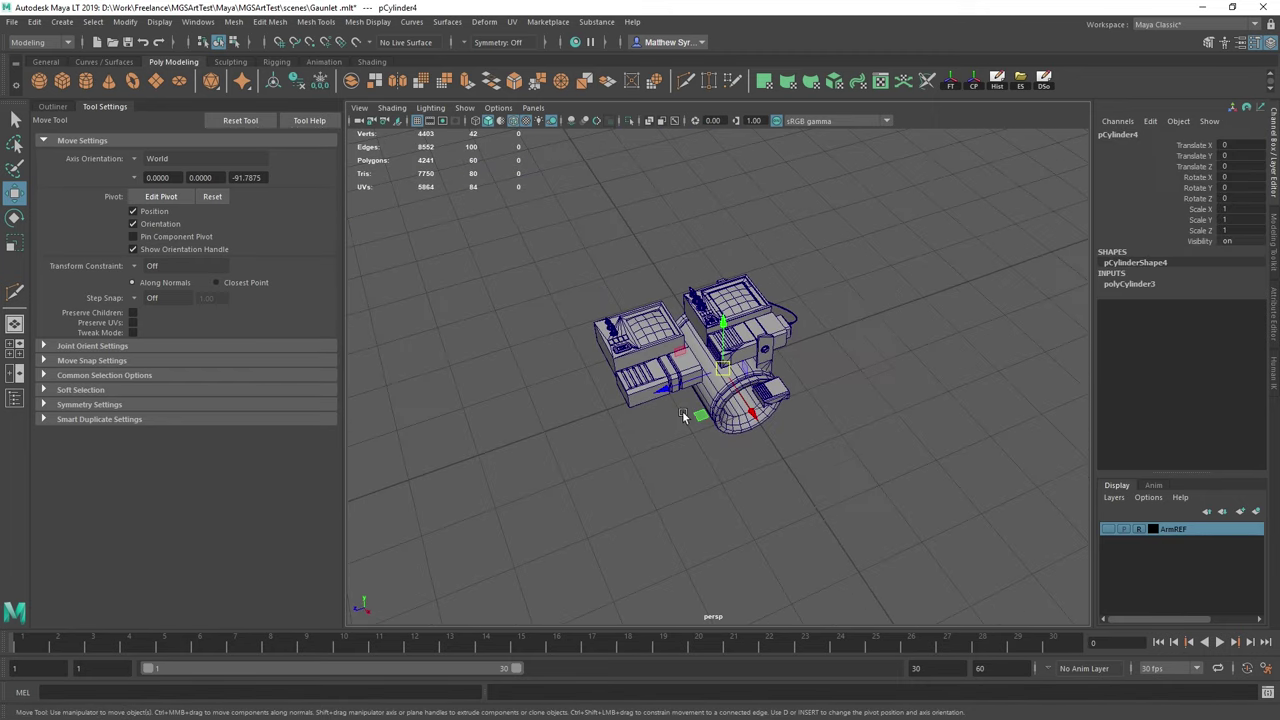
scroll(716, 394, up, 5)
alt+drag(683, 418, 784, 389)
key(e)
key(r)
middle_drag(784, 384, 801, 384)
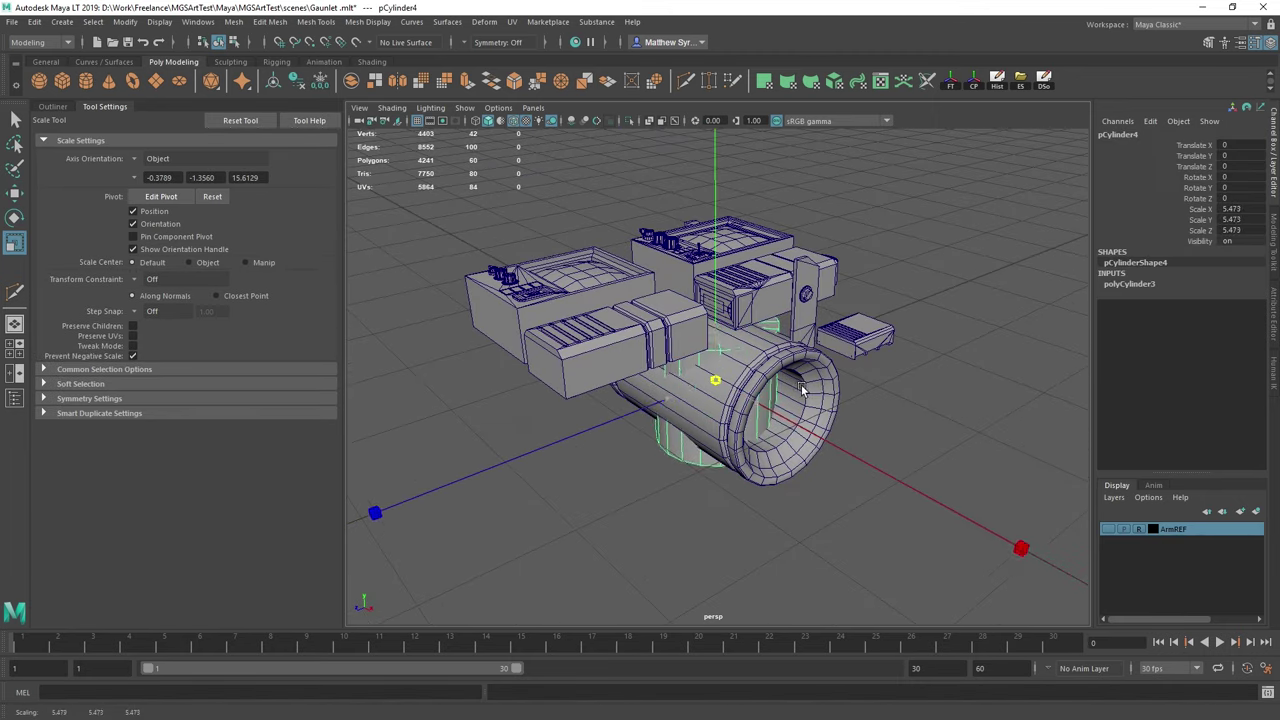
Rotate the cylinder to -90 degrees about Z and stretch its length to a Y scale of about 11.8
key(e)
drag(730, 343, 779, 396)
alt+drag(884, 402, 816, 451)
key(r)
key(q)
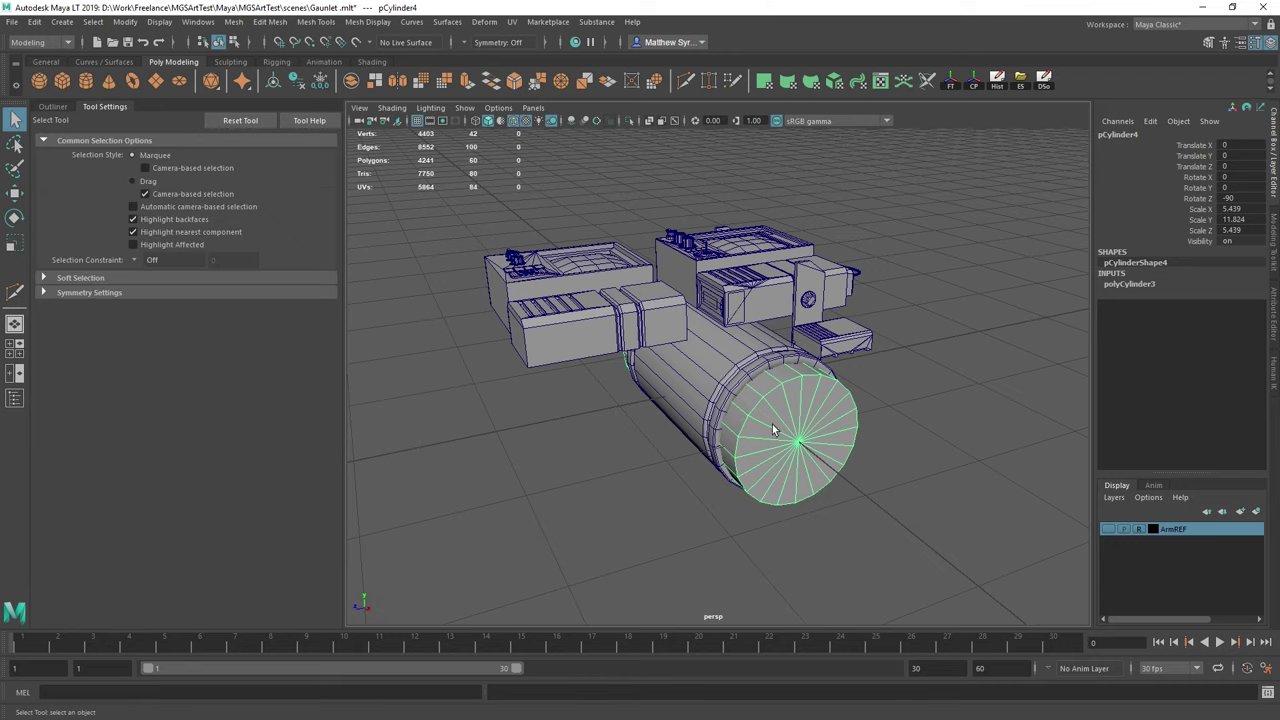
Move the cylinder's end vertices along its axis to shorten it to cover only part of the arm sleeve
right_drag(780, 424, 735, 355)
alt+drag(680, 385, 790, 350)
drag(471, 254, 1043, 651)
key(r)
drag(685, 408, 750, 350)
drag(486, 218, 672, 604)
key(w)
drag(657, 388, 711, 414)
drag(878, 432, 820, 428)
alt+drag(764, 520, 717, 514)
alt+middle_drag(717, 514, 777, 495)
alt+drag(454, 358, 641, 442)
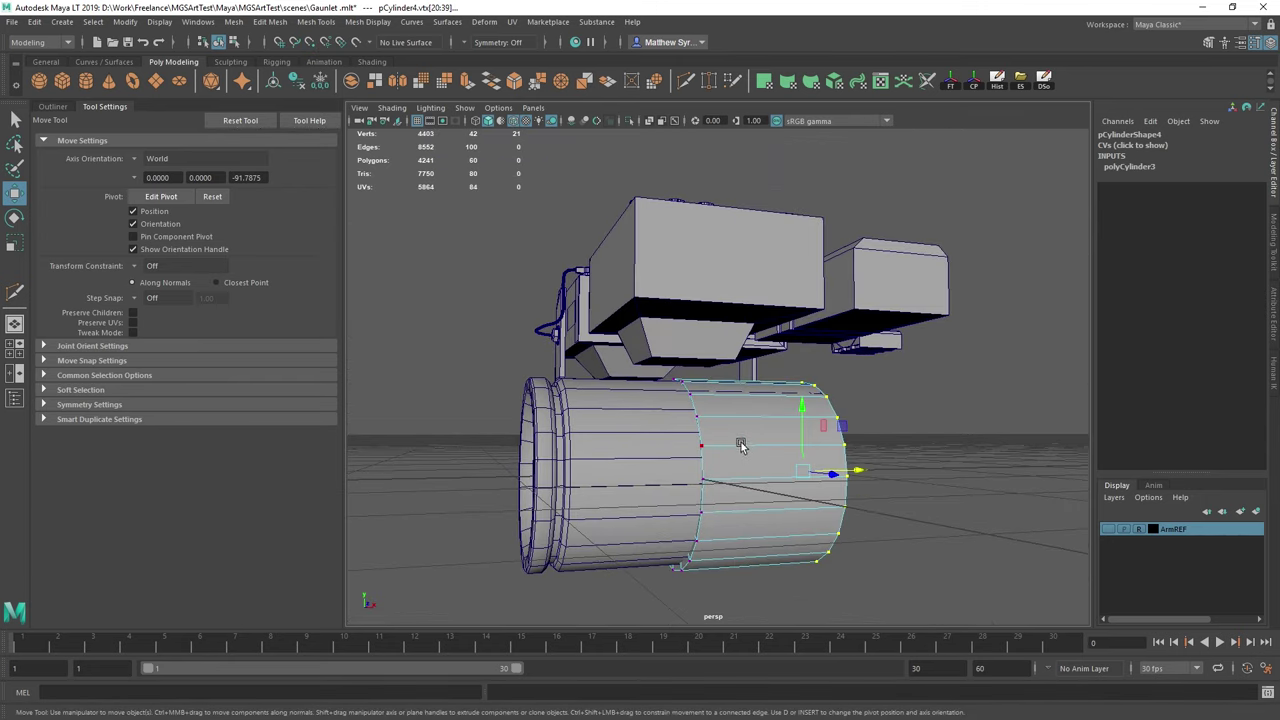
Move the whole cylinder along X, clear of the arm mount, to about 20.9
right_drag(740, 445, 727, 412)
right_drag(741, 345, 791, 316)
alt+right_drag(800, 400, 753, 418)
alt+drag(812, 442, 748, 482)
drag(762, 432, 972, 492)
key(f)
Move the motion tracker battery away from the arm mount, to about -18.3 in X and -11.8 in Z
alt+drag(560, 345, 655, 340)
alt+middle_drag(645, 335, 785, 395)
click(756, 374)
click(729, 367)
alt+right_drag(800, 365, 740, 375)
alt+drag(975, 355, 720, 358)
drag(628, 332, 769, 327)
drag(836, 356, 770, 222)
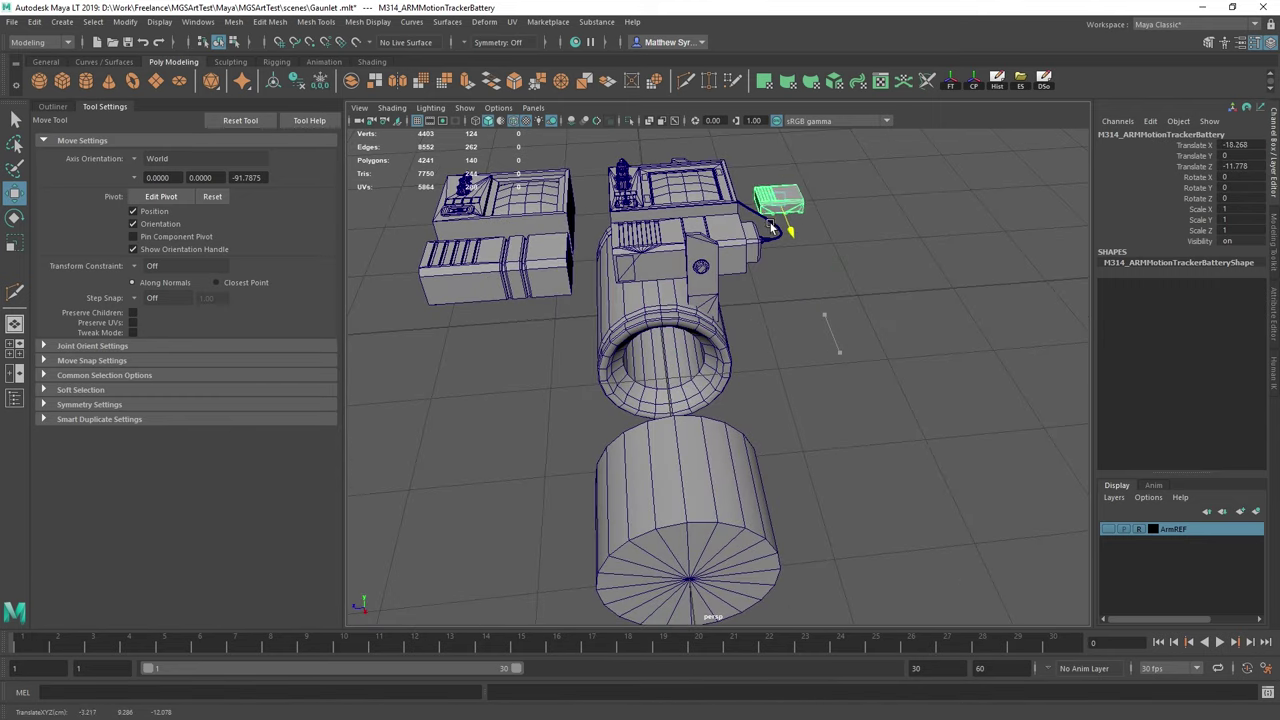
Delete the cap faces on the cylinder end that faces the arm mount
alt+drag(652, 424, 869, 433)
alt+middle_drag(804, 480, 741, 379)
click(714, 388)
scroll(708, 382, up, 3)
right_drag(753, 373, 712, 398)
alt+drag(751, 462, 900, 445)
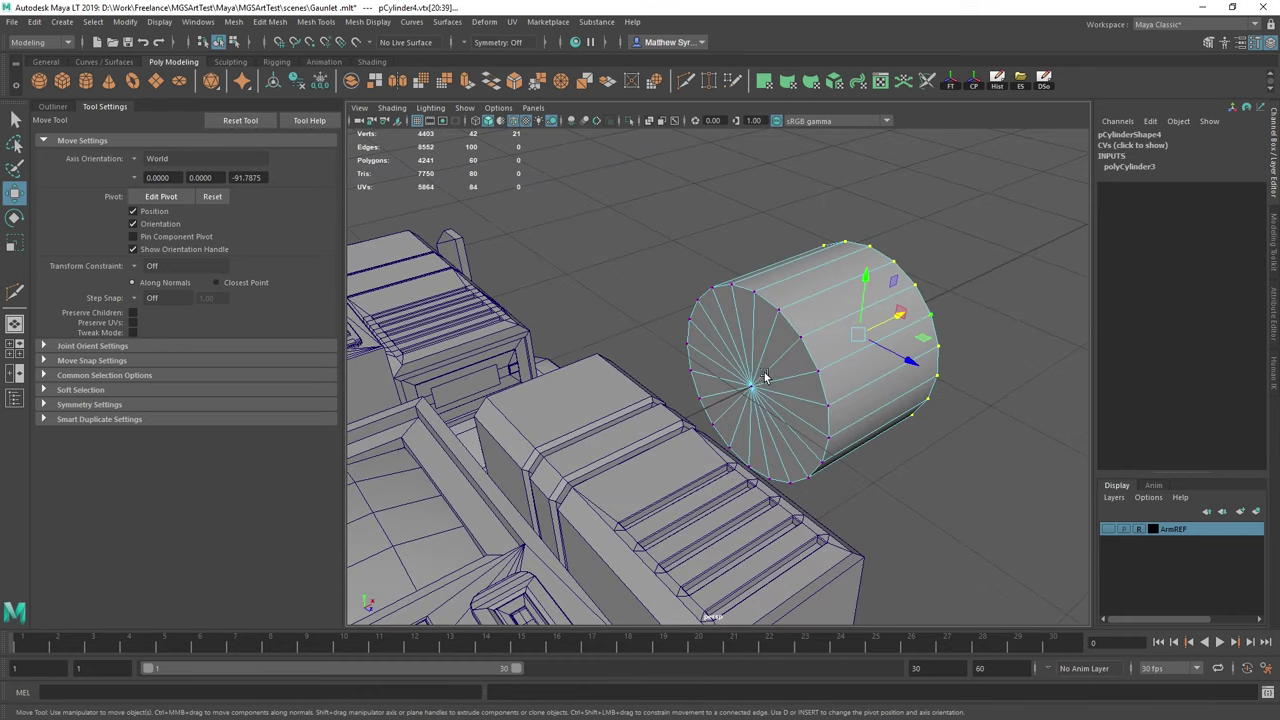
click(754, 384)
ctrl+right_click(779, 357)
ctrl+right_drag(779, 358, 782, 427)
key(Delete)
scroll(926, 387, down, 3)
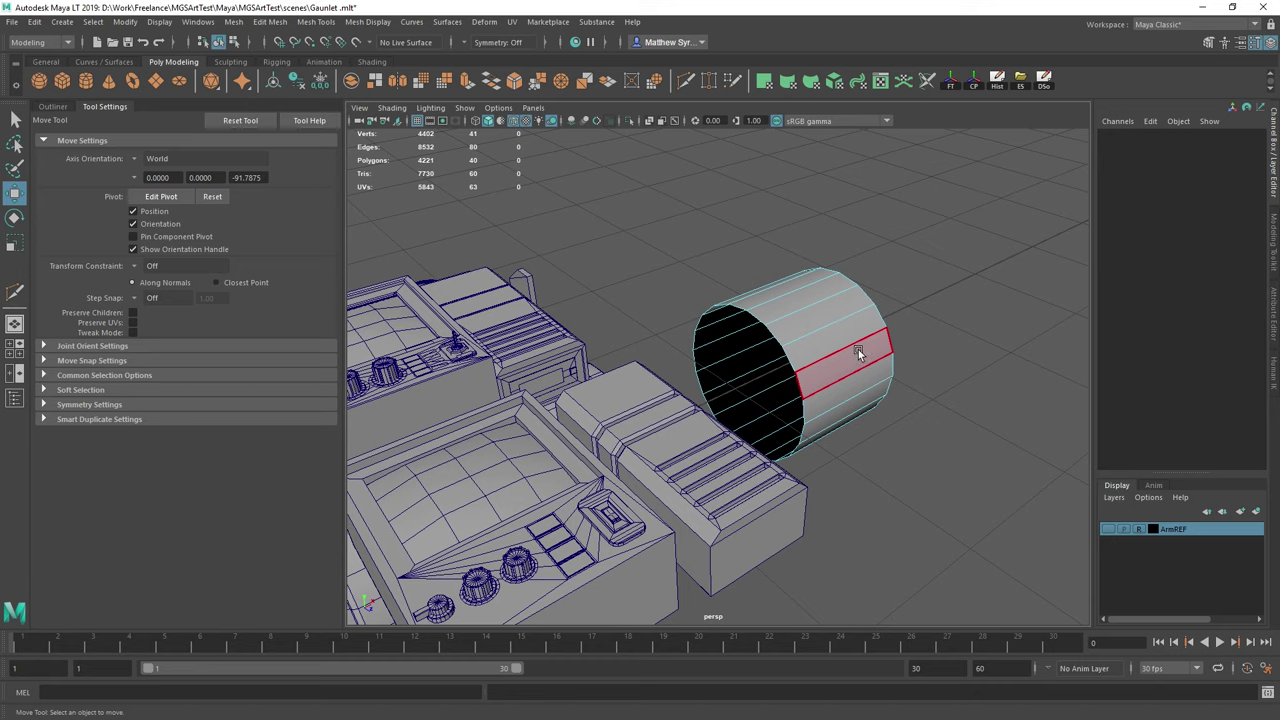
scroll(854, 347, down, 3)
alt+drag(898, 360, 691, 366)
right_drag(691, 366, 666, 377)
double_click(666, 377)
alt+drag(666, 377, 498, 341)
alt+drag(709, 421, 751, 417)
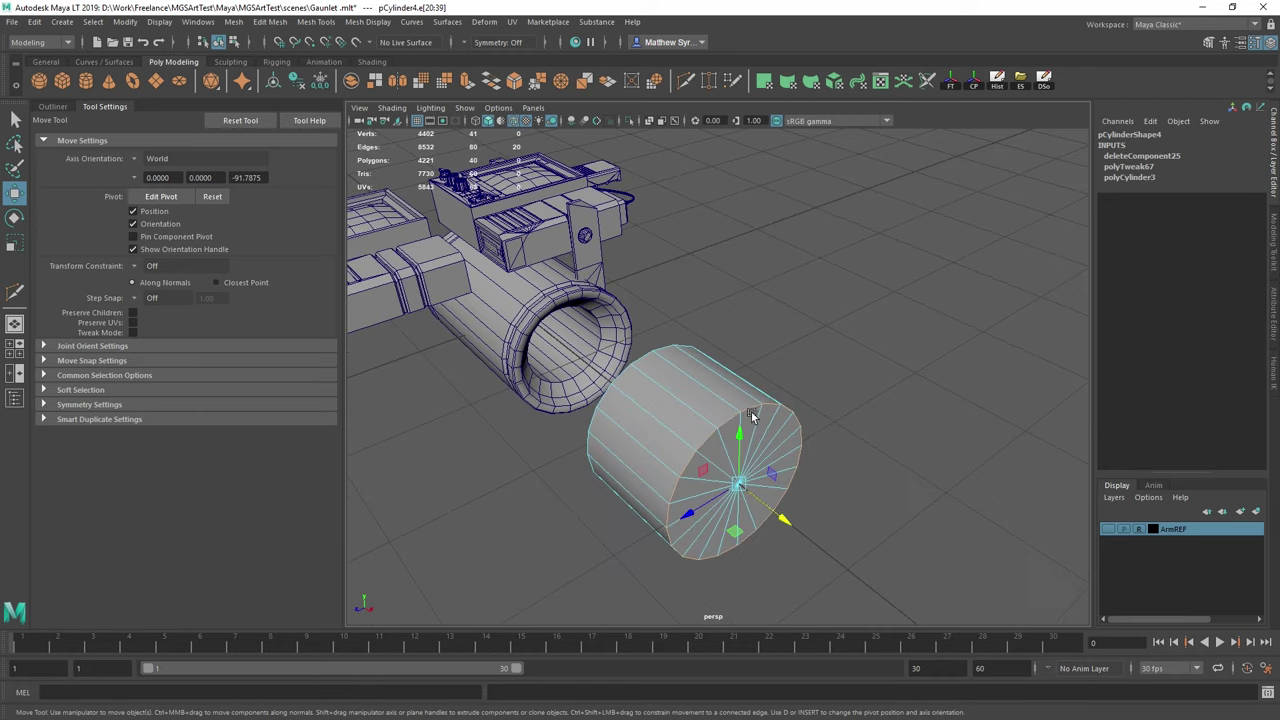
Extrude all faces of the remaining end cap and scale them inward to about 0.78 to form a rim
alt+middle_drag(751, 417, 737, 340)
key(q)
right_drag(737, 340, 692, 340)
click(718, 396)
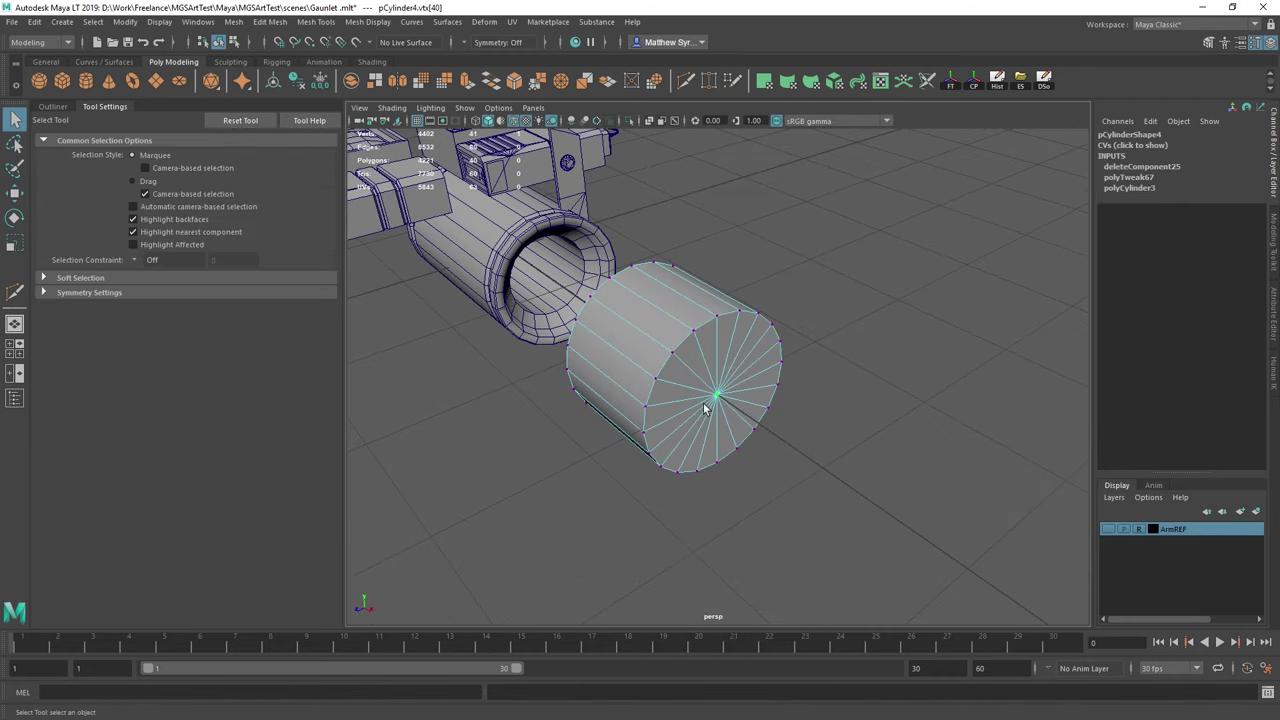
ctrl+right_drag(706, 405, 722, 438)
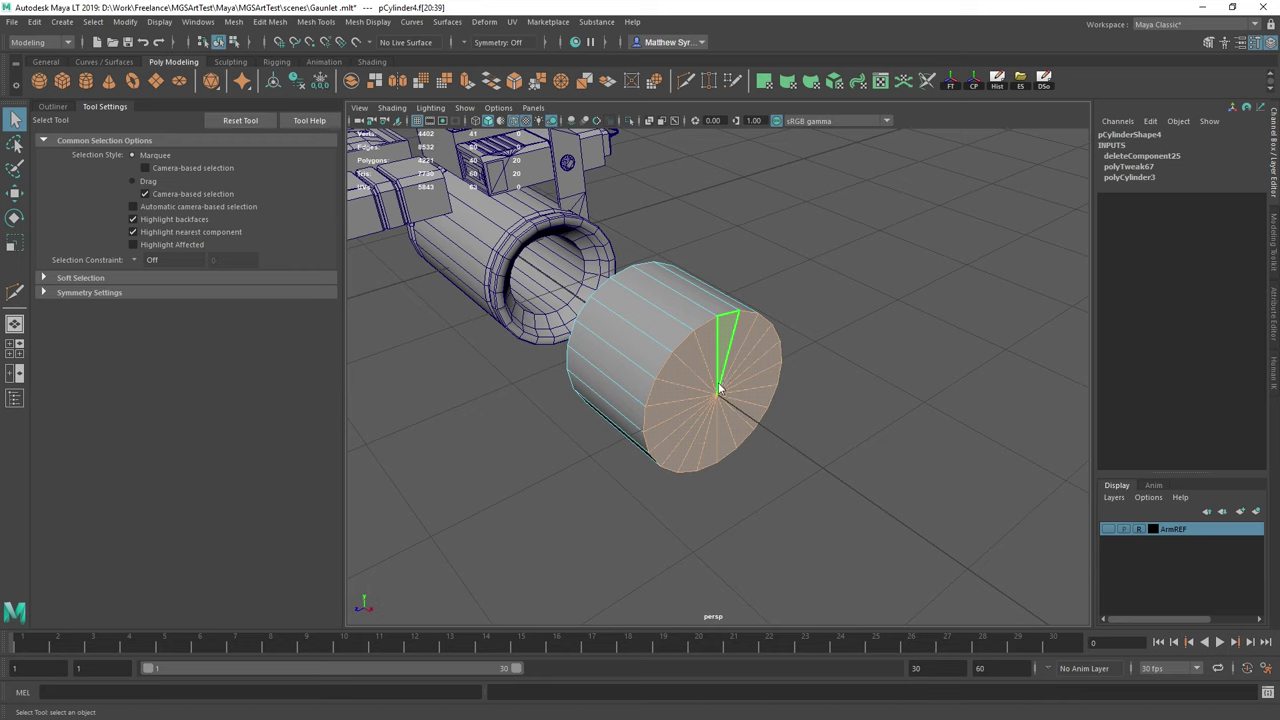
shift+right_drag(718, 388, 720, 388)
key(e)
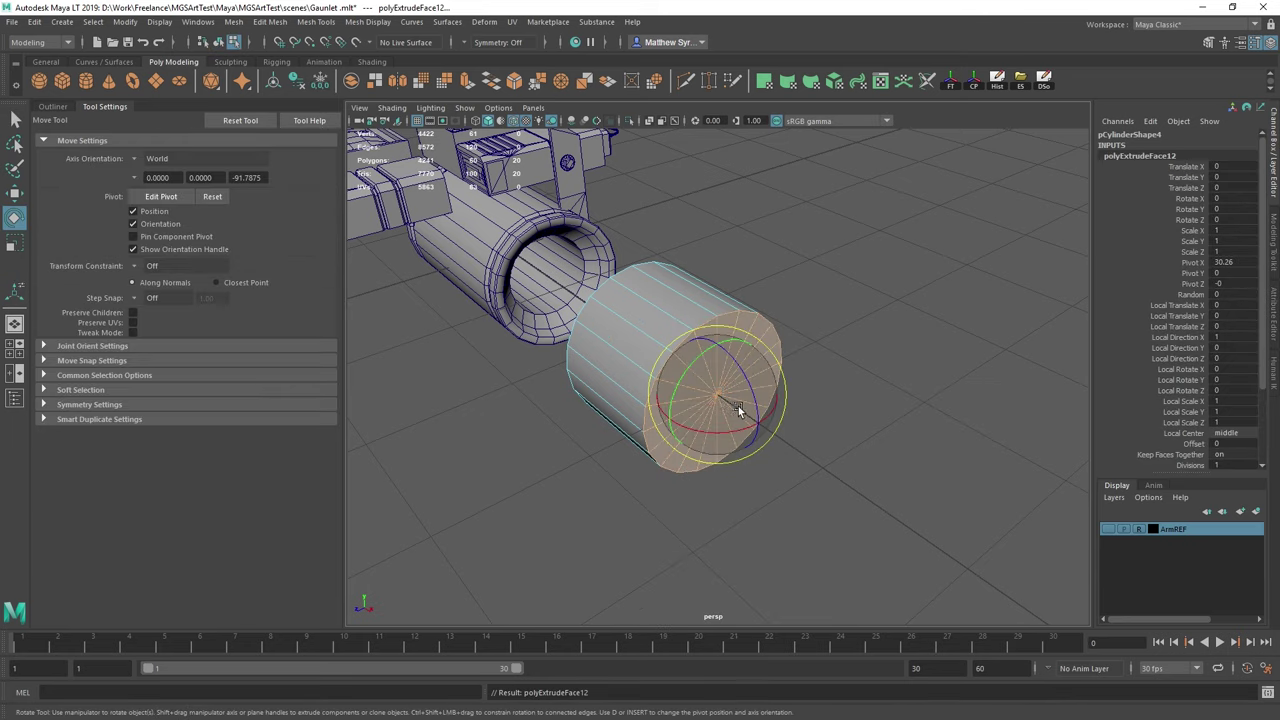
key(r)
mouse_move(718, 396)
mouse_down()
mouse_move(686, 405)
mouse_move(703, 400)
mouse_up()
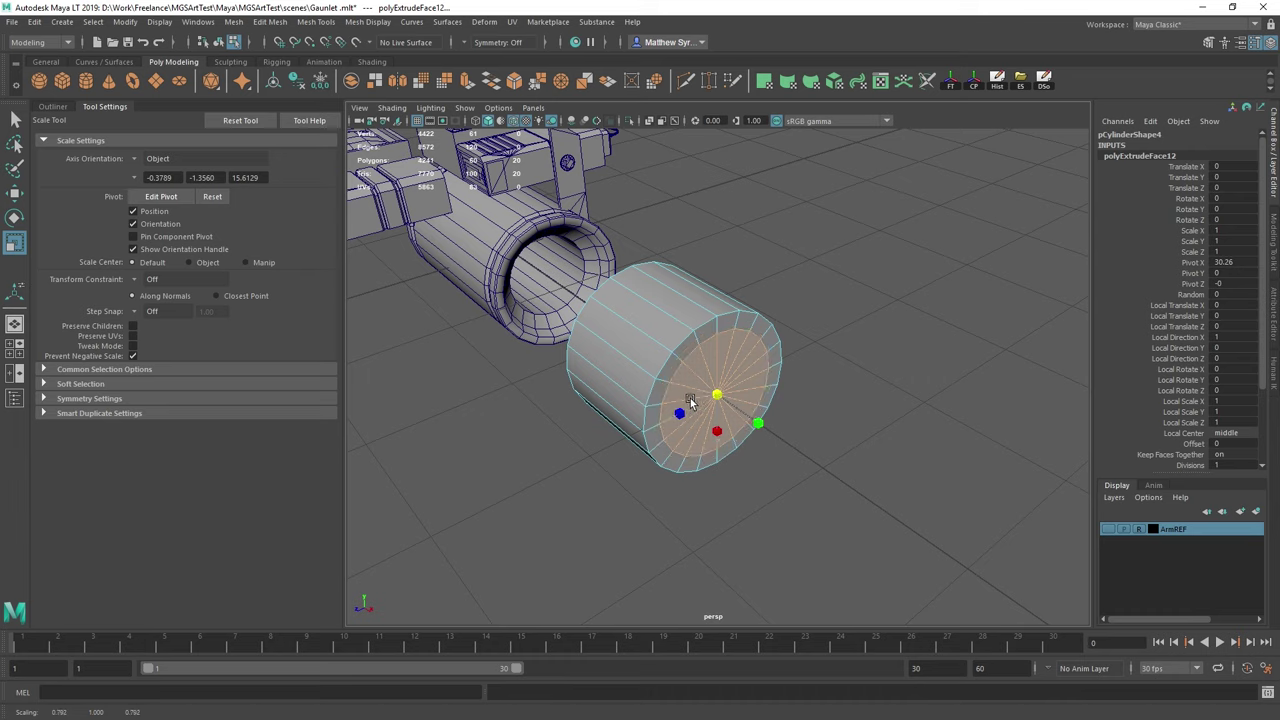
Extrude the inner cap faces slightly into the cylinder, and extrude them again with a smaller scale to form an inner ledge
key(g)
key(w)
mouse_move(758, 425)
mouse_down()
mouse_move(738, 417)
mouse_move(749, 421)
mouse_up()
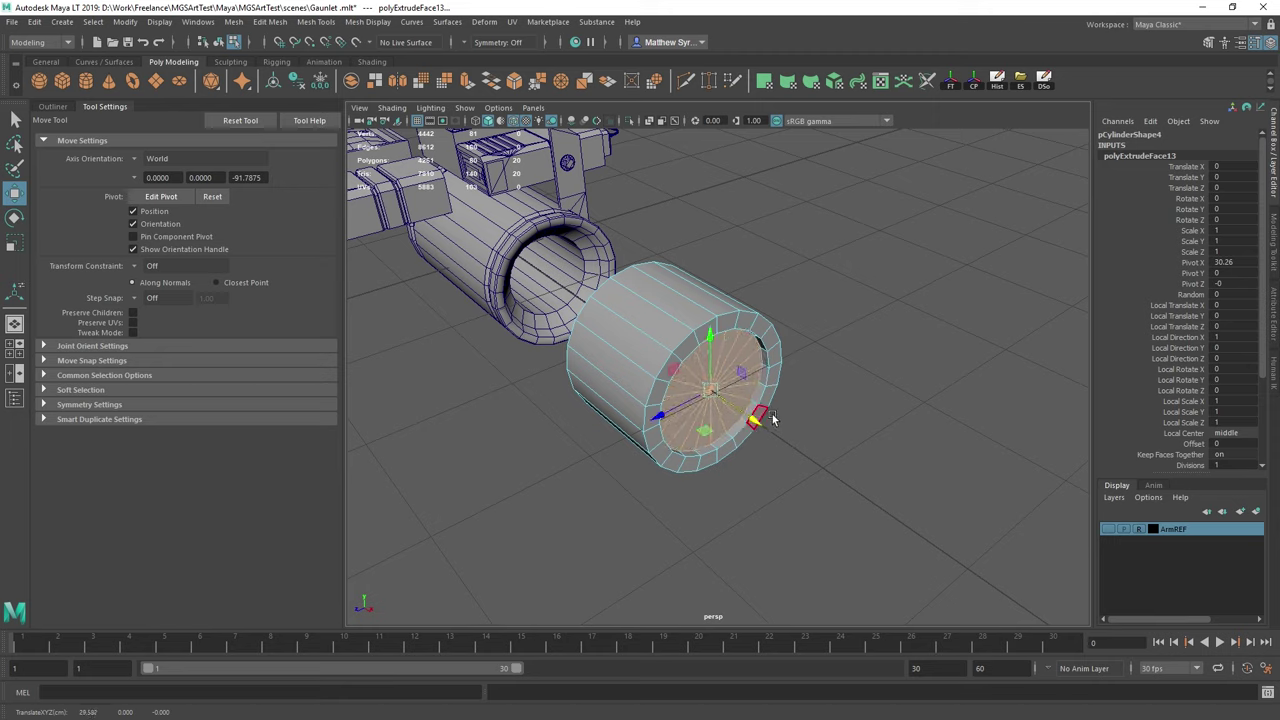
key(ctrl+e)
key(r)
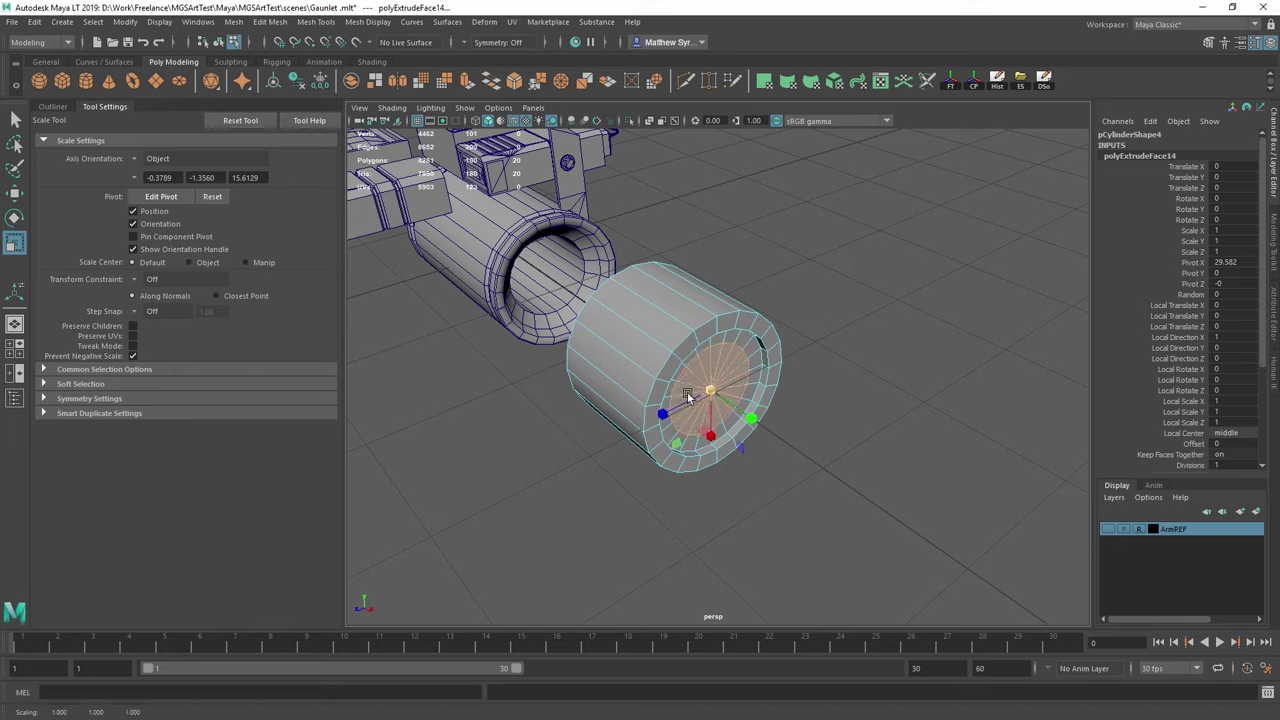
key(w)
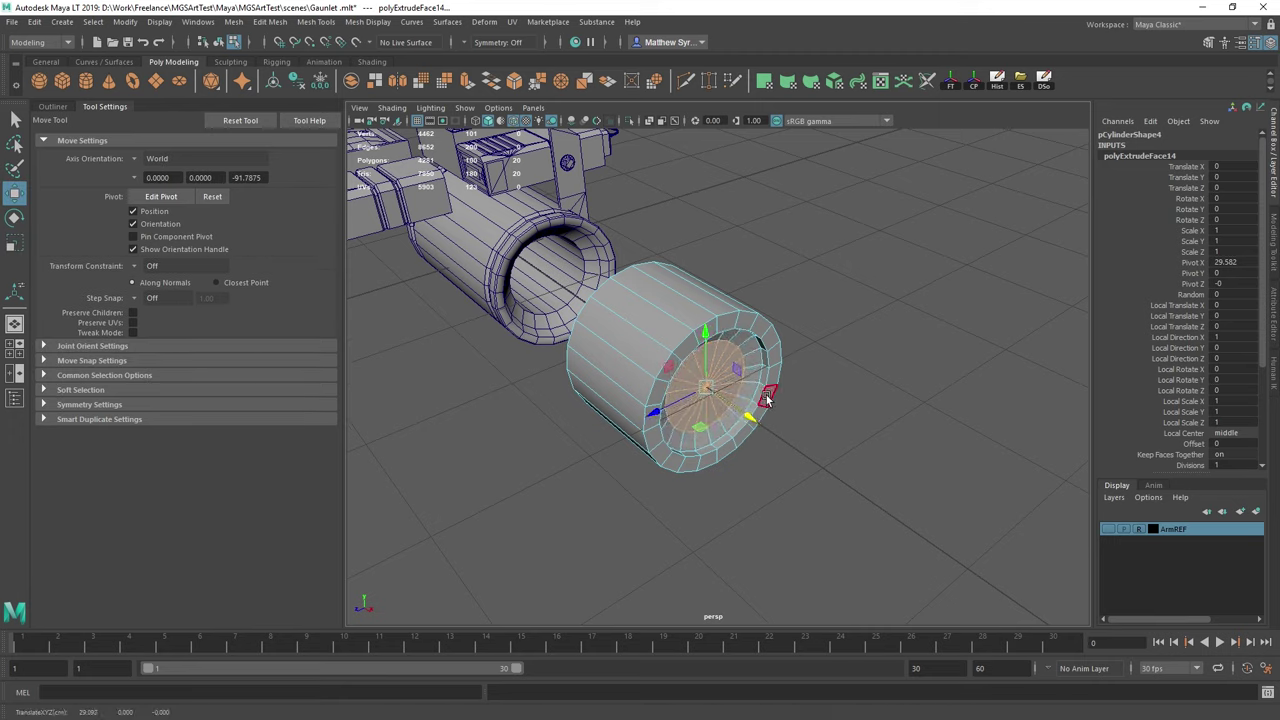
Extrude the inset cap faces back through the cylinder and delete them to leave the inside hollow
key(ctrl+e)
drag(766, 418, 684, 348)
key(Delete)
scroll(692, 342, up, 4)
key(F8)
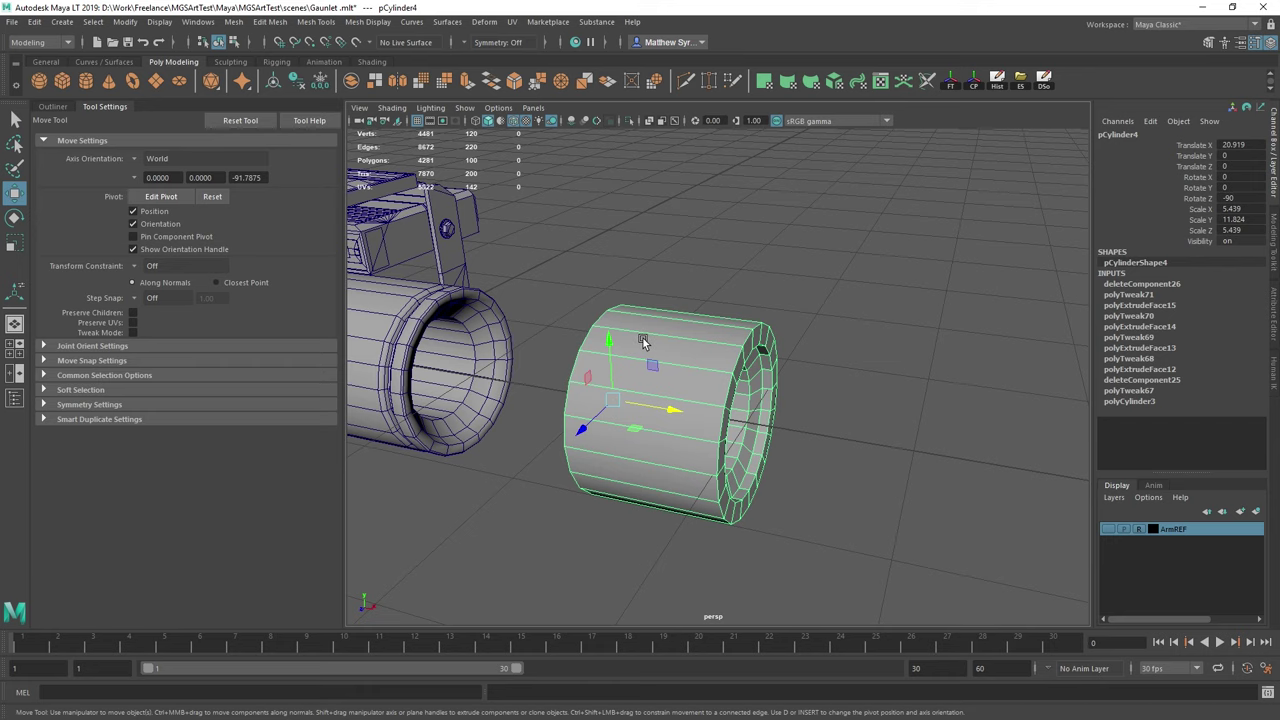
Insert two edge loops around the outer wall of the cylinder and slide both toward the rimmed end
shift+right_drag(643, 342, 622, 346)
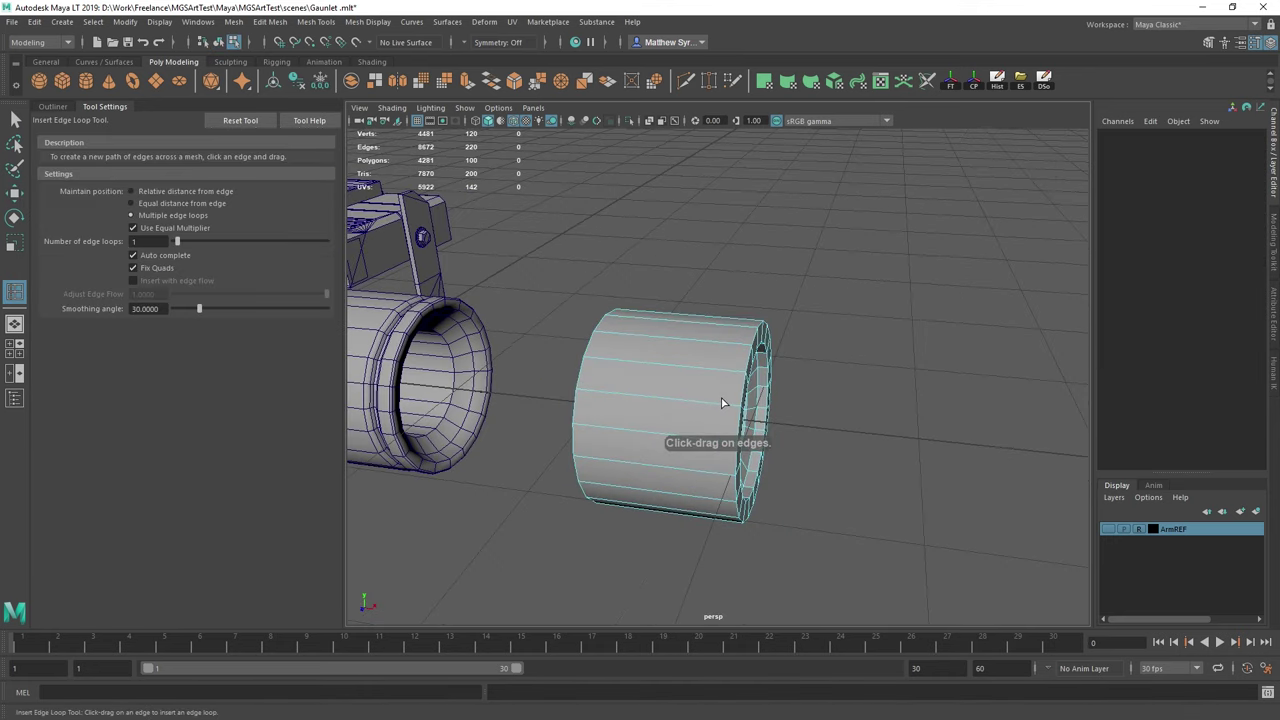
click(722, 400)
click(728, 408)
key(w)
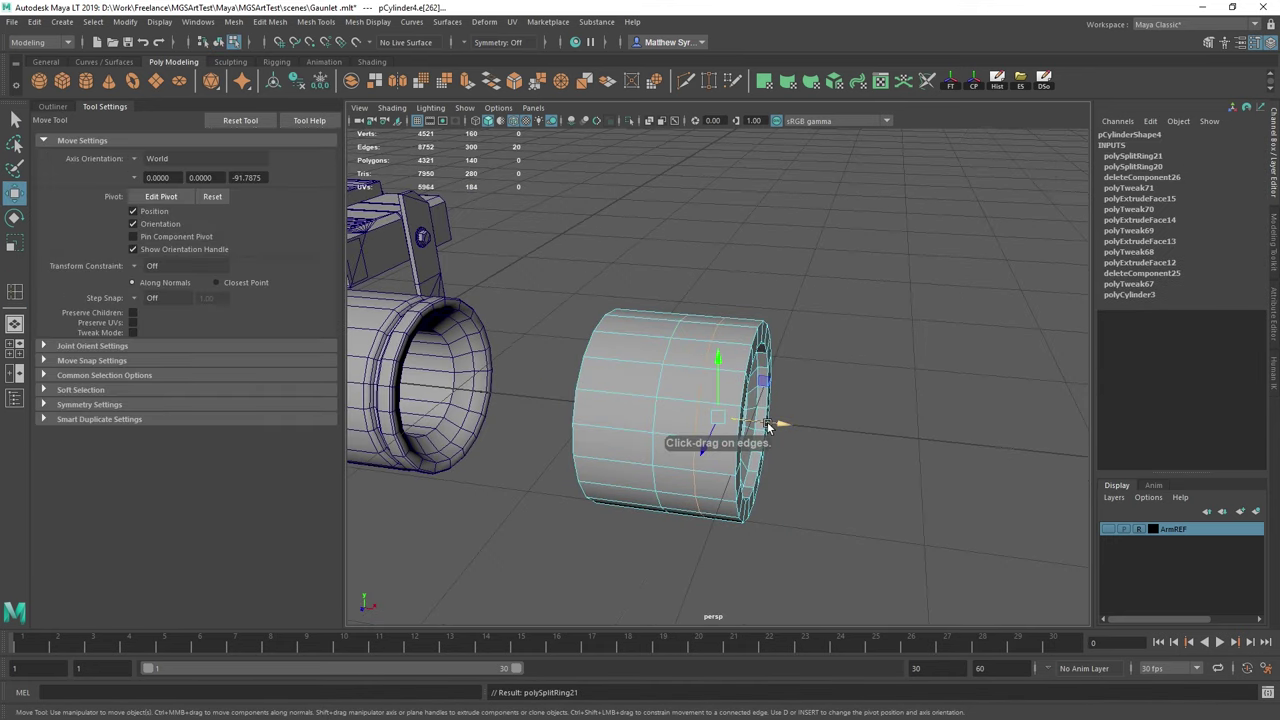
drag(768, 426, 802, 431)
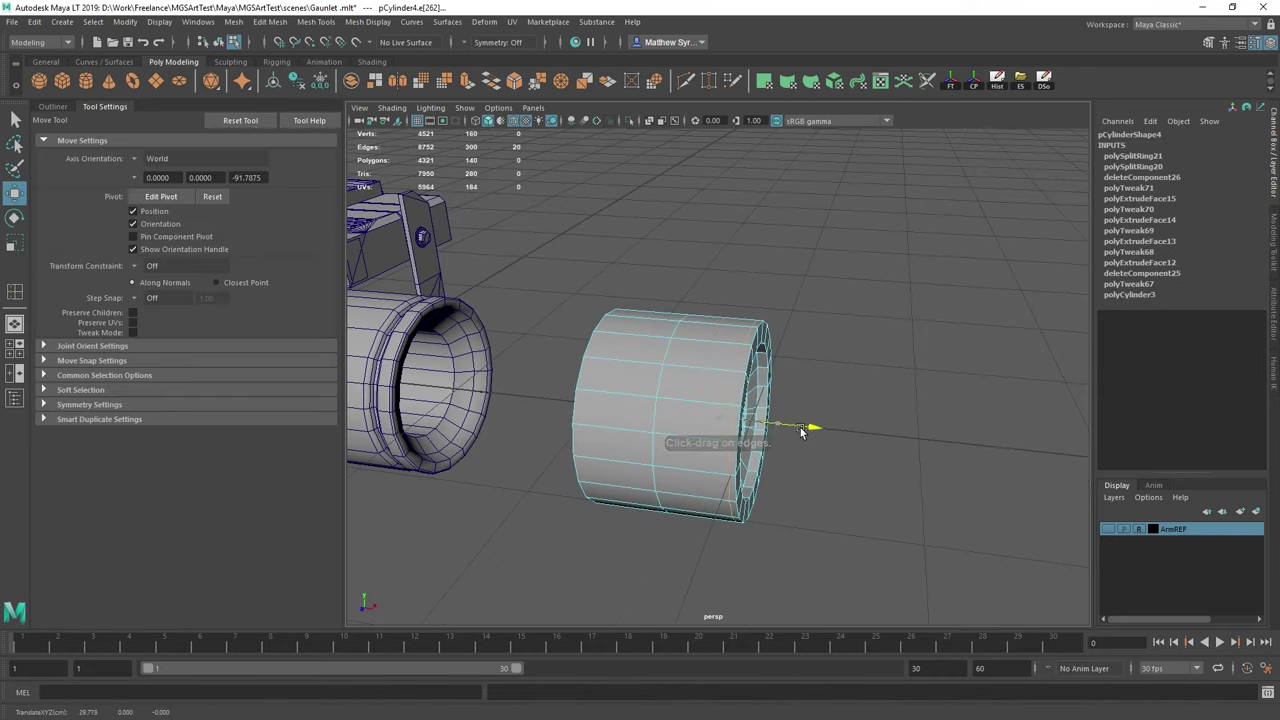
click(656, 405)
drag(668, 420, 740, 402)
Extrude the band of faces between the two edge loops and scale it inward to form a groove
alt+drag(740, 402, 726, 370)
key(q)
right_drag(715, 338, 588, 383)
shift+right_drag(725, 352, 718, 411)
key(w)
key(e)
key(r)
alt+drag(856, 424, 795, 422)
drag(715, 420, 709, 384)
Flatten the vertices of the groove wall on the body side along the cylinder's axis, working in the top view
scroll(750, 371, up, 2)
key(q)
right_drag(706, 371, 647, 342)
scroll(690, 350, down, 3)
alt+drag(714, 357, 697, 351)
alt+drag(700, 305, 664, 267)
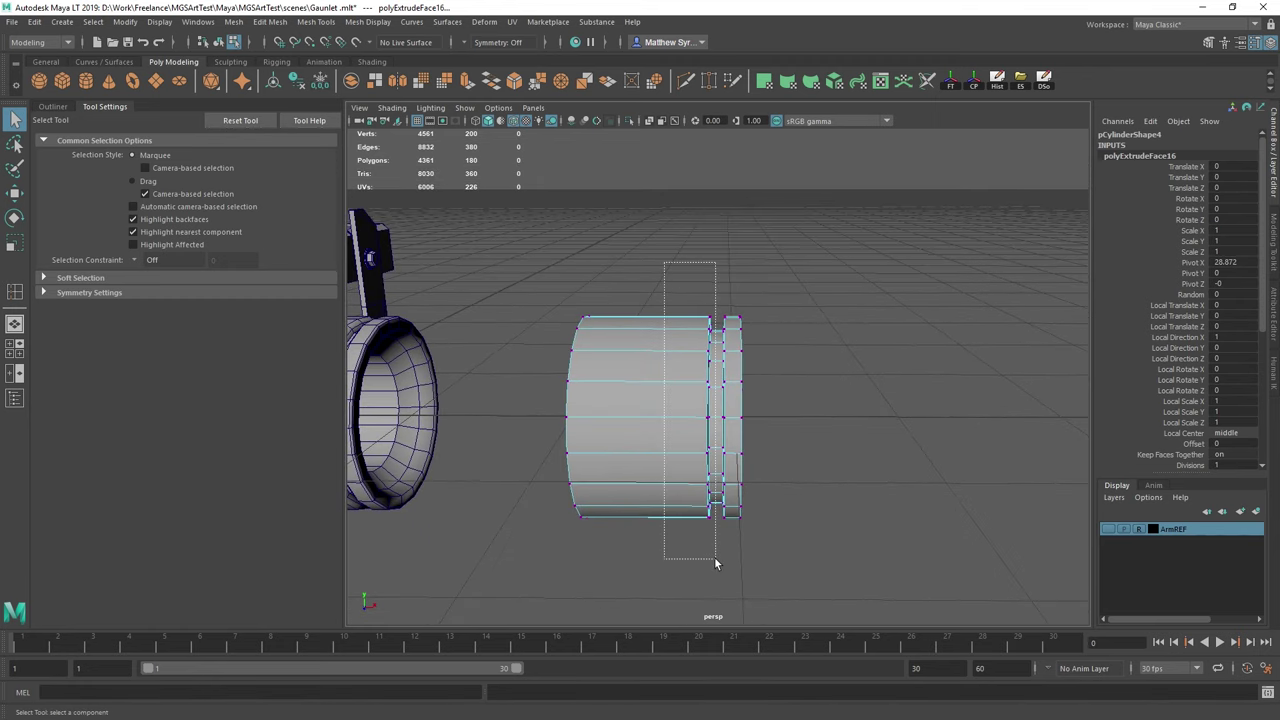
drag(715, 559, 715, 559)
key(space)
key(space)
key(f)
scroll(728, 371, down, 4)
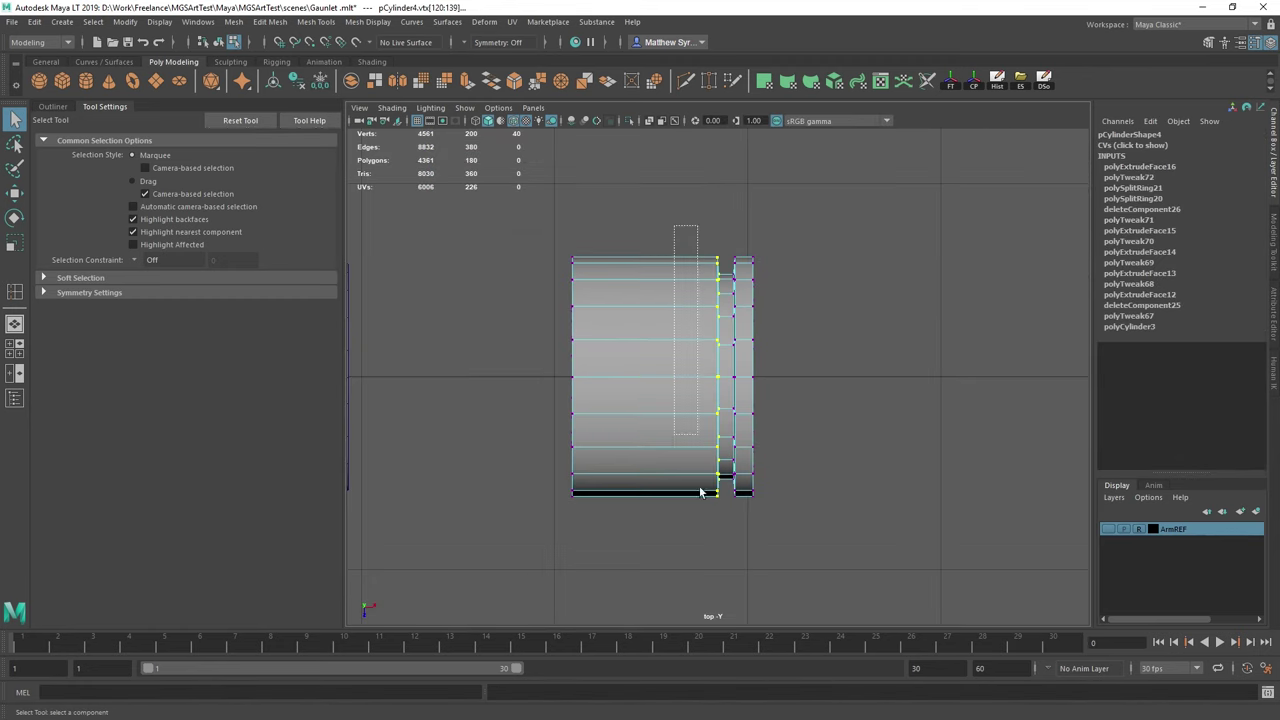
key(r)
drag(776, 379, 661, 376)
Flatten the vertices of the groove wall on the rim side along the cylinder's axis and return to the perspective view
key(w)
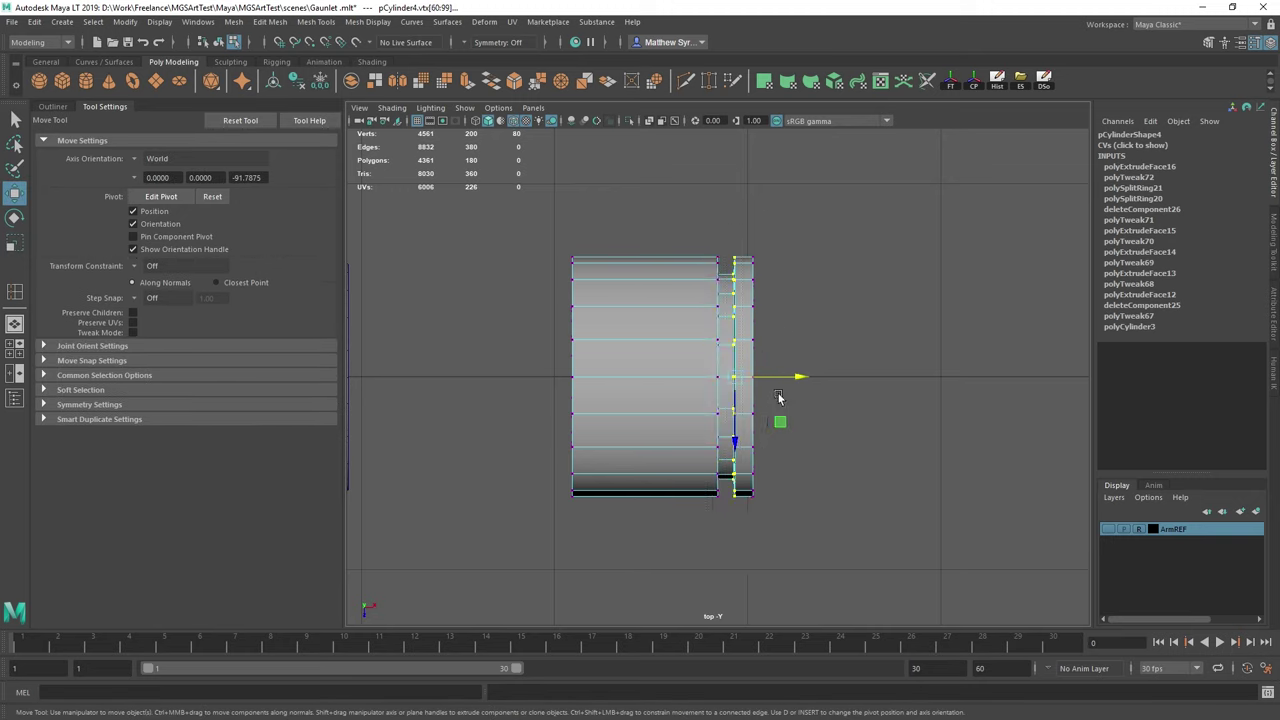
key(e)
key(r)
drag(795, 380, 423, 377)
key(space)
key(space)
alt+drag(920, 350, 849, 306)
scroll(714, 309, up, 3)
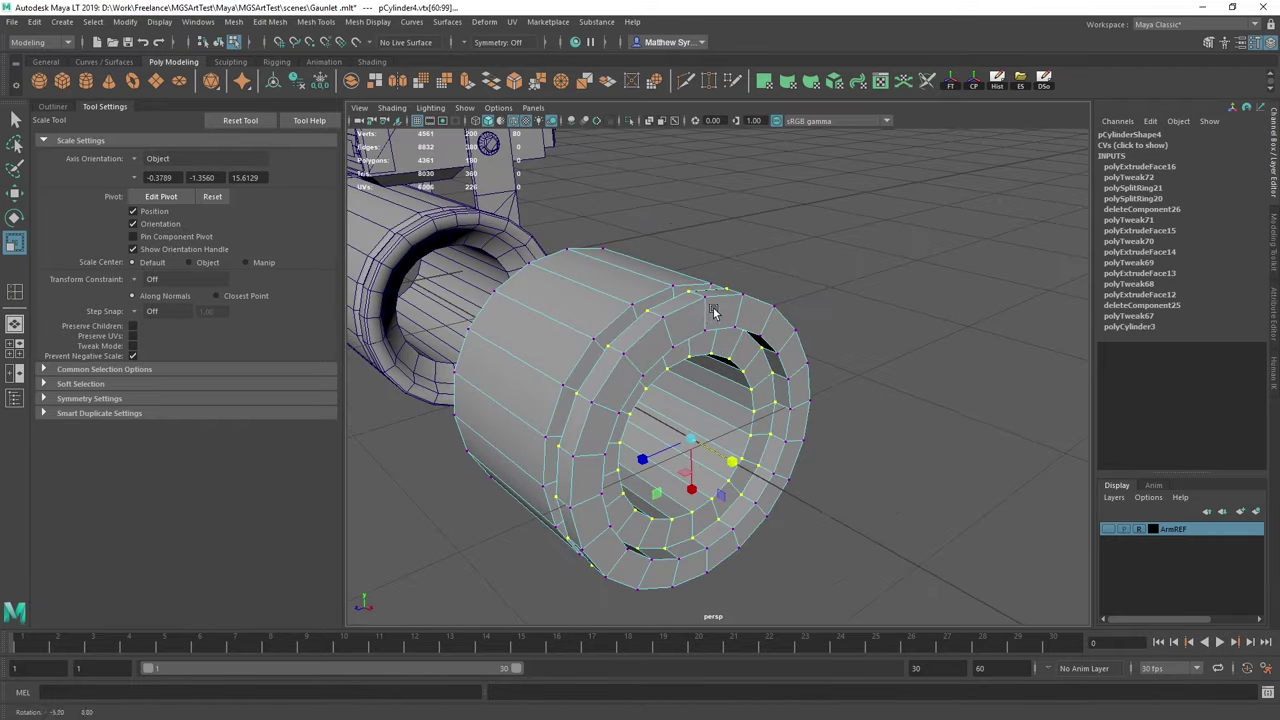
Move the edge loop of the inner rim inward along the cylinder's axis
alt+drag(714, 309, 802, 316)
key(q)
right_drag(800, 317, 797, 265)
click(771, 340)
key(w)
drag(854, 434, 818, 408)
Adjust the shading of the cylinder's edges with Soften/Harden Edges
key(q)
click(793, 372)
ctrl+right_drag(826, 388, 682, 433)
shift+right_drag(774, 378, 928, 394)
right_drag(733, 330, 686, 397)
click(848, 331)
shift+right_drag(856, 333, 1000, 362)
Bevel the outer corner edges of the rim and groove with a fraction of 0.3
alt+drag(840, 277, 706, 331)
click(700, 337)
shift+right_click(706, 331)
click(776, 335)
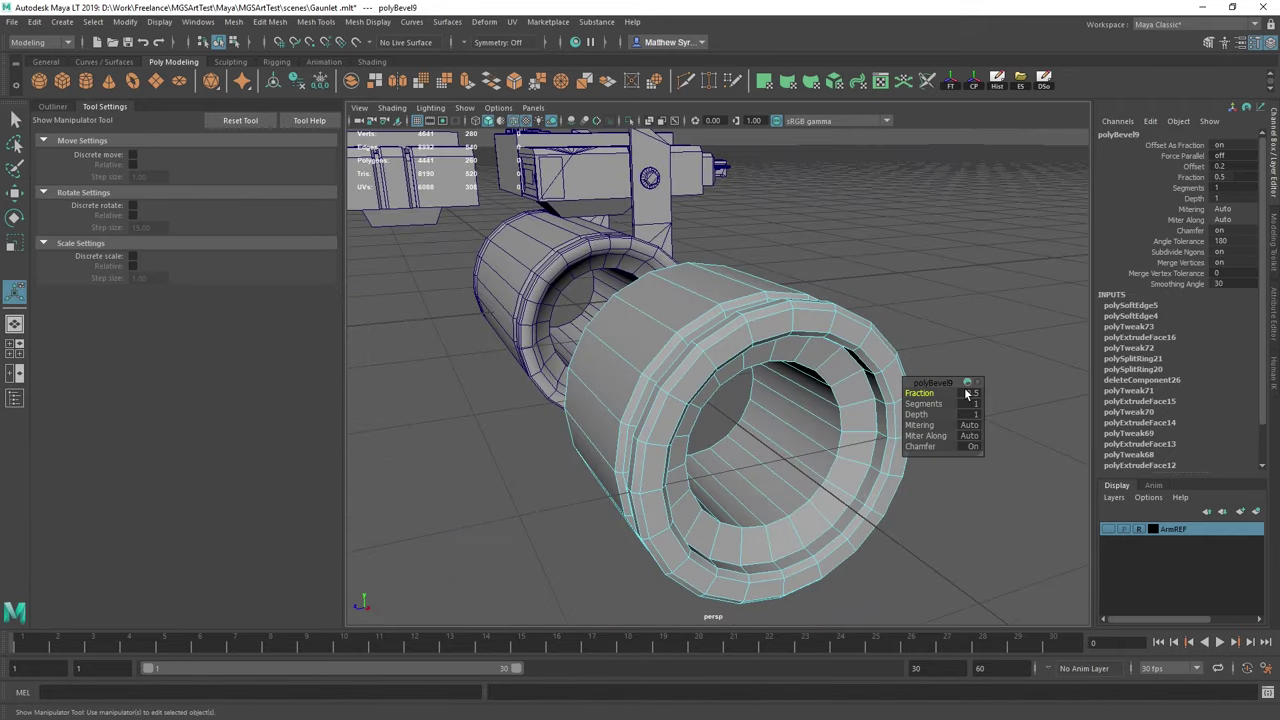
key(Return)
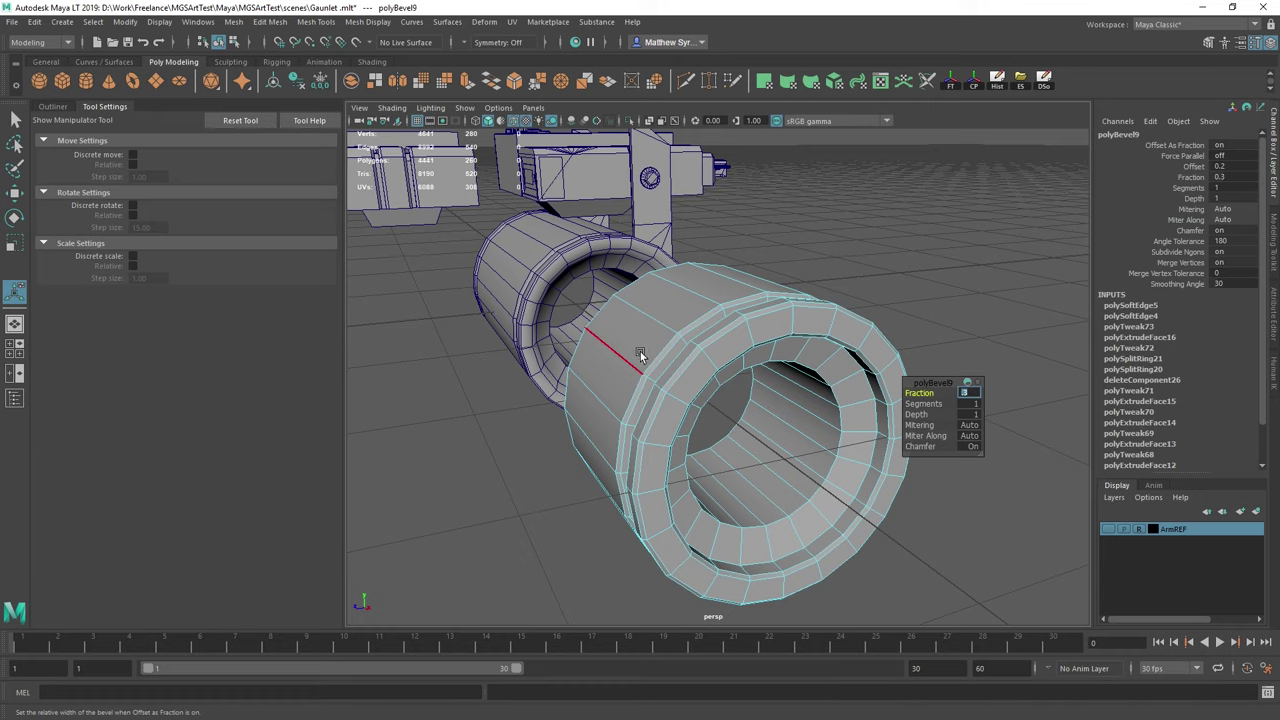
Deselect the beveled cylinder and turn off the wireframe overlay on shaded objects
right_drag(641, 357, 674, 326)
click(863, 303)
scroll(863, 303, down, 3)
alt+drag(863, 303, 925, 325)
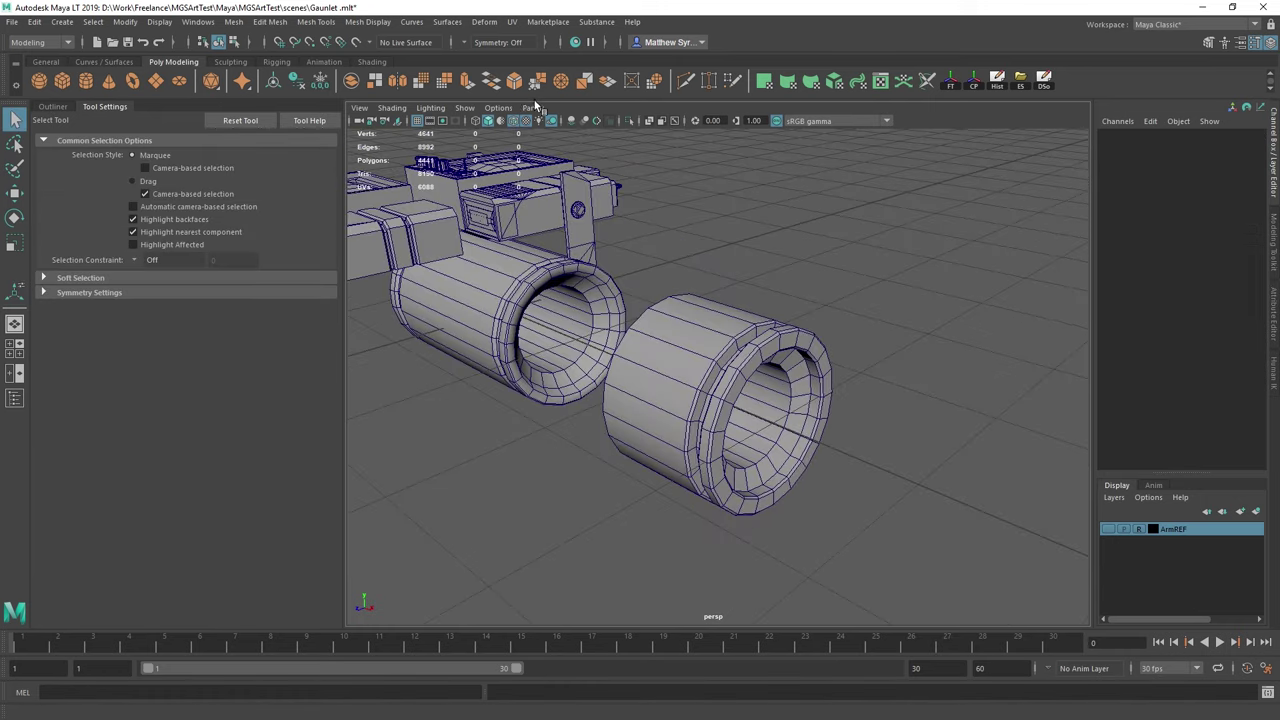
click(512, 121)
Reapply Soften/Harden Edges to the beveled cylinder to clean up its smooth shading
scroll(823, 405, down, 3)
mouse_move(823, 405)
alt+mouse_down()
mouse_move(851, 331)
mouse_move(760, 371)
mouse_move(824, 363)
alt+mouse_up()
scroll(762, 373, up, 3)
right_drag(819, 352, 818, 318)
click(793, 353)
ctrl+right_drag(1006, 330, 835, 372)
shift+right_drag(961, 259, 997, 278)
shift+right_drag(1112, 265, 1112, 265)
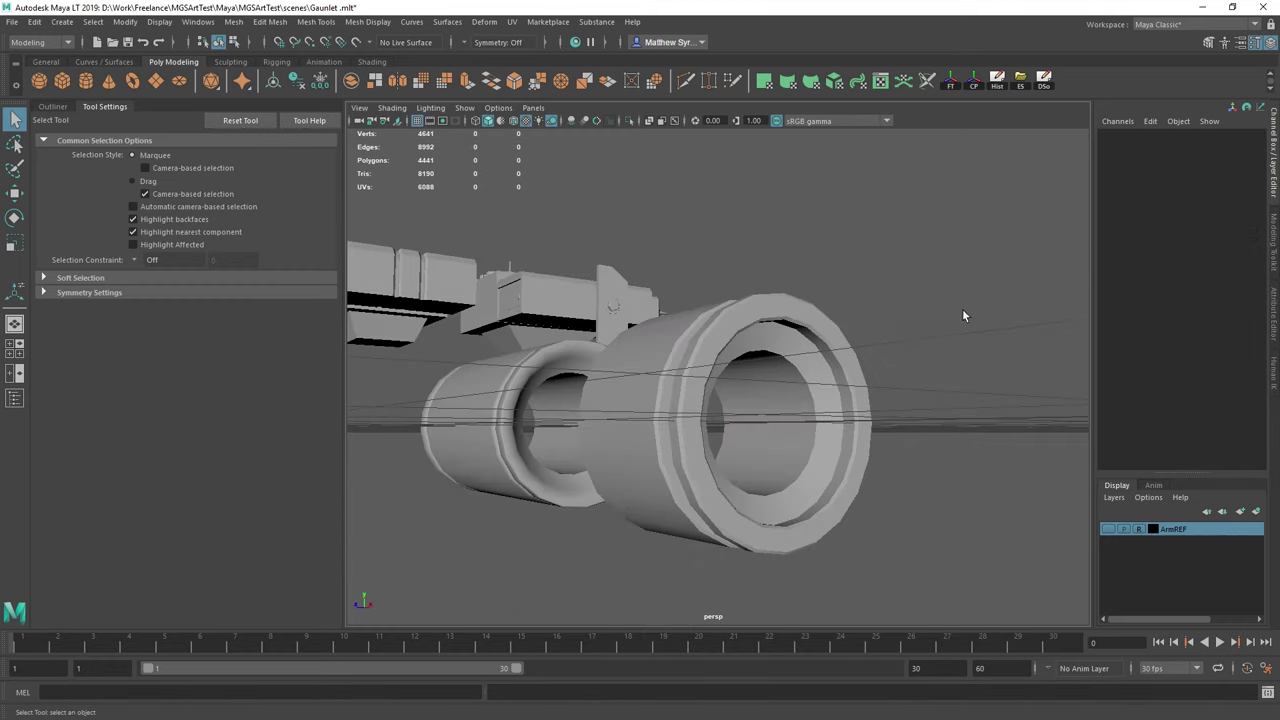
Move the vertices of the cylinder's main body along its axis toward the rim to narrow the groove
alt+drag(963, 316, 747, 340)
alt+right_drag(748, 340, 820, 340)
alt+drag(820, 340, 784, 354)
right_drag(761, 347, 706, 343)
click(706, 343)
drag(811, 484, 852, 503)
key(w)
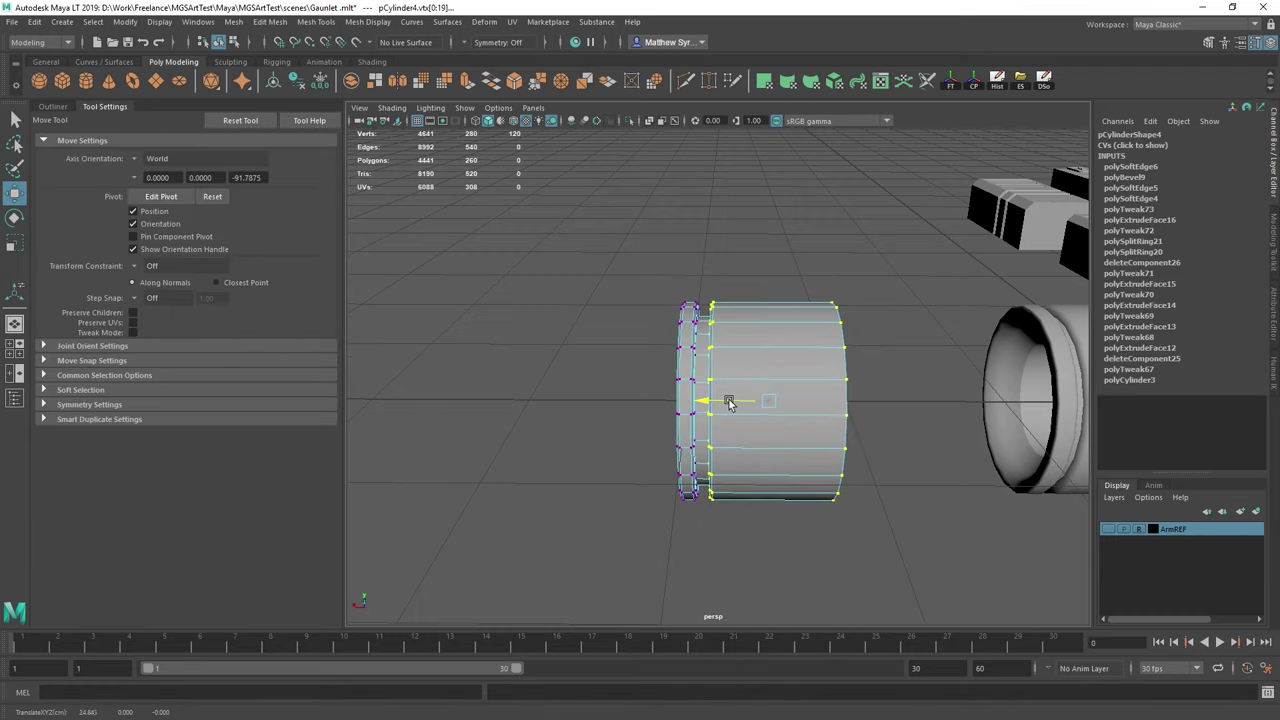
drag(731, 400, 722, 402)
key(q)
Return to object mode and duplicate the cylinder
right_drag(719, 320, 751, 318)
click(805, 250)
alt+drag(805, 250, 760, 380)
click(725, 426)
key(w)
scroll(725, 419, up, 5)
scroll(737, 420, down, 5)
key(ctrl+d)
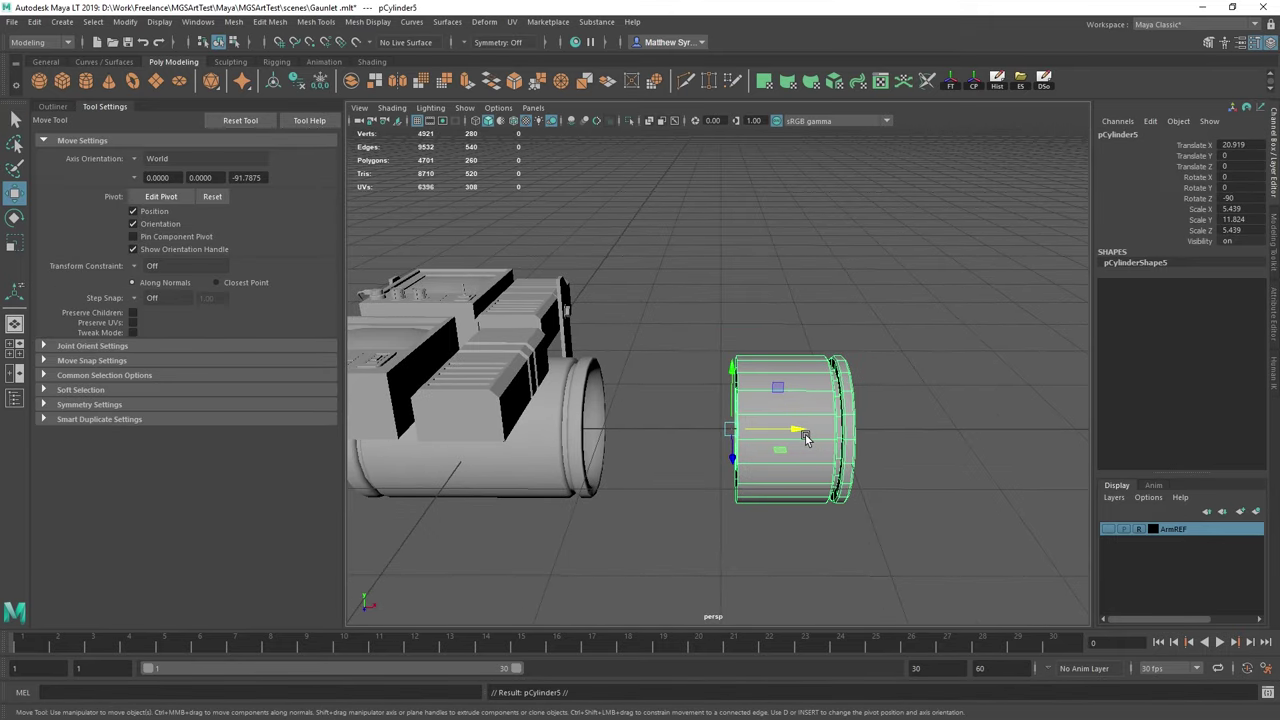
Move the copy beside the original, freeze its transformations and mirror it by setting Scale X to -1
drag(805, 433, 681, 428)
click(951, 82)
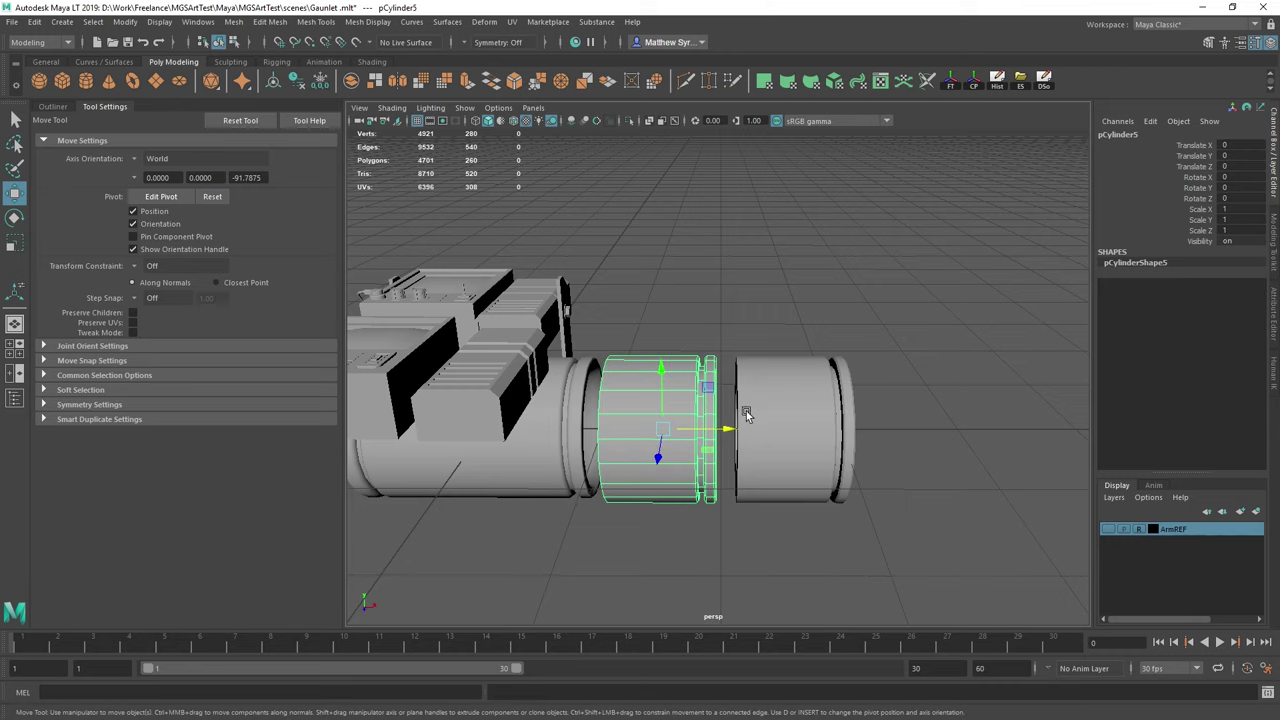
drag(722, 428, 741, 429)
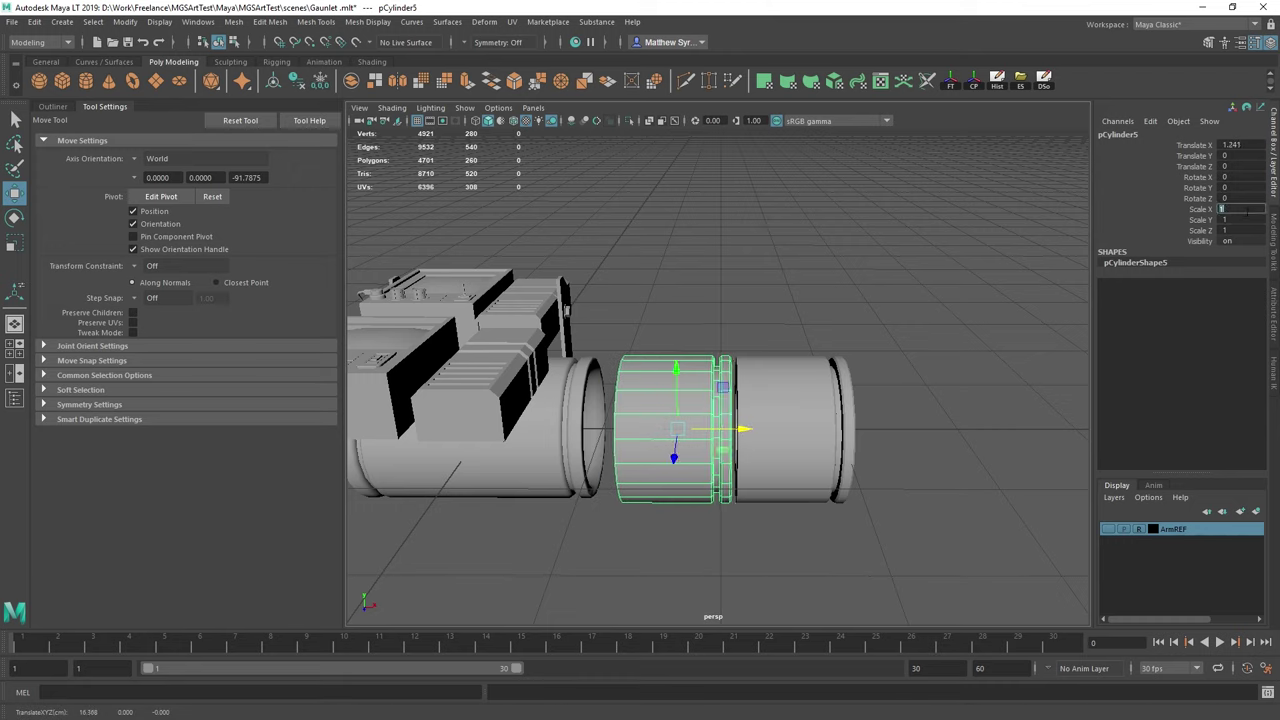
key(Return)
alt+drag(921, 583, 749, 526)
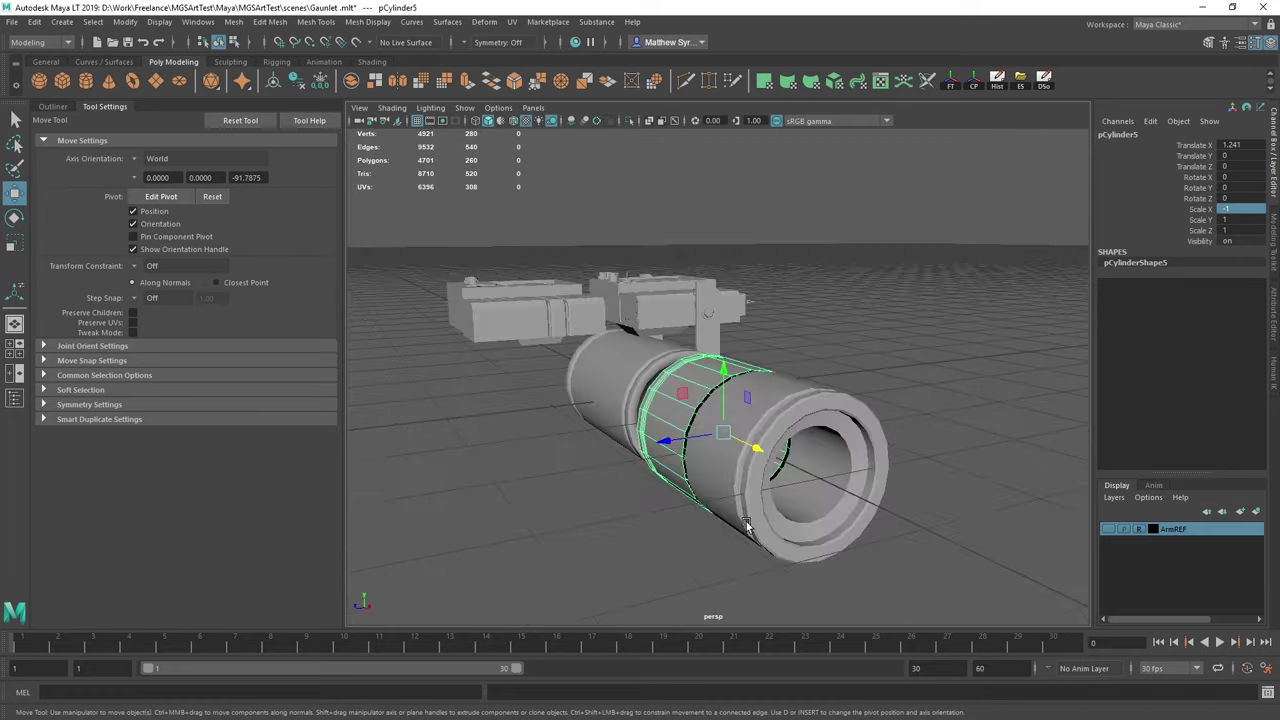
Place the mirrored copy's pivot at its open end and align that end with the original cylinder's open end
scroll(724, 400, up, 4)
key(d)
drag(718, 451, 683, 436)
alt+drag(720, 398, 737, 426)
key(d)
drag(636, 406, 789, 417)
Combine the two cylinder halves into one mesh and merge all its vertices with a distance threshold of 0.01
shift+click(832, 383)
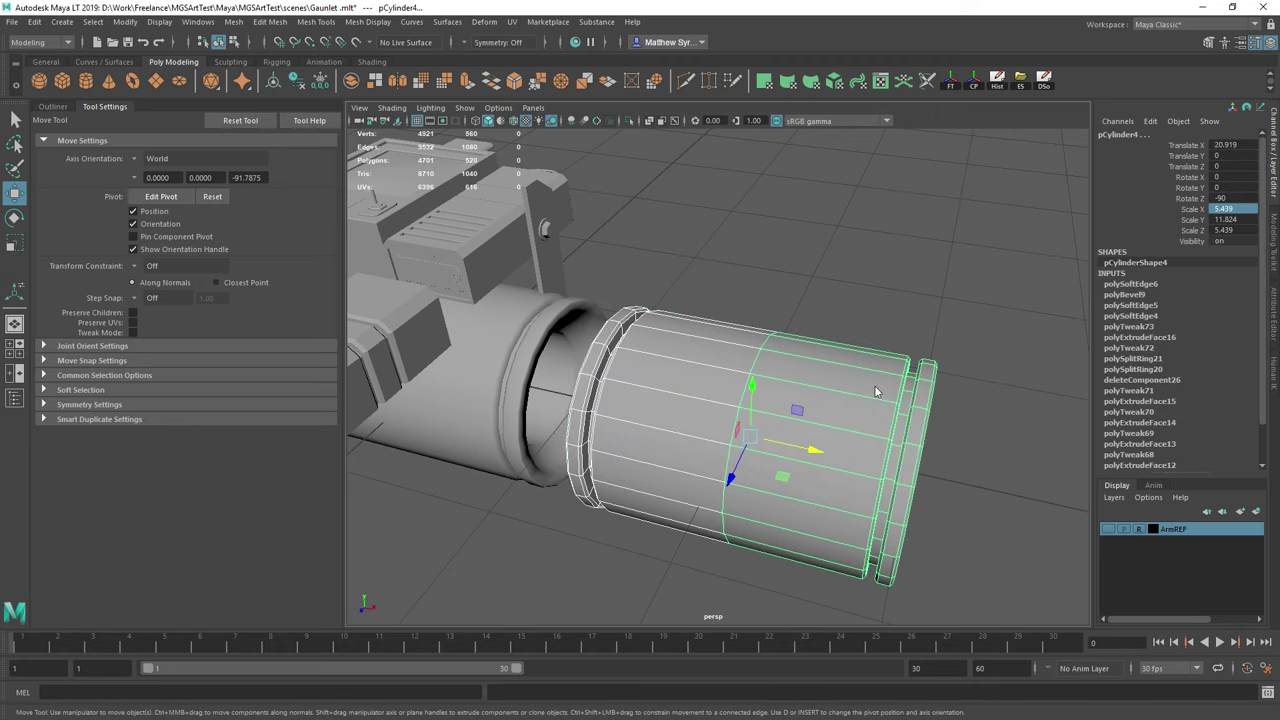
shift+right_drag(876, 388, 854, 622)
right_drag(819, 382, 745, 344)
scroll(630, 320, down, 5)
drag(563, 249, 911, 595)
shift+right_drag(957, 464, 979, 317)
scroll(979, 317, up, 5)
key(q)
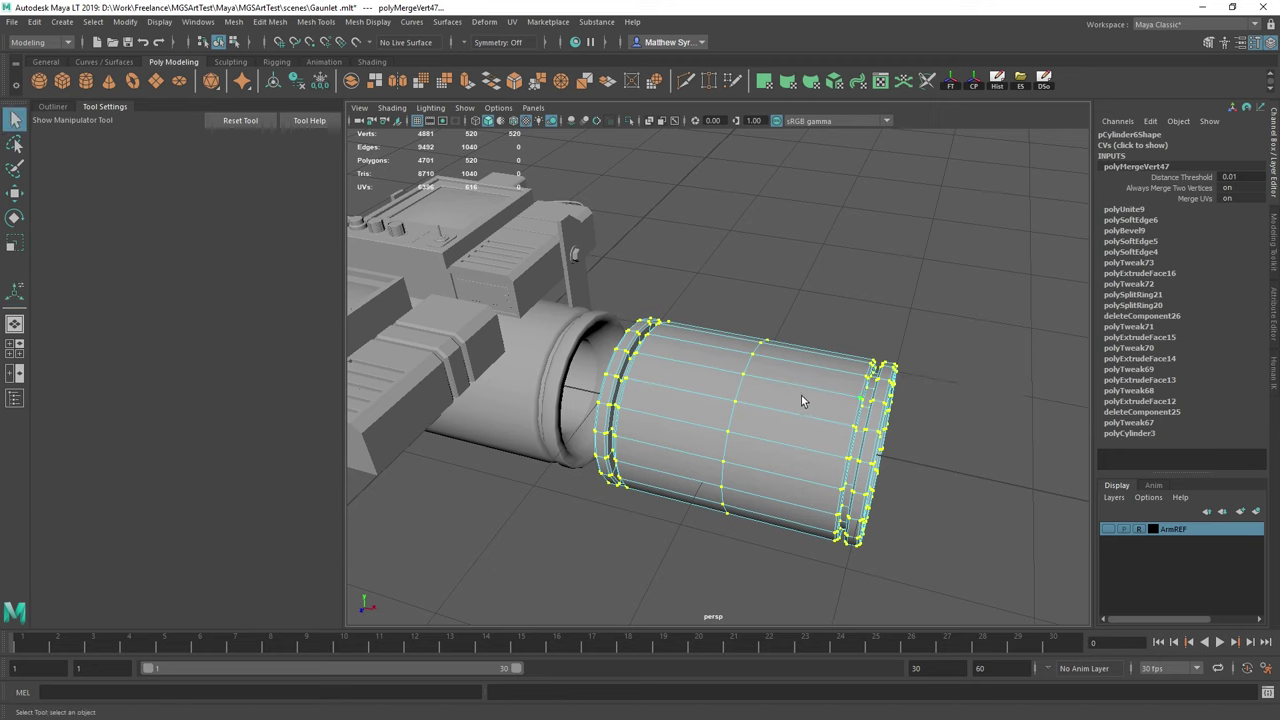
Delete the edge loop at the seam around the middle of the merged cylinder
right_drag(794, 396, 790, 350)
double_click(747, 386)
key(ctrl+Delete)
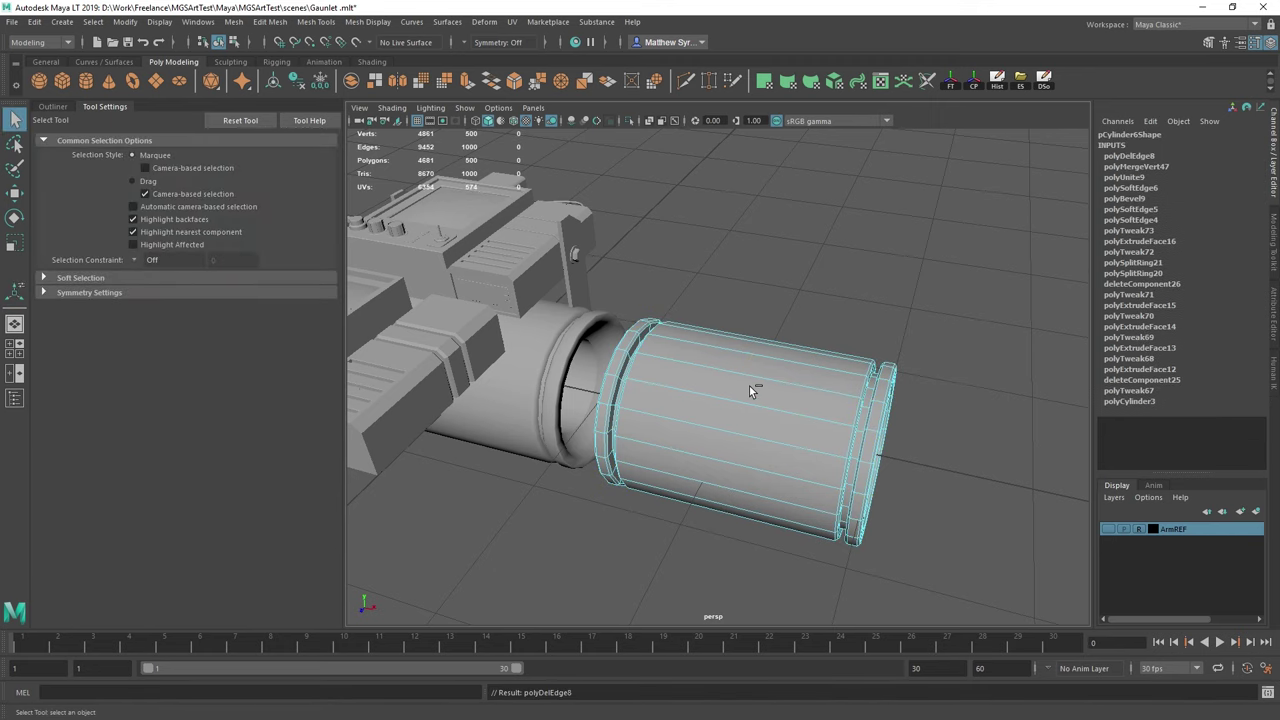
Return to object mode, freeze the merged cylinder's transformations and delete its construction history
scroll(750, 400, down, 4)
alt+drag(752, 412, 805, 428)
key(F8)
key(w)
scroll(755, 415, up, 3)
click(997, 80)
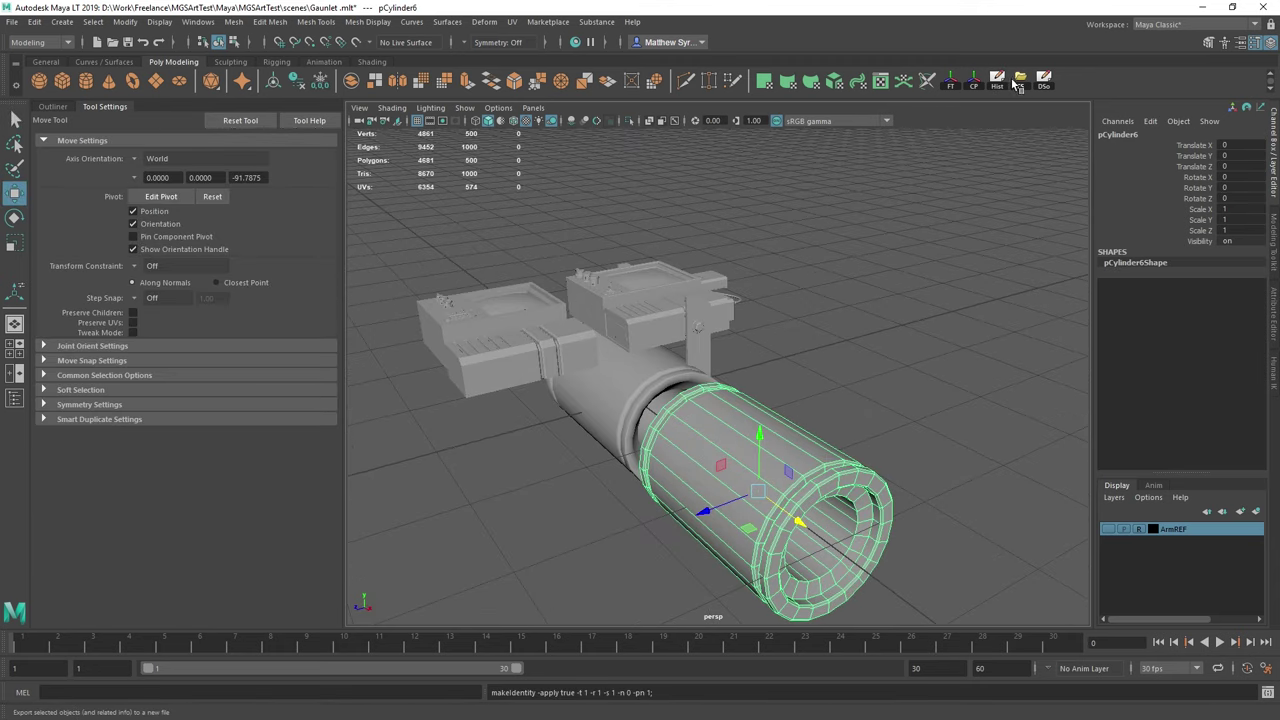
Shift an edge loop inside the cylinder's rim opening along the cylinder's axis
alt+drag(850, 275, 723, 266)
scroll(837, 283, up, 5)
alt+drag(837, 283, 826, 327)
key(F10)
double_click(864, 282)
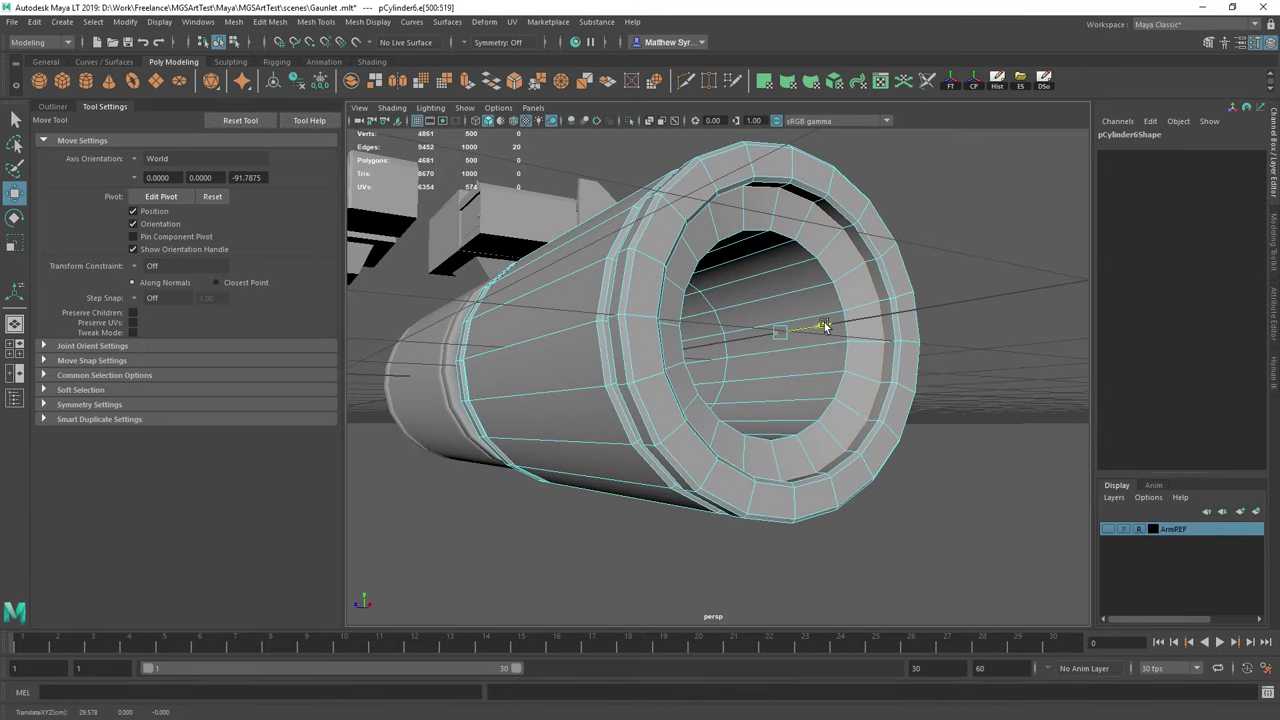
Bevel the edge loop around the inner bore at the cylinder's end
click(845, 357)
shift+right_click(855, 364)
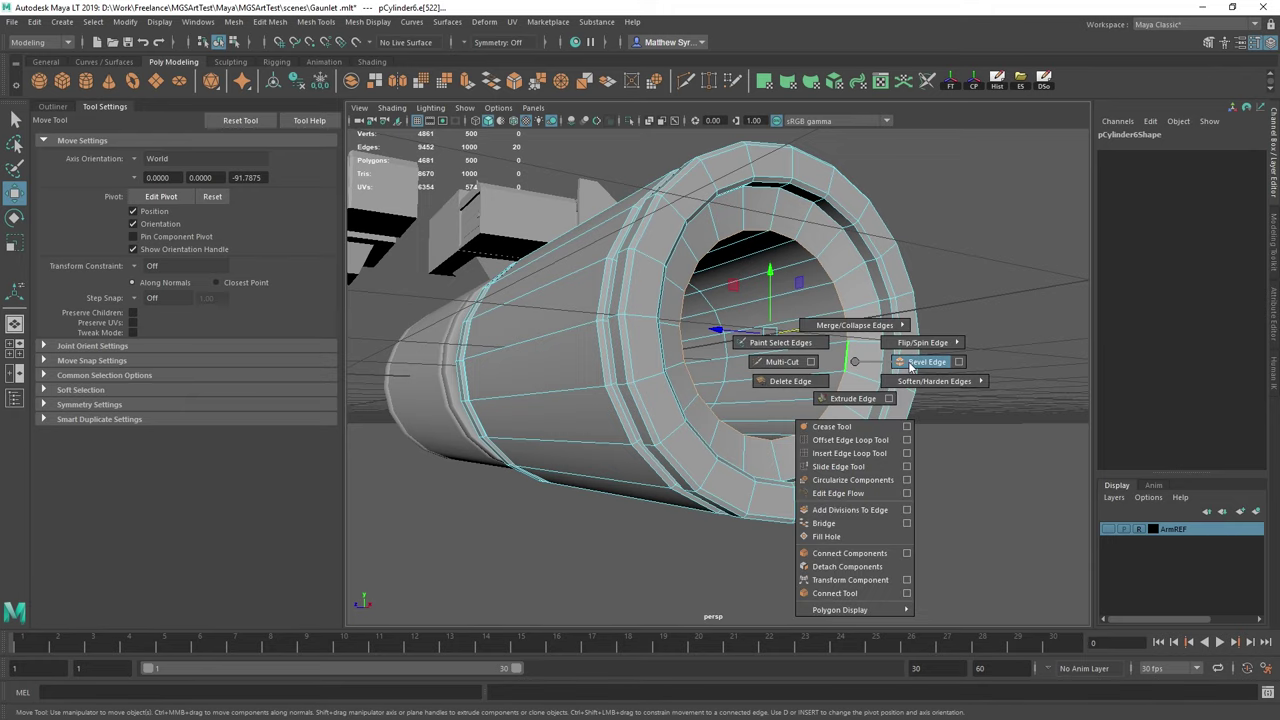
click(910, 363)
alt+drag(909, 367, 808, 318)
key(q)
right_drag(811, 306, 888, 244)
Bevel the edge loop around the recess inside the rim and deselect the finished cylinder
key(F10)
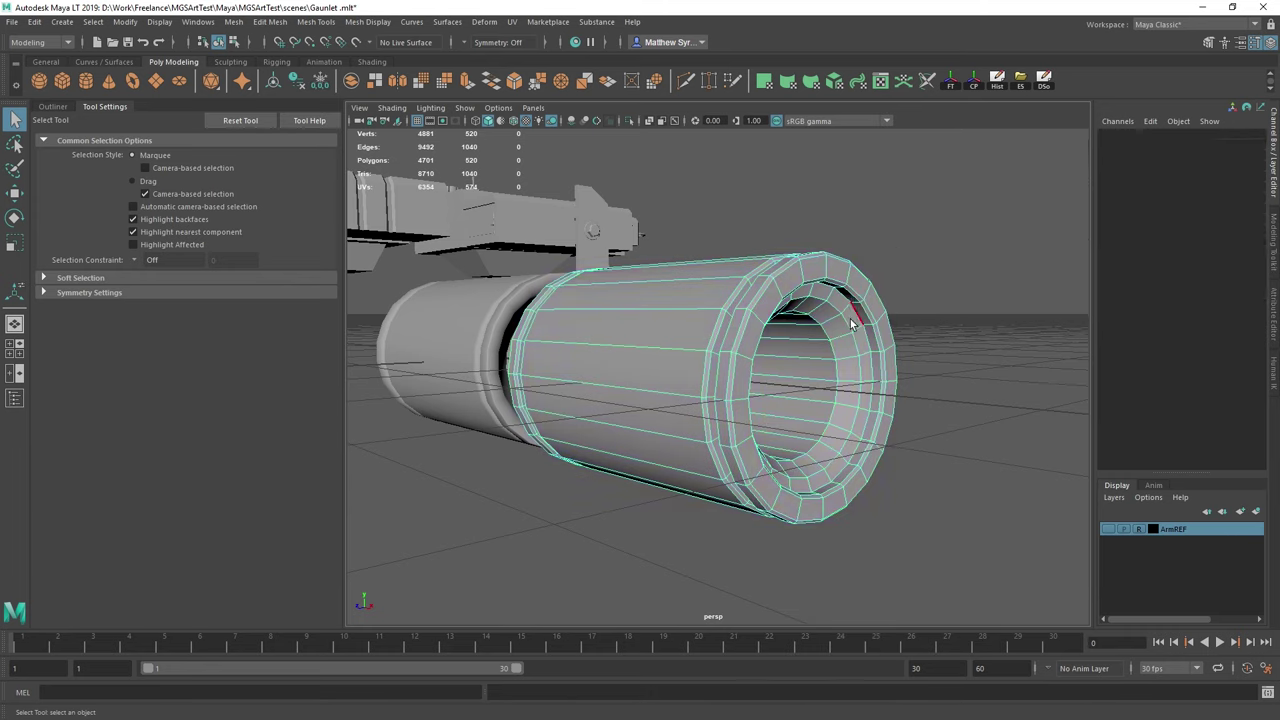
double_click(847, 322)
shift+right_drag(837, 331, 1004, 328)
scroll(862, 311, up, 3)
right_drag(865, 311, 892, 298)
click(1036, 280)
Examine the gauntlet assembly from several angles, including the arm mount and the cable beside the screen housing
scroll(972, 322, down, 5)
alt+drag(972, 322, 868, 356)
scroll(699, 335, up, 4)
alt+drag(699, 337, 890, 318)
scroll(900, 315, down, 4)
scroll(900, 316, up, 2)
click(771, 354)
alt+drag(771, 354, 757, 438)
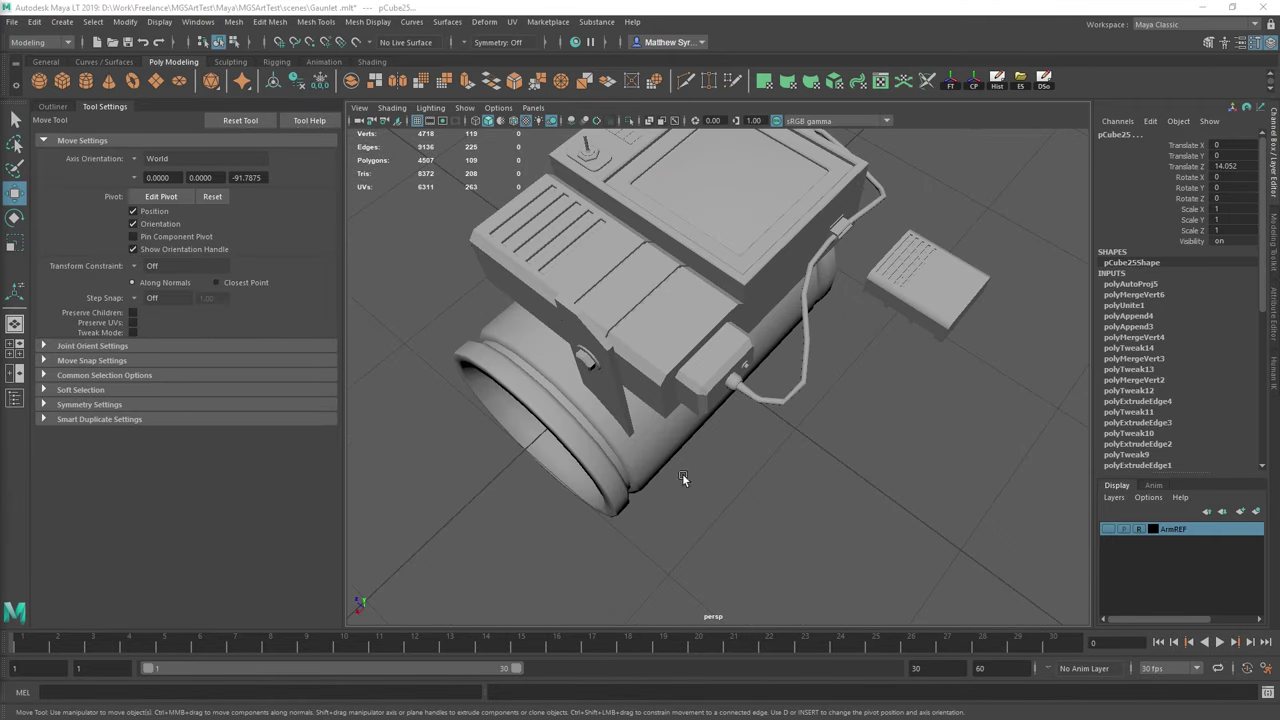
alt+drag(668, 490, 790, 415)
click(779, 305)
alt+drag(779, 305, 758, 330)
click(769, 303)
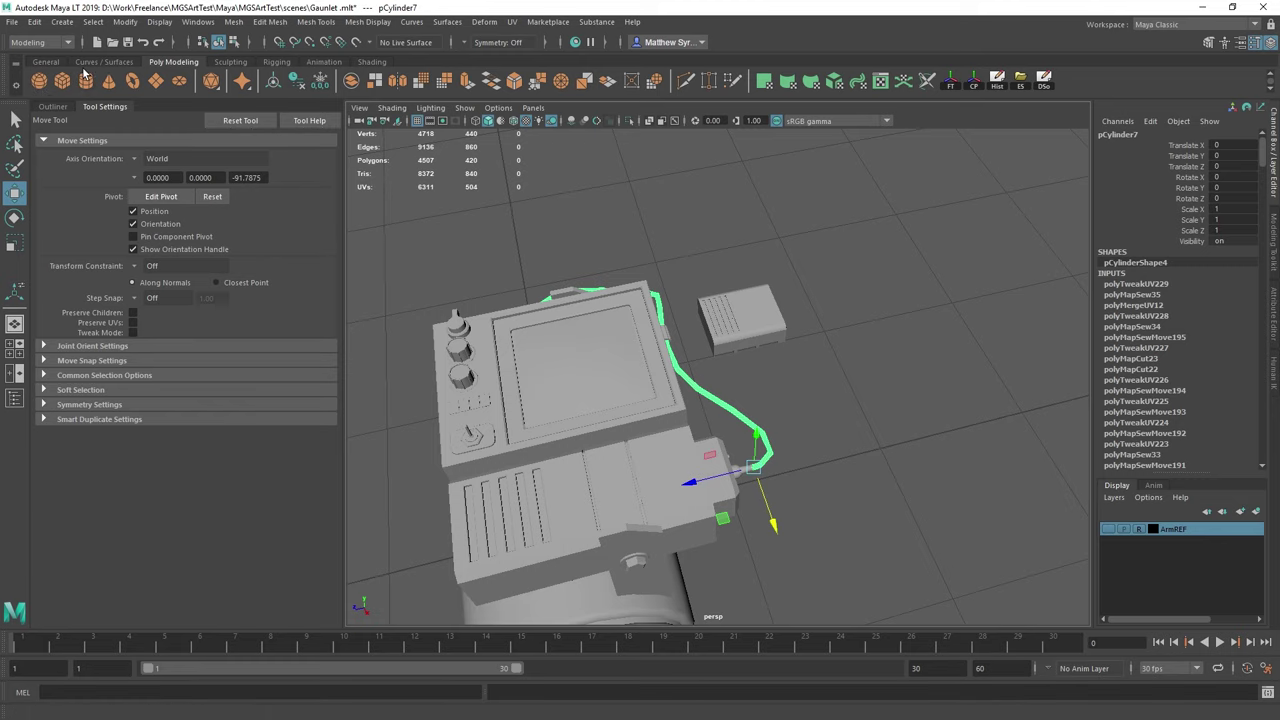
Trace the existing cable's route in the top view with a 3 Cubic EP curve
click(103, 62)
click(97, 82)
alt+drag(698, 335, 675, 338)
key(space)
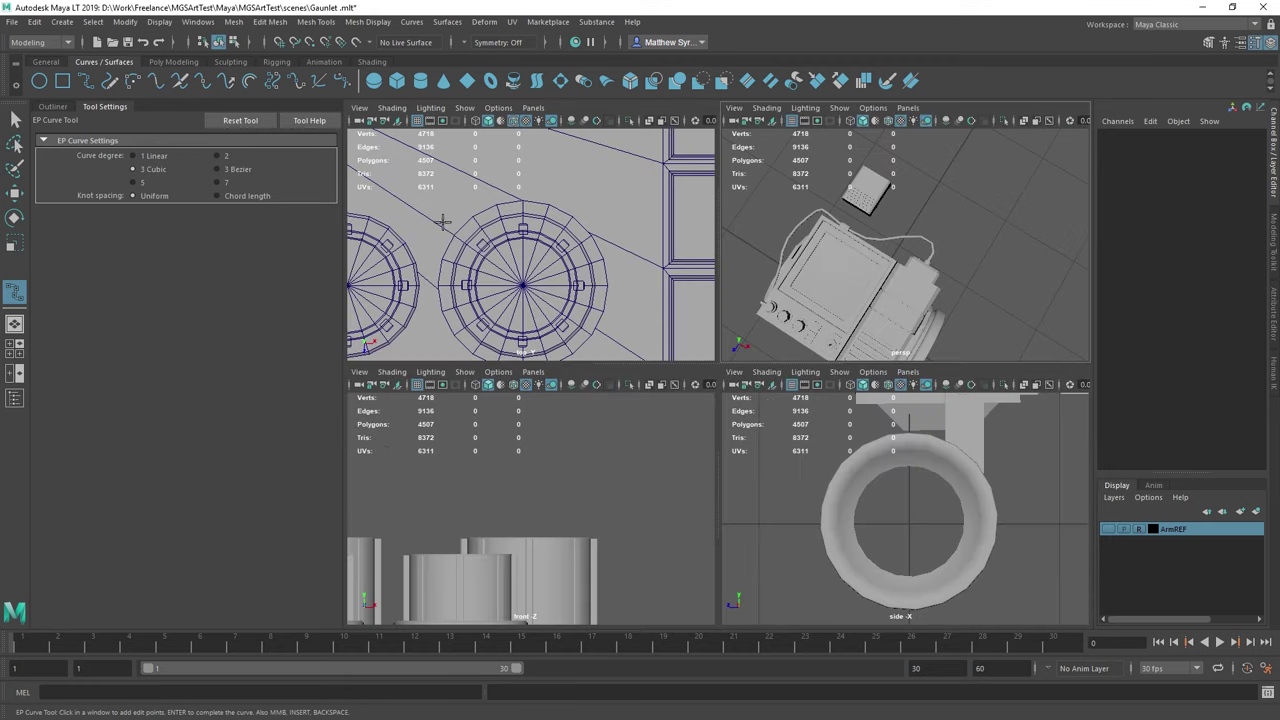
key(space)
alt+middle_drag(668, 242, 634, 386)
scroll(635, 384, up, 4)
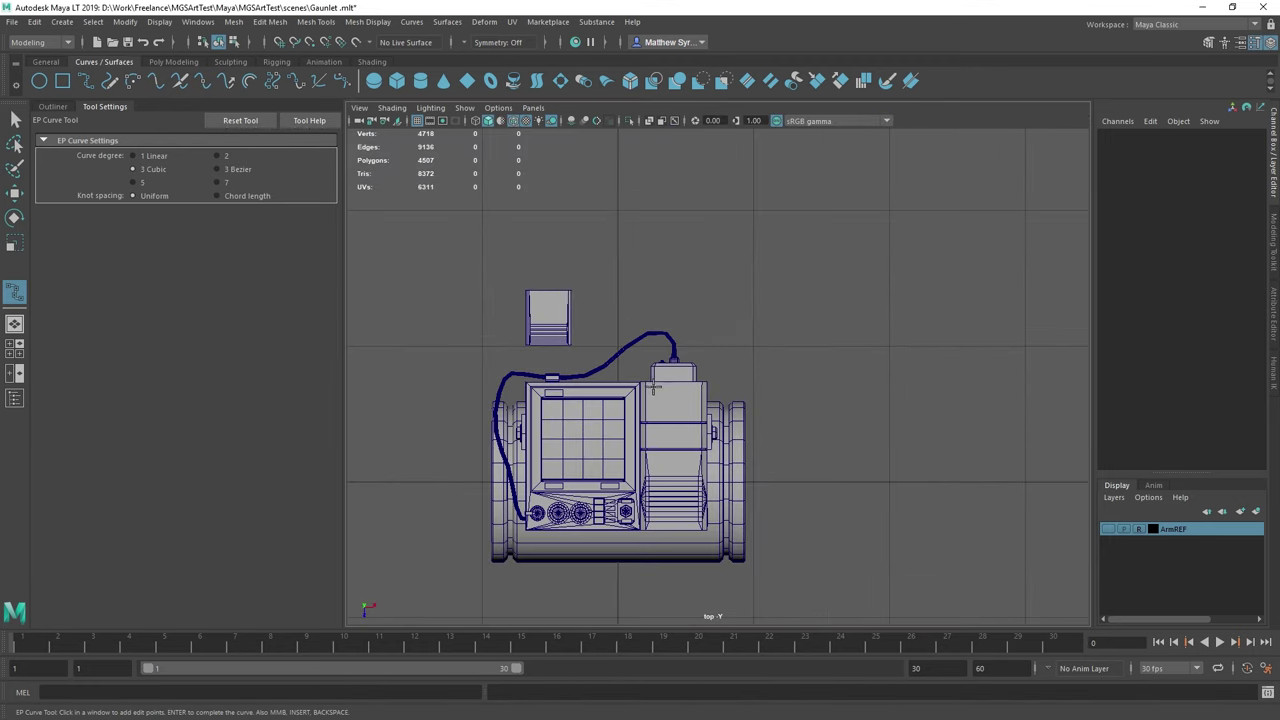
click(658, 330)
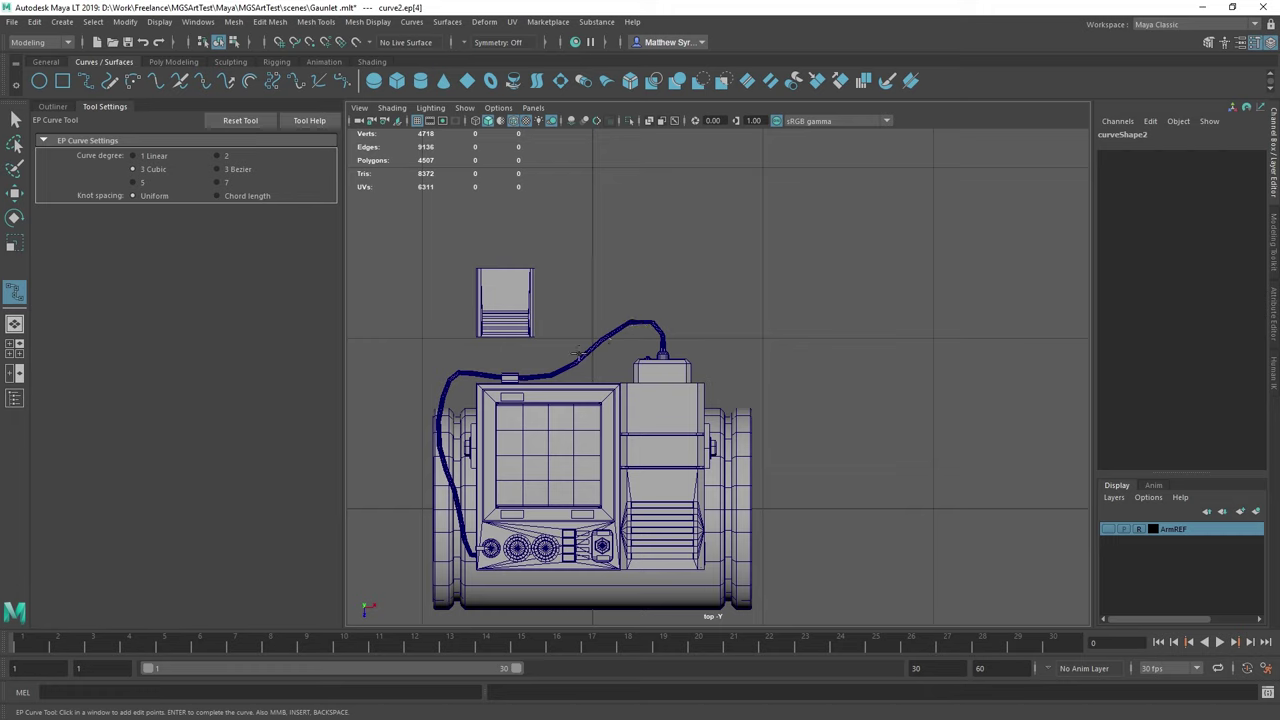
click(516, 379)
click(465, 513)
key(w)
Hide the original cable and raise the new curve to the connector's height, at about 9.66 in Translate Y
click(558, 378)
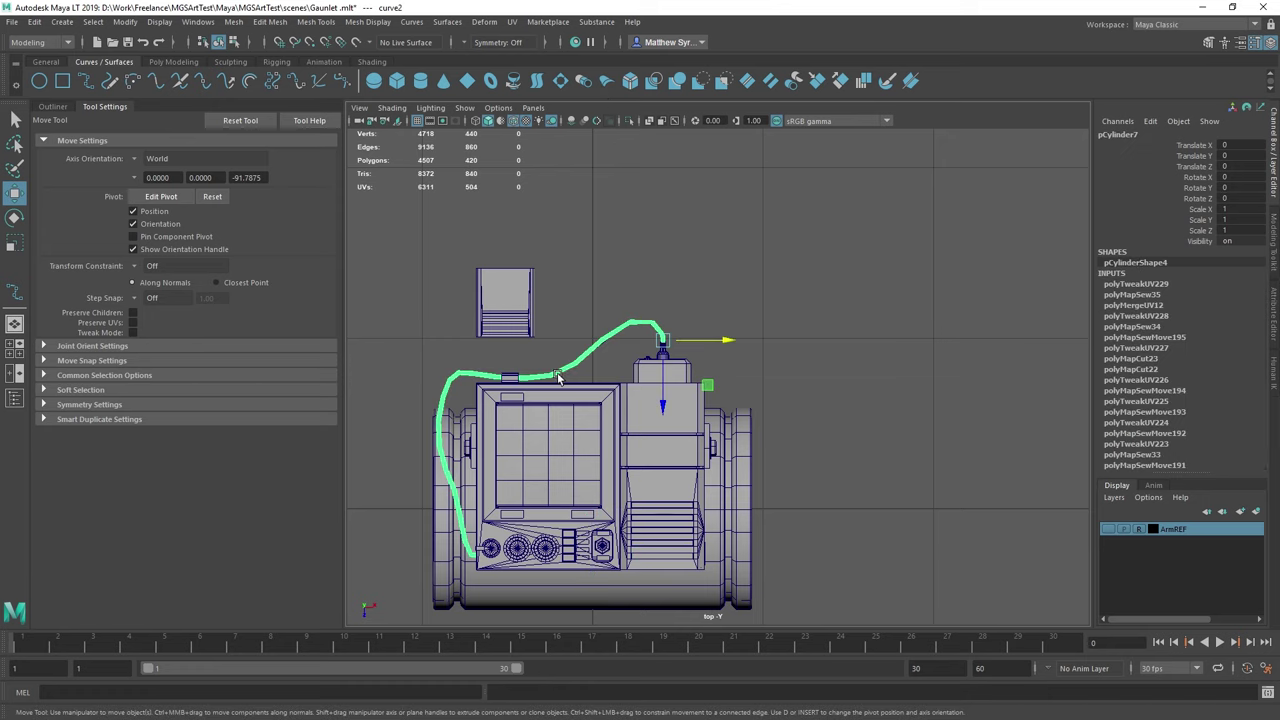
key(h)
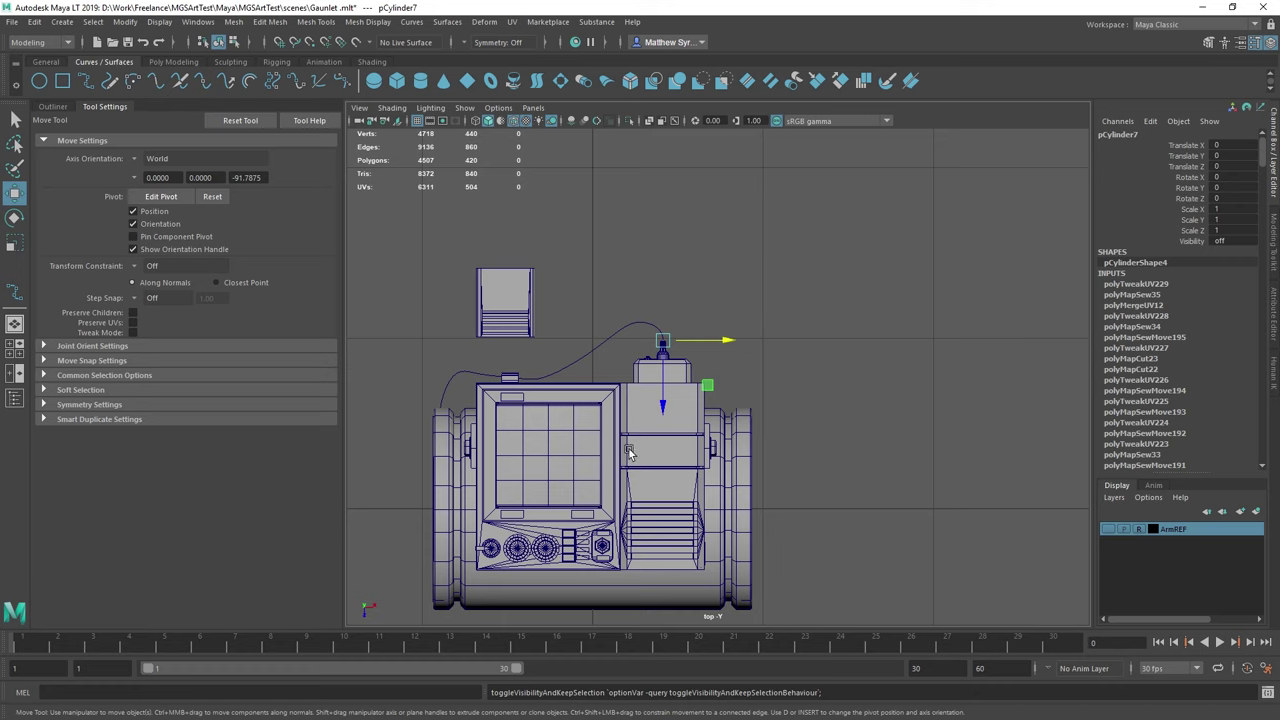
key(space)
key(space)
alt+drag(888, 300, 723, 327)
click(781, 440)
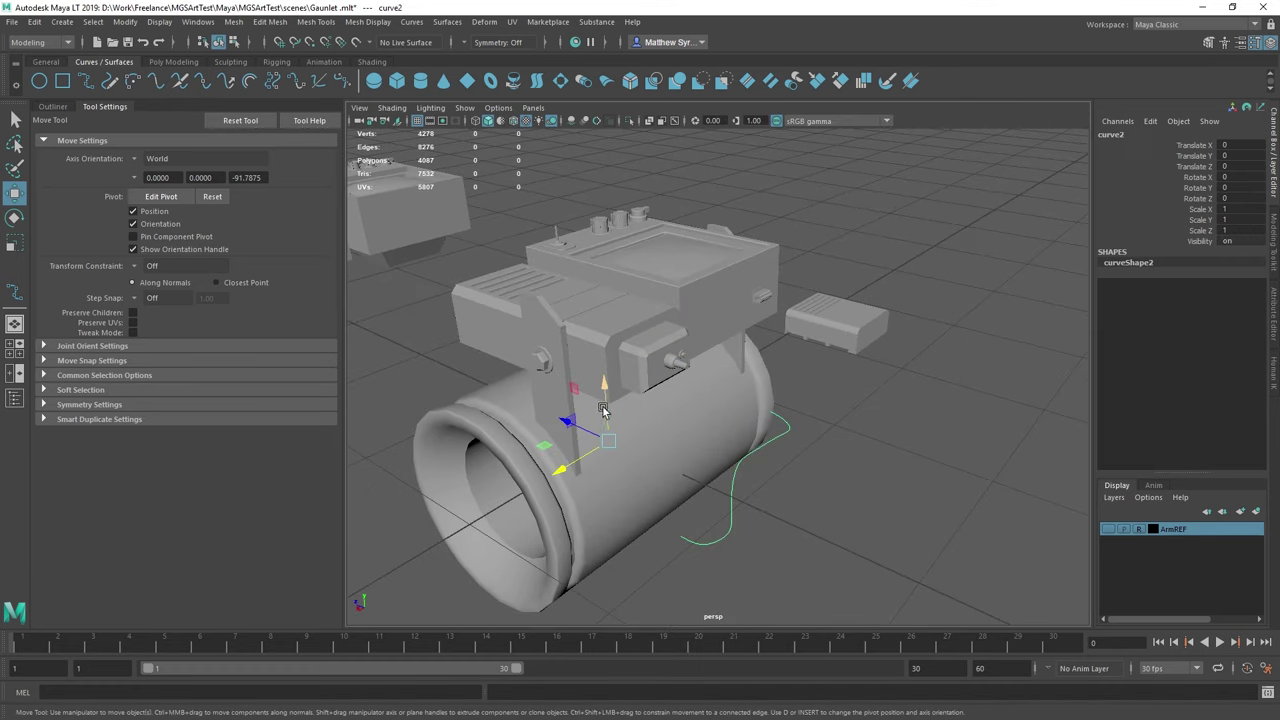
drag(600, 393, 600, 318)
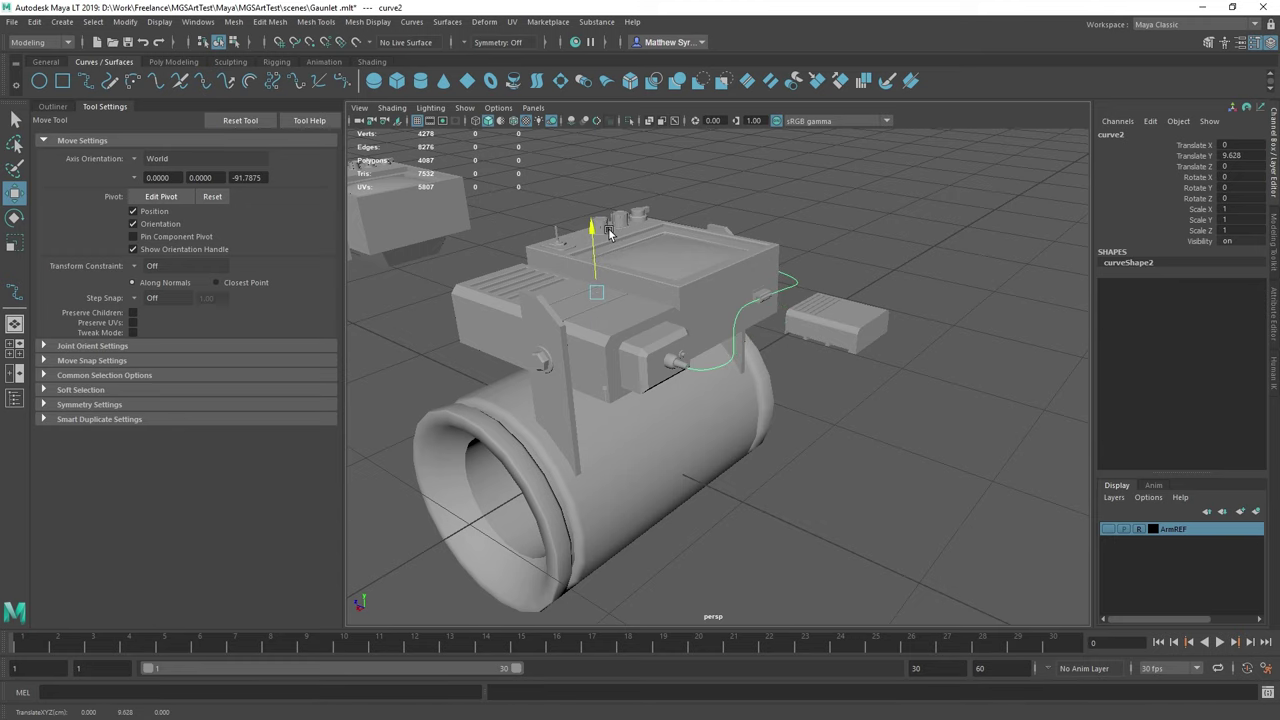
alt+drag(620, 248, 729, 286)
Create a polygon cylinder near the cable connector and rotate it -90 degrees about X
click(170, 62)
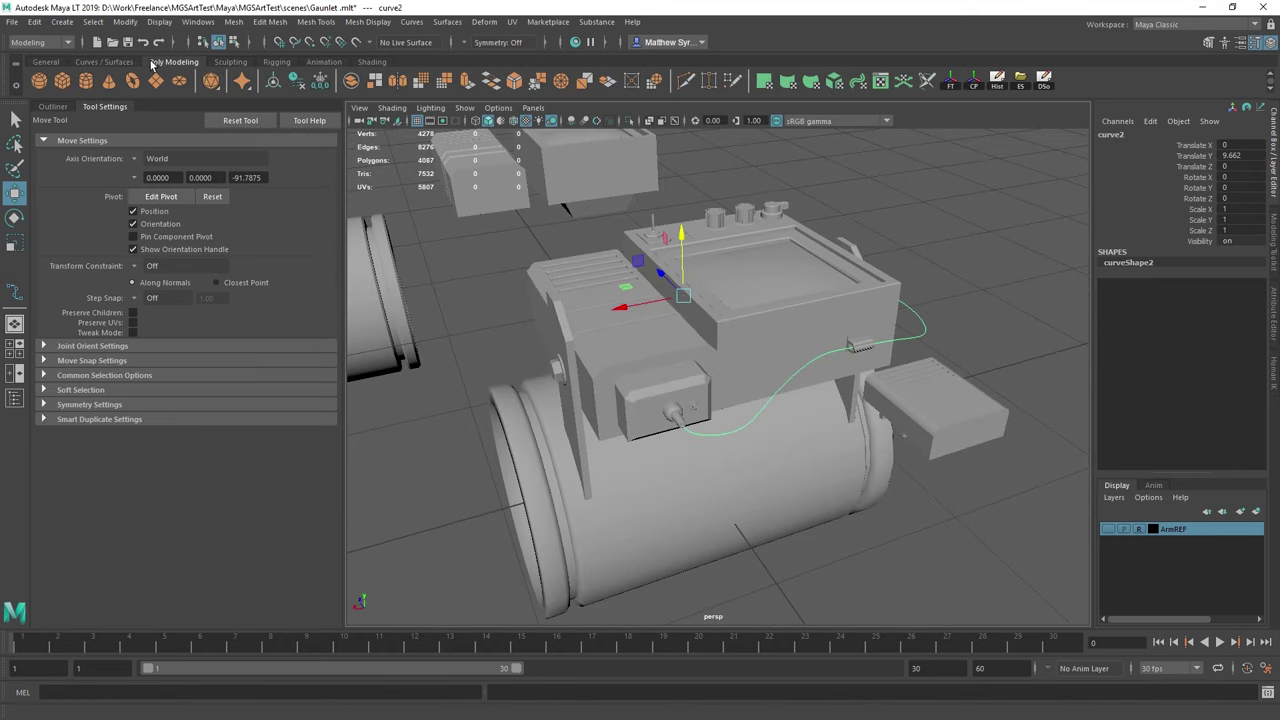
click(86, 84)
alt+drag(792, 382, 696, 371)
drag(598, 369, 635, 388)
drag(695, 421, 659, 362)
key(r)
key(e)
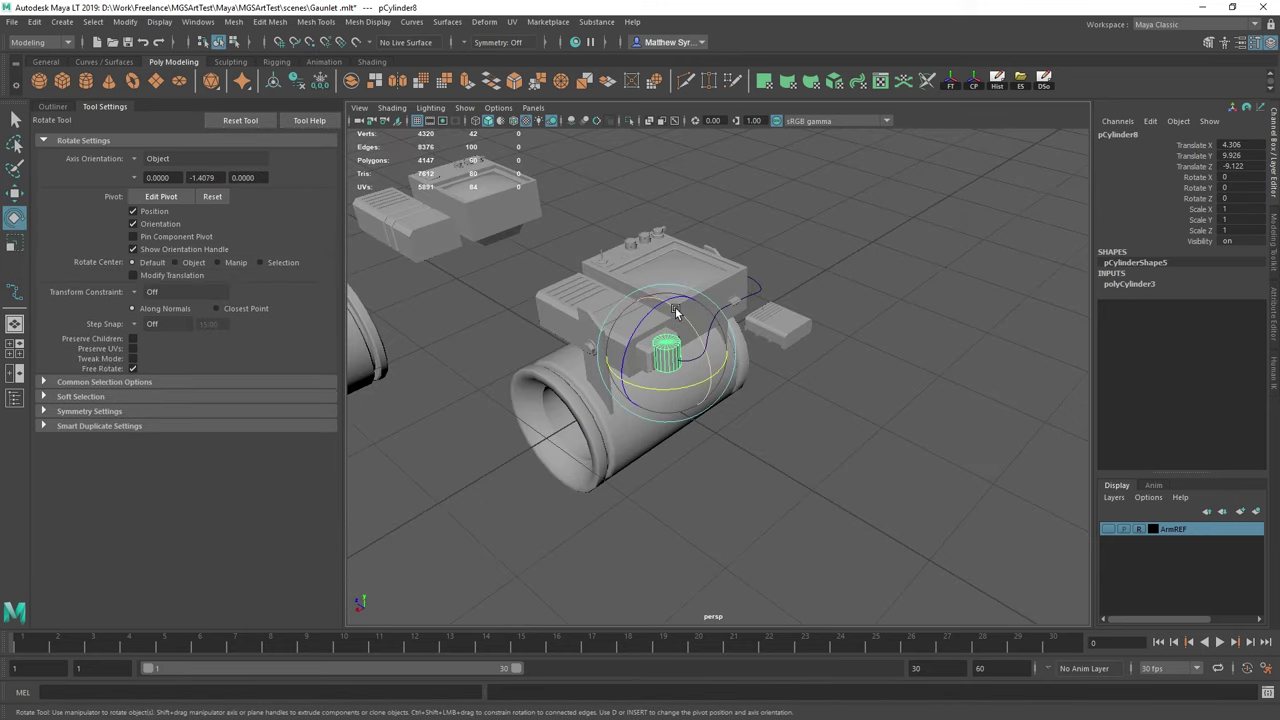
drag(675, 311, 634, 243)
scroll(686, 351, up, 6)
alt+middle_drag(634, 243, 649, 383)
Scale the cylinder uniformly to about 0.103 and fit it into the connector's tip at the start of the curve
key(r)
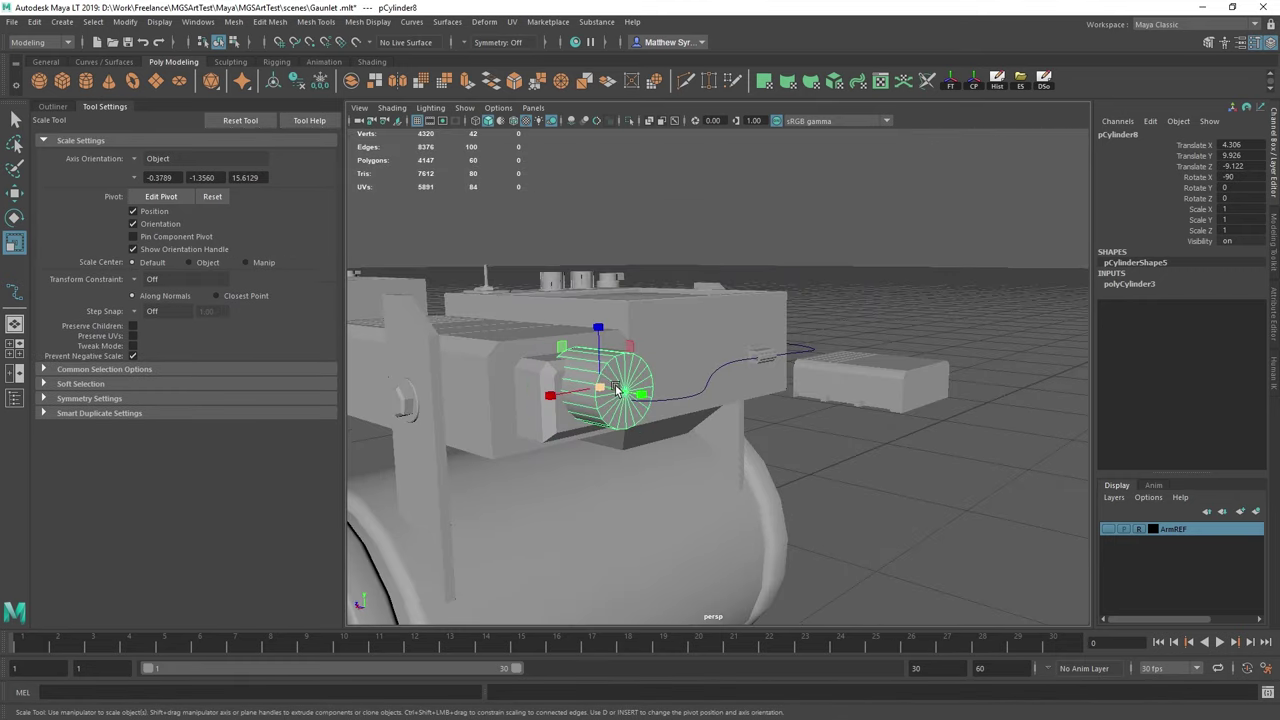
mouse_move(613, 388)
mouse_down()
mouse_move(548, 388)
mouse_move(592, 390)
mouse_up()
key(w)
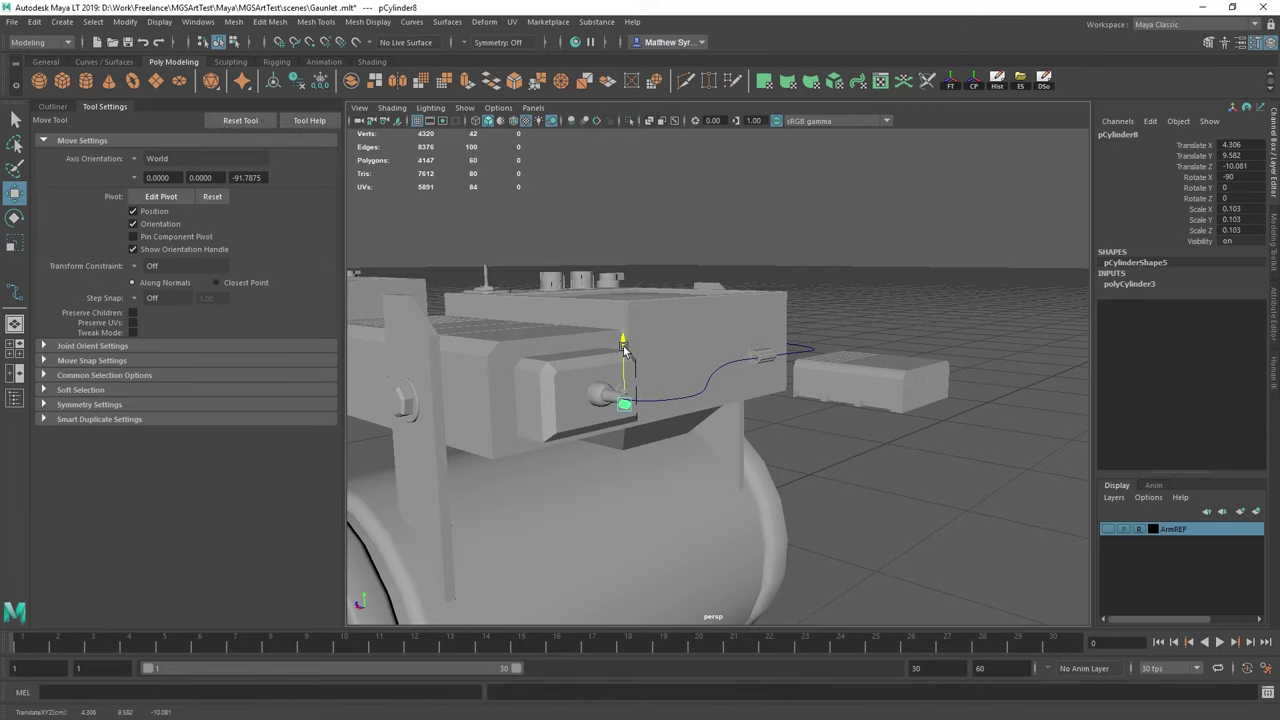
key(f)
alt+drag(738, 346, 535, 358)
scroll(718, 371, down, 5)
drag(766, 334, 777, 429)
Extrude the small cylinder's end cap faces along the selected curve with 20 divisions
key(q)
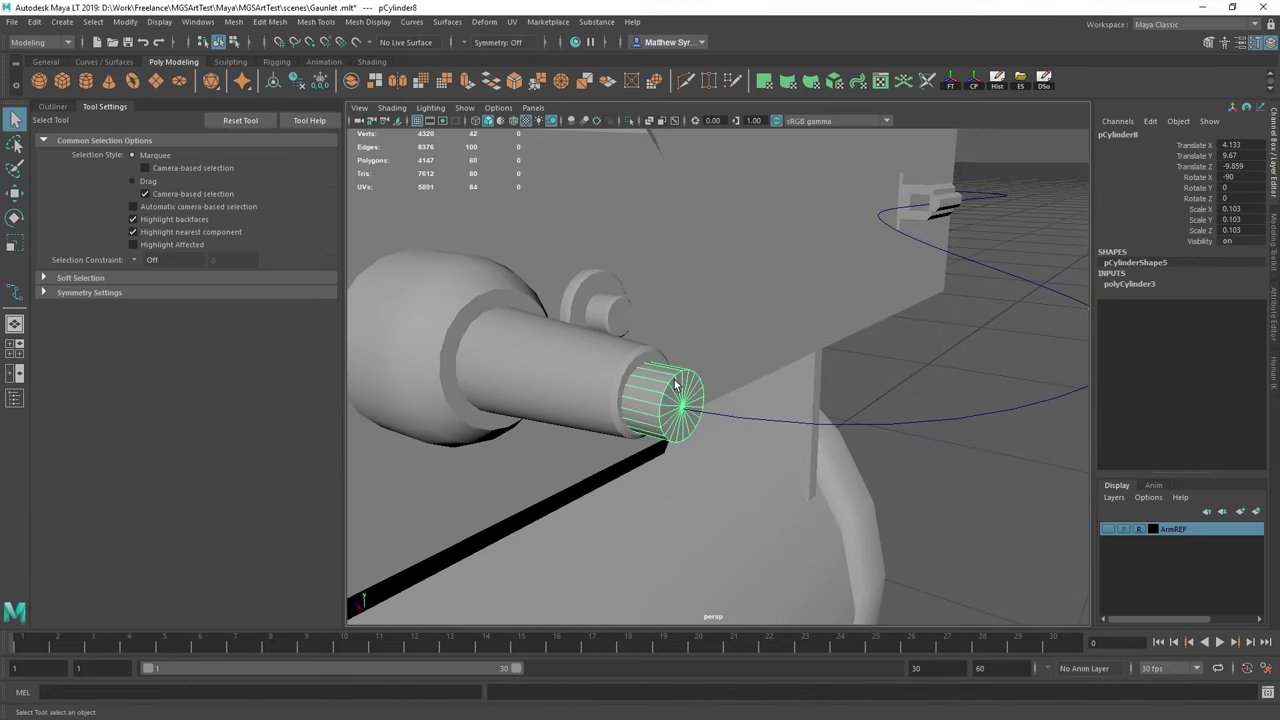
right_drag(674, 340, 674, 385)
alt+drag(664, 387, 694, 386)
drag(569, 332, 806, 555)
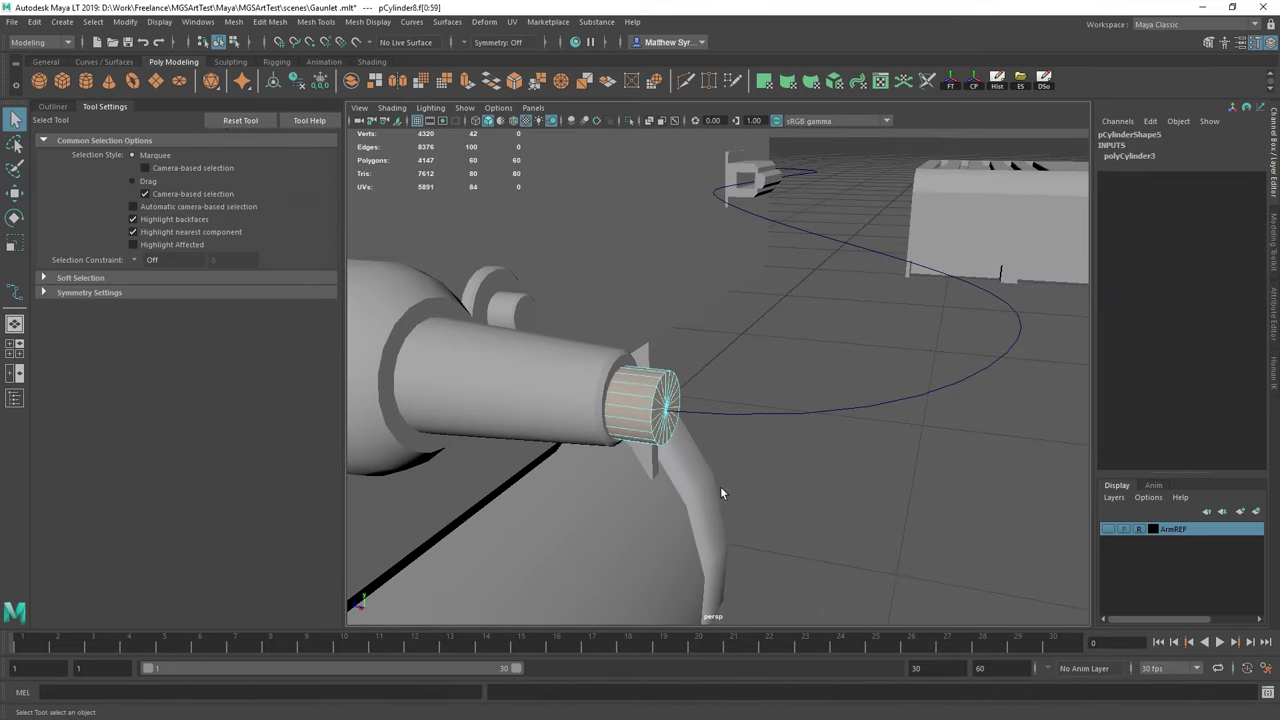
alt+drag(622, 432, 694, 440)
drag(597, 535, 597, 535)
alt+drag(597, 535, 671, 374)
drag(899, 310, 1010, 490)
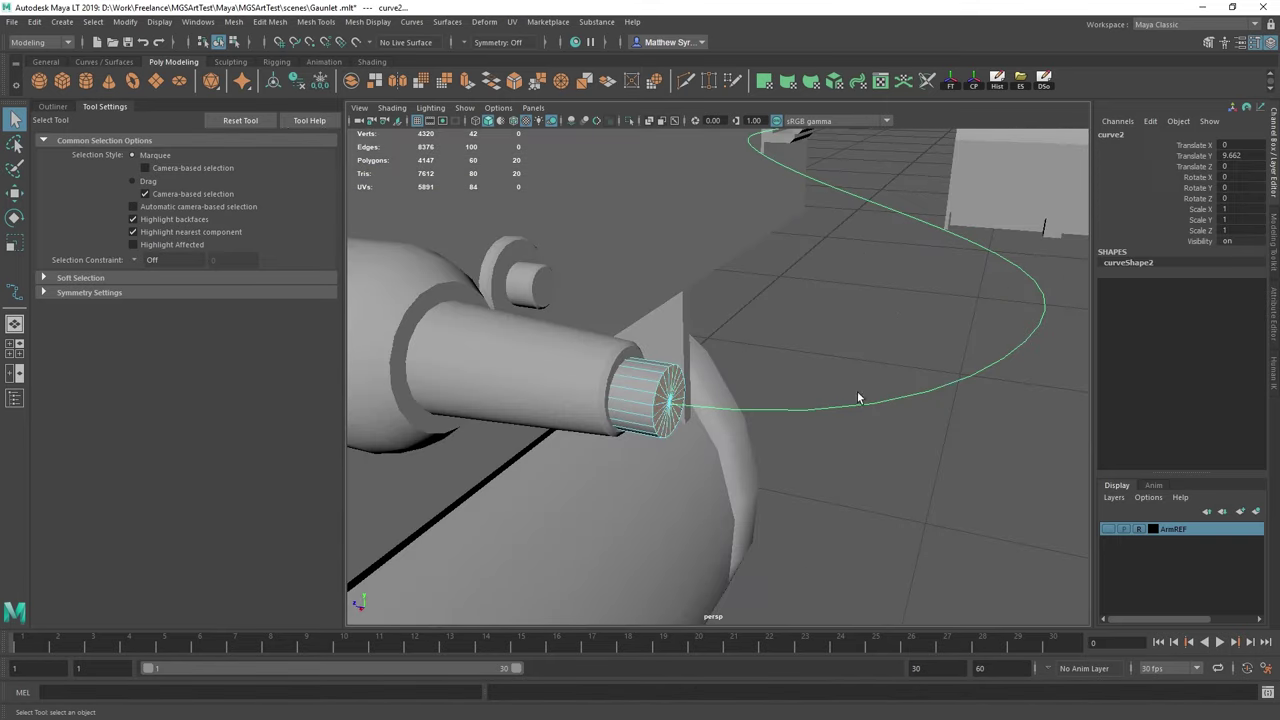
alt+drag(858, 398, 852, 289)
shift+right_drag(853, 289, 886, 323)
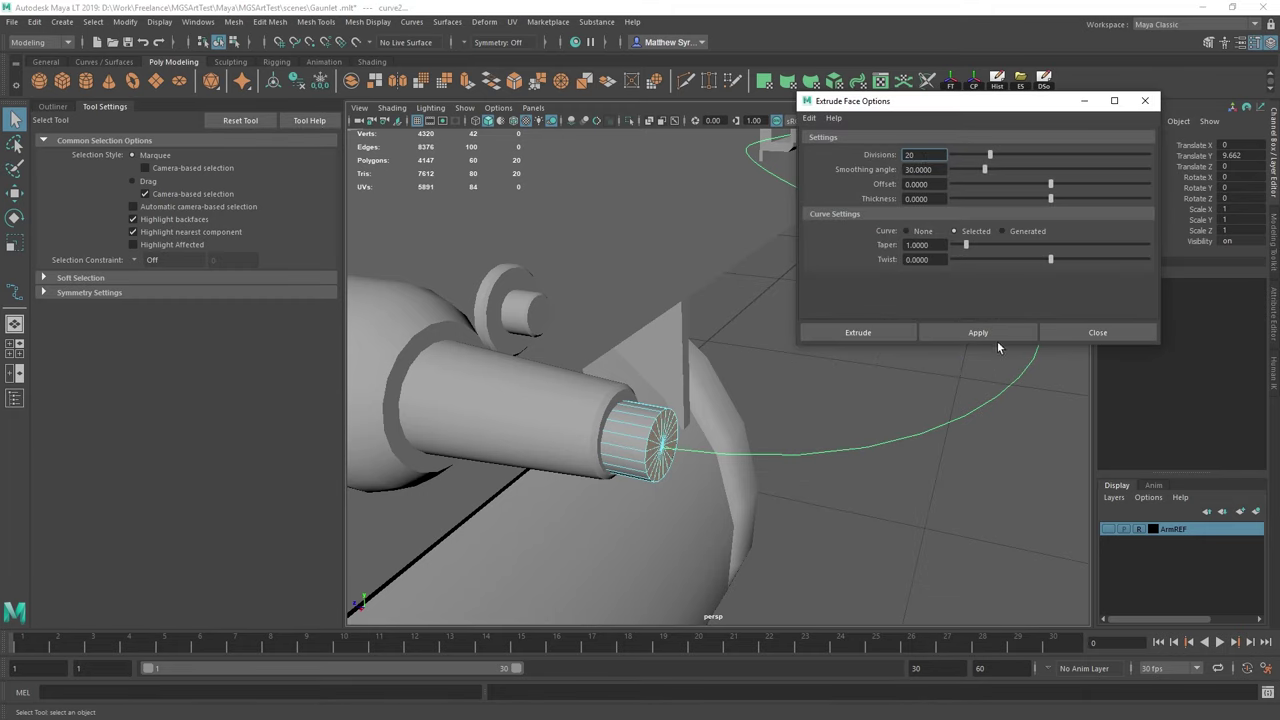
click(984, 335)
Select a ring of vertices on the extruded cable and rotate it to follow the bend
scroll(846, 406, down, 5)
alt+drag(846, 406, 655, 386)
alt+middle_drag(655, 386, 715, 381)
alt+drag(714, 381, 660, 413)
scroll(640, 440, down, 3)
alt+middle_drag(618, 466, 646, 437)
scroll(650, 436, up, 5)
right_drag(677, 431, 617, 337)
drag(665, 423, 685, 453)
alt+drag(766, 449, 593, 410)
key(e)
drag(635, 448, 650, 363)
Adjust individual vertex rings of the cable between the housing clip and the arm mount plate
key(q)
key(w)
drag(736, 430, 666, 448)
alt+drag(666, 448, 754, 449)
key(e)
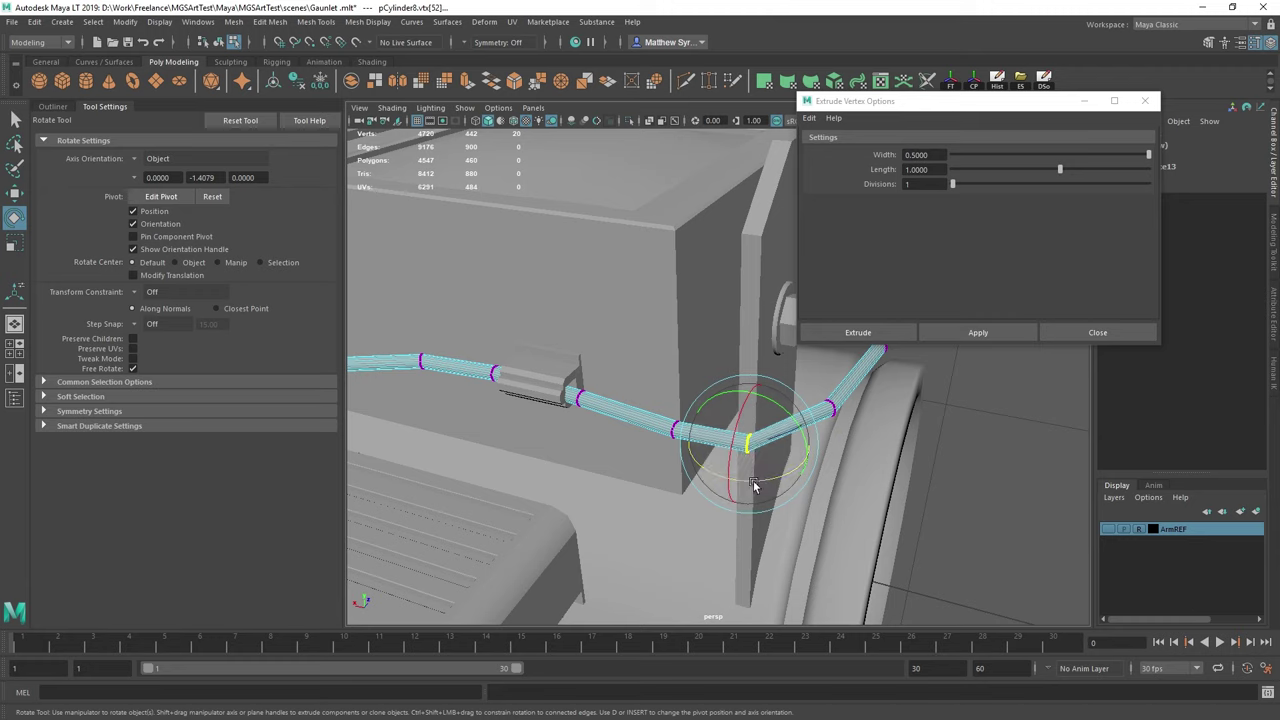
key(w)
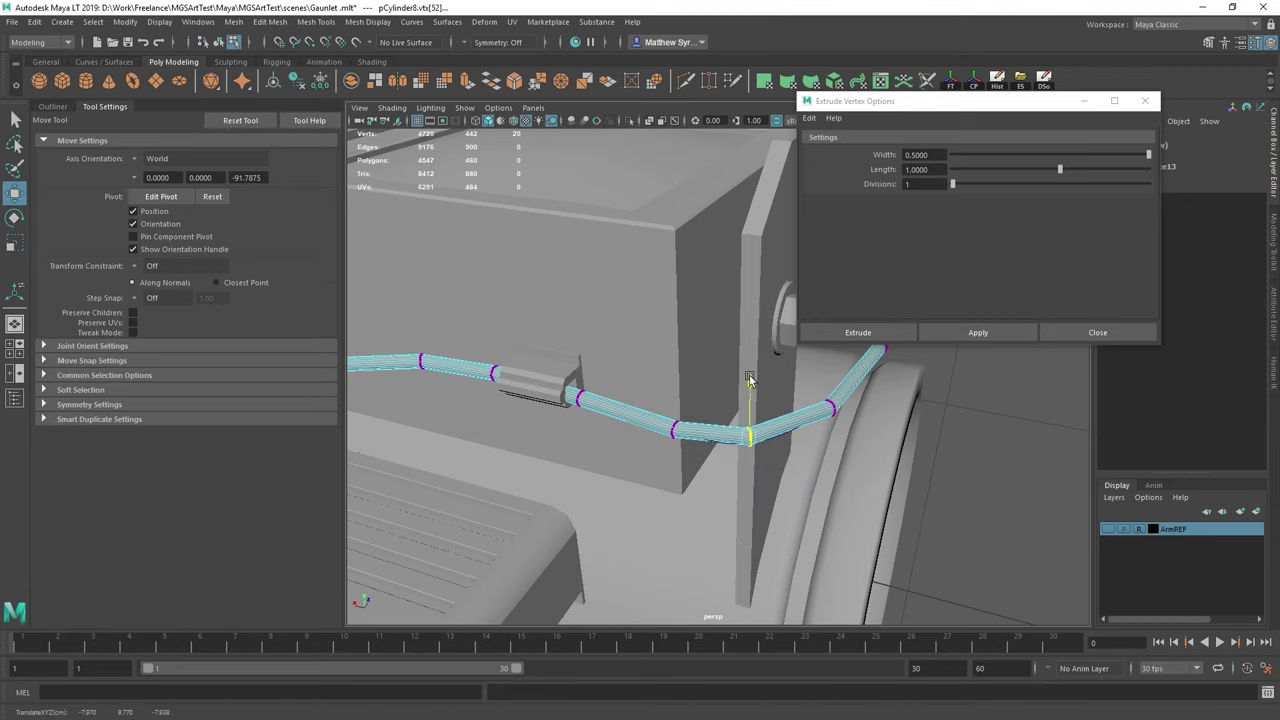
key(q)
key(w)
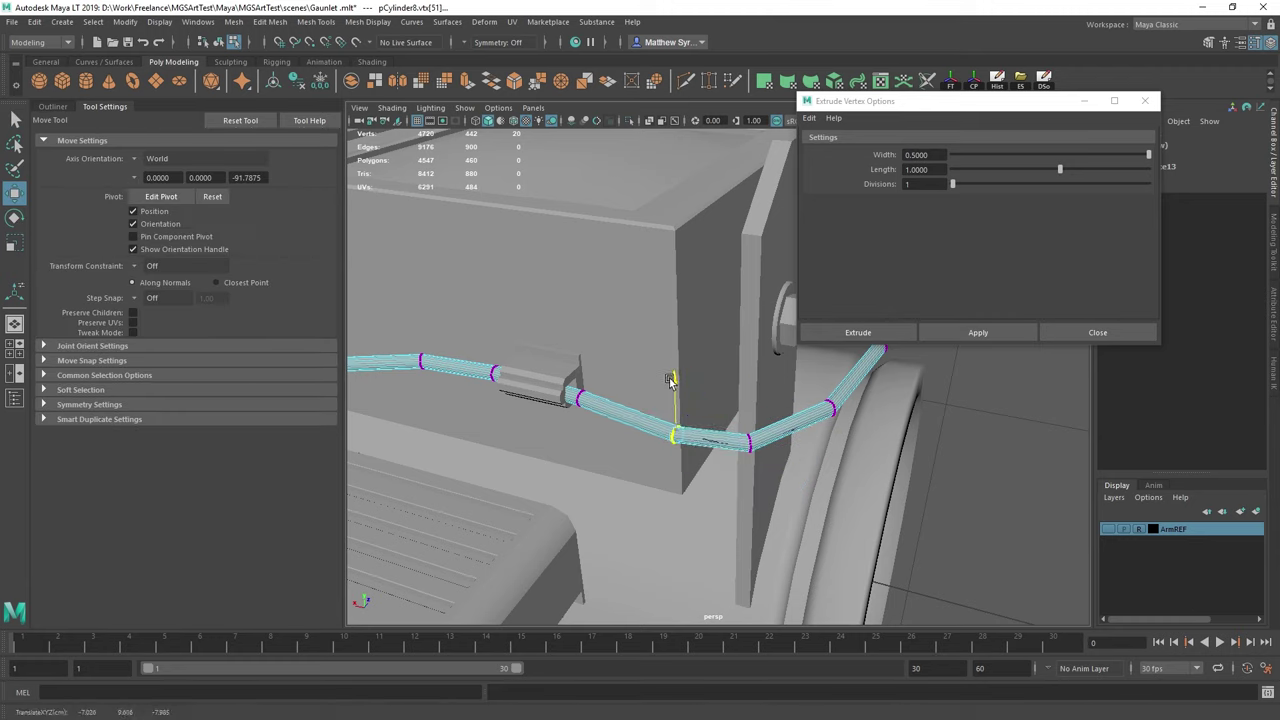
Move the two neighbouring vertex rings near the housing corner together and fine-tune the cable's bend
key(q)
drag(721, 382, 784, 500)
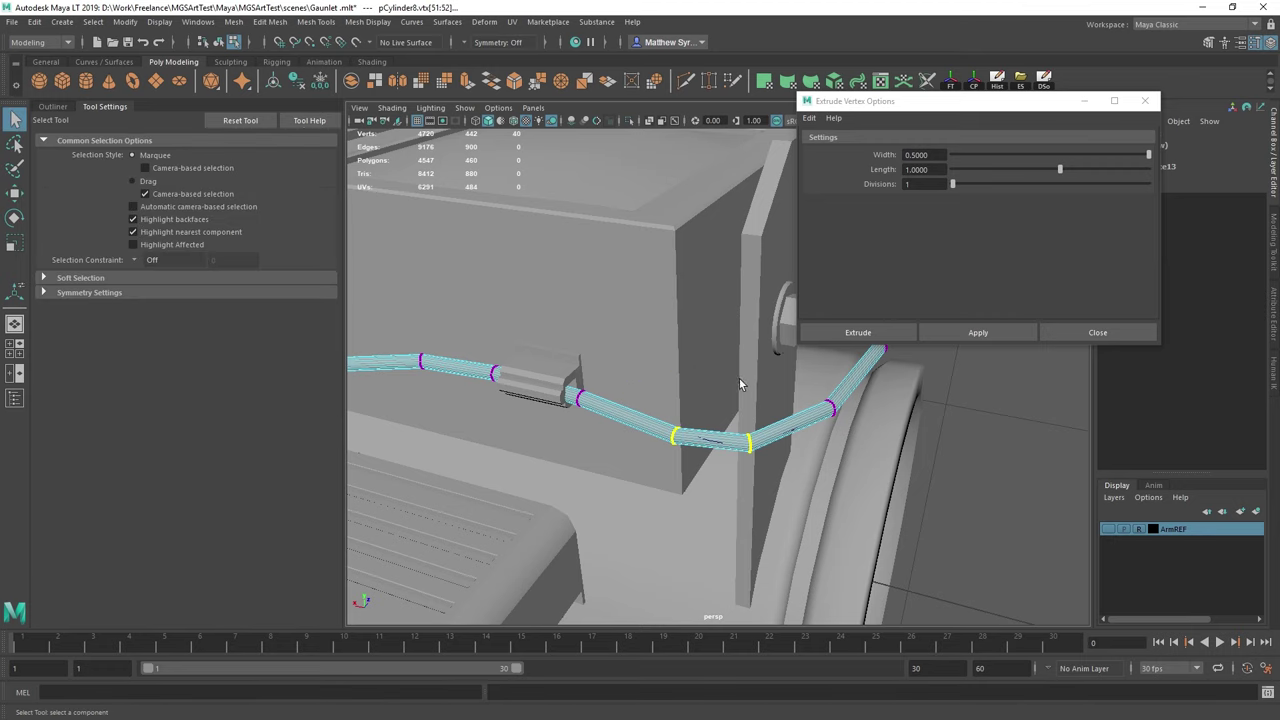
key(w)
drag(714, 383, 714, 397)
mouse_move(801, 380)
mouse_down()
mouse_move(853, 422)
mouse_move(803, 369)
mouse_up()
View the gauntlet from the cable side and select the motion tracker's screen housing
alt+drag(650, 375, 737, 428)
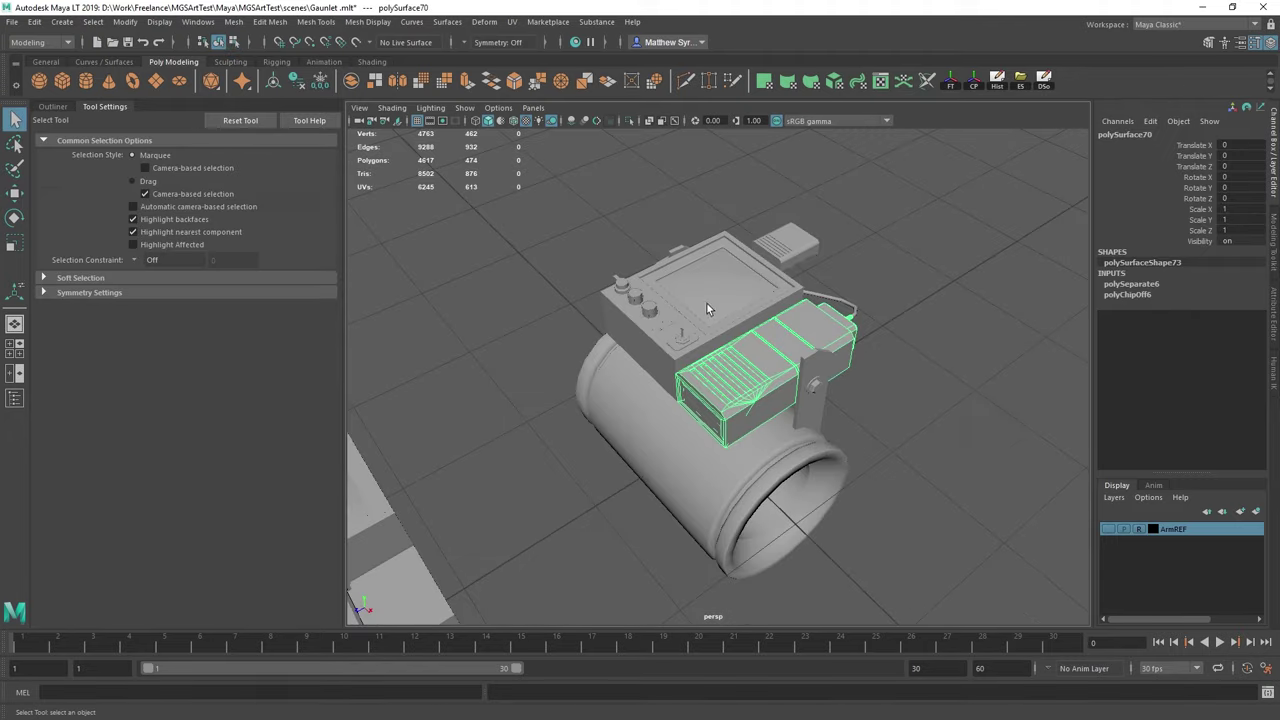
alt+drag(706, 304, 1046, 314)
click(815, 361)
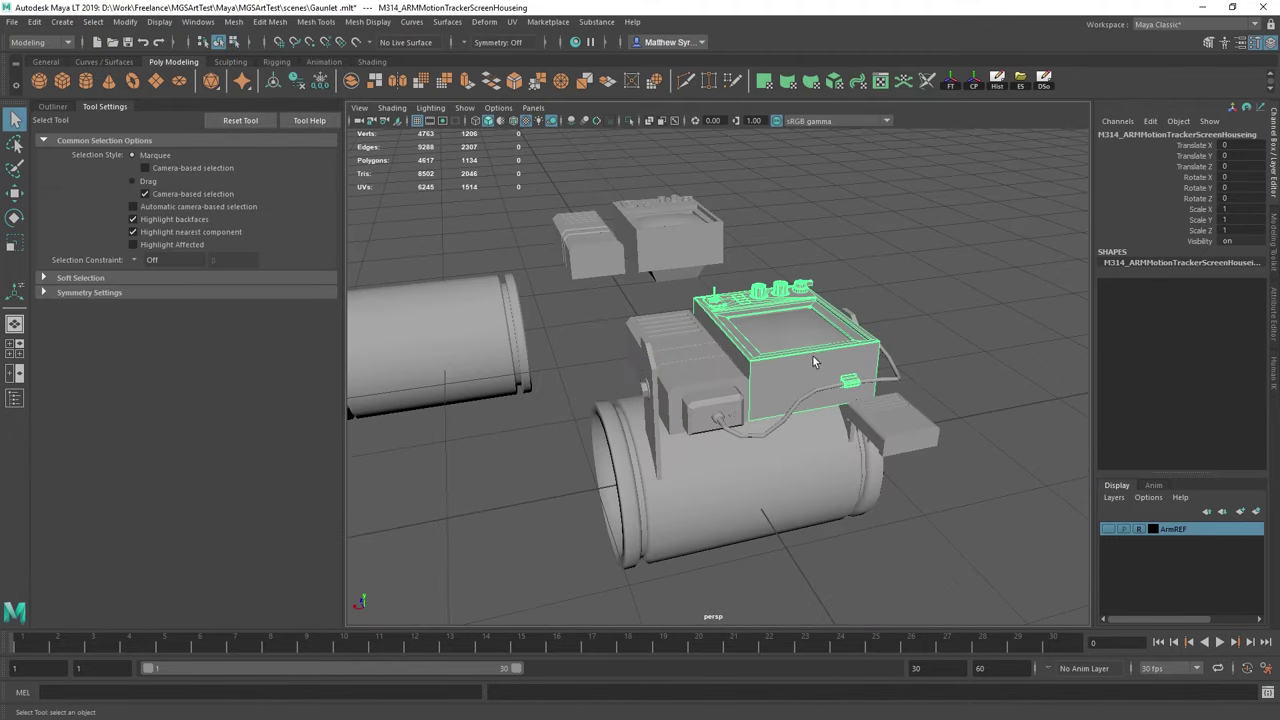
Switch to the UV Editing workspace and select all parts of the gauntlet to view their combined UV layout
key(f)
alt+drag(662, 377, 875, 258)
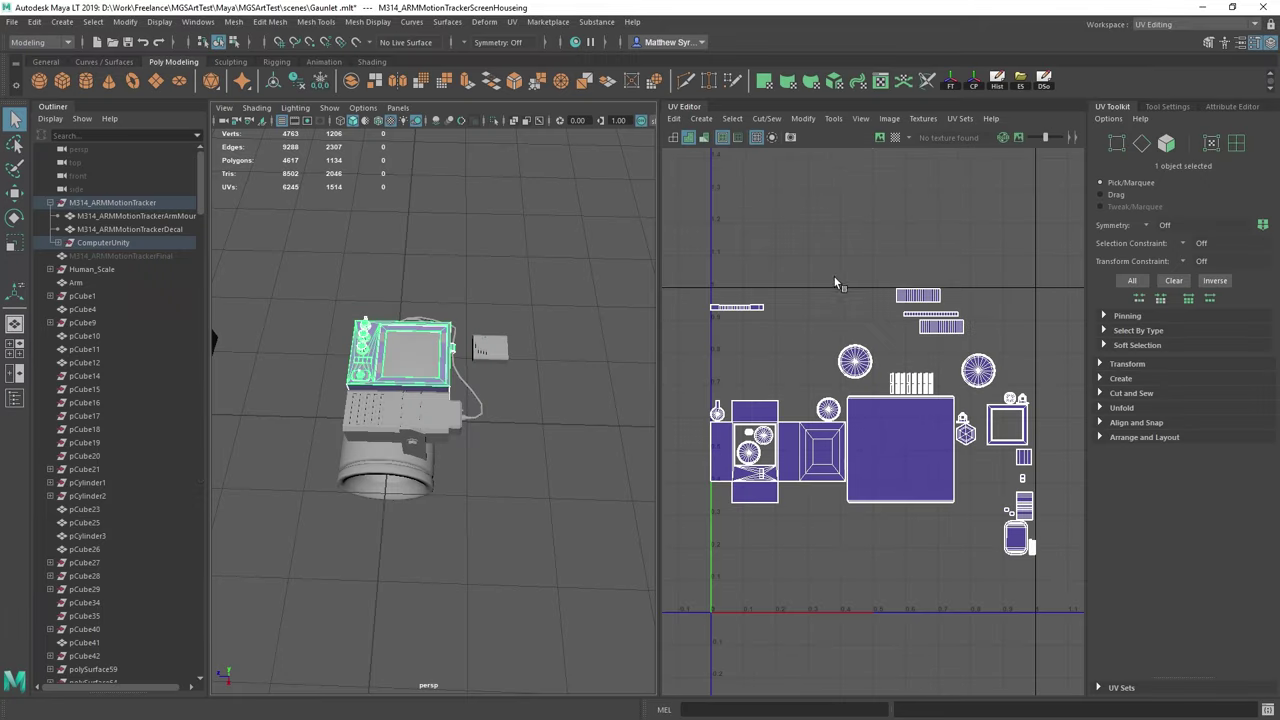
shift+click(431, 416)
shift+click(414, 442)
alt+middle_drag(416, 442, 498, 428)
alt+right_drag(498, 428, 450, 421)
drag(376, 286, 679, 557)
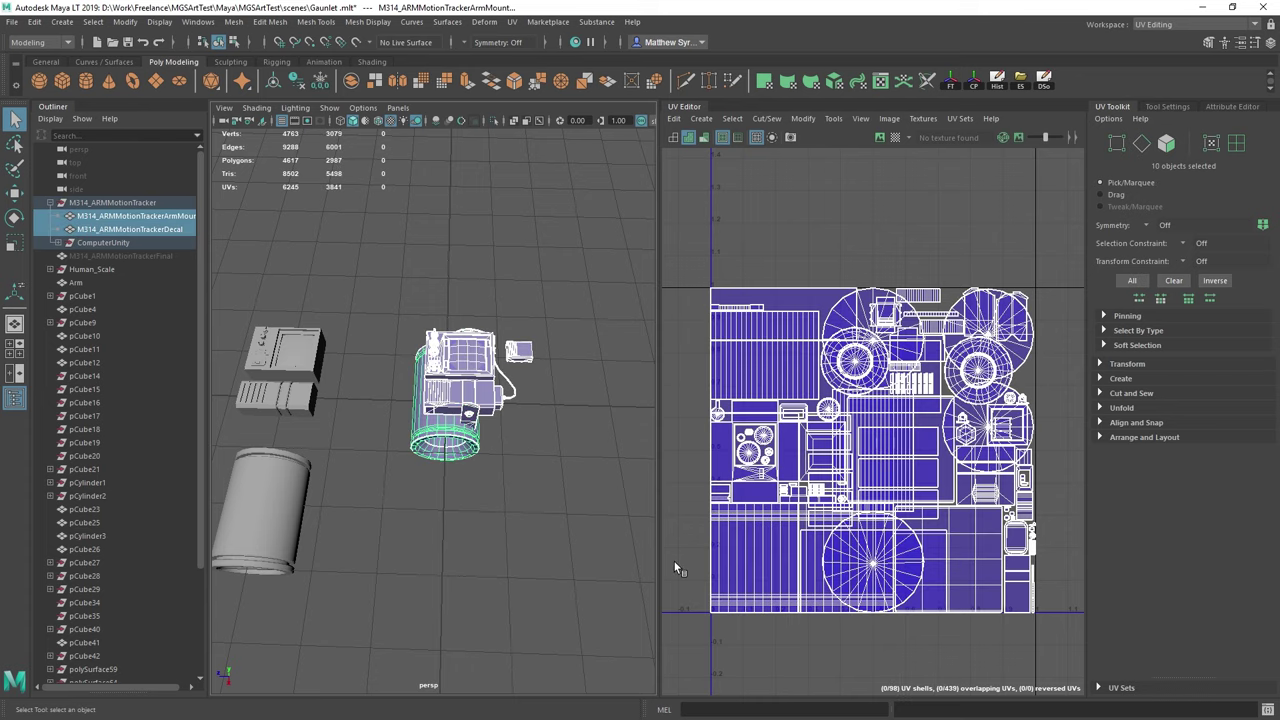
Inspect the UVs of the battery alone, and of the arm mount together with the vented box and the screen glass
click(517, 351)
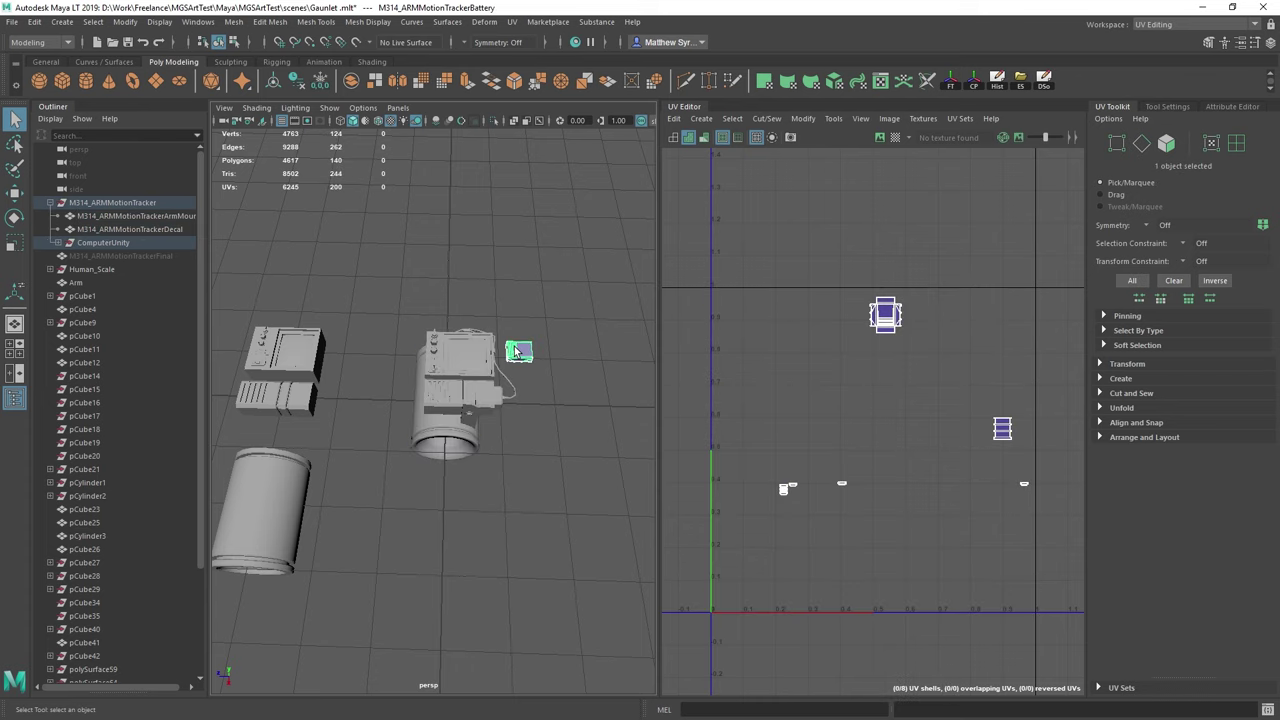
click(446, 431)
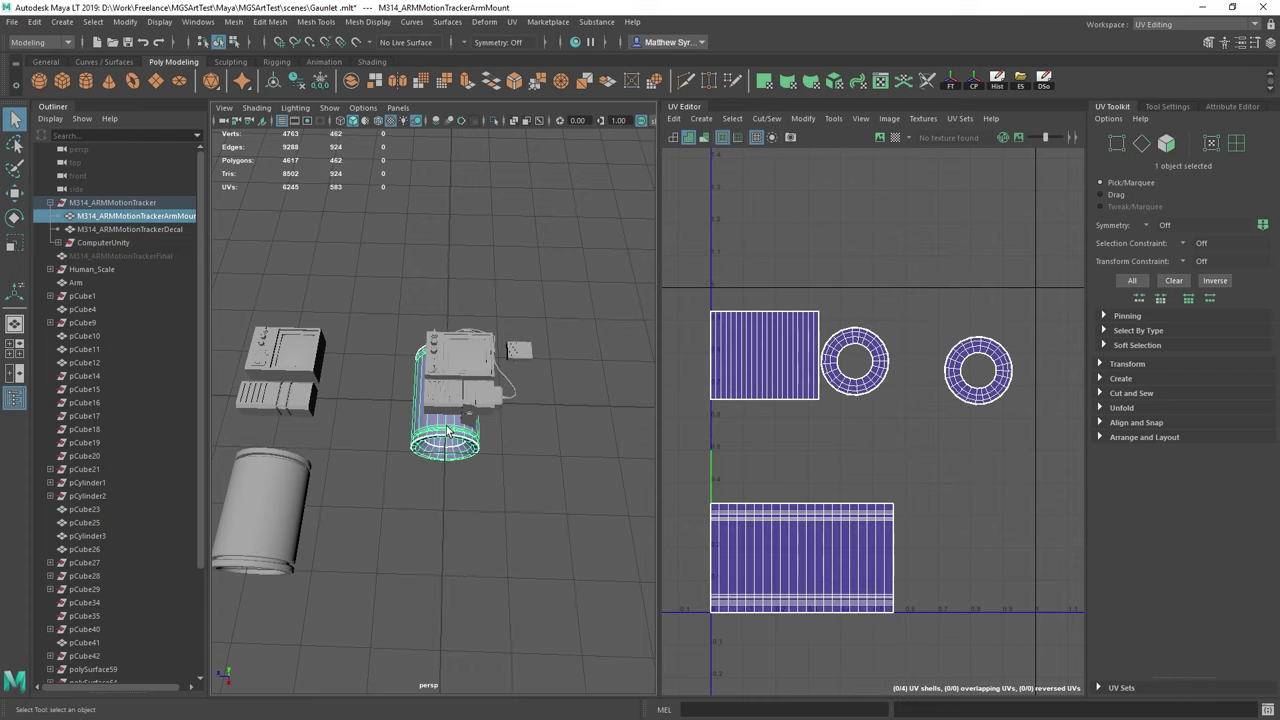
shift+click(471, 397)
shift+click(477, 364)
scroll(480, 370, up, 5)
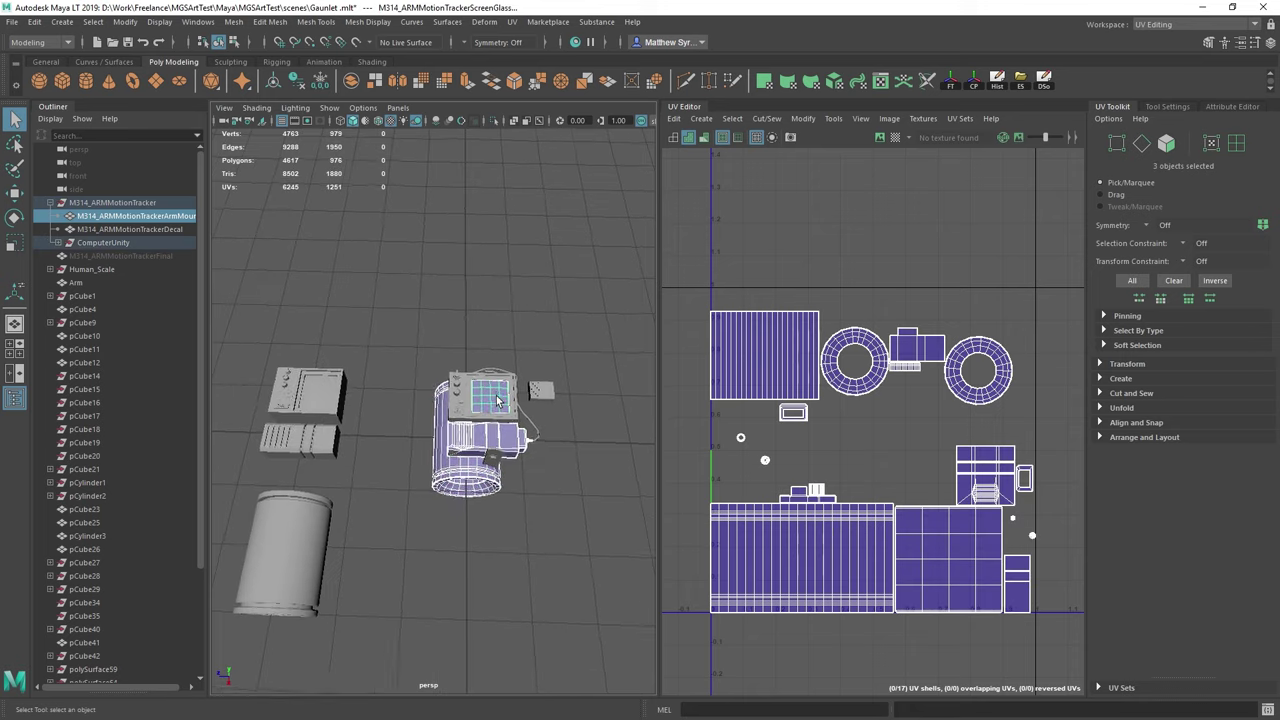
Select the screen housing, hinge, cable and vented box together and compare their UV shells
shift+drag(537, 488, 613, 595)
alt+middle_drag(586, 490, 432, 484)
shift+click(307, 498)
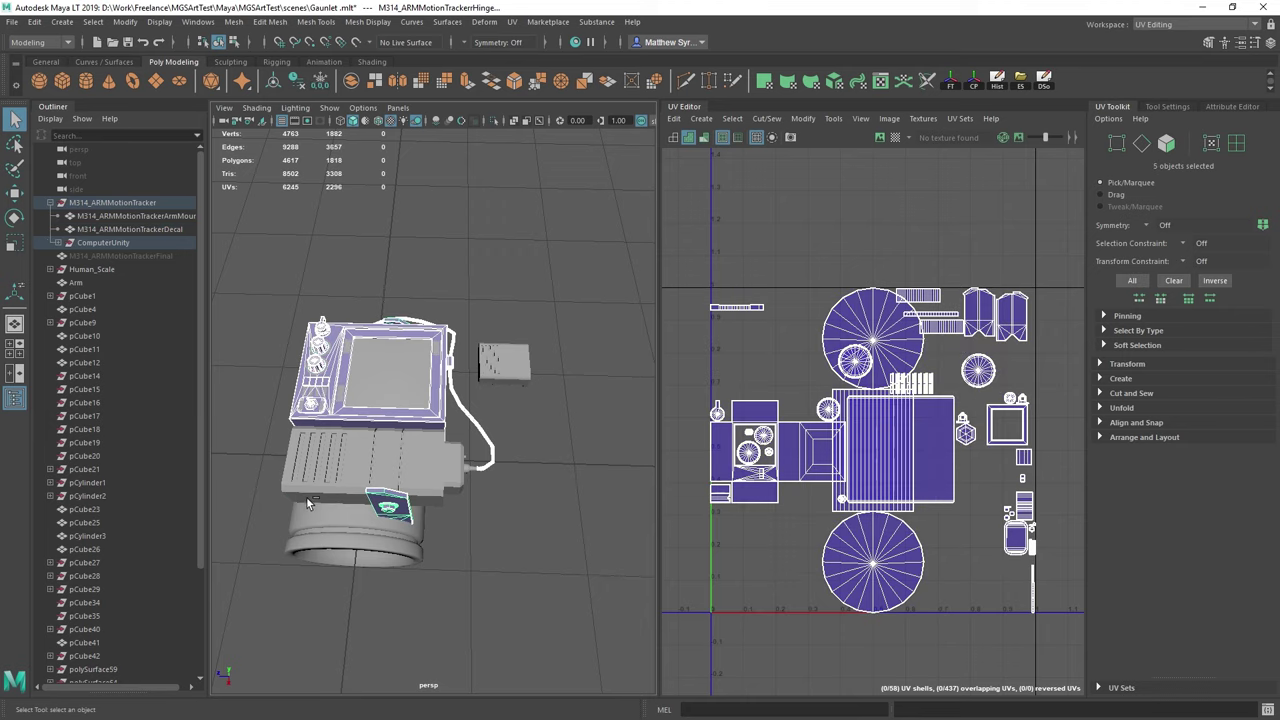
alt+drag(457, 449, 518, 435)
scroll(518, 435, up, 5)
alt+middle_drag(481, 435, 372, 384)
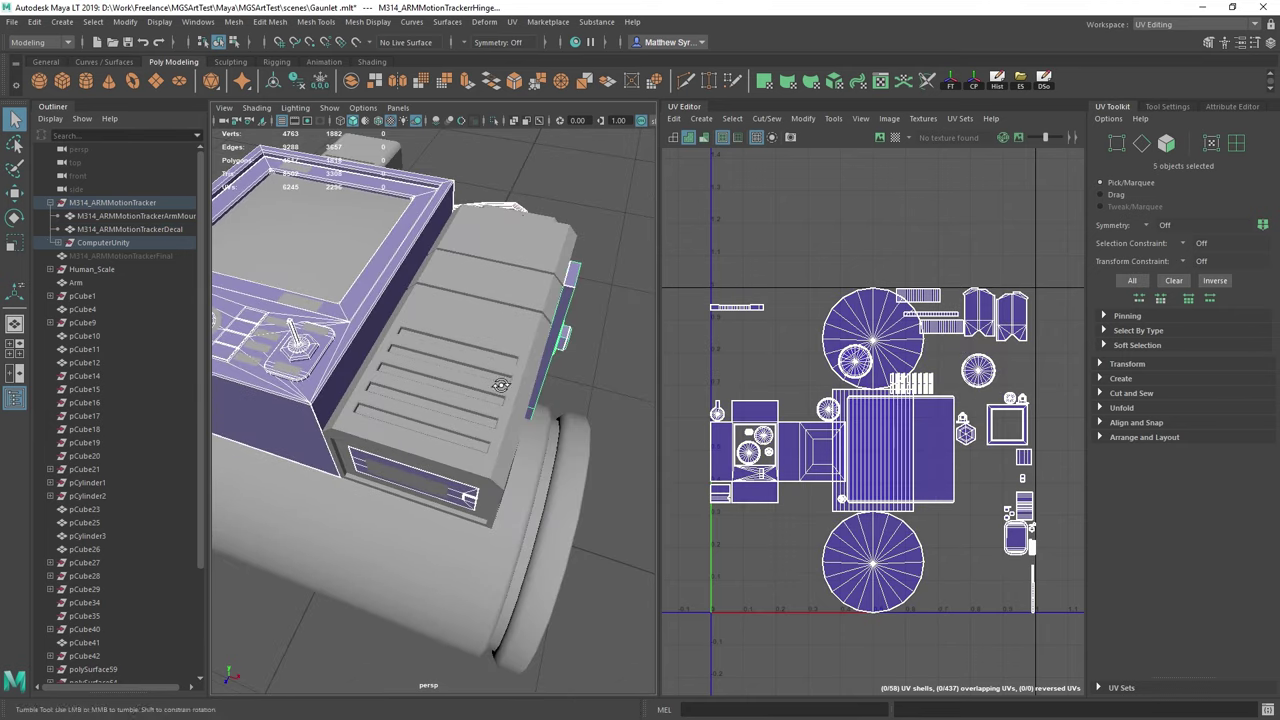
alt+drag(468, 442, 503, 368)
alt+middle_drag(474, 428, 507, 412)
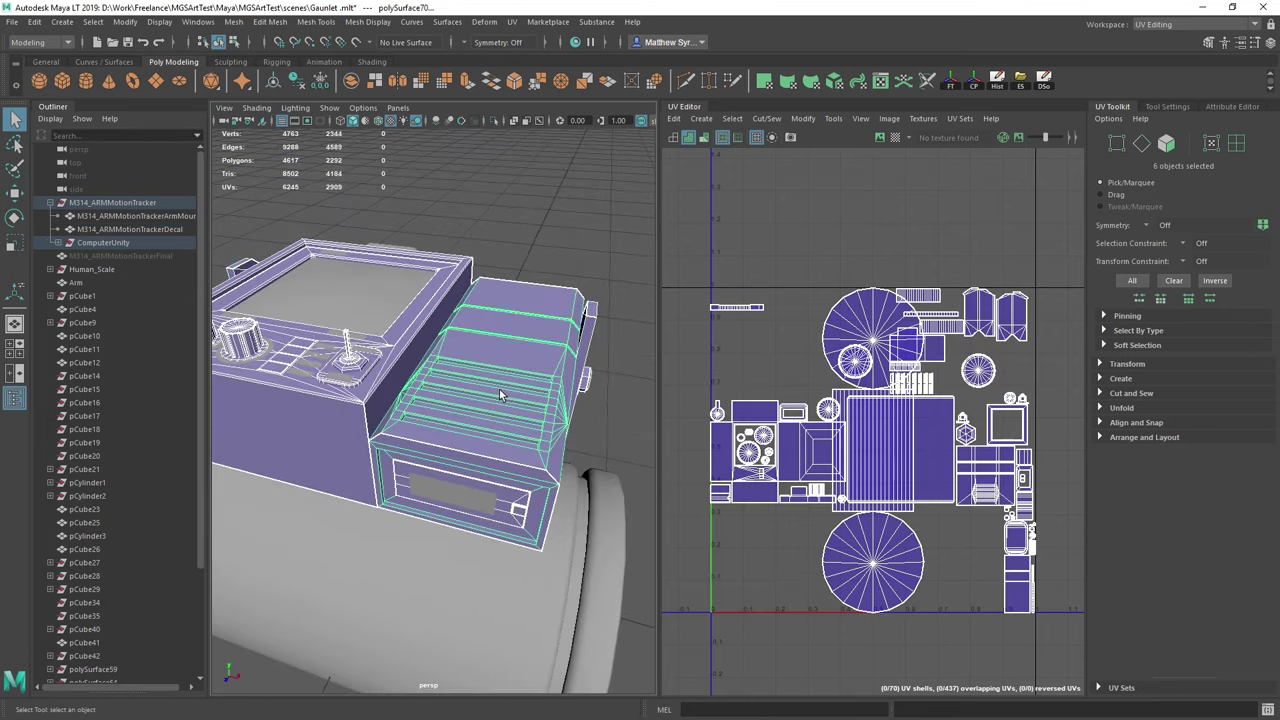
Reselect the whole gauntlet and remove the decal planes from the selection
scroll(500, 397, down, 5)
alt+drag(583, 385, 323, 291)
drag(548, 592, 549, 593)
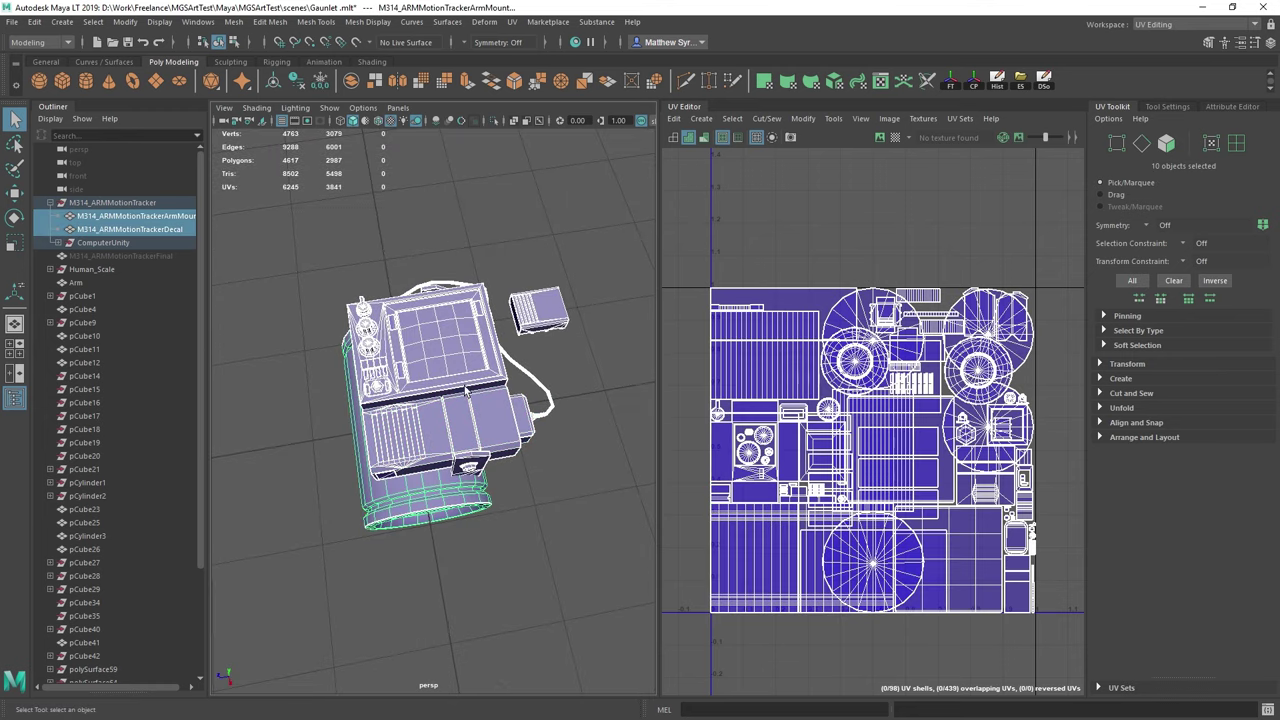
alt+drag(442, 430, 520, 372)
scroll(446, 520, up, 10)
alt+drag(470, 597, 425, 459)
ctrl+click(425, 459)
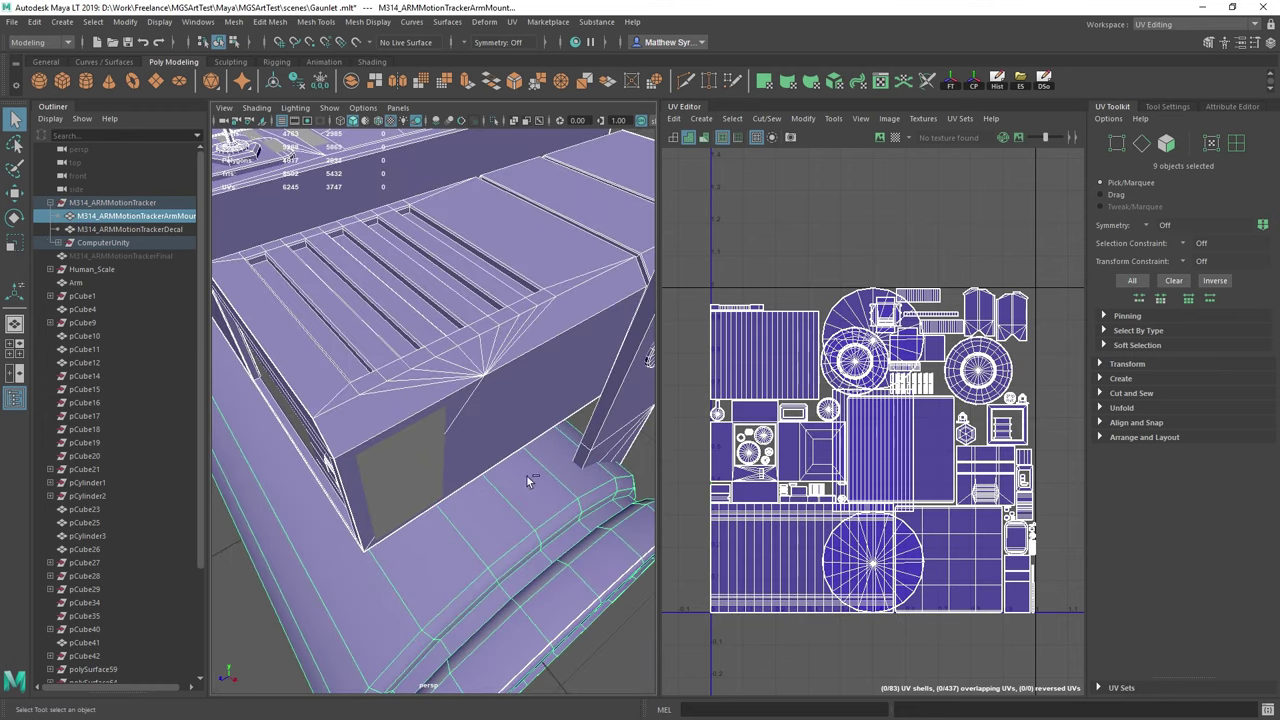
Inspect the UVs of the screen housing with its dials, and those of the decal planes alone
alt+drag(563, 477, 697, 387)
scroll(478, 425, down, 10)
alt+drag(552, 385, 455, 525)
scroll(430, 545, up, 8)
alt+middle_drag(400, 558, 541, 368)
click(386, 509)
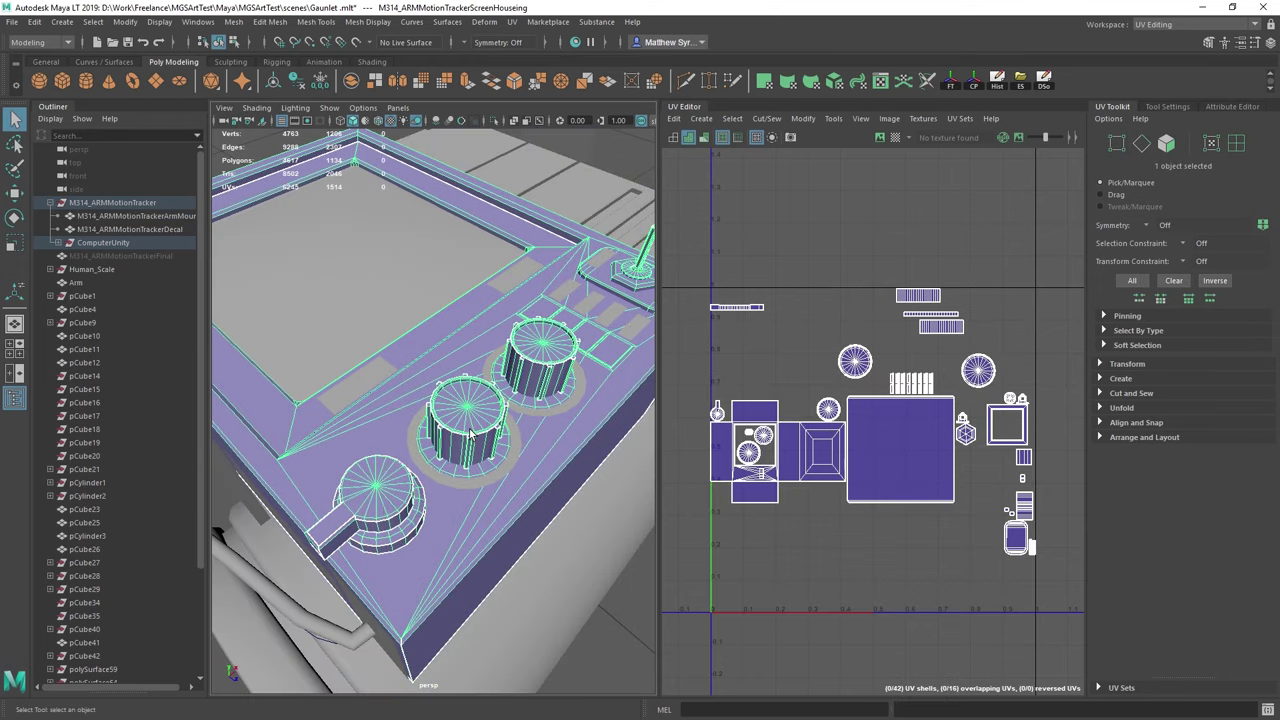
click(476, 486)
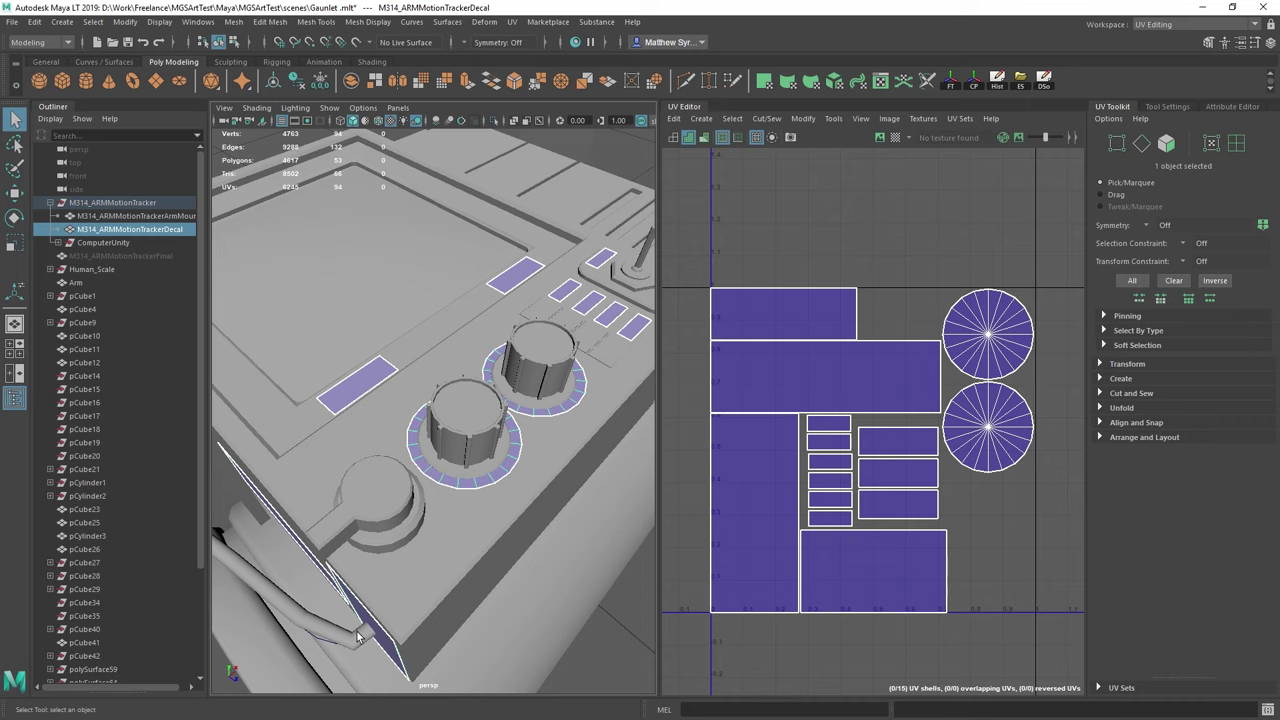
Show the cable's UVs and examine the cable around the gauntlet from several sides
click(345, 639)
scroll(394, 587, down, 10)
scroll(394, 587, up, 6)
alt+middle_drag(400, 430, 489, 498)
alt+drag(491, 498, 467, 453)
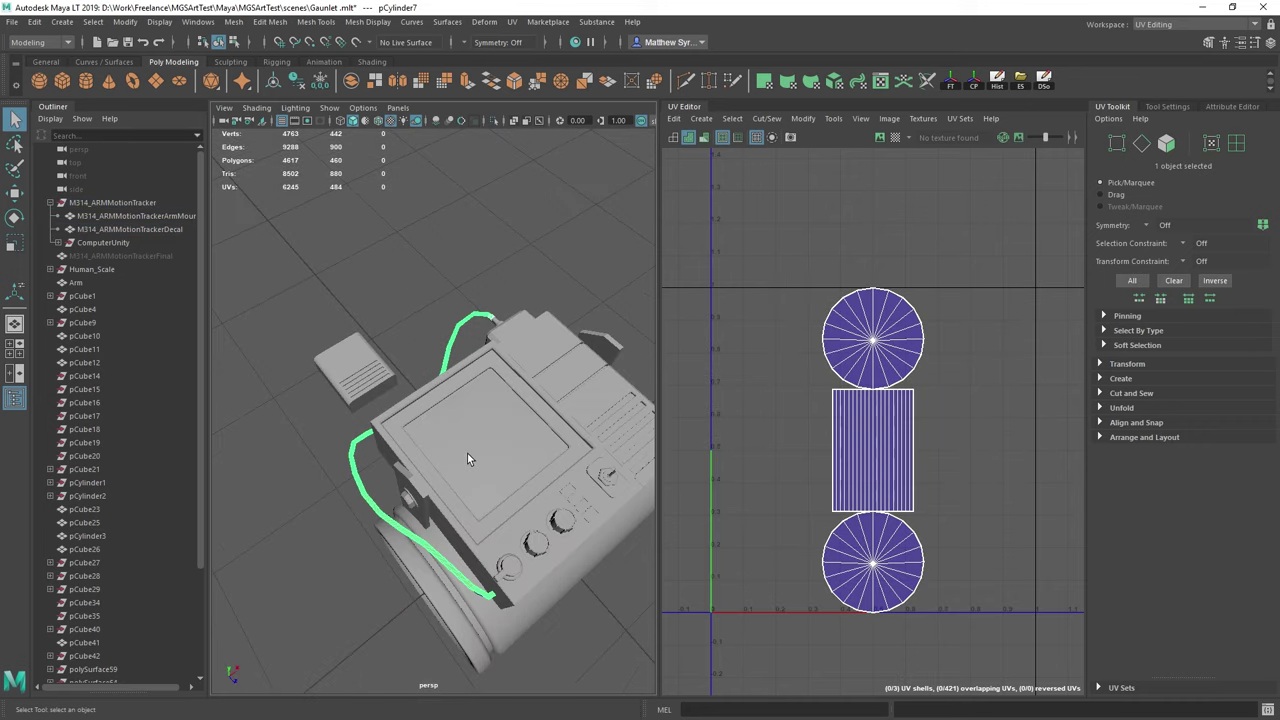
alt+middle_drag(466, 355, 489, 385)
alt+drag(489, 385, 447, 456)
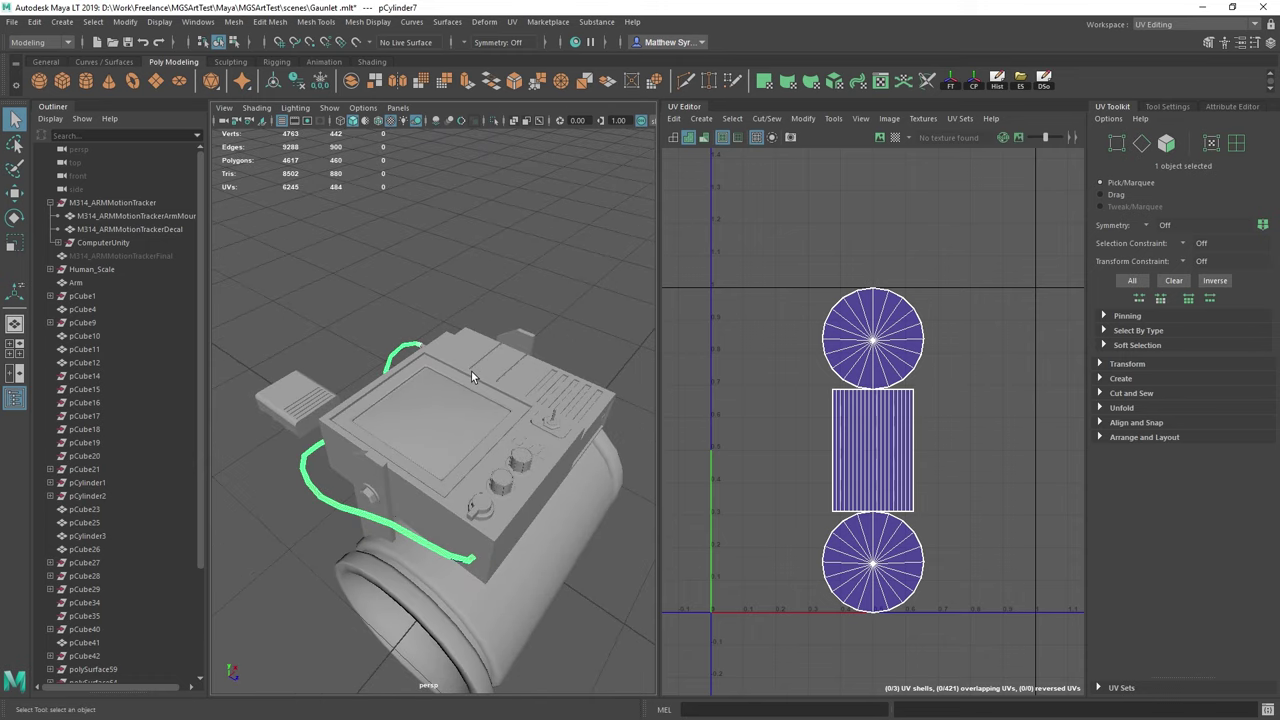
alt+drag(471, 371, 460, 424)
scroll(548, 395, up, 5)
alt+middle_drag(558, 439, 429, 459)
scroll(371, 511, down, 3)
alt+drag(429, 460, 429, 460)
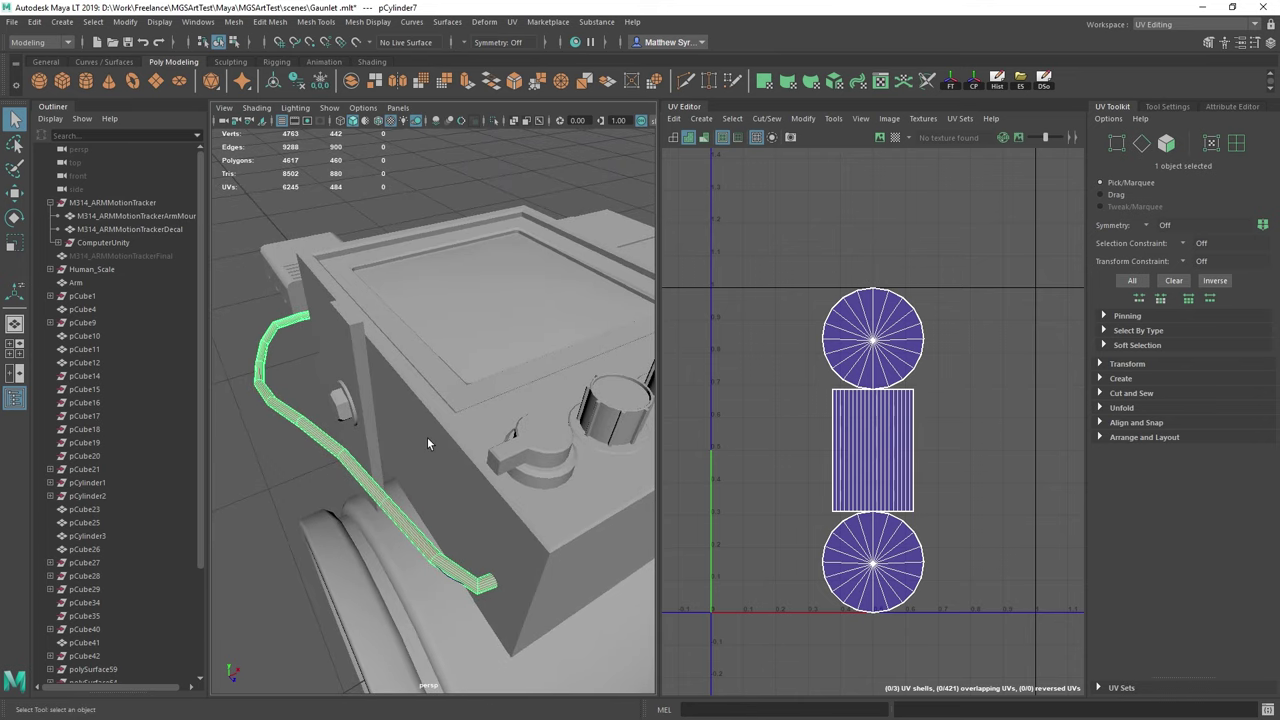
Frame the gauntlet and inspect the UVs of the hinge
click(431, 419)
key(f)
click(380, 410)
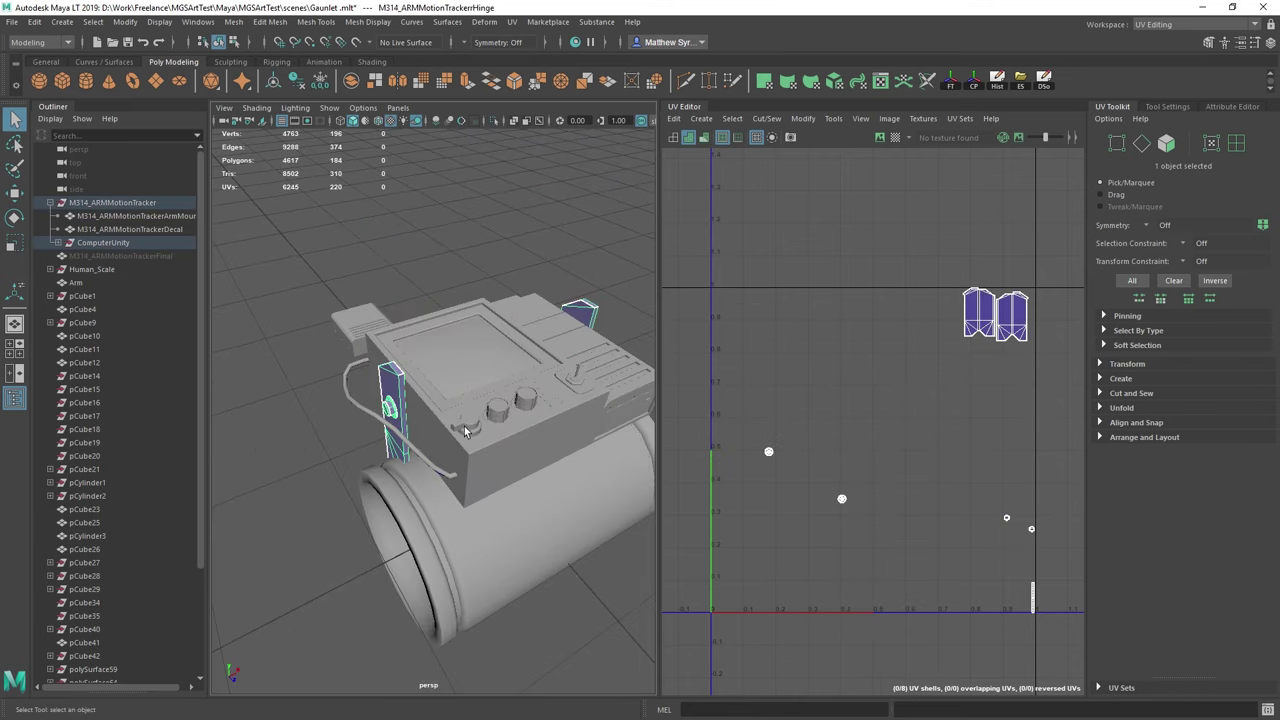
Select the whole gauntlet including the arm mount, leaving out the neighbouring background object
scroll(425, 418, down, 5)
drag(527, 514, 534, 523)
scroll(540, 522, up, 5)
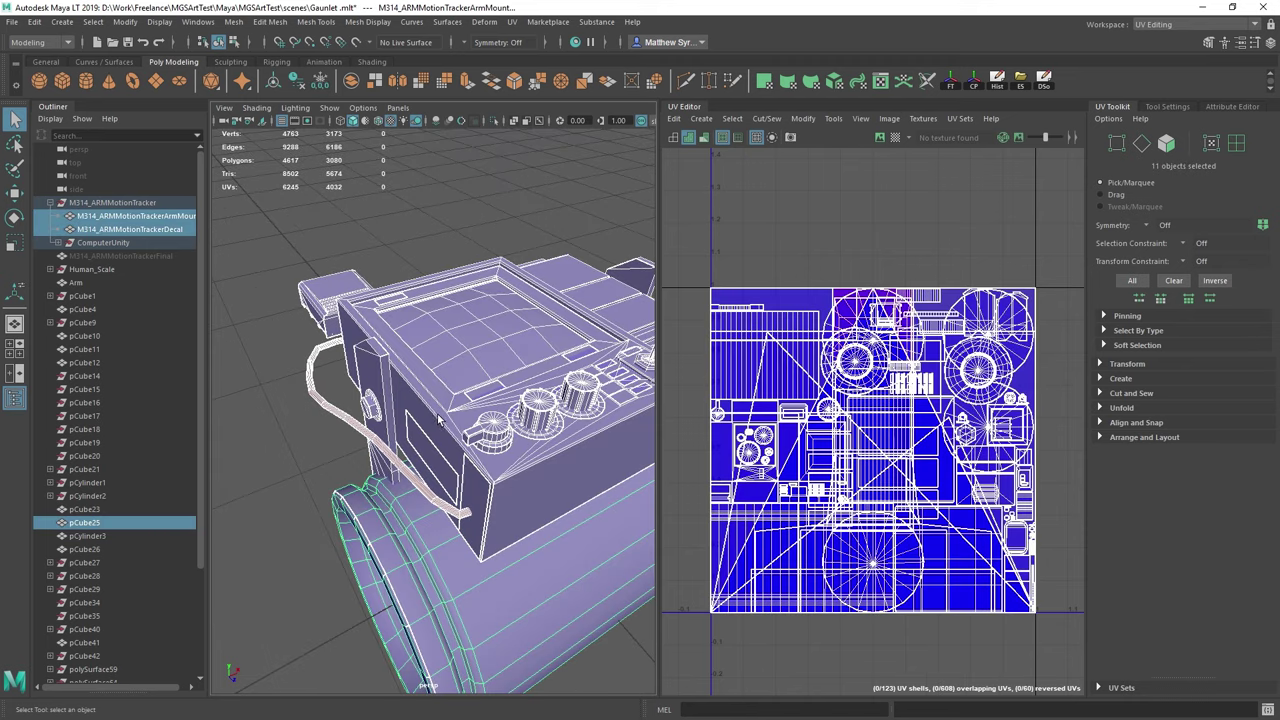
scroll(560, 517, down, 4)
ctrl+click(592, 571)
shift+click(437, 452)
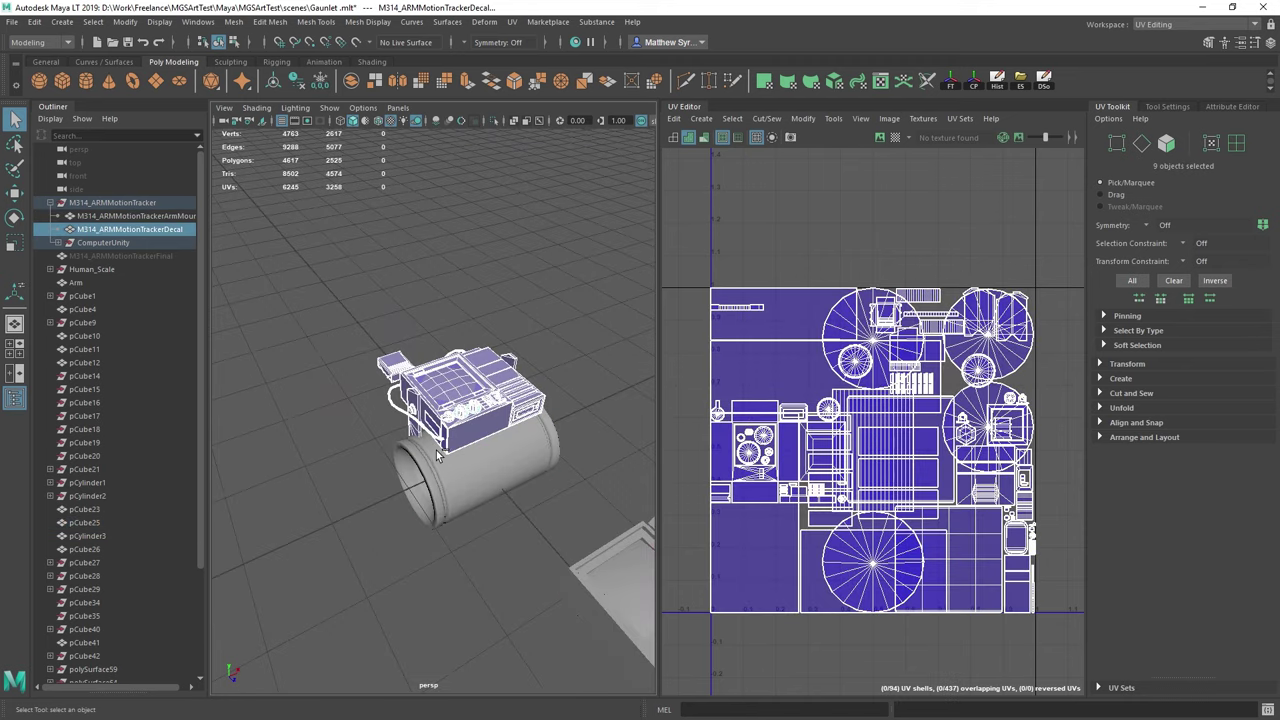
shift+click(438, 446)
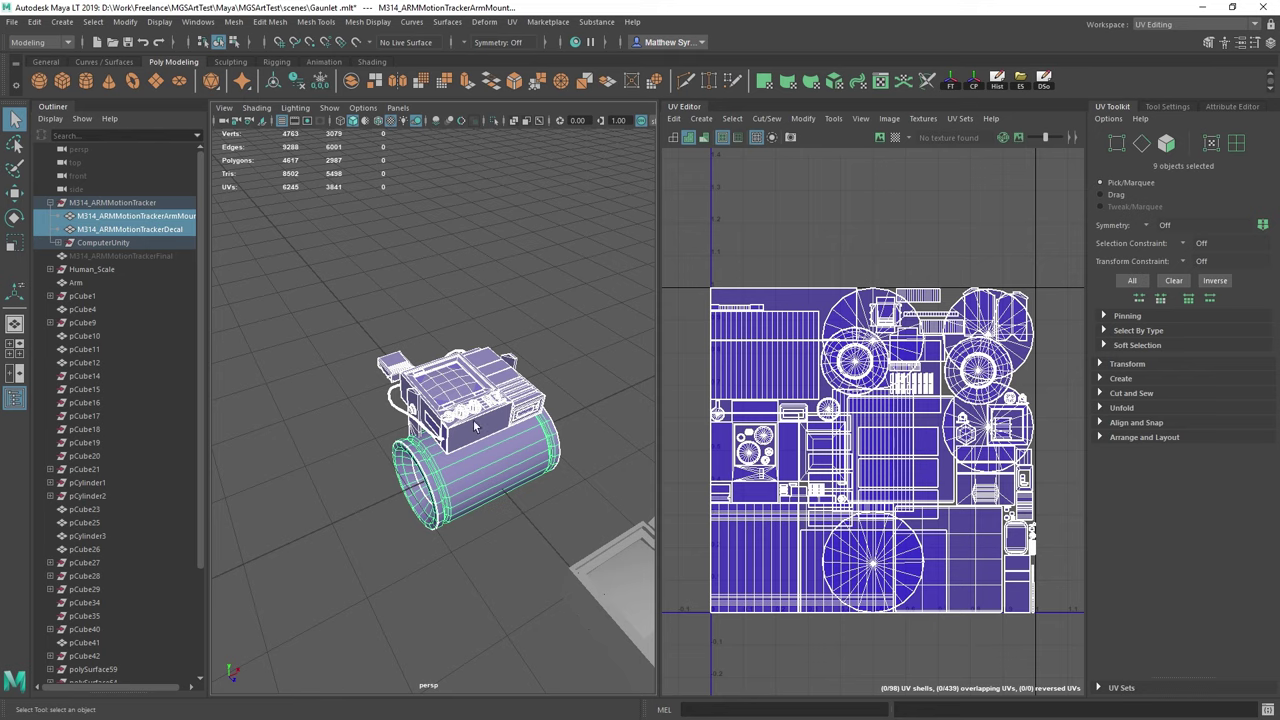
Remove the cable and the decal planes from the selection to view the UV layout of the remaining parts
alt+middle_drag(476, 418, 492, 452)
scroll(400, 486, up, 5)
shift+click(374, 476)
alt+middle_drag(640, 405, 545, 419)
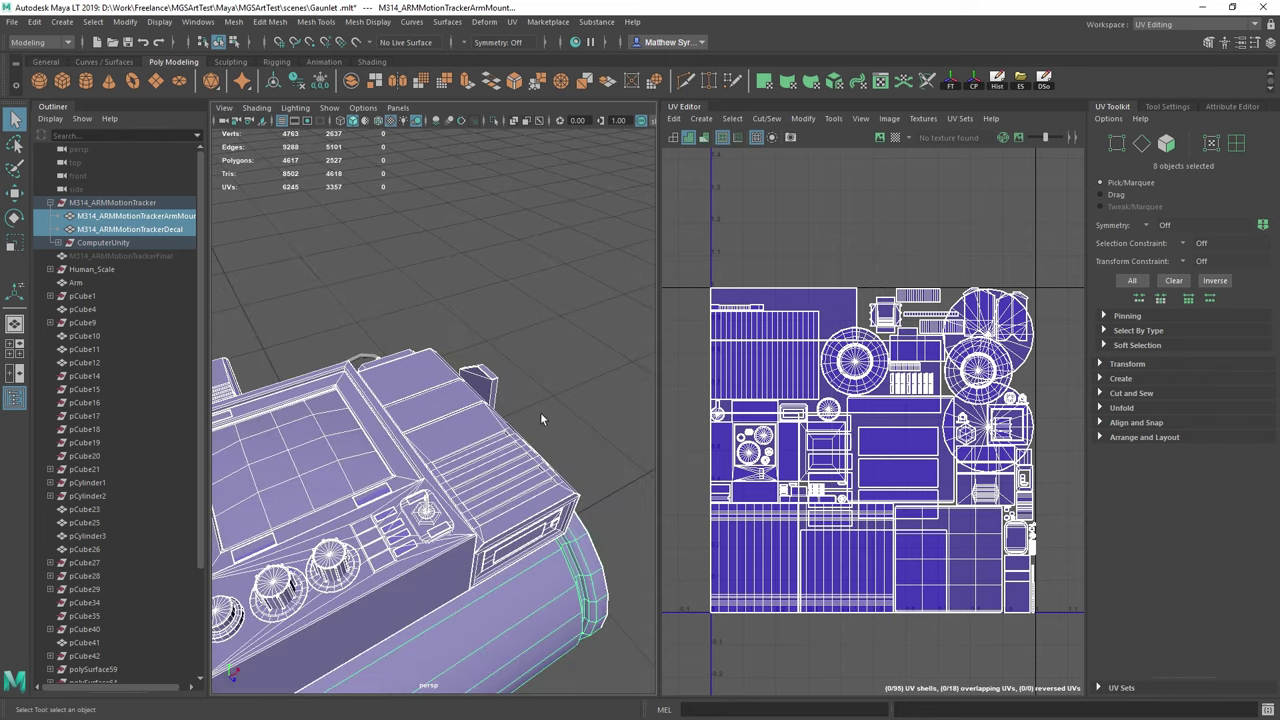
alt+drag(545, 419, 502, 382)
alt+drag(485, 557, 463, 545)
shift+click(480, 596)
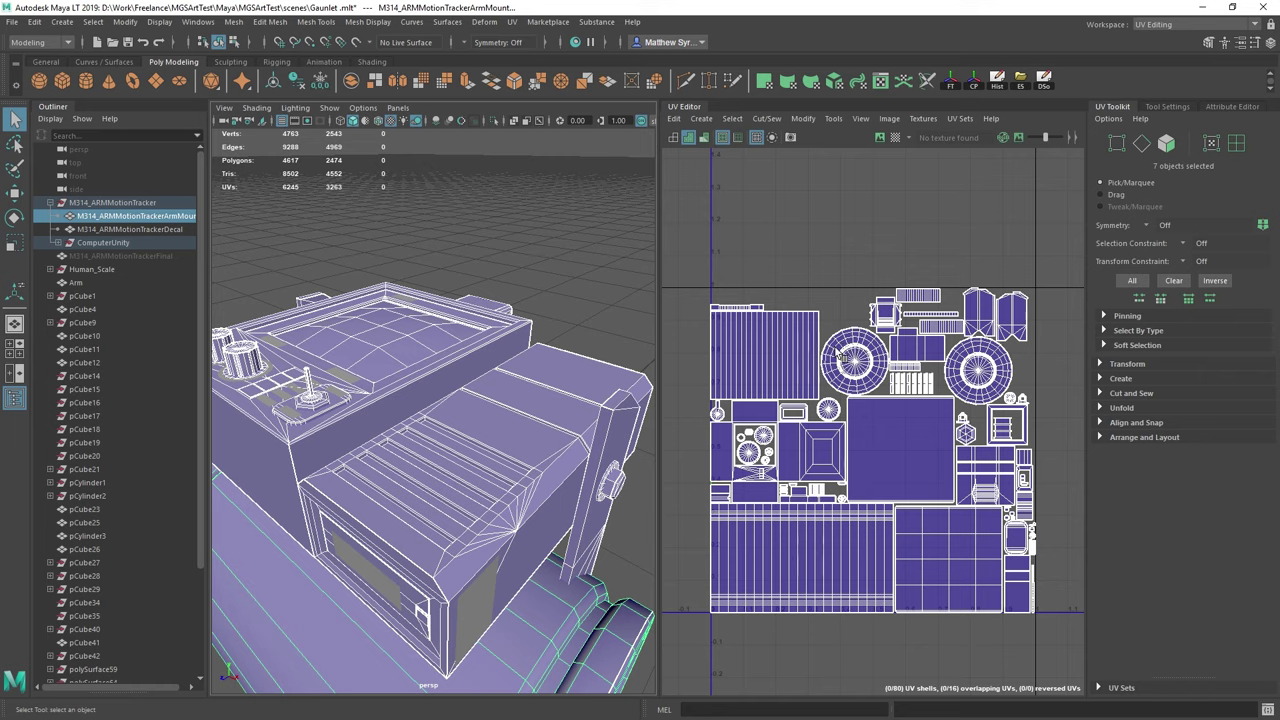
Look over the finished gauntlet and the separate spare parts beside it
alt+drag(386, 456, 522, 357)
alt+drag(518, 296, 466, 406)
click(446, 501)
alt+drag(446, 501, 438, 463)
alt+middle_drag(438, 463, 466, 394)
scroll(398, 445, down, 4)
alt+drag(466, 394, 468, 428)
click(427, 462)
alt+middle_drag(468, 428, 403, 426)
alt+drag(383, 453, 437, 377)
scroll(463, 366, up, 4)
scroll(443, 411, down, 3)
Select the spare vented box and create new UVs for it with an Automatic projection
click(450, 400)
click(483, 389)
alt+drag(534, 400, 478, 407)
scroll(690, 378, down, 1)
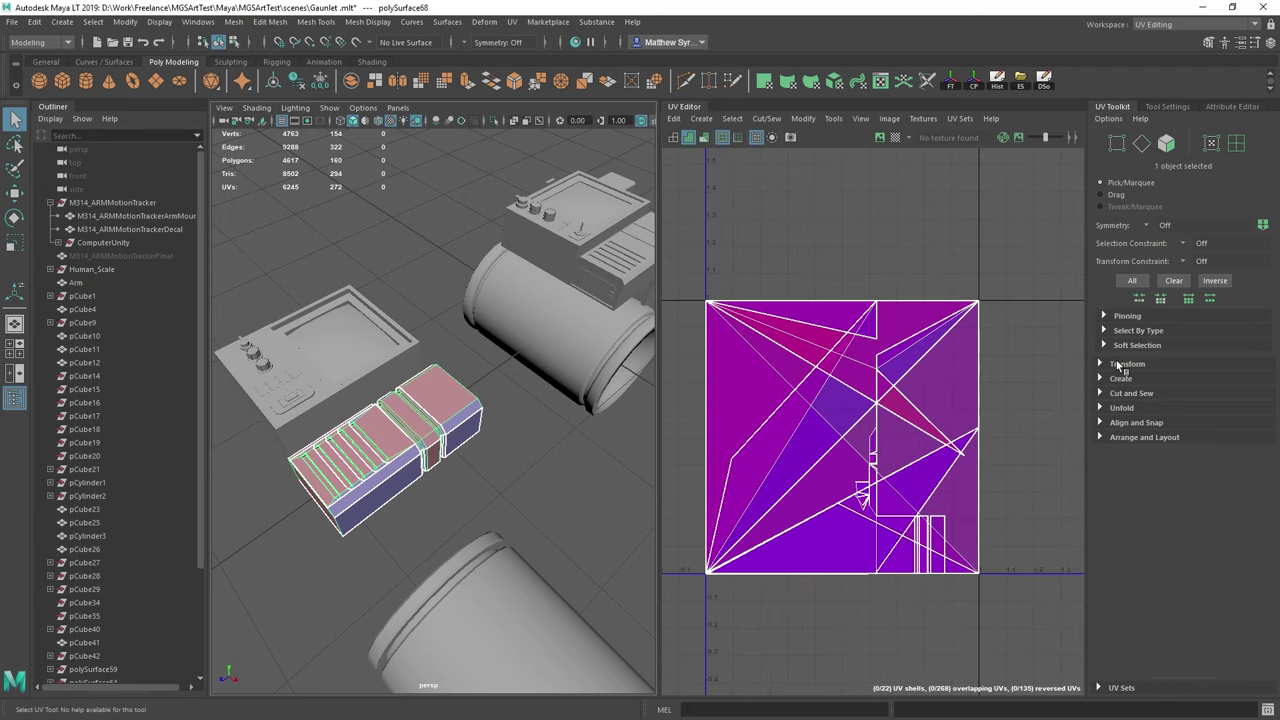
click(1120, 364)
scroll(1144, 426, down, 4)
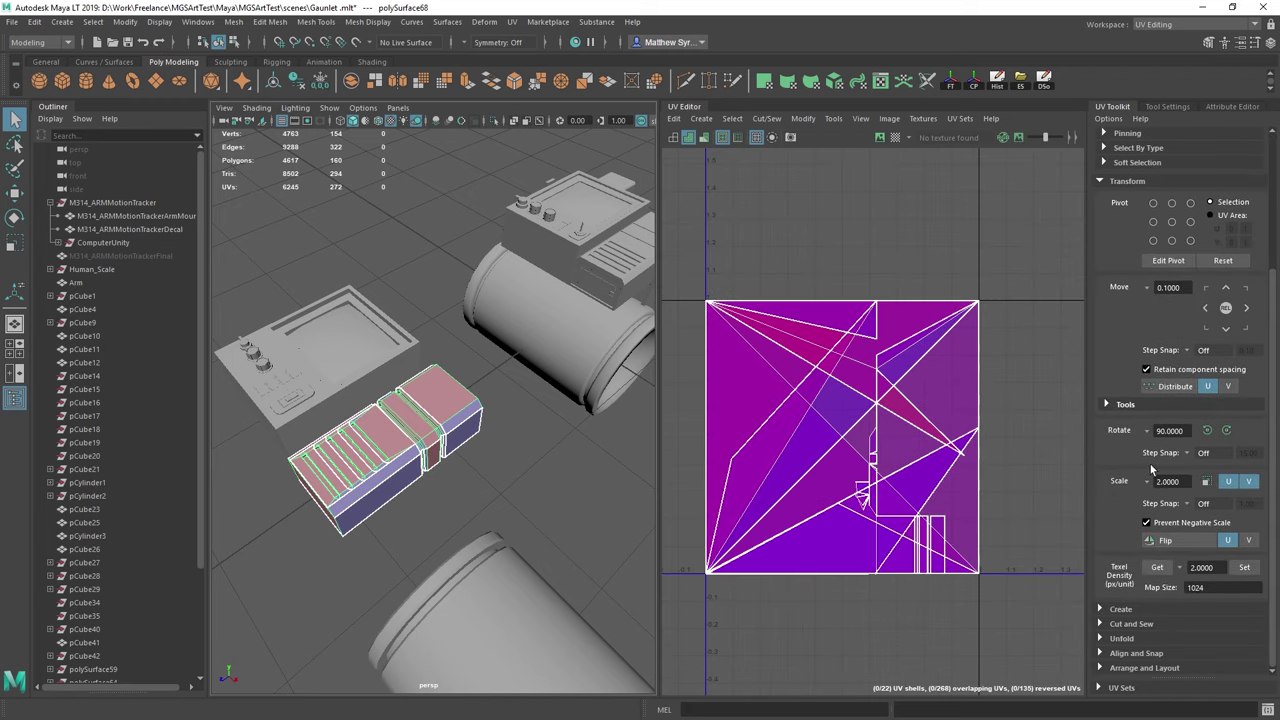
click(1122, 609)
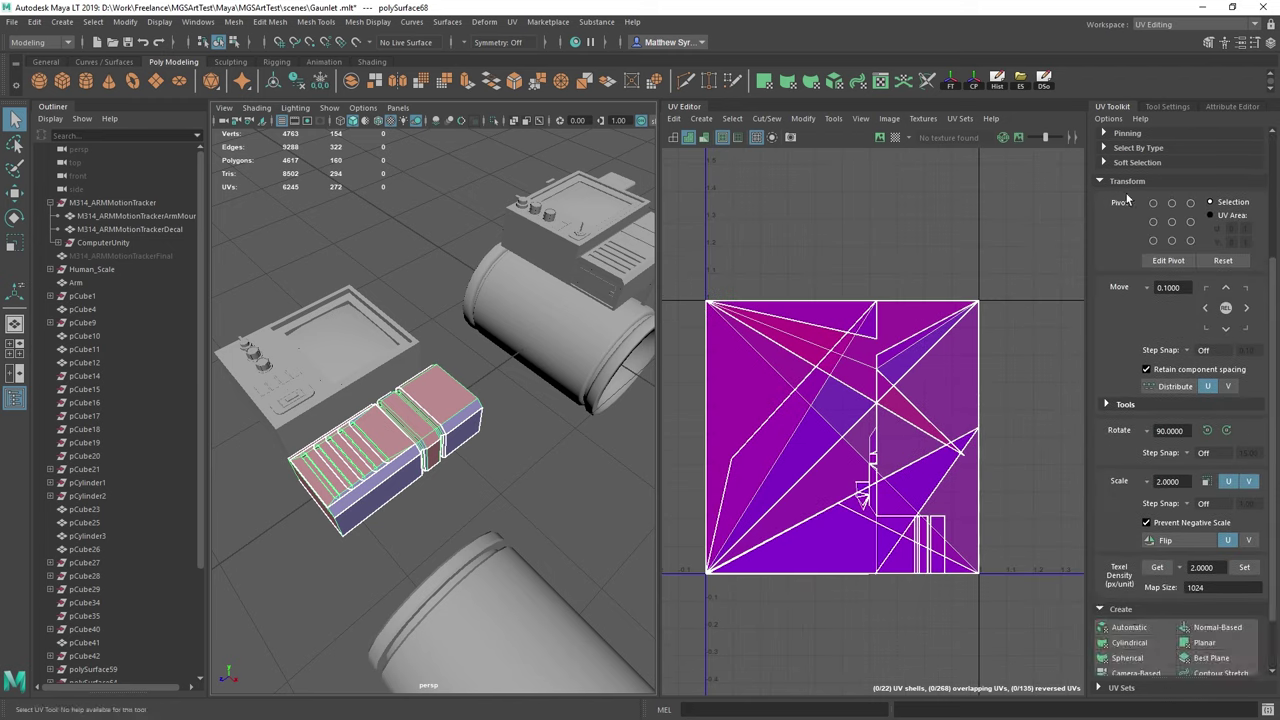
scroll(1140, 628, down, 2)
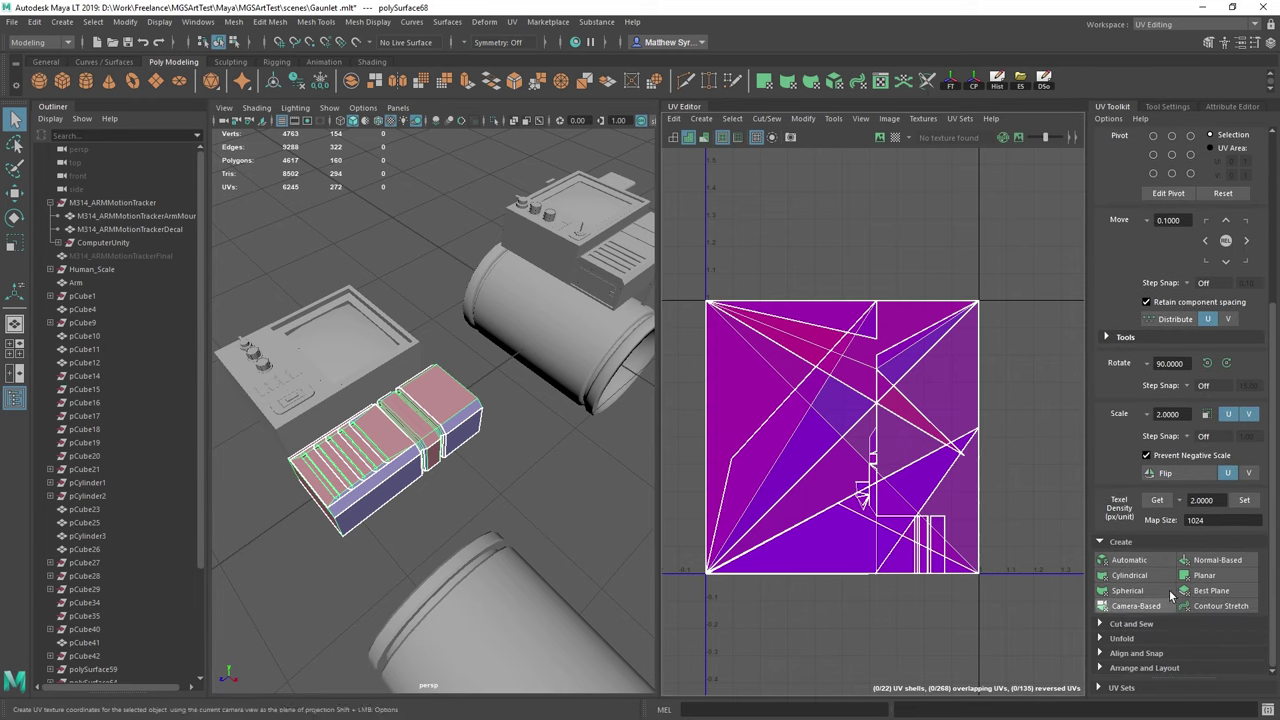
click(1126, 560)
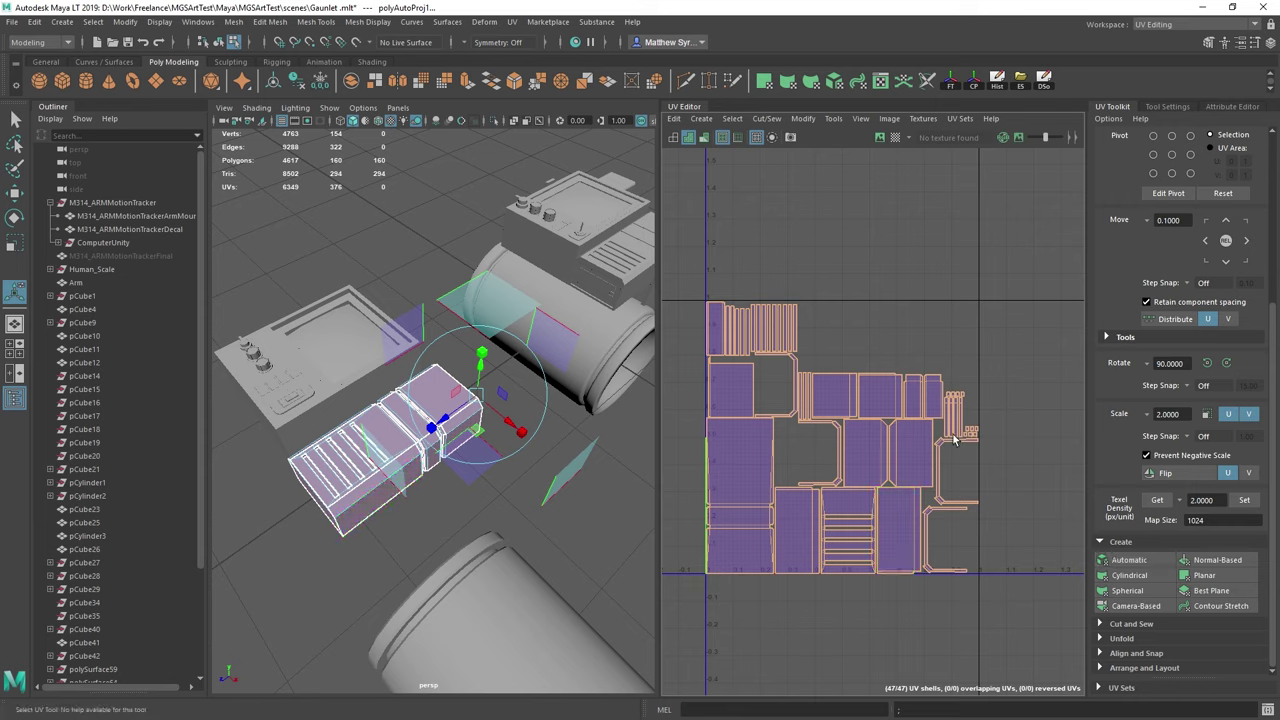
Select the box's chamfered end-face UV shell and move it up, clear of the other shells
scroll(1010, 380, up, 5)
alt+middle_drag(914, 408, 962, 419)
scroll(962, 419, down, 3)
right_drag(867, 413, 810, 393)
click(882, 438)
scroll(883, 440, down, 3)
key(w)
drag(884, 446, 878, 311)
Turn on the checker map and zoom in on the box's surface to check the pattern
click(896, 138)
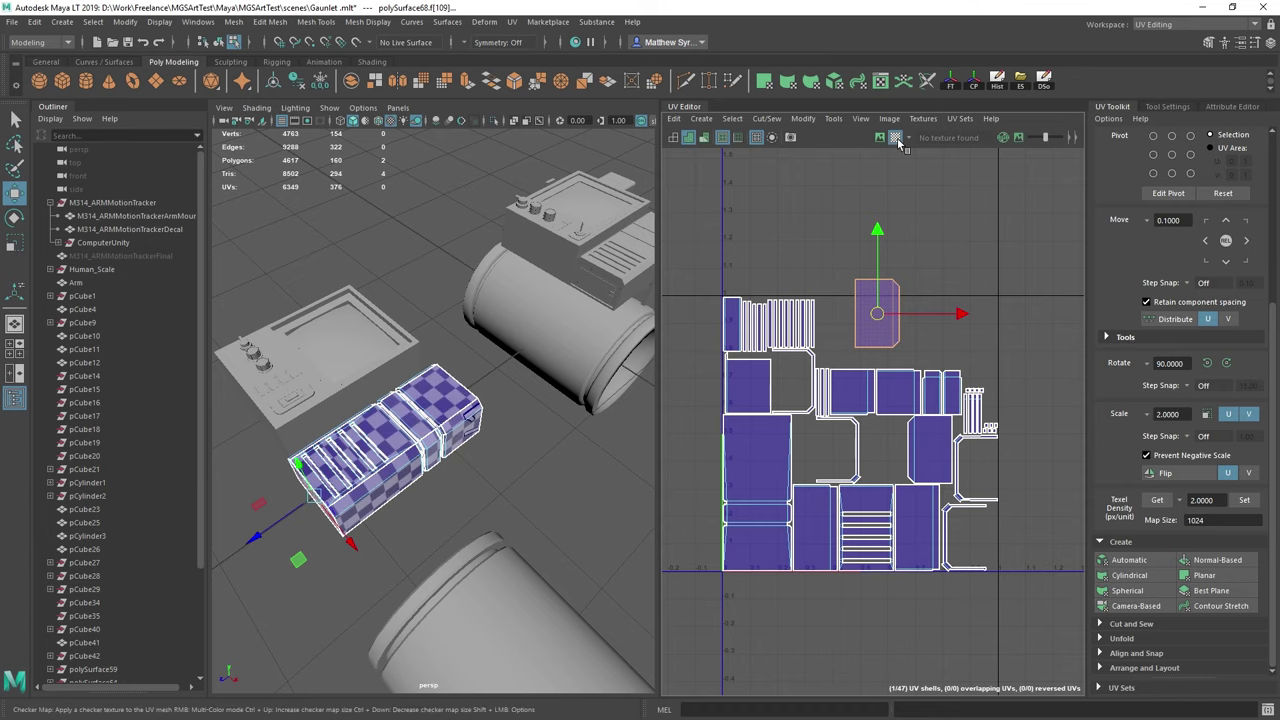
alt+drag(425, 370, 429, 343)
scroll(492, 455, up, 6)
click(429, 343)
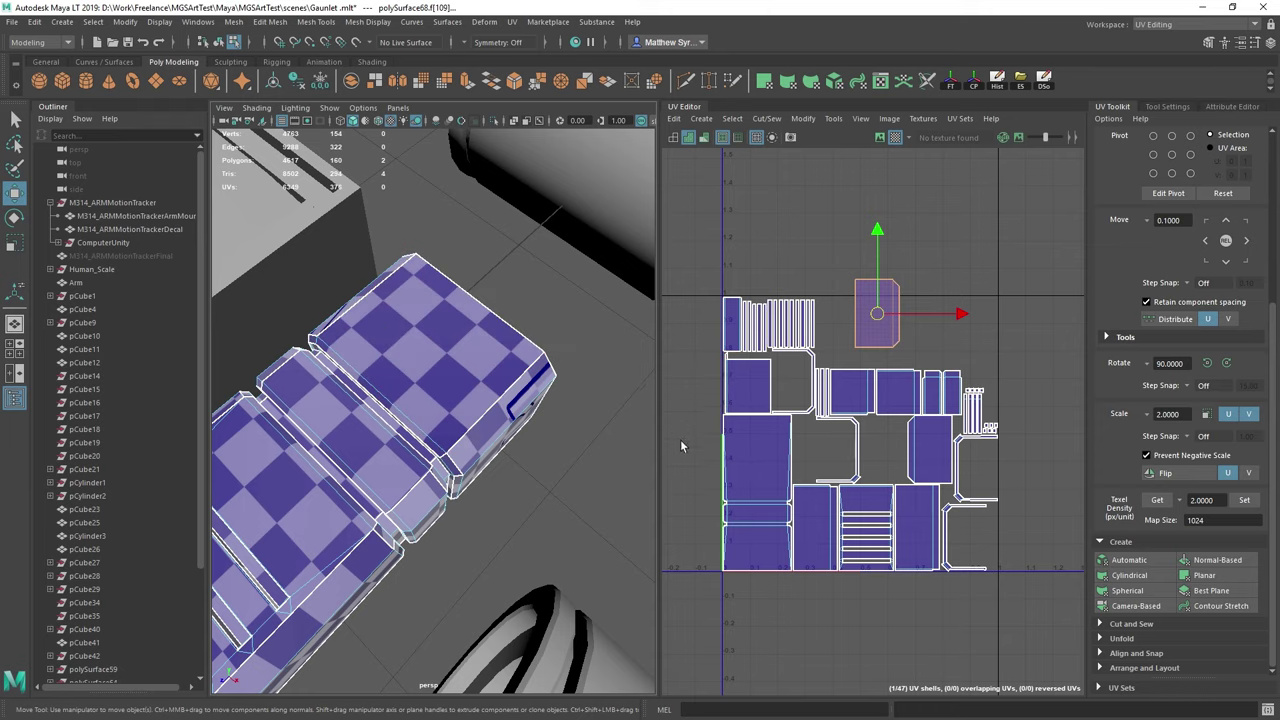
click(560, 381)
alt+middle_drag(902, 325, 847, 388)
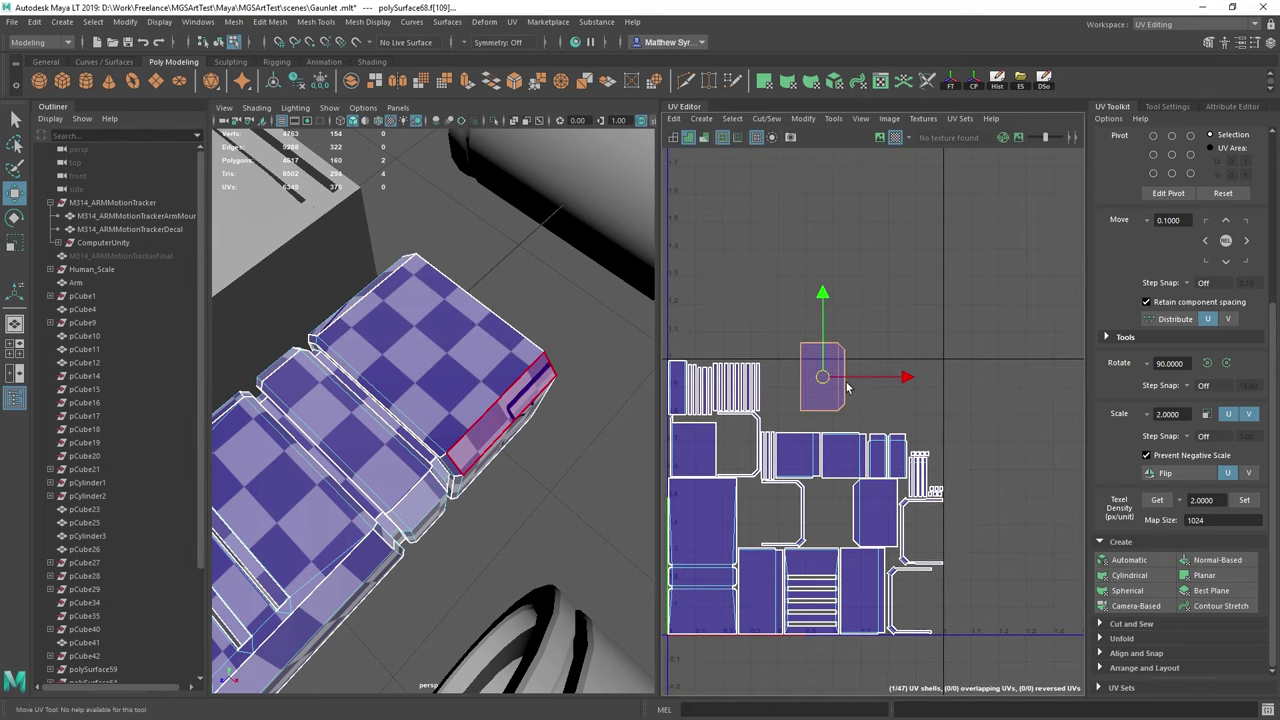
Rotate the end-face shell 90 degrees clockwise and shift it up and down to watch the checkers on the model
click(1234, 364)
scroll(890, 335, down, 4)
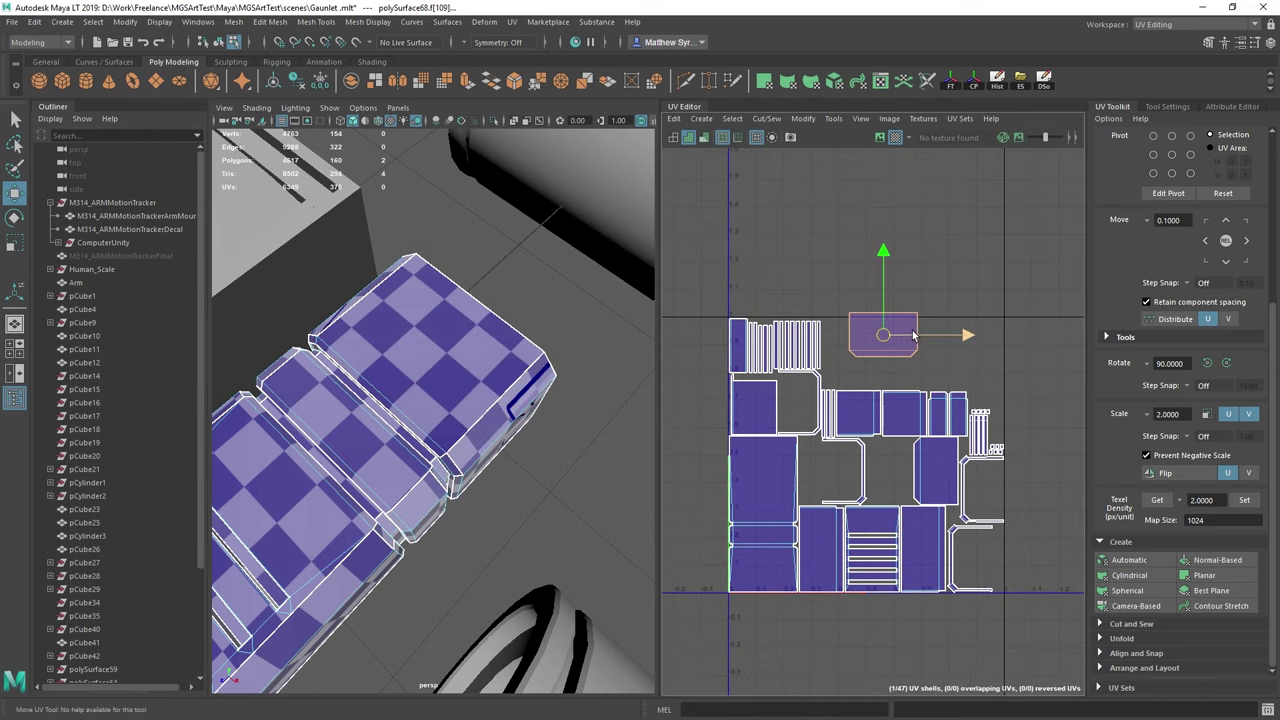
mouse_move(897, 333)
mouse_down()
mouse_move(888, 445)
mouse_move(893, 322)
mouse_up()
alt+drag(570, 344, 545, 430)
drag(893, 321, 892, 398)
View the box's end face, move its shell back up and rotate it so that the chamfered edge faces upward
alt+drag(470, 290, 566, 230)
mouse_move(640, 260)
alt+right_down()
mouse_move(589, 291)
mouse_move(640, 280)
alt+right_up()
alt+middle_drag(640, 280, 500, 368)
drag(899, 393, 905, 331)
click(1227, 364)
scroll(895, 320, up, 6)
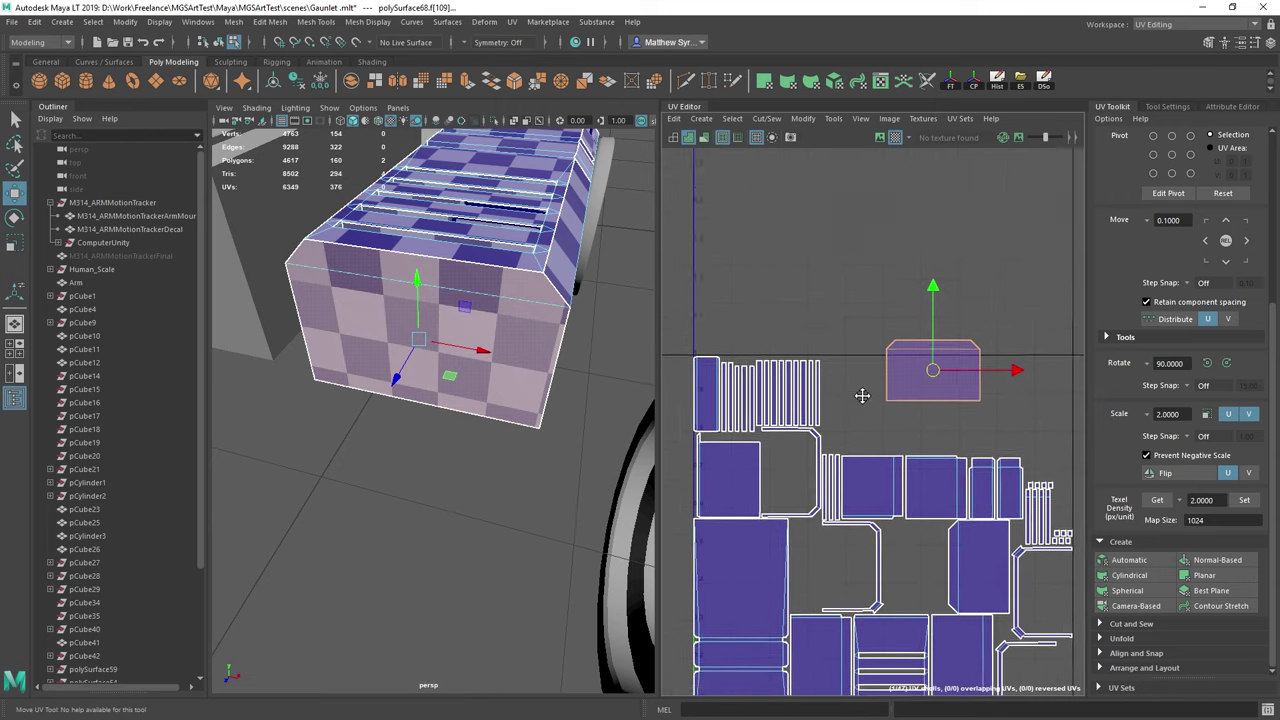
Try to move and sew the end-face shell's chamfered edge onto the slotted top shell
alt+middle_drag(867, 391, 872, 386)
right_drag(866, 388, 867, 352)
click(928, 338)
click(927, 330)
shift+right_drag(908, 290, 914, 290)
scroll(921, 290, down, 3)
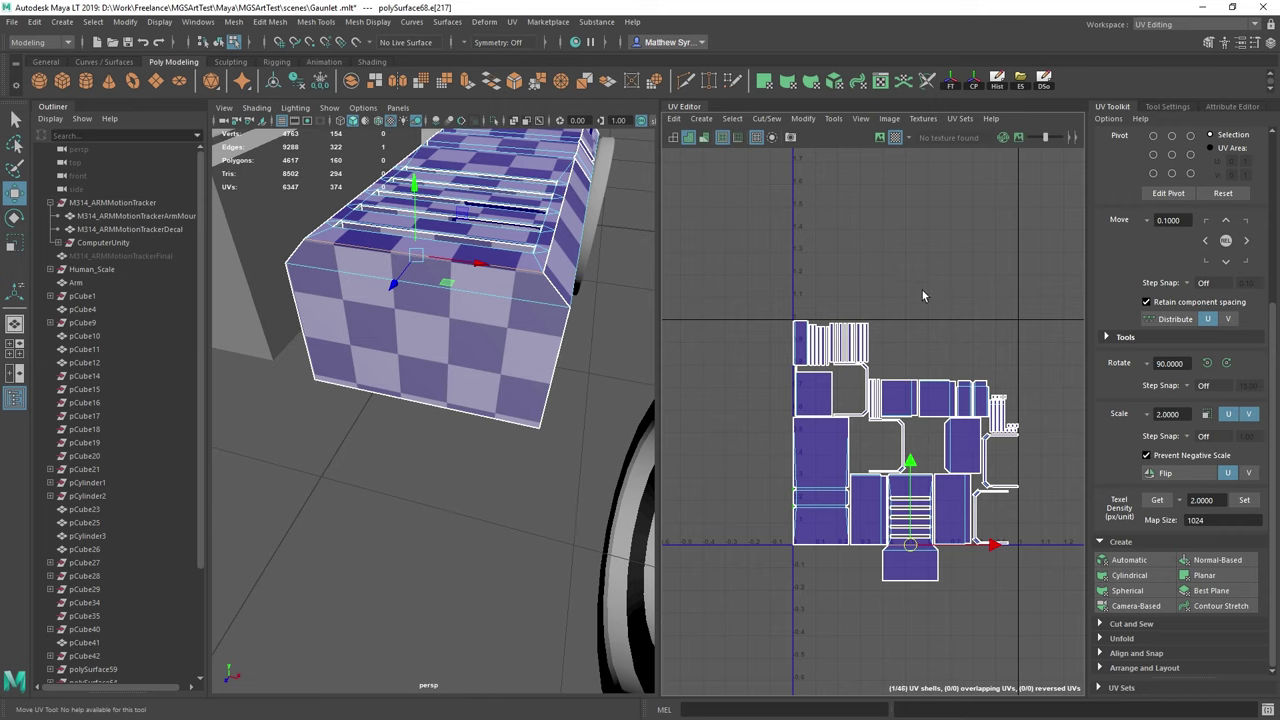
Move and sew the end-face shell's two side edges to the box's long side shells
alt+middle_drag(966, 337, 861, 371)
click(858, 371)
shift+right_drag(861, 371, 916, 352)
click(834, 457)
key(g)
Rotate the joined strip of side and end shells 90 degrees counterclockwise and move it above the UV layout
right_drag(842, 492, 835, 542)
double_click(843, 538)
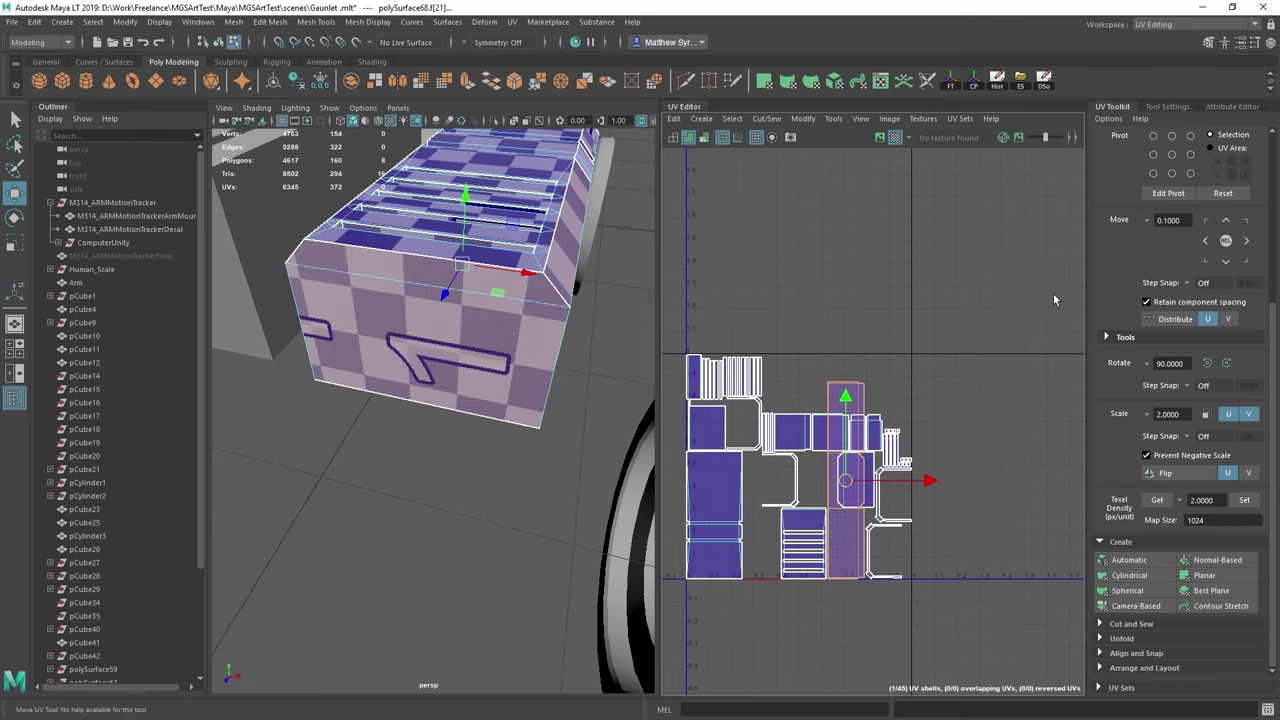
click(1207, 362)
drag(848, 440, 847, 276)
Examine the UV point at the chamfered corner where the end and side shells join, and reselect the whole strip
key(q)
right_drag(785, 315, 846, 318)
scroll(858, 326, up, 4)
click(885, 286)
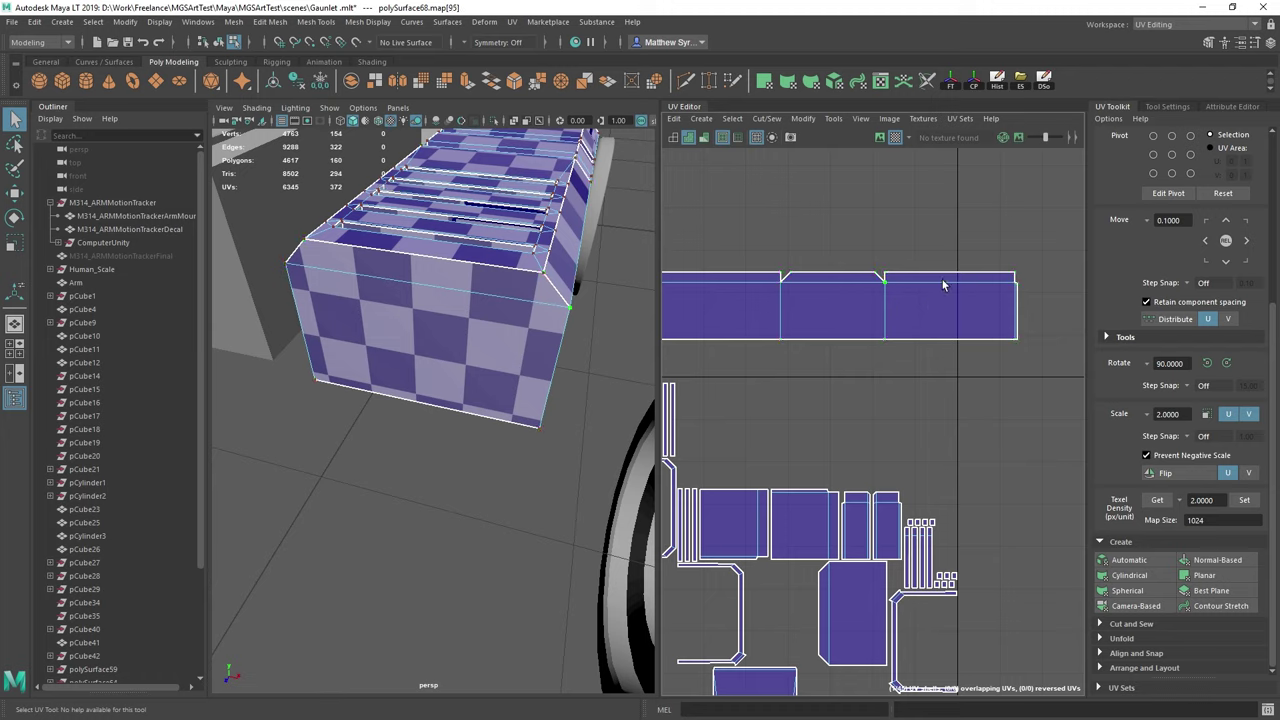
right_drag(815, 273, 855, 330)
double_click(861, 297)
scroll(861, 300, down, 4)
alt+middle_drag(838, 360, 900, 406)
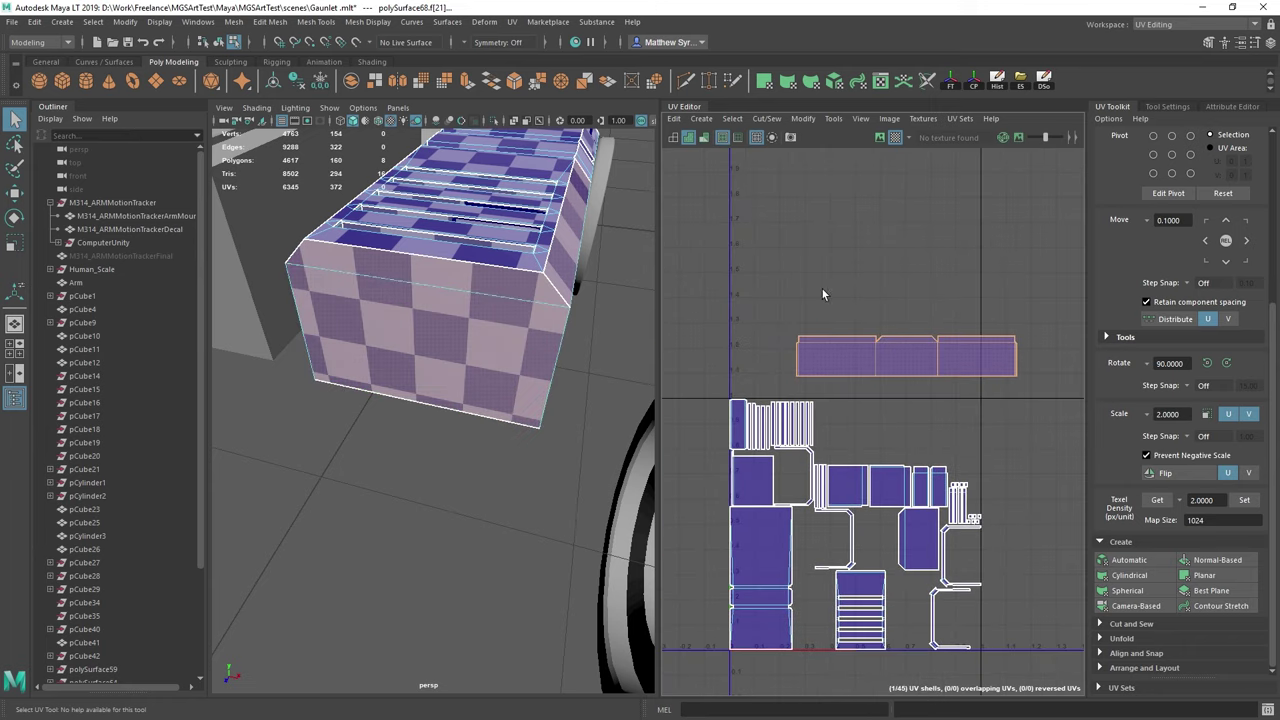
Examine the vented box's long side and the grooves between its segments against the selected strip shell
alt+middle_drag(993, 330, 969, 354)
alt+drag(572, 314, 410, 285)
alt+middle_drag(848, 317, 800, 322)
scroll(531, 256, down, 4)
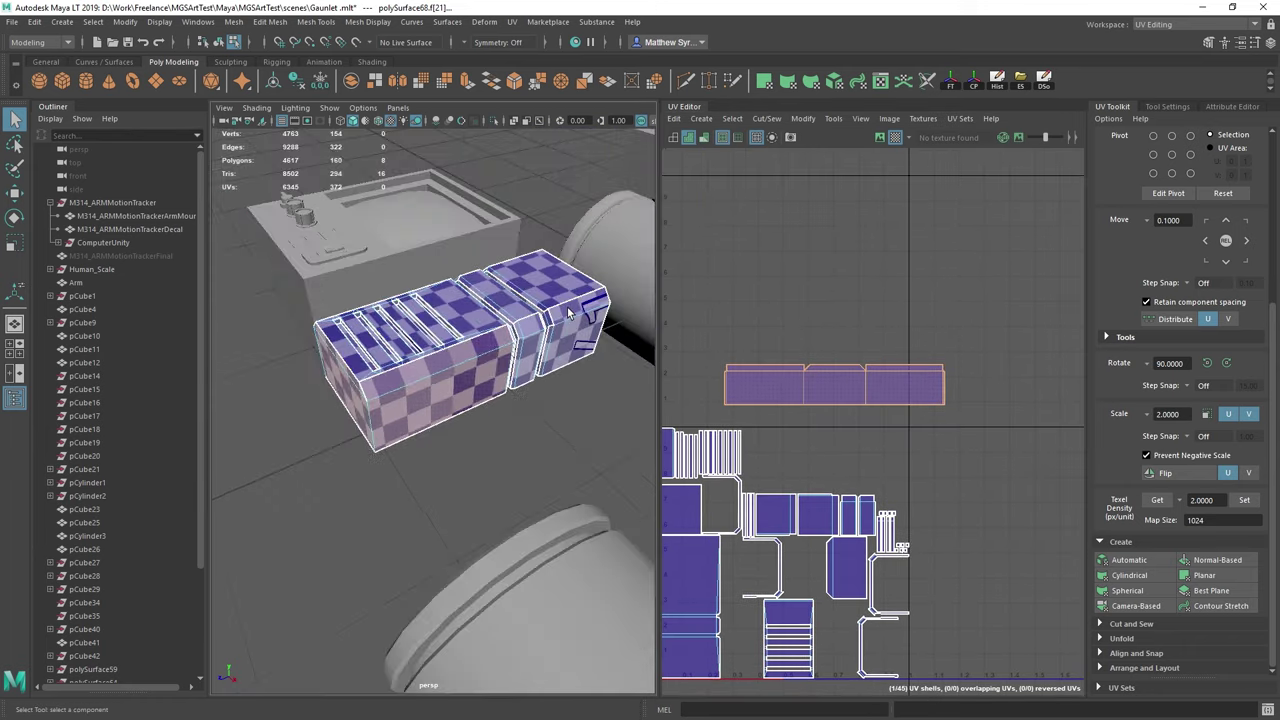
scroll(523, 318, up, 4)
alt+drag(590, 300, 564, 323)
alt+middle_drag(490, 343, 491, 271)
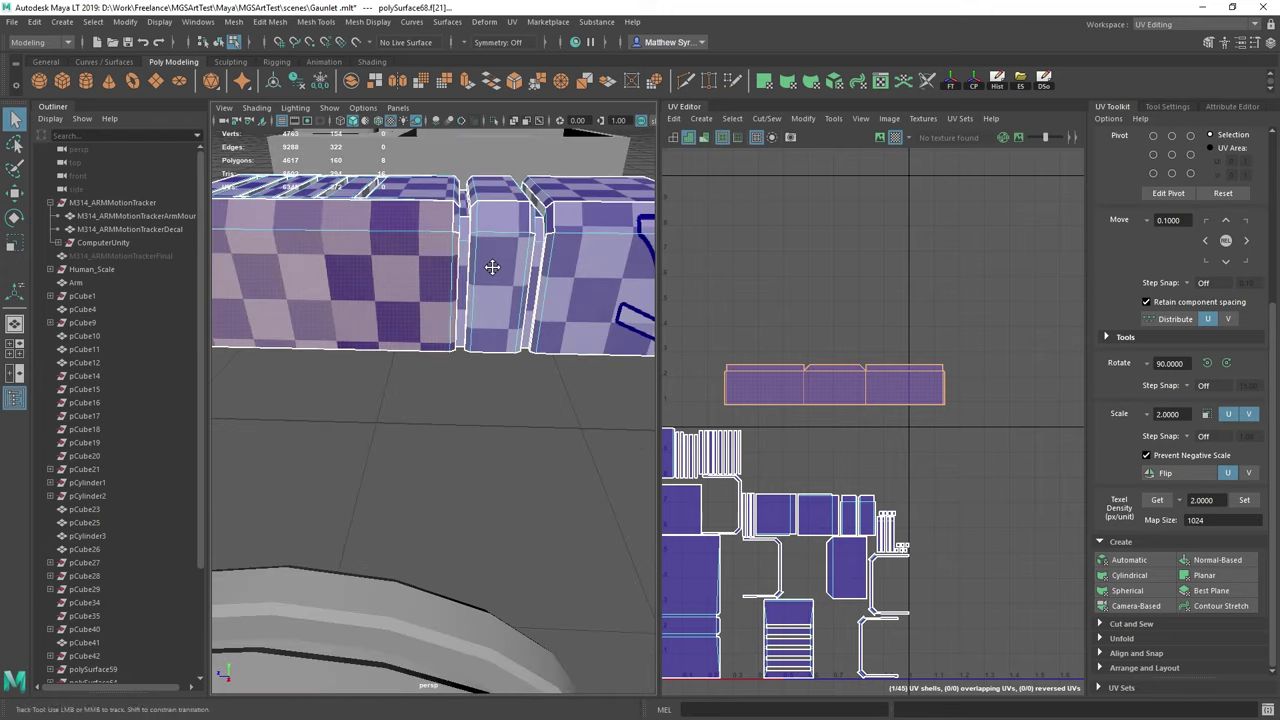
scroll(391, 177, up, 5)
alt+middle_drag(391, 177, 399, 324)
scroll(399, 324, down, 4)
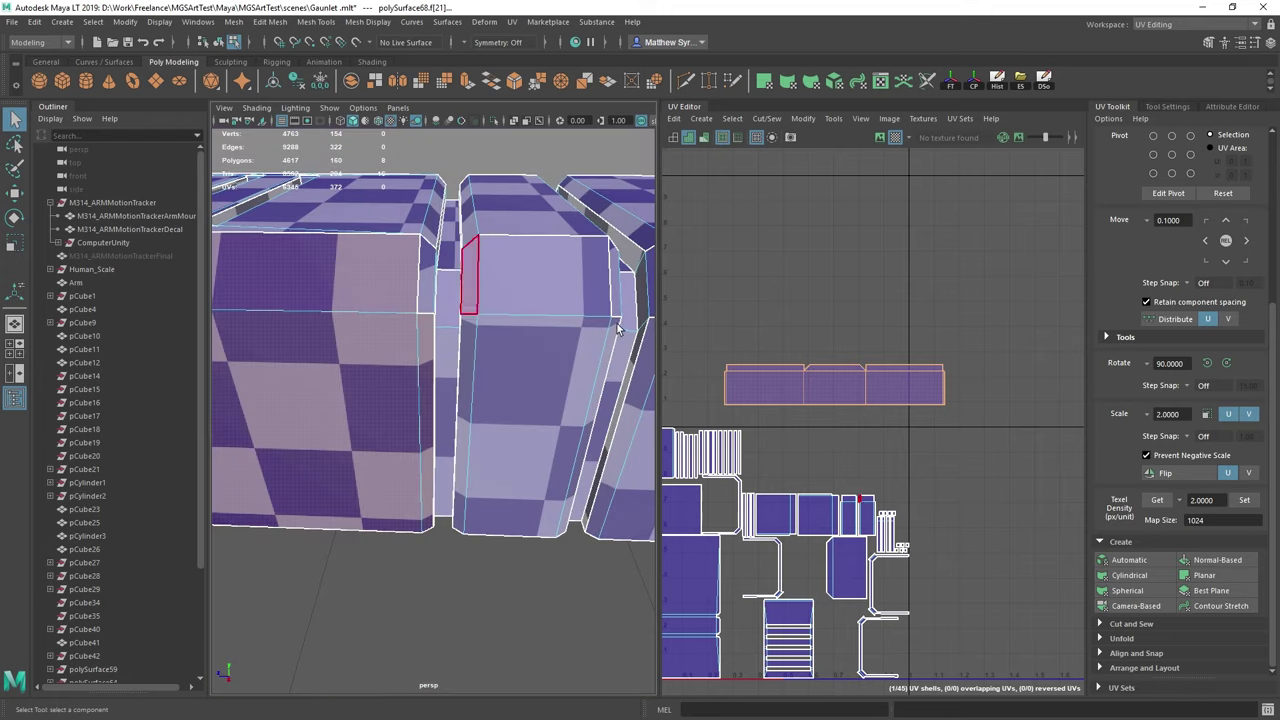
Select the narrow bevel face at the strip's right end and cut it into its own UV shell
scroll(960, 375, up, 6)
scroll(740, 398, down, 3)
mouse_move(736, 398)
alt+middle_down()
mouse_move(845, 388)
mouse_move(713, 391)
alt+middle_up()
scroll(766, 398, up, 4)
click(868, 422)
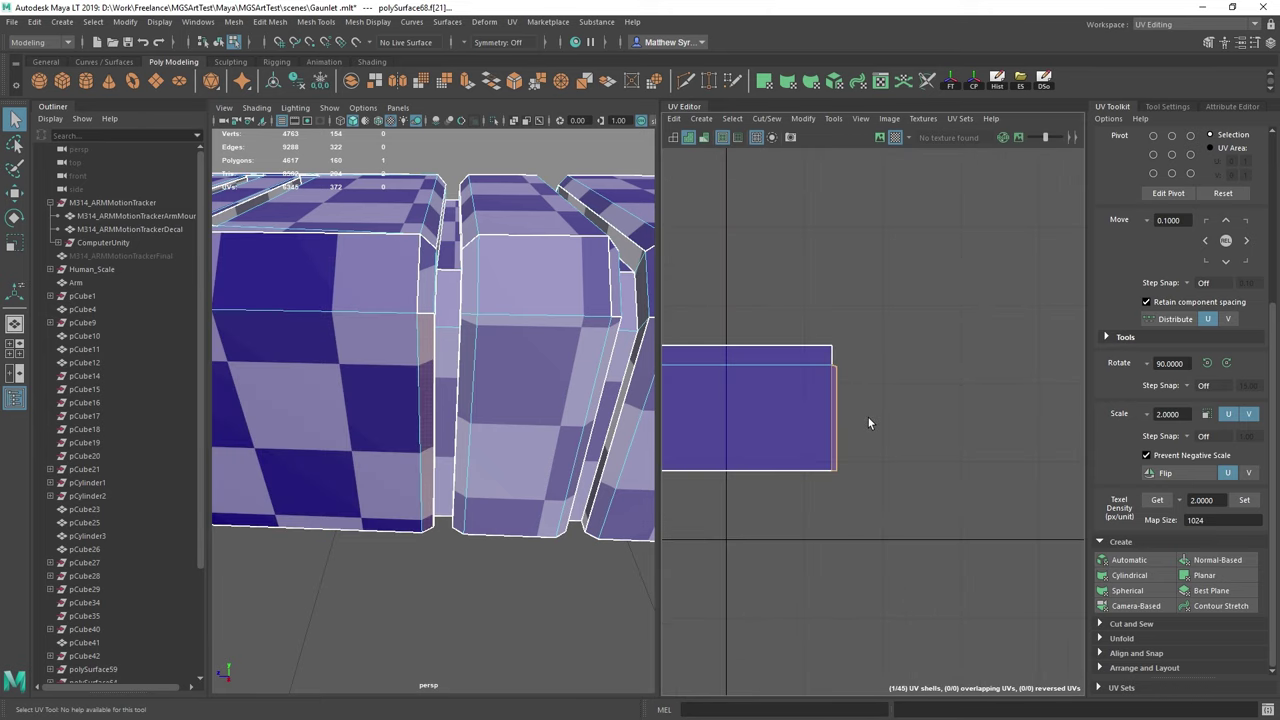
alt+middle_drag(915, 414, 886, 412)
click(1131, 624)
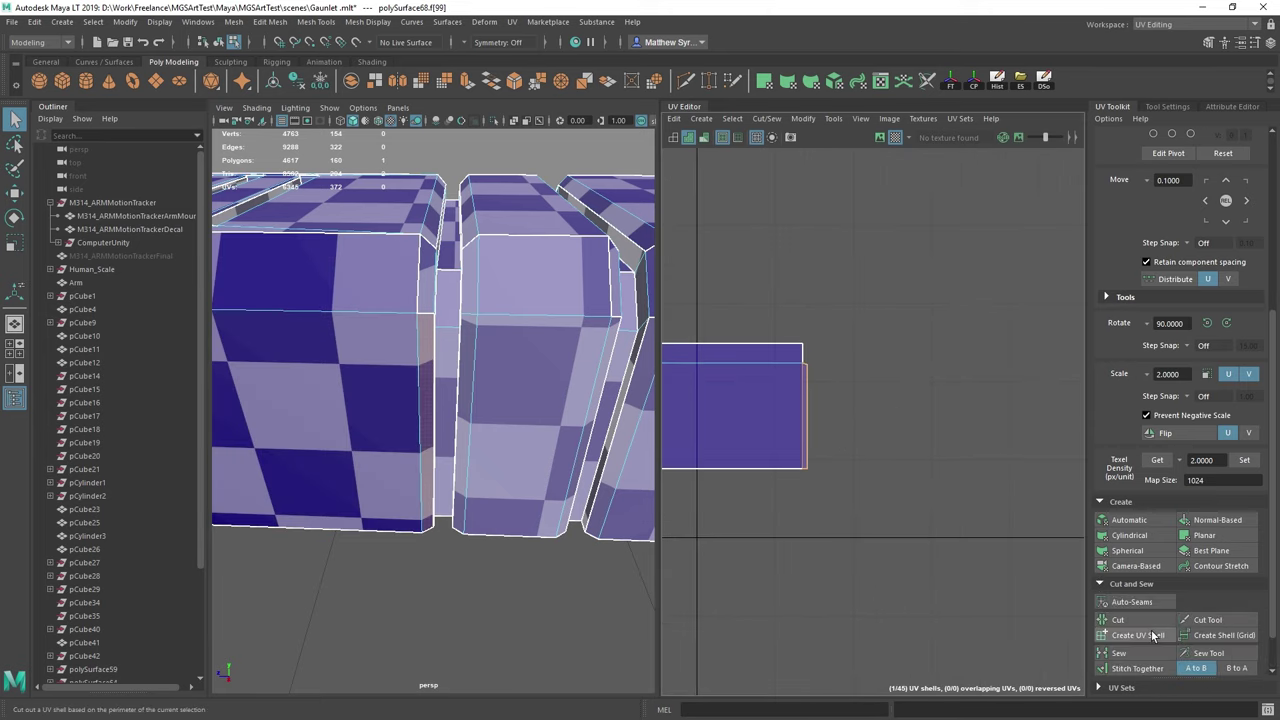
click(1131, 624)
scroll(882, 418, down, 2)
Move the narrow bevel shell away from the strip, select the shared edge and stitch the two back together
key(w)
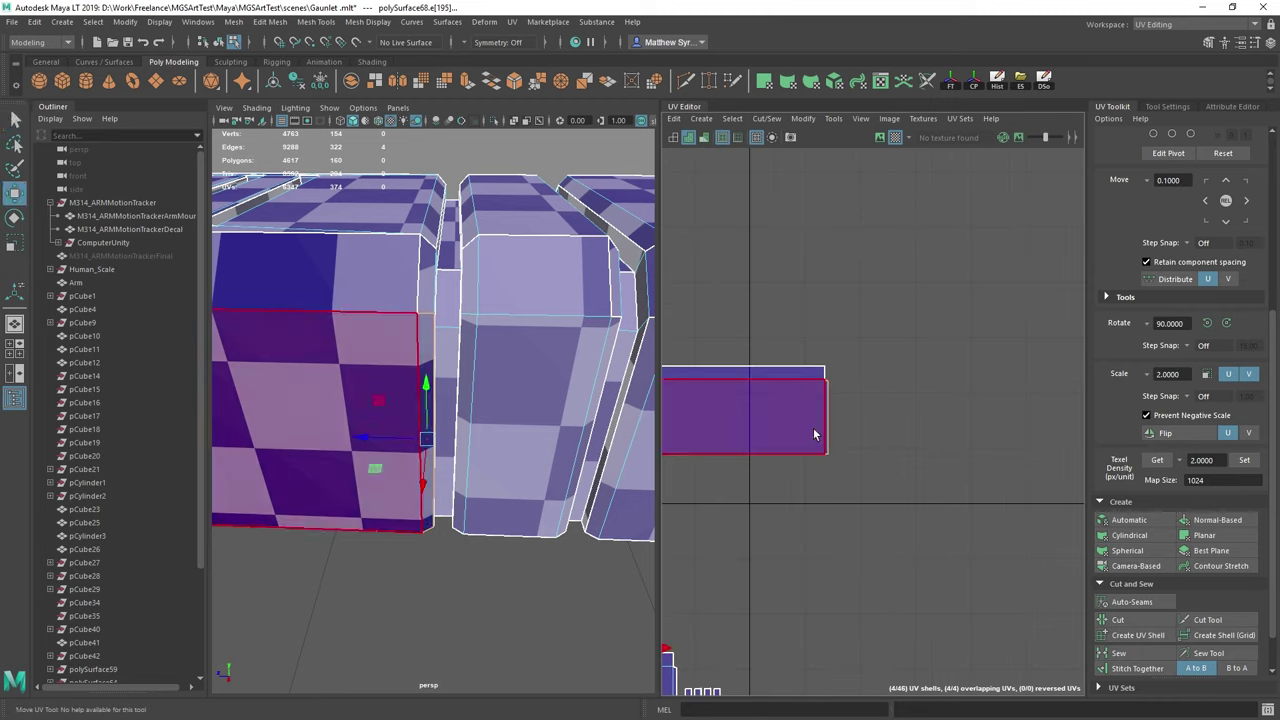
click(826, 419)
drag(826, 419, 928, 406)
key(F10)
click(826, 392)
shift+right_drag(878, 307, 878, 333)
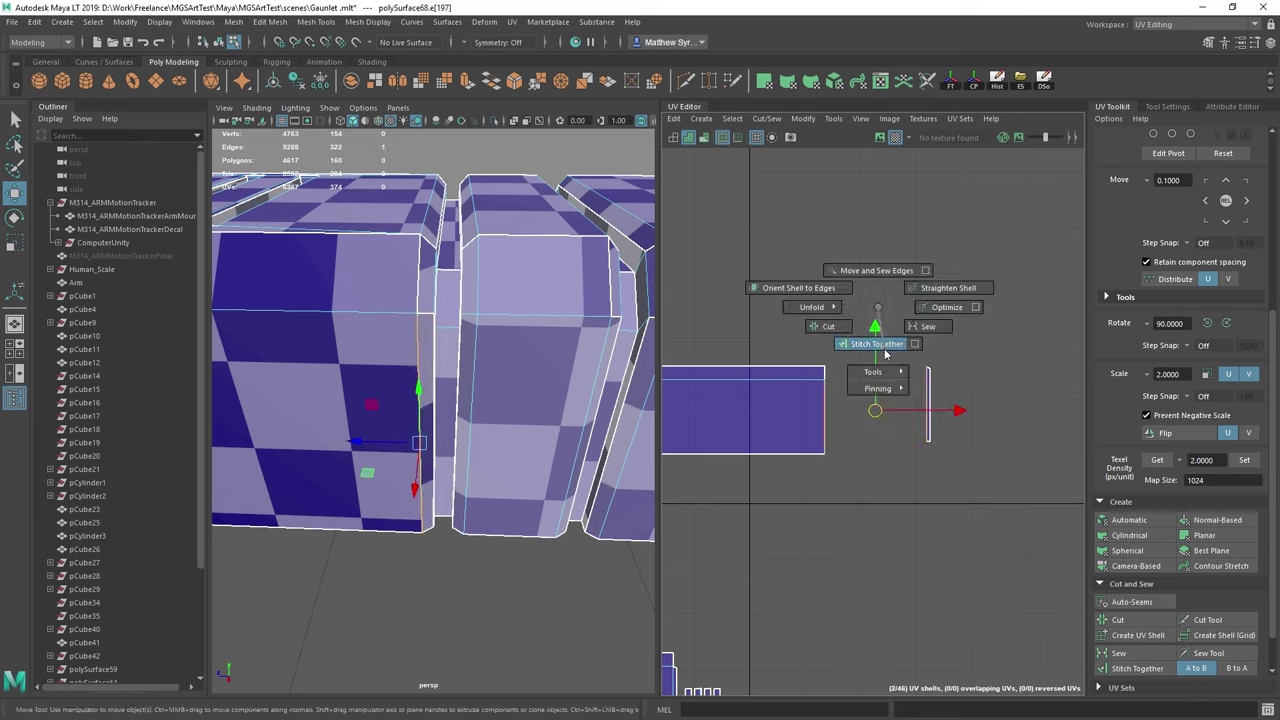
shift+right_drag(885, 354, 884, 352)
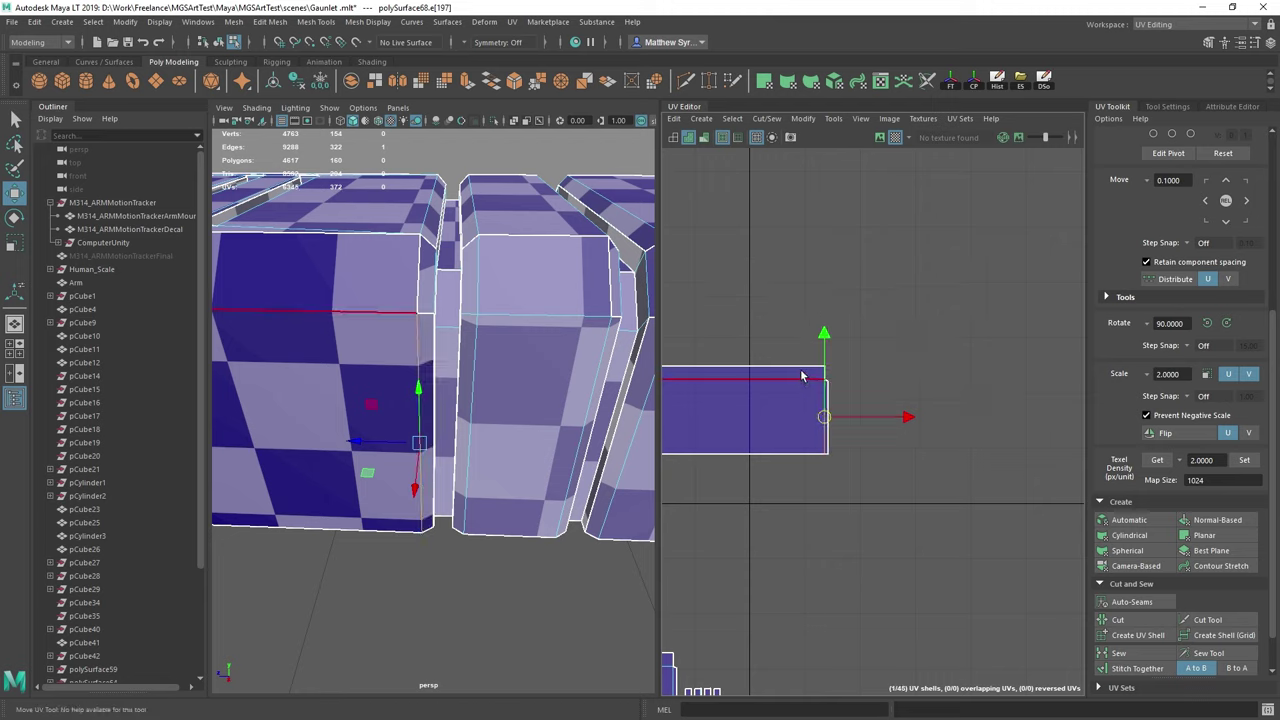
Select the small chamfered corner faces on the C-shaped rim shells and cut them free along their edges
right_drag(801, 376, 802, 395)
right_drag(432, 265, 432, 293)
click(427, 274)
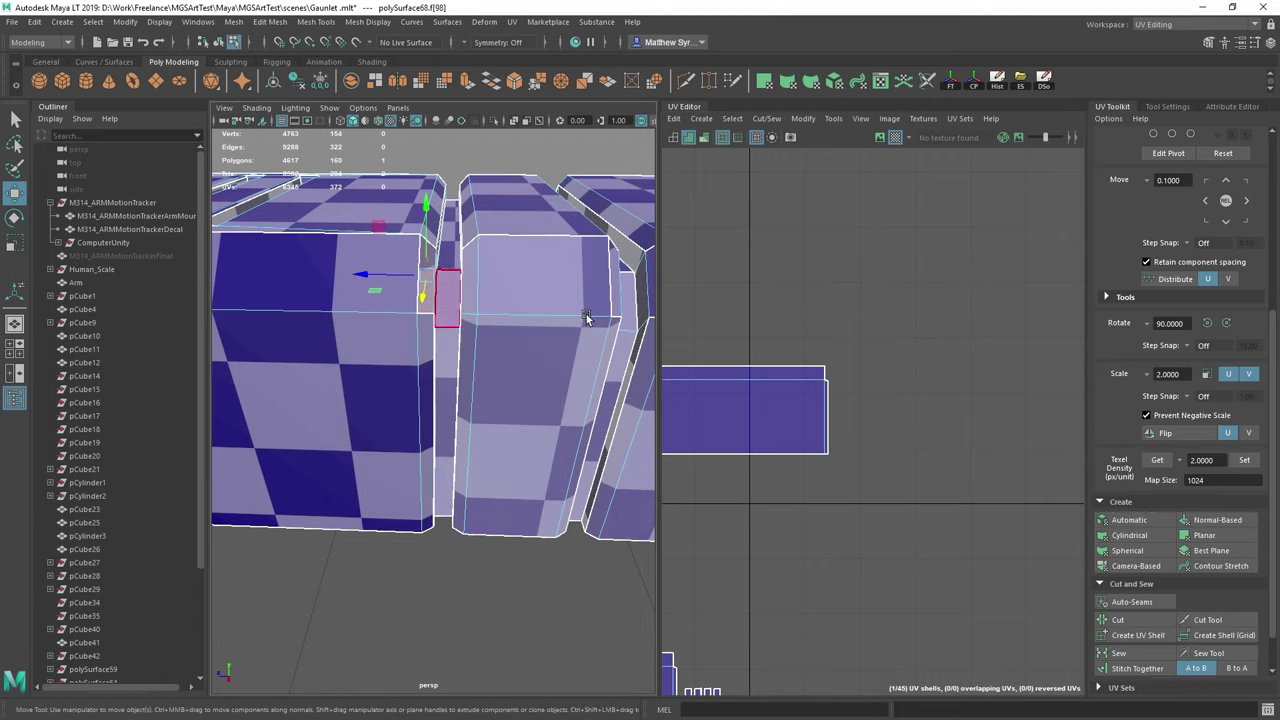
key(f)
scroll(849, 492, down, 5)
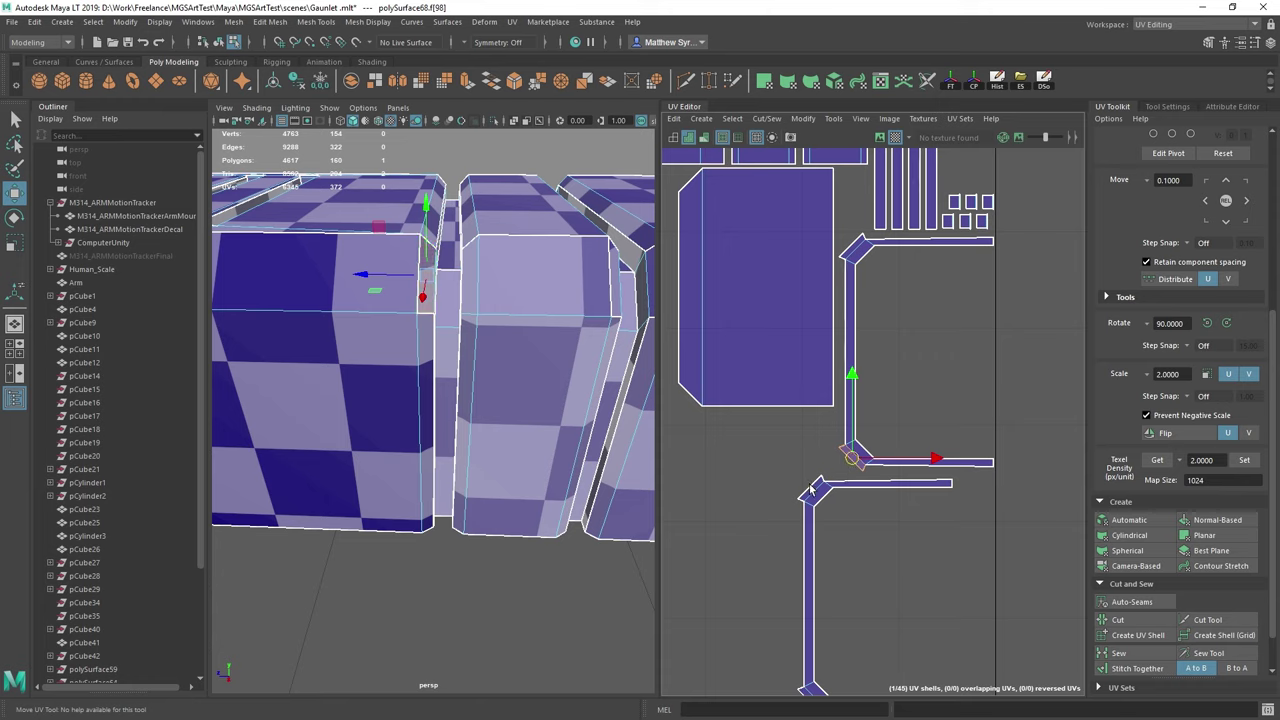
shift+click(811, 490)
alt+middle_drag(860, 563, 846, 458)
shift+click(797, 594)
alt+middle_drag(919, 318, 901, 609)
click(1118, 622)
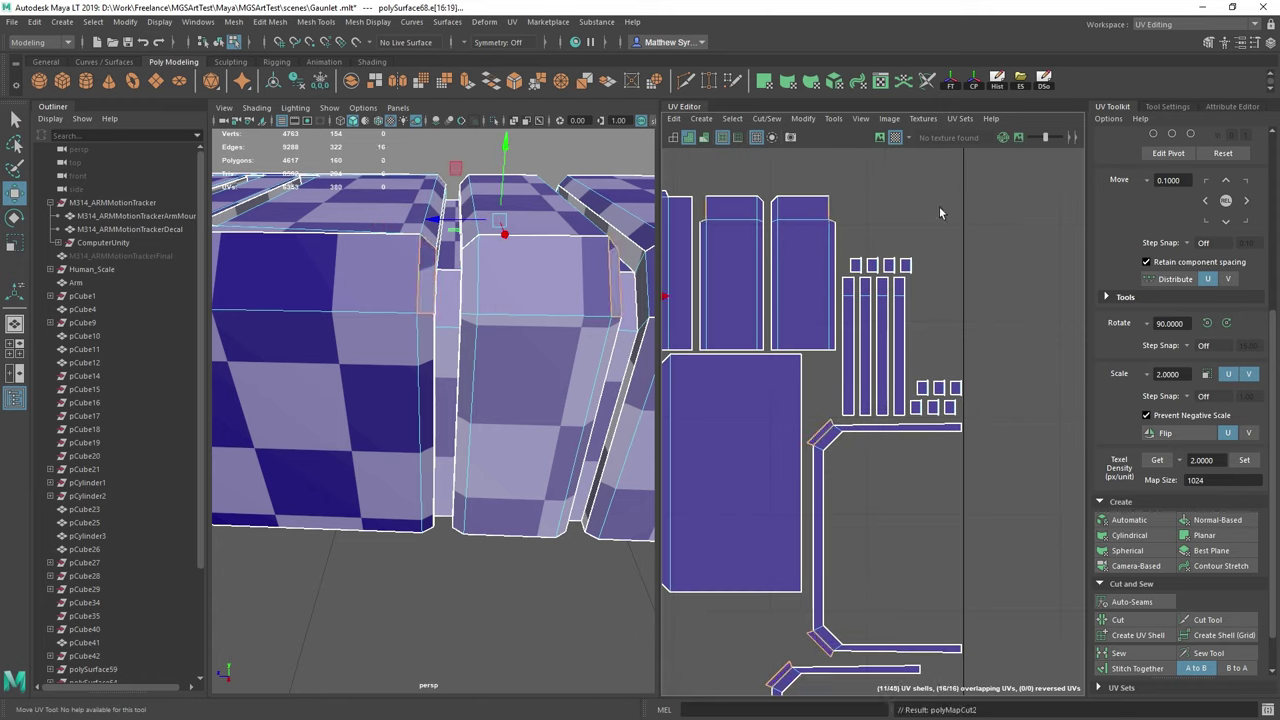
Stitch the detached chamfer faces onto the short upper edges at both ends of the strip shell
scroll(885, 407, up, 5)
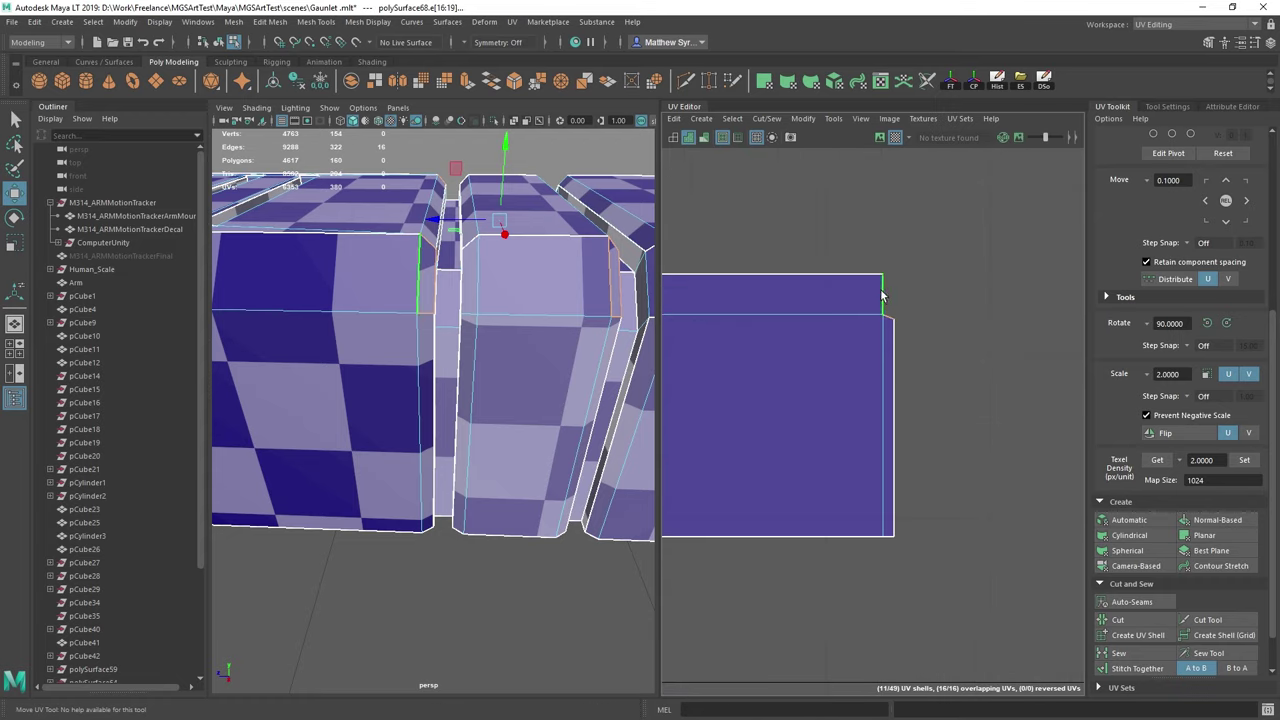
click(881, 295)
shift+right_drag(920, 252, 920, 287)
scroll(920, 287, down, 3)
alt+middle_drag(780, 330, 1028, 357)
alt+middle_drag(720, 339, 1007, 331)
shift+right_drag(965, 300, 969, 337)
Select the outer UVs at the strip's left end and align them into one straight vertical border
scroll(970, 339, down, 3)
alt+middle_drag(970, 339, 889, 376)
scroll(887, 376, up, 5)
key(q)
click(849, 353)
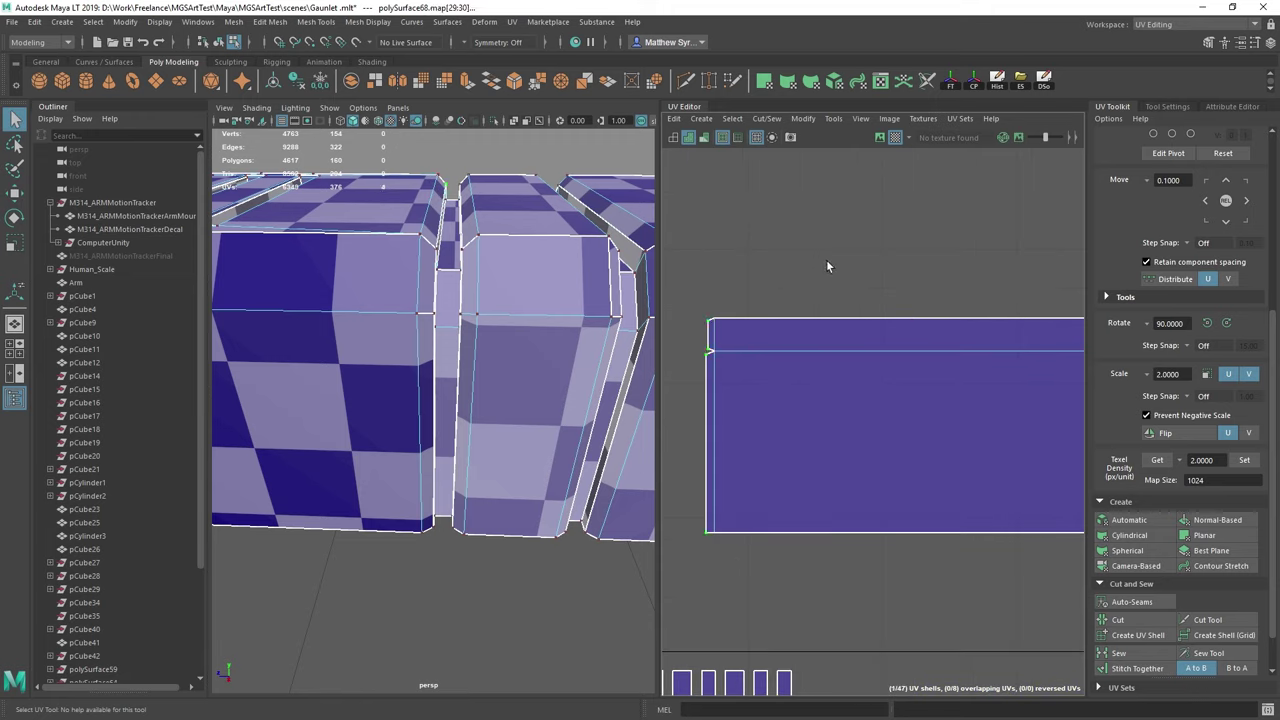
shift+right_drag(826, 259, 740, 270)
right_drag(702, 364, 780, 362)
scroll(800, 347, down, 5)
alt+middle_drag(676, 347, 751, 354)
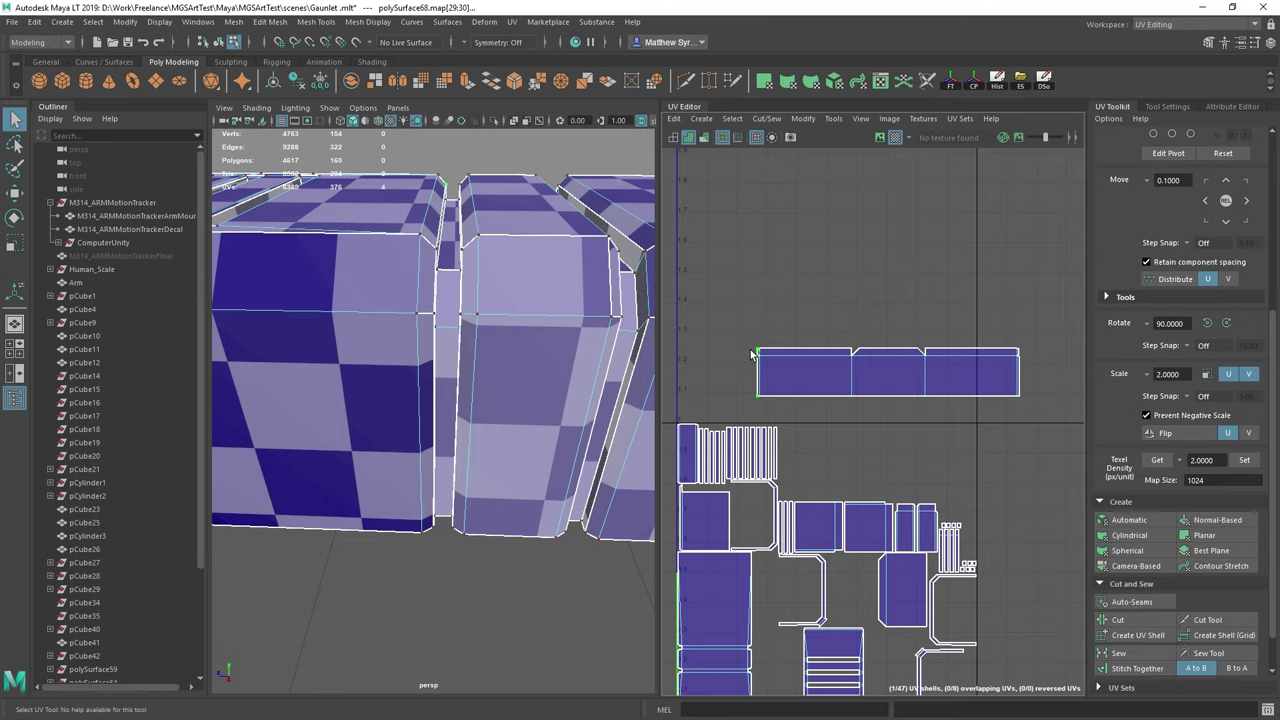
shift+right_drag(898, 232, 1044, 268)
Select the outer UVs at the strip's right end and align them to the maximum U
alt+middle_drag(1043, 358, 833, 377)
scroll(818, 380, up, 7)
alt+middle_drag(727, 347, 795, 371)
scroll(801, 371, up, 3)
right_drag(875, 341, 900, 342)
drag(882, 267, 895, 303)
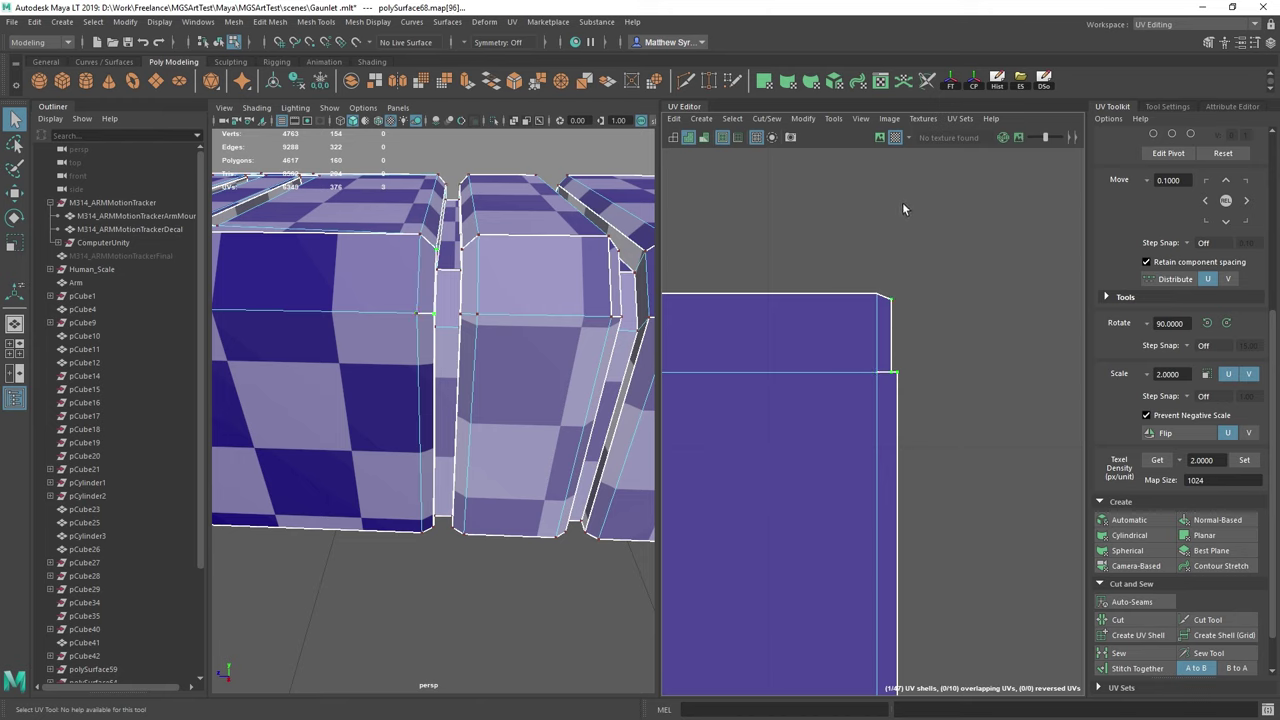
right_drag(902, 208, 990, 284)
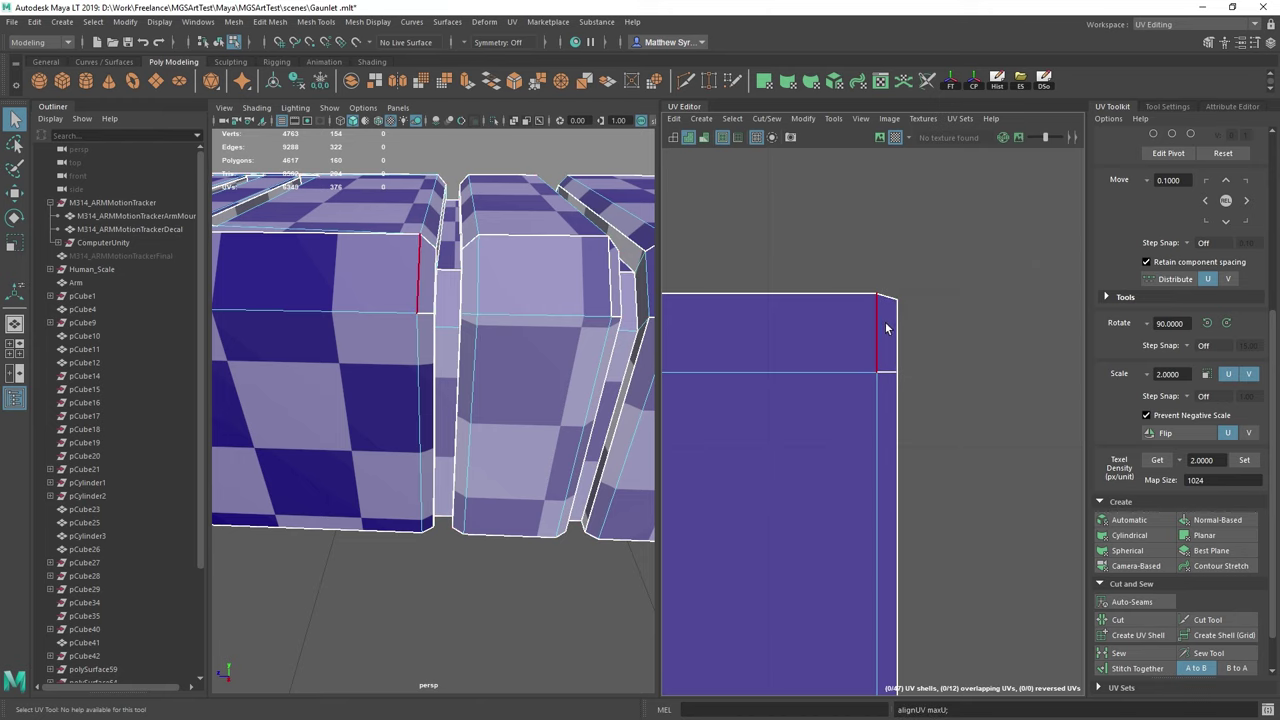
Align the upper corner UVs at both ends of the strip level with its top edge
right_drag(886, 328, 905, 325)
drag(912, 263, 855, 303)
shift+right_drag(915, 225, 1037, 213)
scroll(938, 292, down, 5)
alt+middle_drag(748, 337, 1005, 385)
alt+middle_drag(760, 350, 1017, 337)
alt+middle_drag(675, 331, 858, 316)
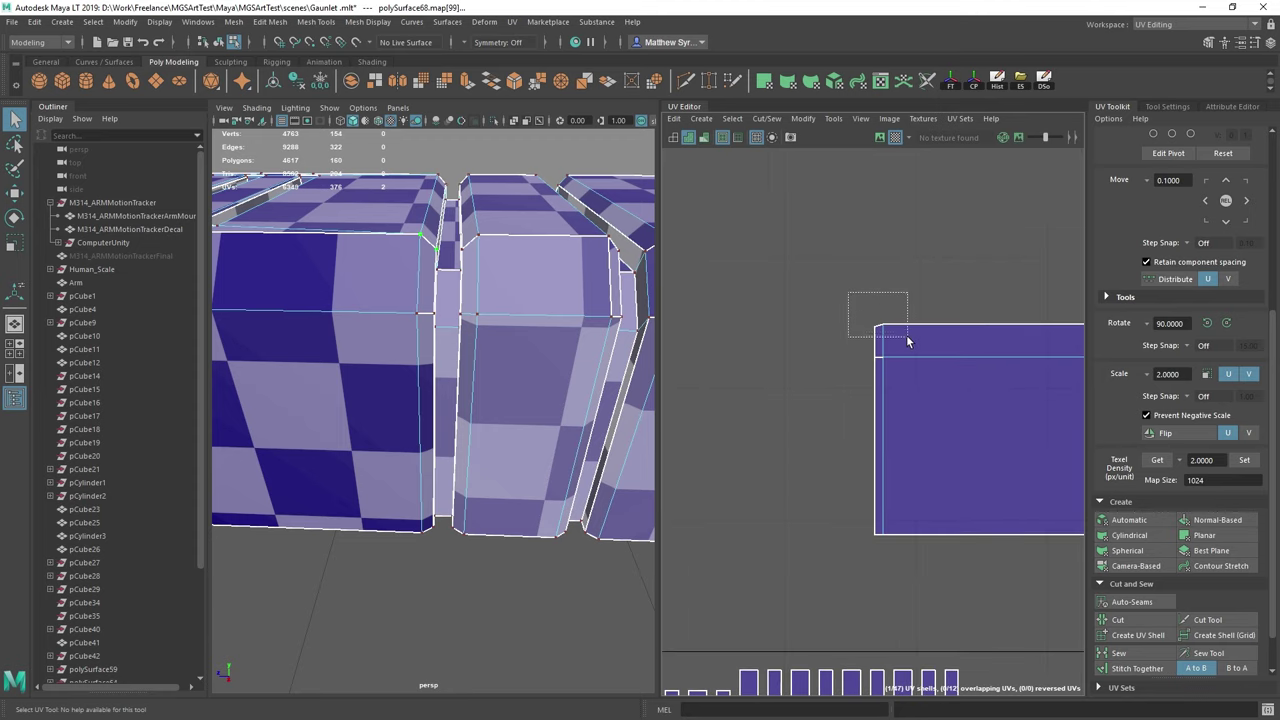
alt+right_drag(457, 251, 537, 312)
alt+drag(537, 312, 491, 314)
alt+right_drag(491, 314, 461, 368)
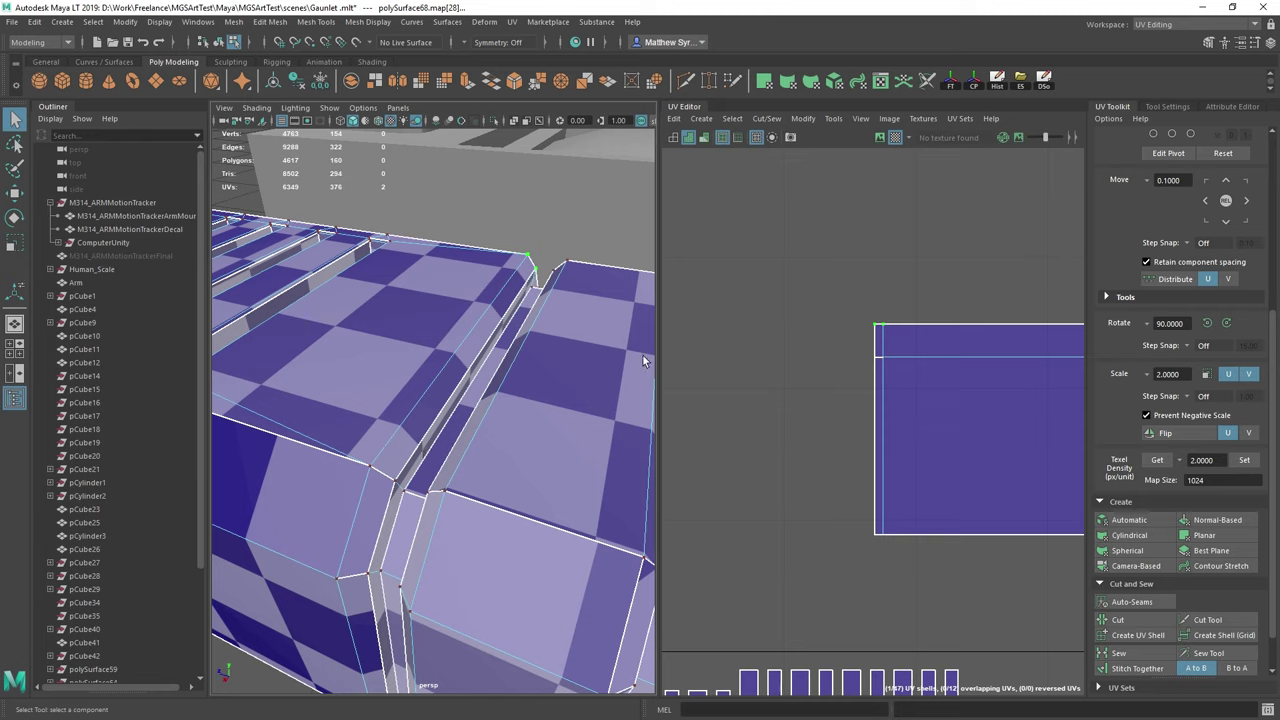
Select the UVs at both ends of the strip and merge them with a distance of 0.01
alt+middle_drag(917, 303, 790, 308)
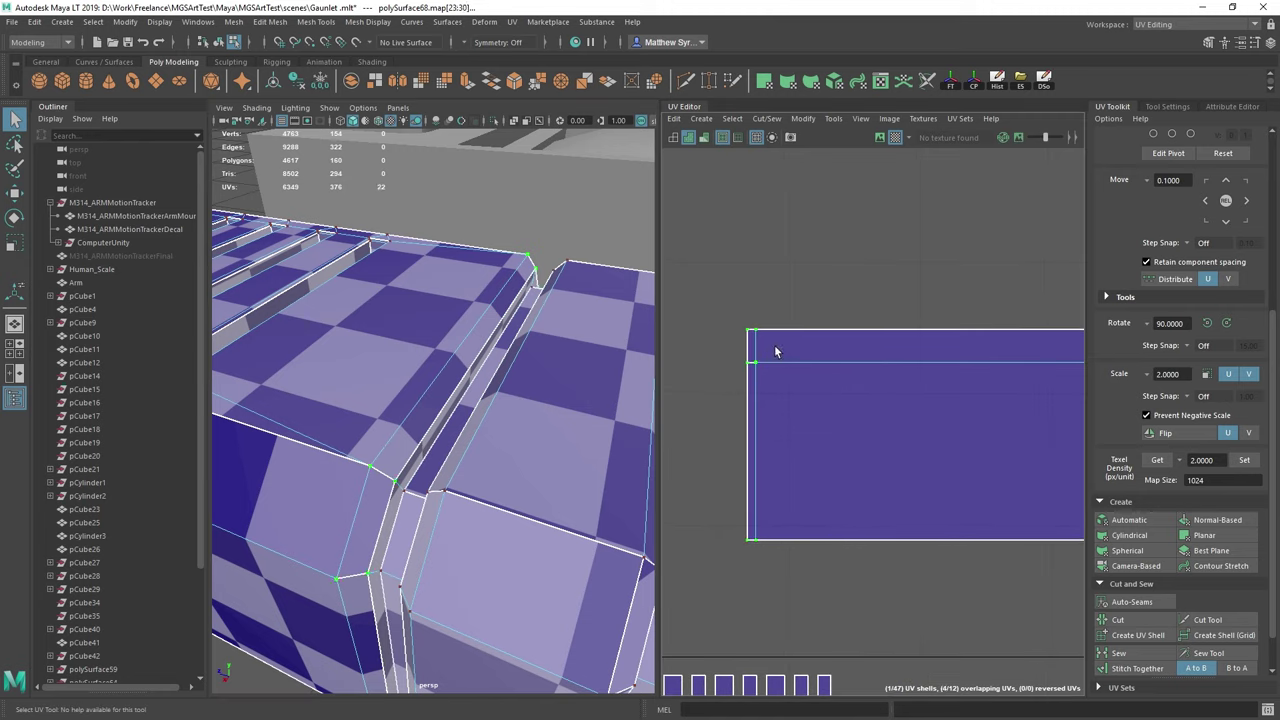
alt+middle_drag(914, 252, 854, 269)
shift+right_drag(859, 238, 846, 437)
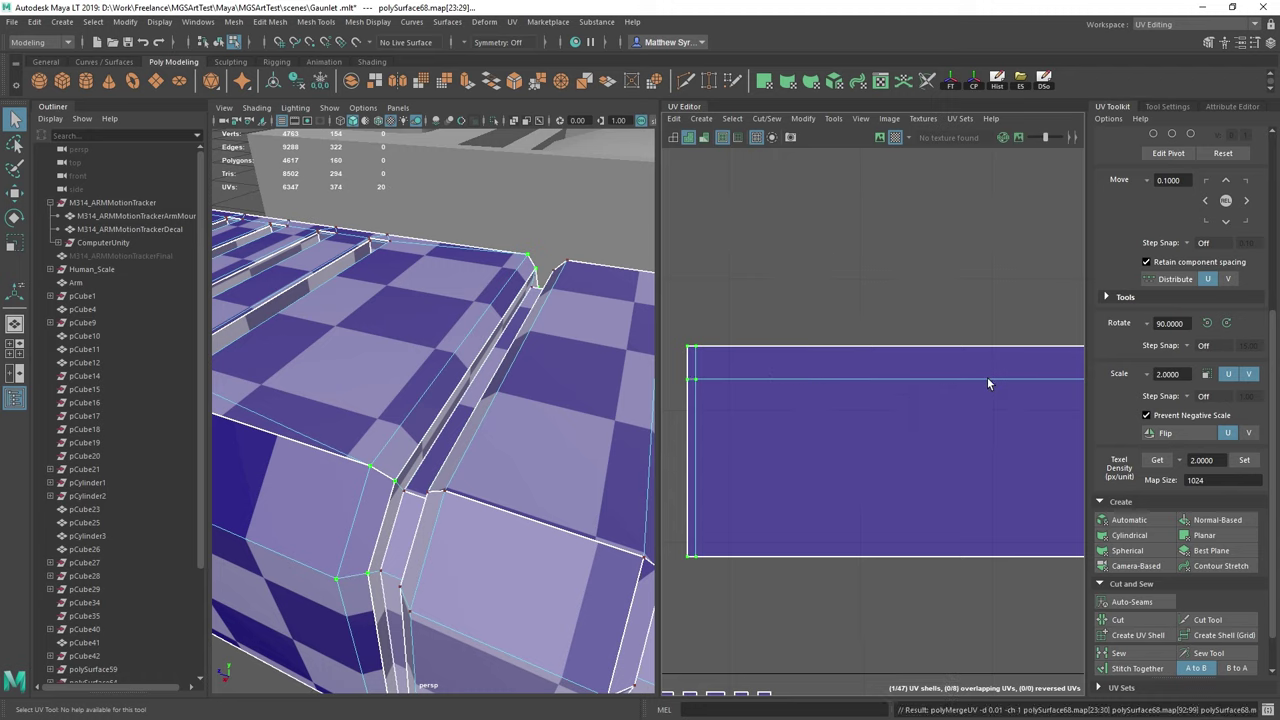
scroll(988, 381, up, 1)
Examine the edges where the chamfer meets the narrow bevel face, comparing the model's corner with the strip's UVs
right_drag(369, 474, 369, 441)
alt+middle_drag(742, 379, 854, 400)
click(741, 403)
click(421, 598)
click(342, 580)
key(f)
alt+right_drag(514, 412, 514, 366)
key(f)
alt+right_drag(926, 428, 908, 310)
alt+drag(457, 397, 437, 397)
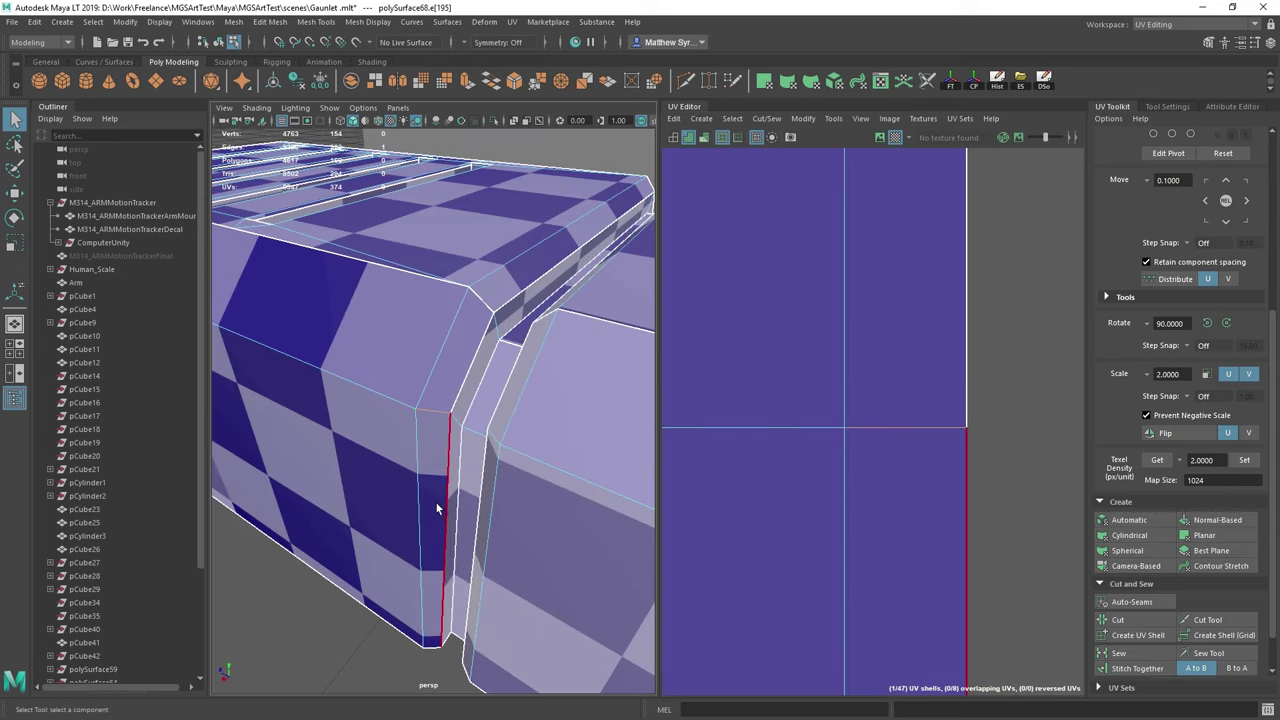
scroll(862, 328, down, 5)
scroll(874, 368, down, 6)
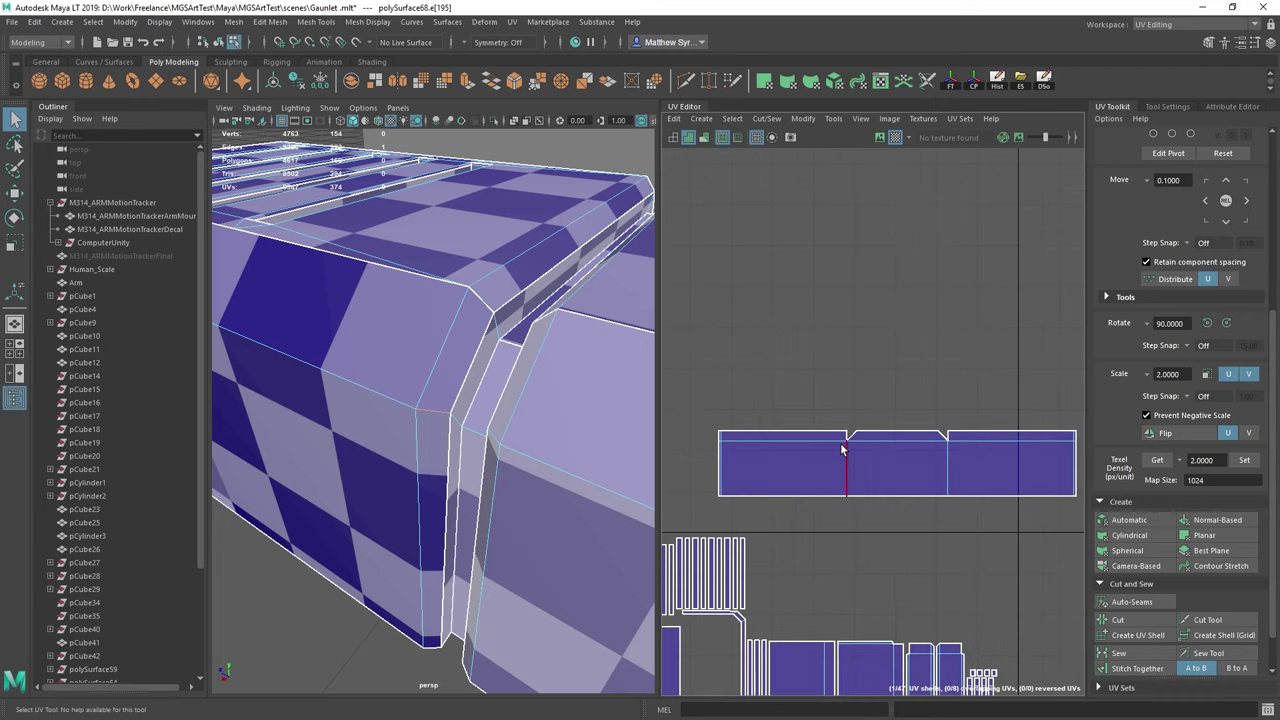
Try to stitch the upper edge of the strip's left segment to its matching neighbour shell
click(808, 425)
shift+right_drag(819, 319, 819, 358)
scroll(809, 380, up, 3)
scroll(809, 380, down, 6)
scroll(809, 380, down, 2)
scroll(836, 473, up, 4)
scroll(836, 473, down, 1)
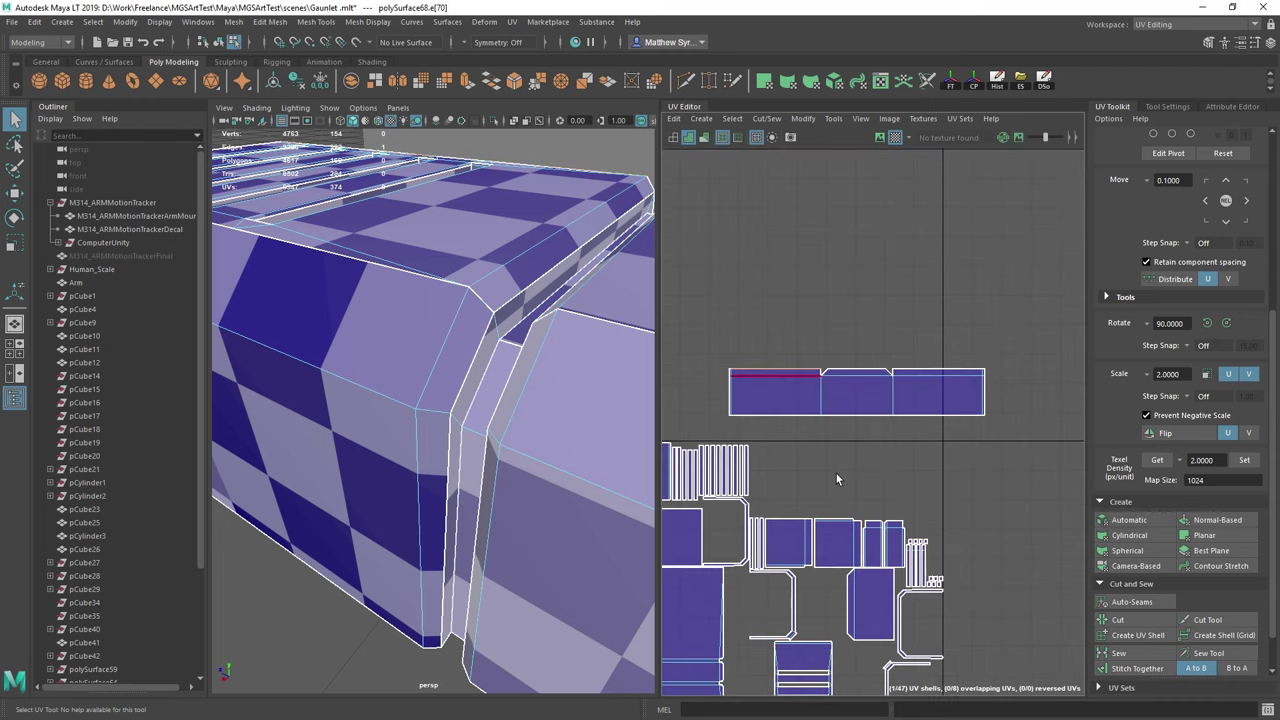
Examine the upper border edge of the strip's right segment and its matching edge along the box's top
right_drag(337, 250, 420, 241)
double_click(408, 269)
scroll(408, 271, down, 12)
shift+right_drag(543, 340, 595, 251)
key(f)
scroll(840, 453, up, 3)
alt+middle_drag(956, 388, 842, 514)
key(F10)
click(814, 488)
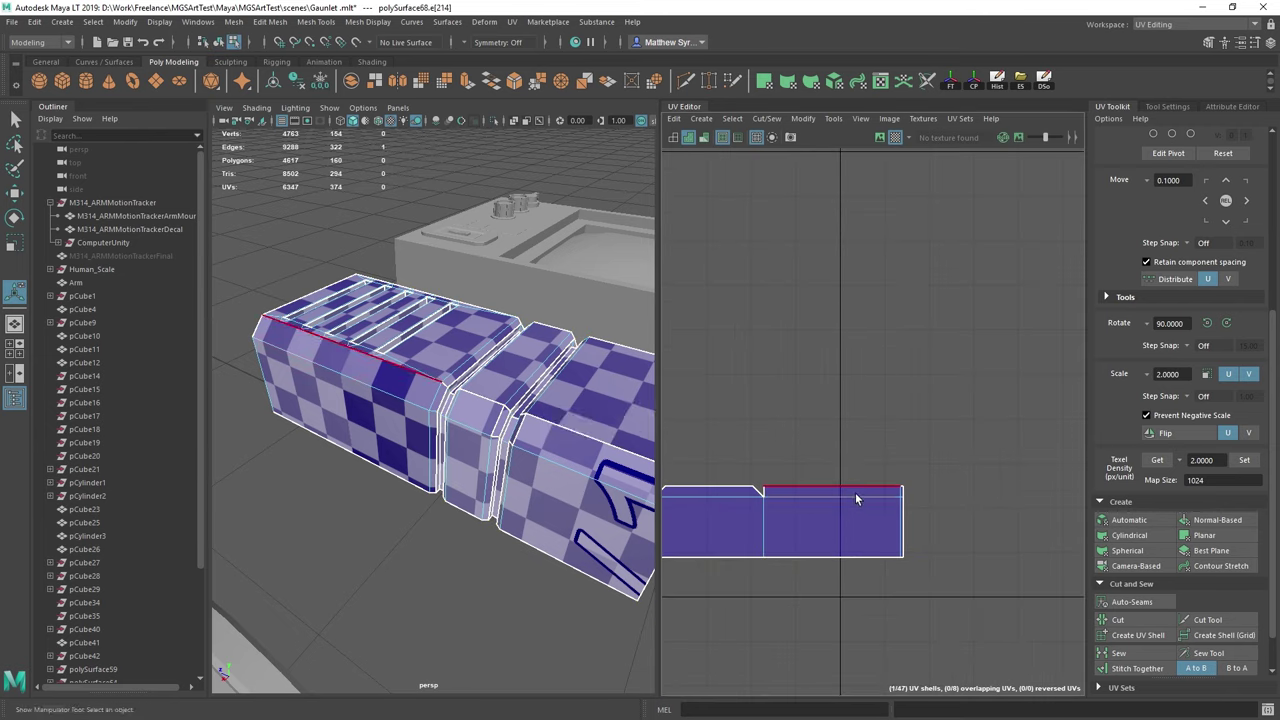
alt+middle_drag(863, 380, 837, 394)
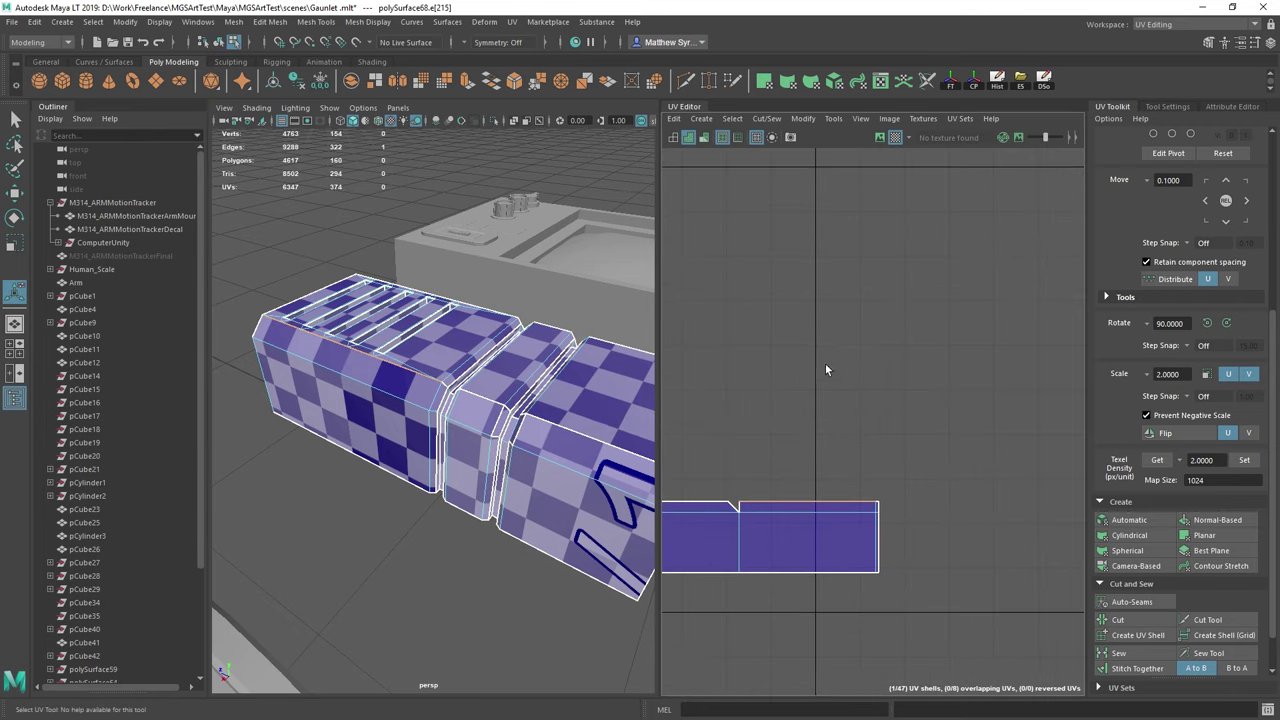
scroll(806, 481, down, 6)
scroll(806, 481, up, 2)
scroll(452, 342, up, 8)
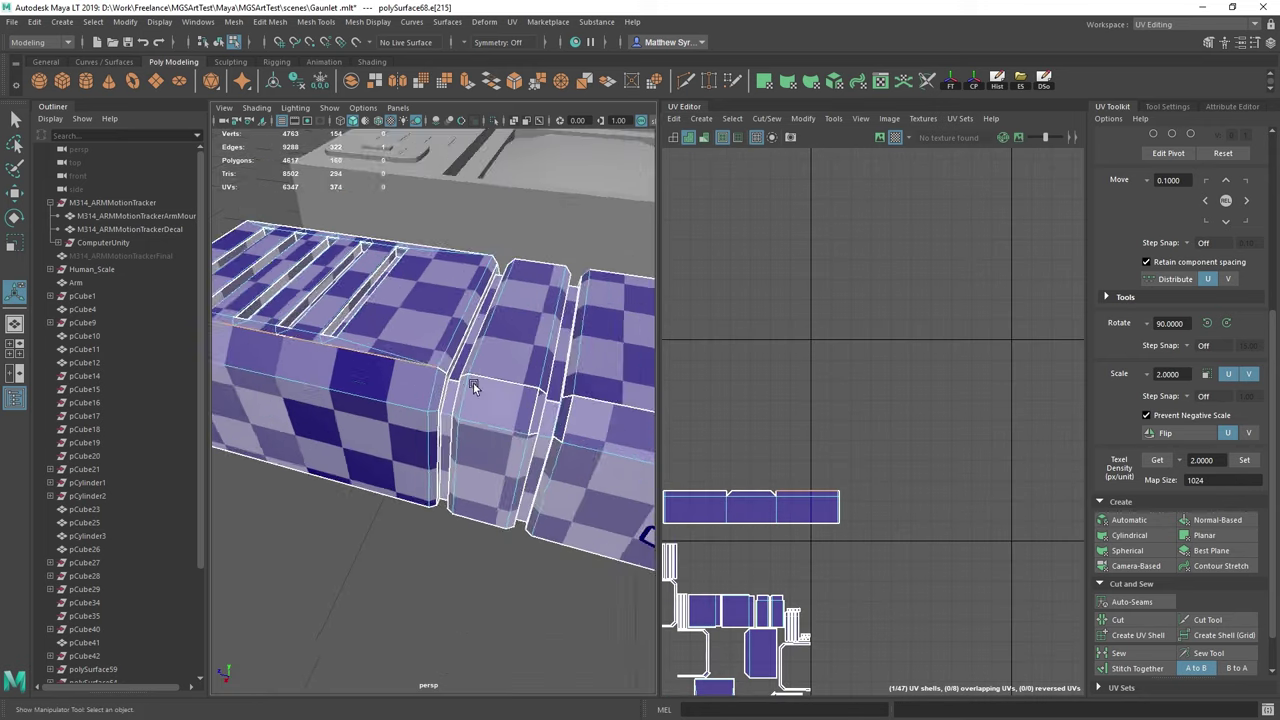
Examine the vertex at the box's chamfered corner and the topology around the slotted top
key(q)
key(F9)
click(474, 344)
alt+drag(508, 313, 486, 375)
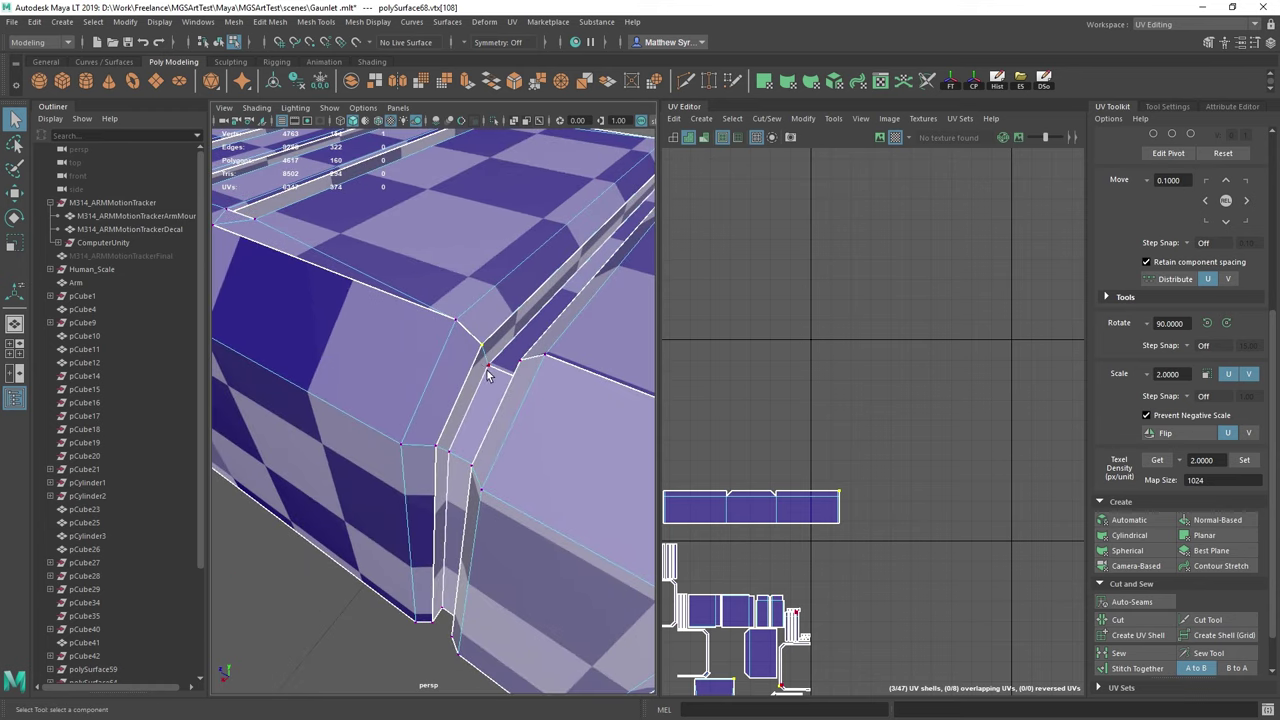
scroll(386, 355, down, 4)
alt+drag(384, 352, 566, 412)
scroll(527, 360, down, 3)
alt+drag(528, 362, 432, 395)
Multi-Cut the long chamfer face from the first slot's corner vertex on its upper edge to the box's end corner
mouse_move(471, 338)
right_down()
mouse_move(532, 318)
mouse_move(474, 350)
mouse_move(462, 334)
right_up()
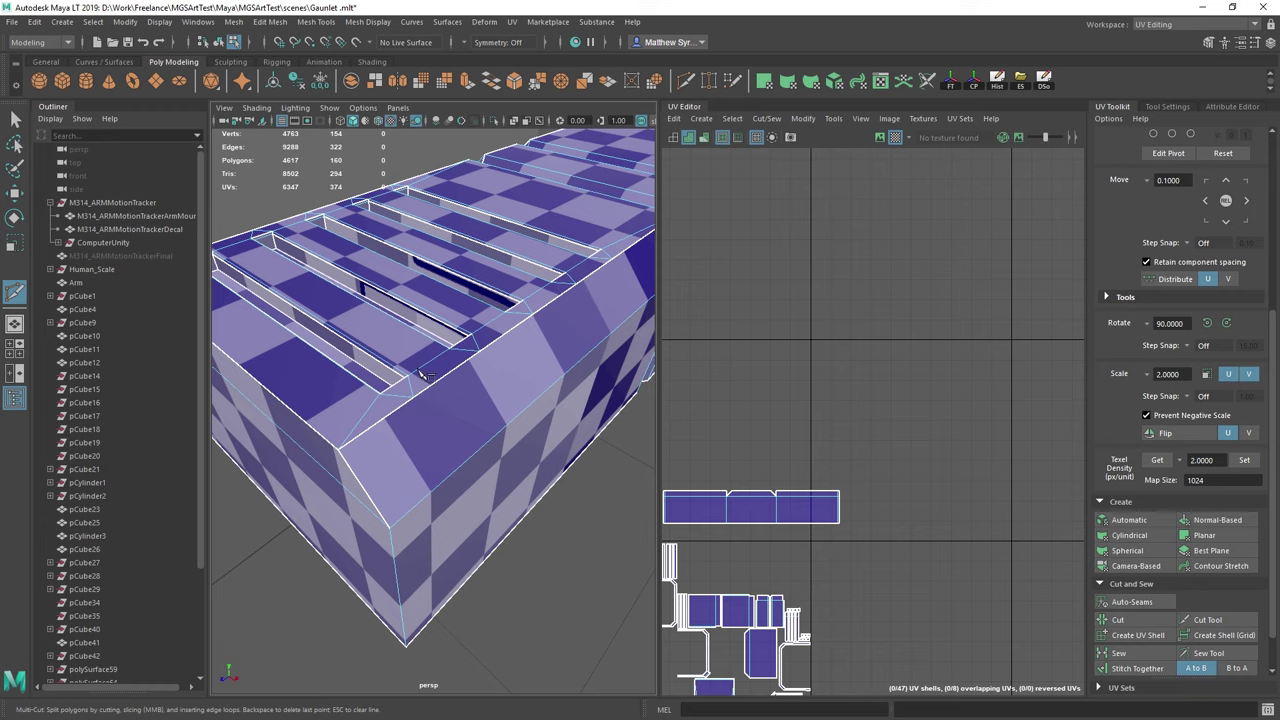
alt+drag(403, 370, 334, 404)
scroll(430, 390, up, 3)
click(447, 400)
alt+drag(452, 402, 449, 391)
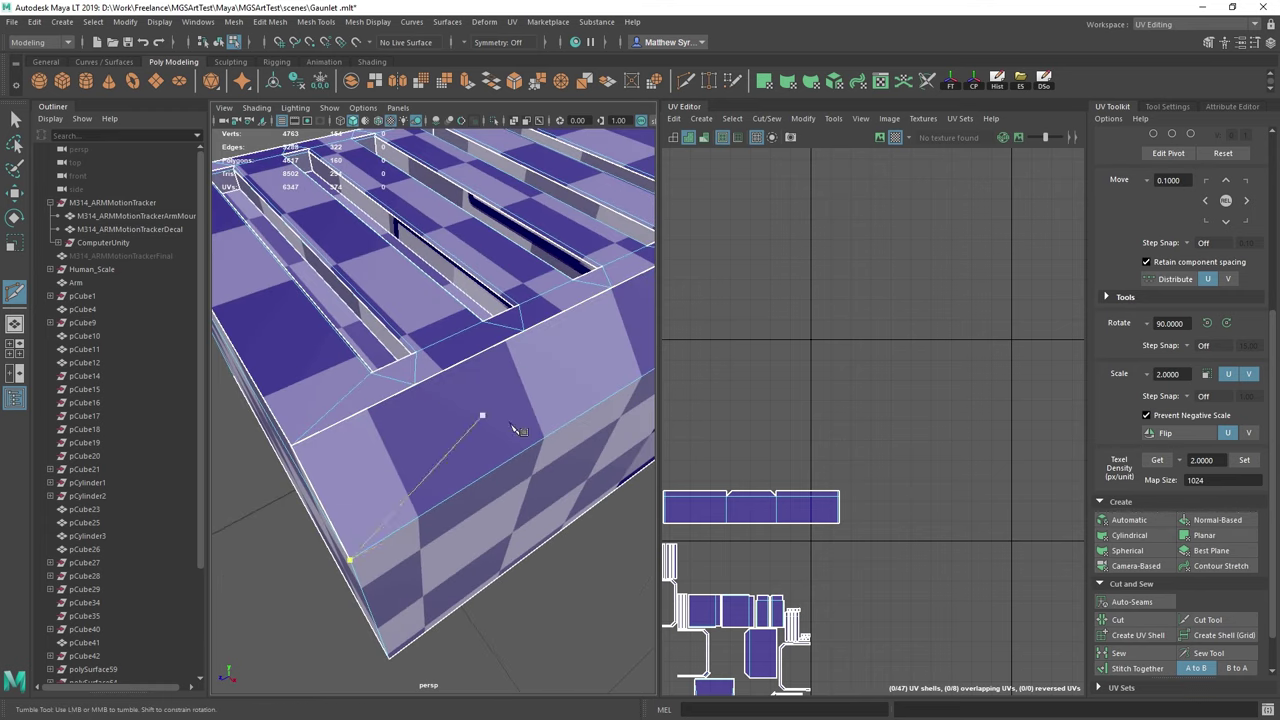
key(Escape)
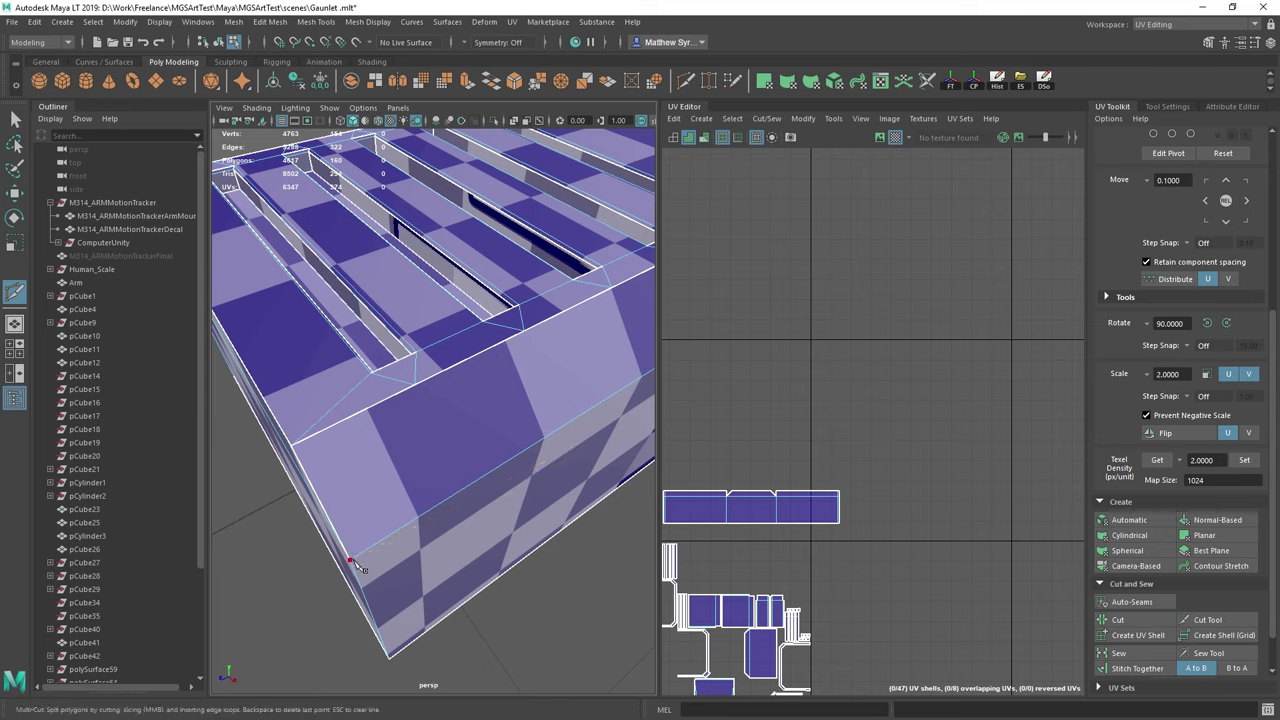
click(351, 561)
key(q)
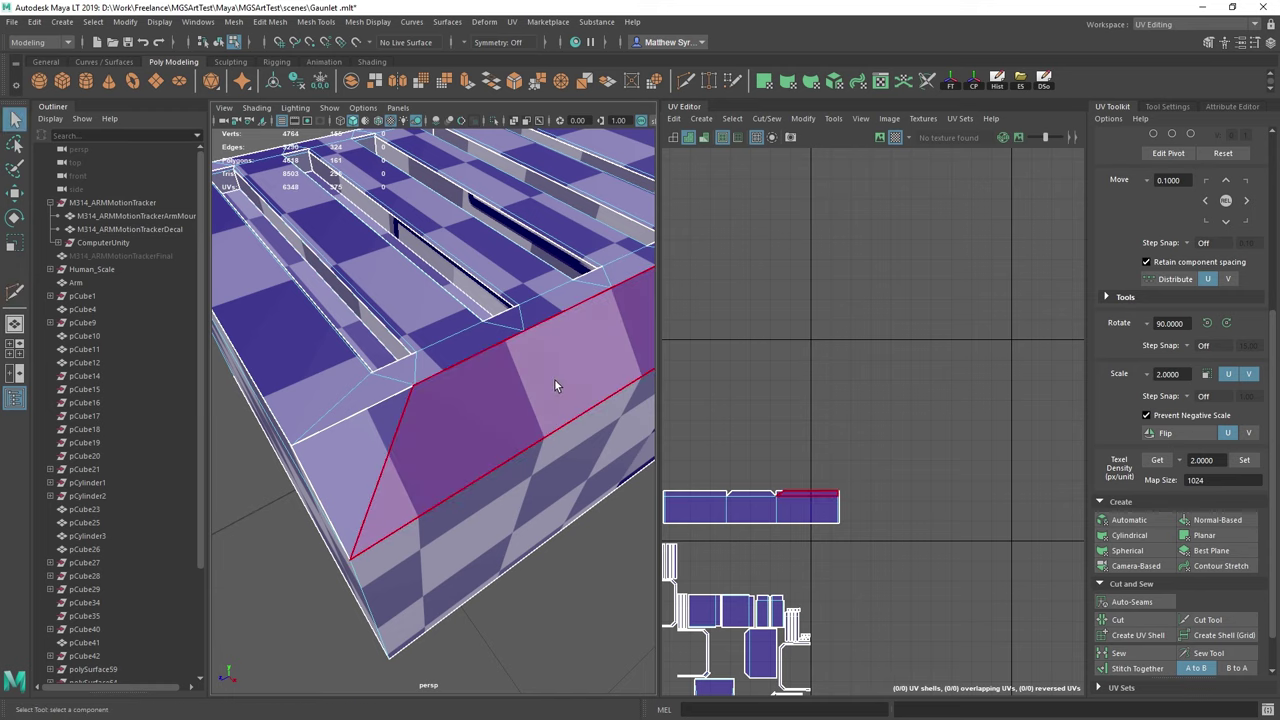
Multi-Cut a second edge across the chamfer face from beside the second slot to the same end corner
alt+drag(552, 379, 506, 362)
key(g)
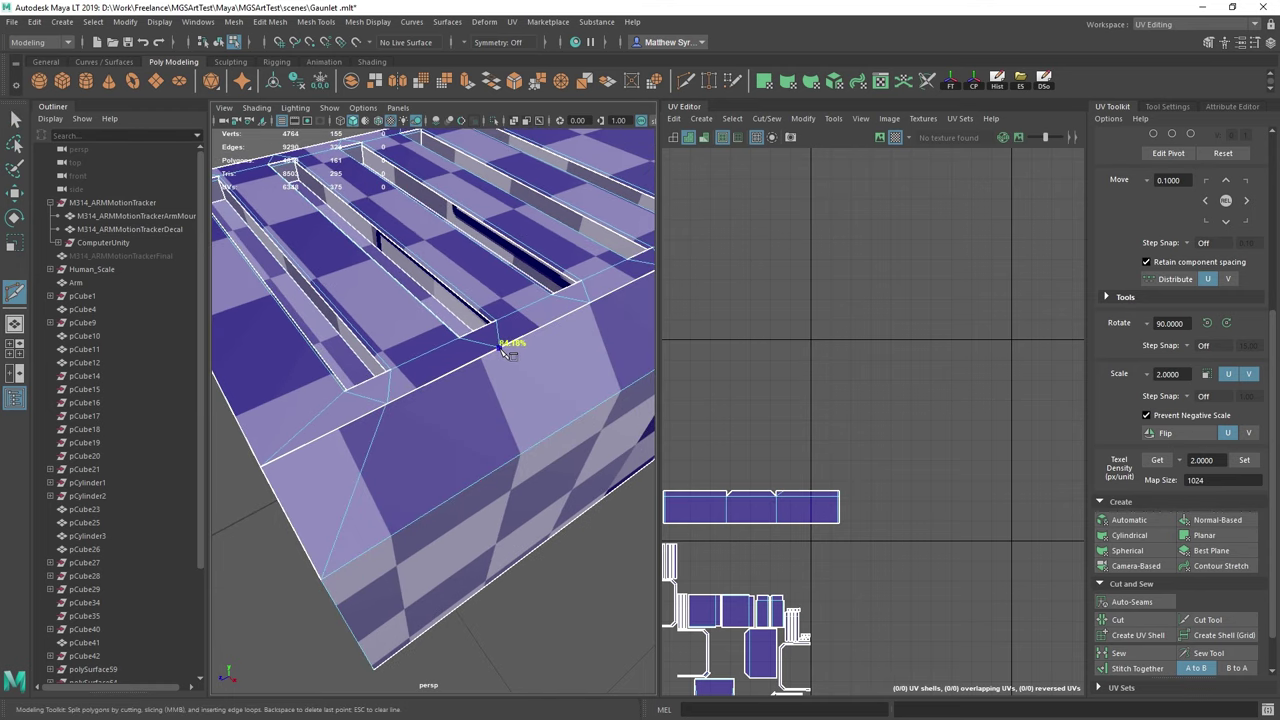
click(499, 345)
click(322, 577)
key(q)
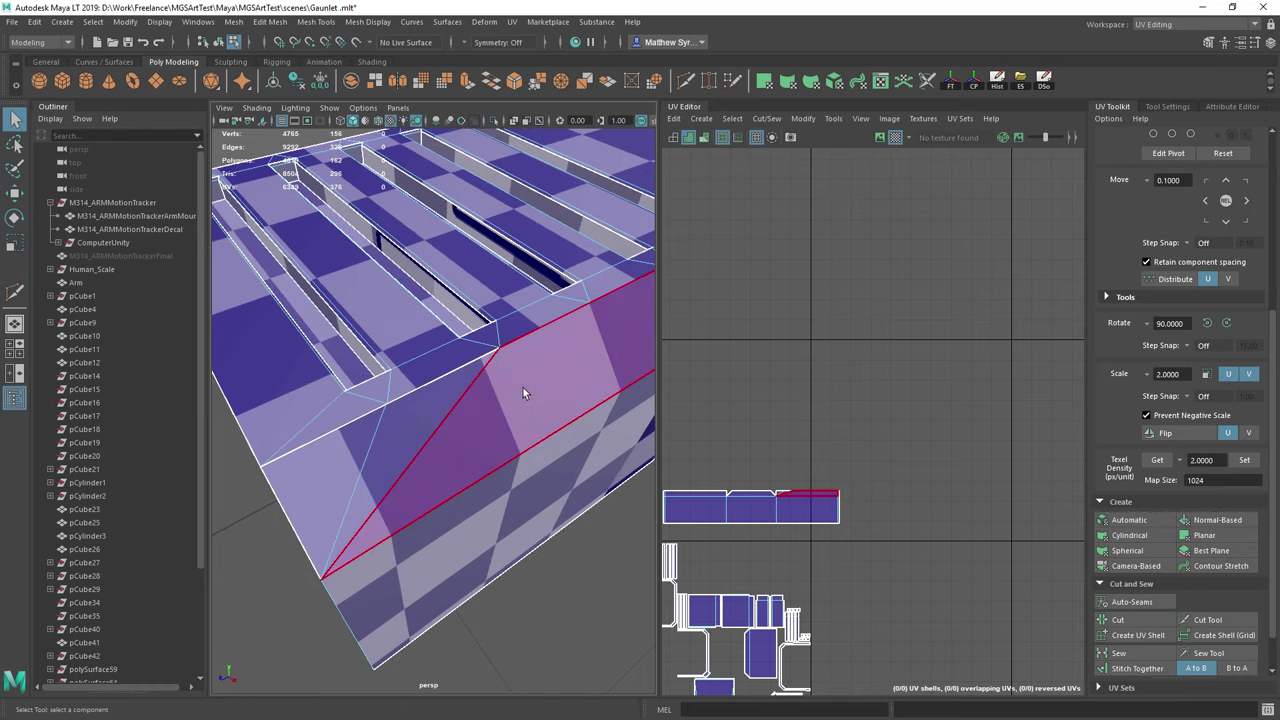
Insert a Multi-Cut point on the chamfer's upper edge beside the third slot
alt+drag(530, 387, 429, 406)
key(ctrl+shift+x)
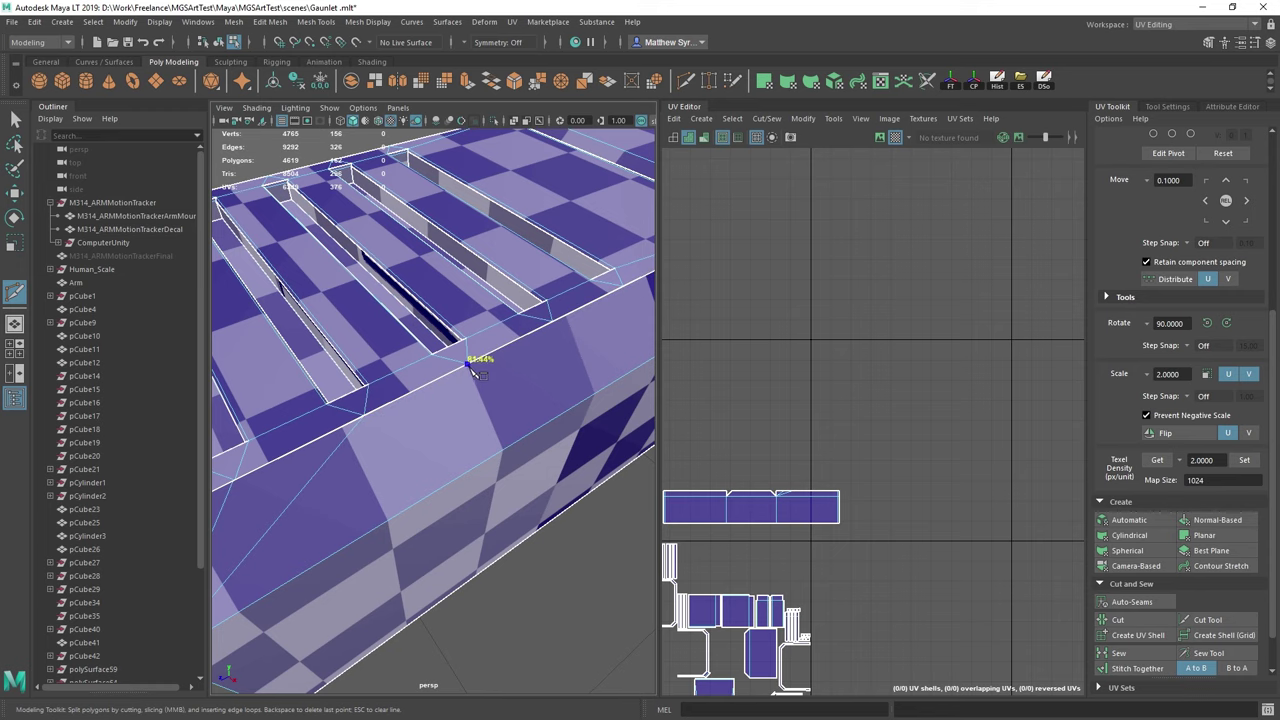
click(469, 364)
scroll(478, 372, down, 5)
key(q)
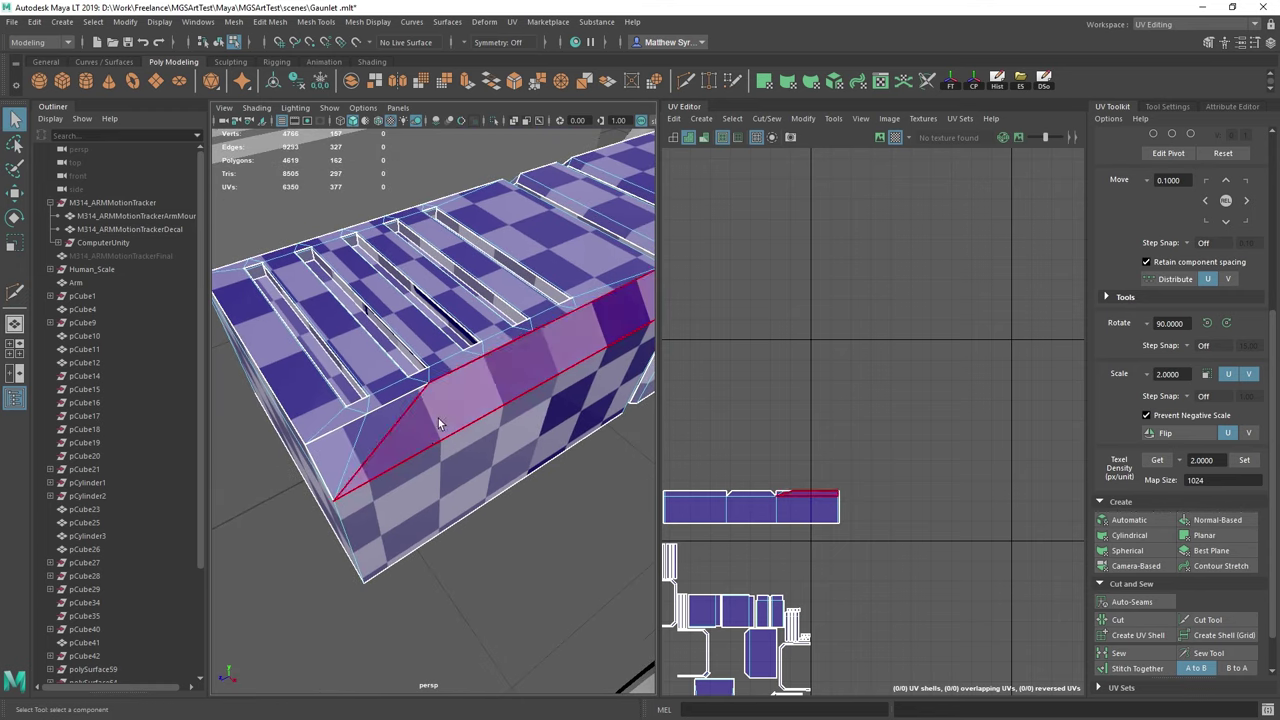
Multi-Cut a third edge across the chamfer face from beside the third slot to the box's end corner
key(g)
click(483, 357)
click(334, 498)
key(q)
Multi-Cut two edges across the chamfer face from beside the fourth and fifth slots to the box's opposite end corner
alt+drag(540, 345, 394, 334)
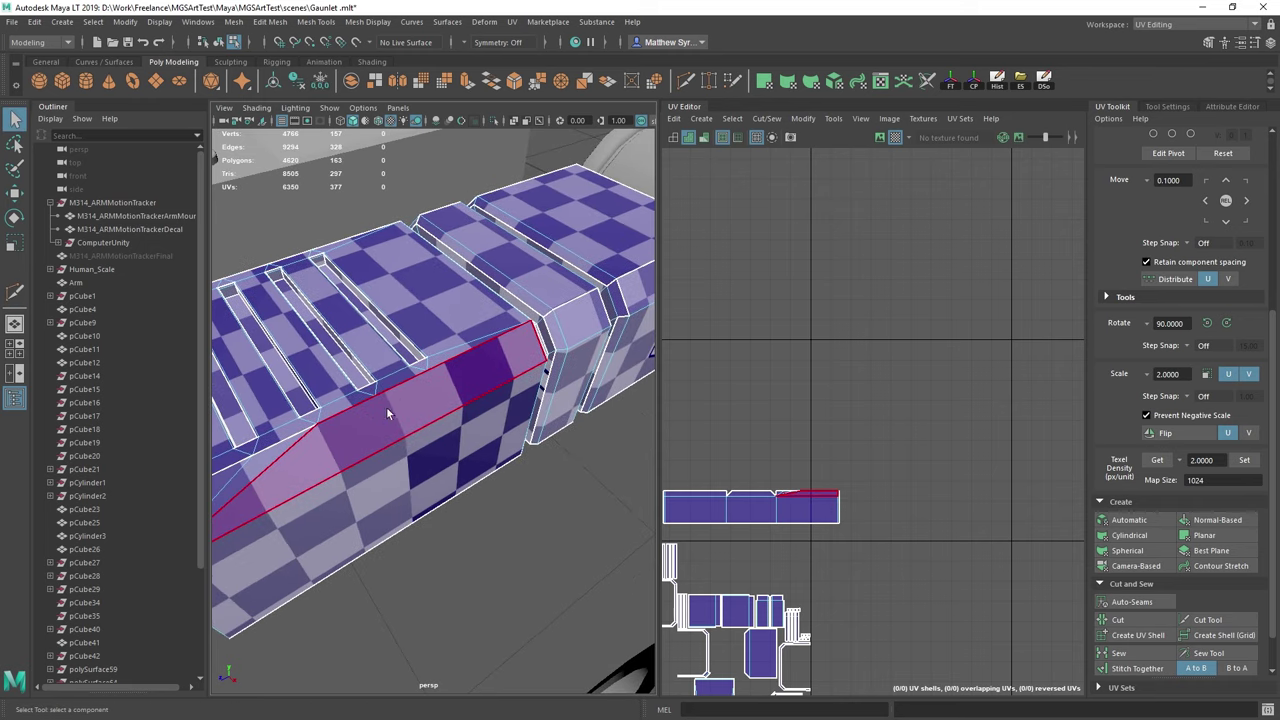
key(ctrl+shift+x)
click(376, 394)
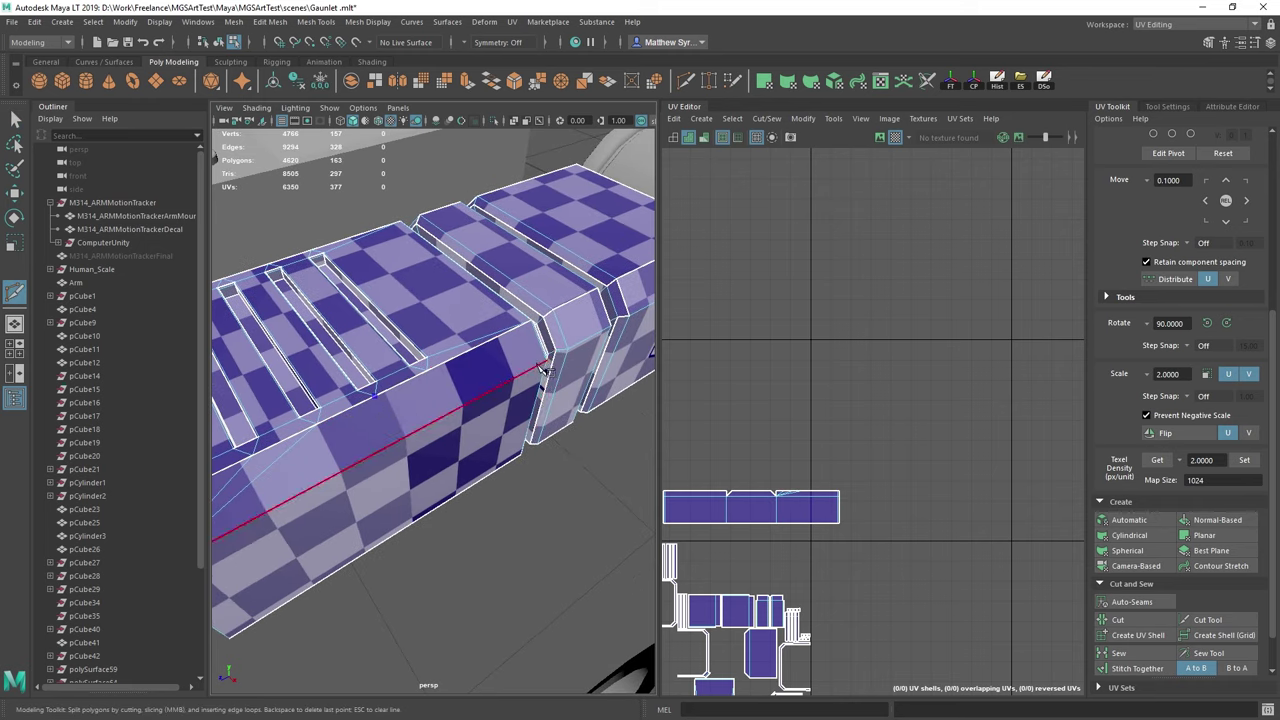
key(q)
key(ctrl+shift+x)
click(431, 369)
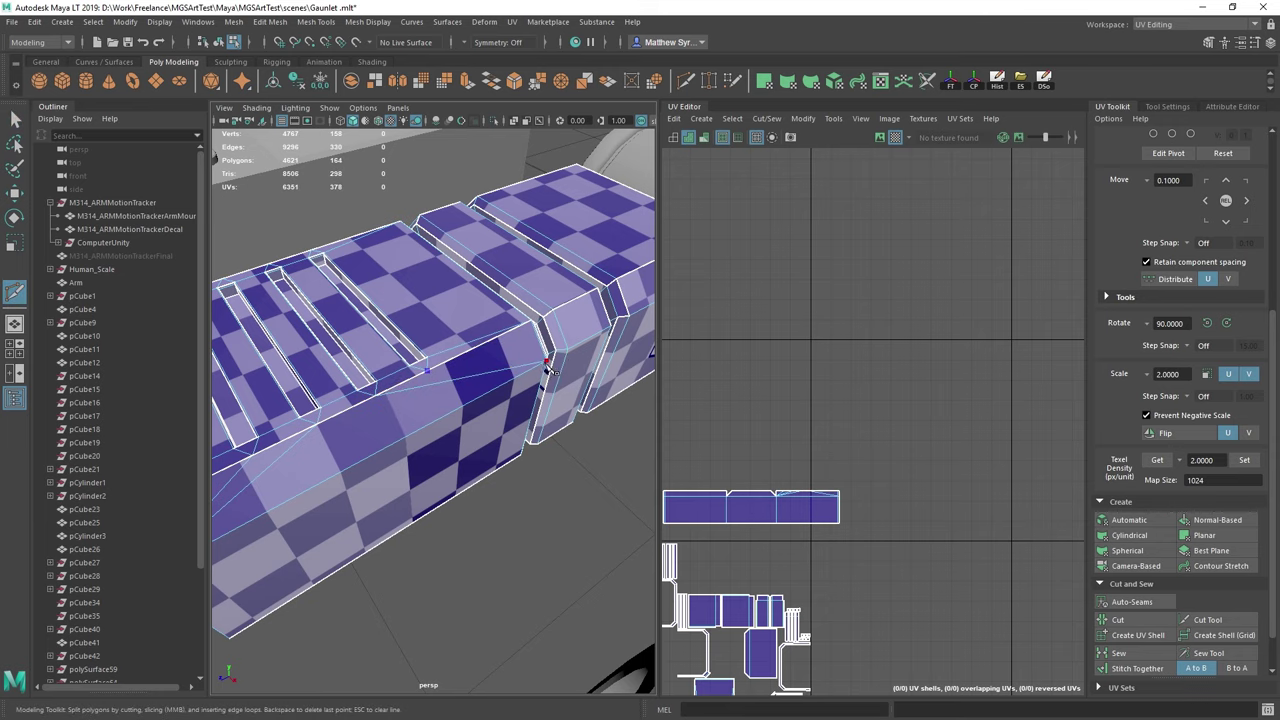
click(547, 364)
key(q)
Merge the vertices where the new cuts meet at the chamfer's two end corners
scroll(540, 368, down, 4)
alt+drag(497, 380, 443, 374)
scroll(443, 374, up, 5)
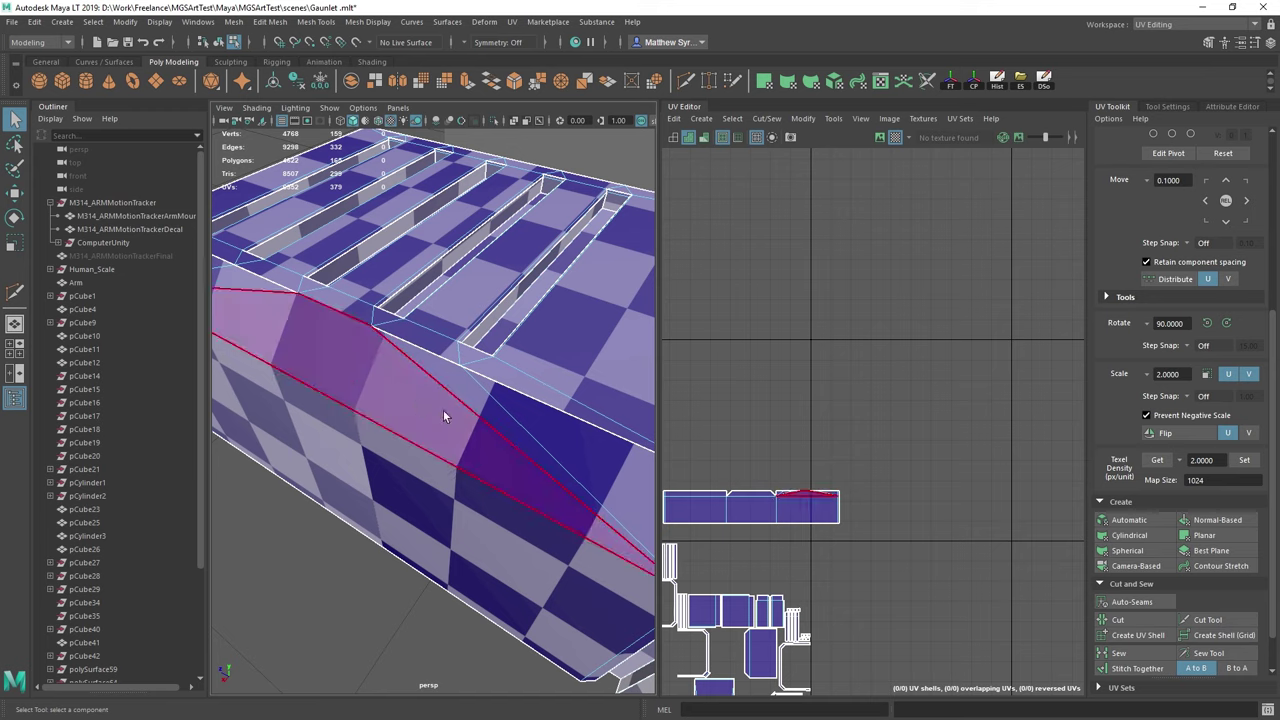
right_drag(537, 339, 472, 343)
scroll(500, 405, up, 5)
alt+drag(529, 414, 480, 441)
shift+right_drag(571, 403, 626, 280)
scroll(529, 334, down, 5)
alt+drag(529, 334, 377, 320)
scroll(350, 335, up, 3)
click(285, 320)
key(g)
Merge the overlapping vertices on the chamfer's upper edge beside the first slot
scroll(395, 330, down, 4)
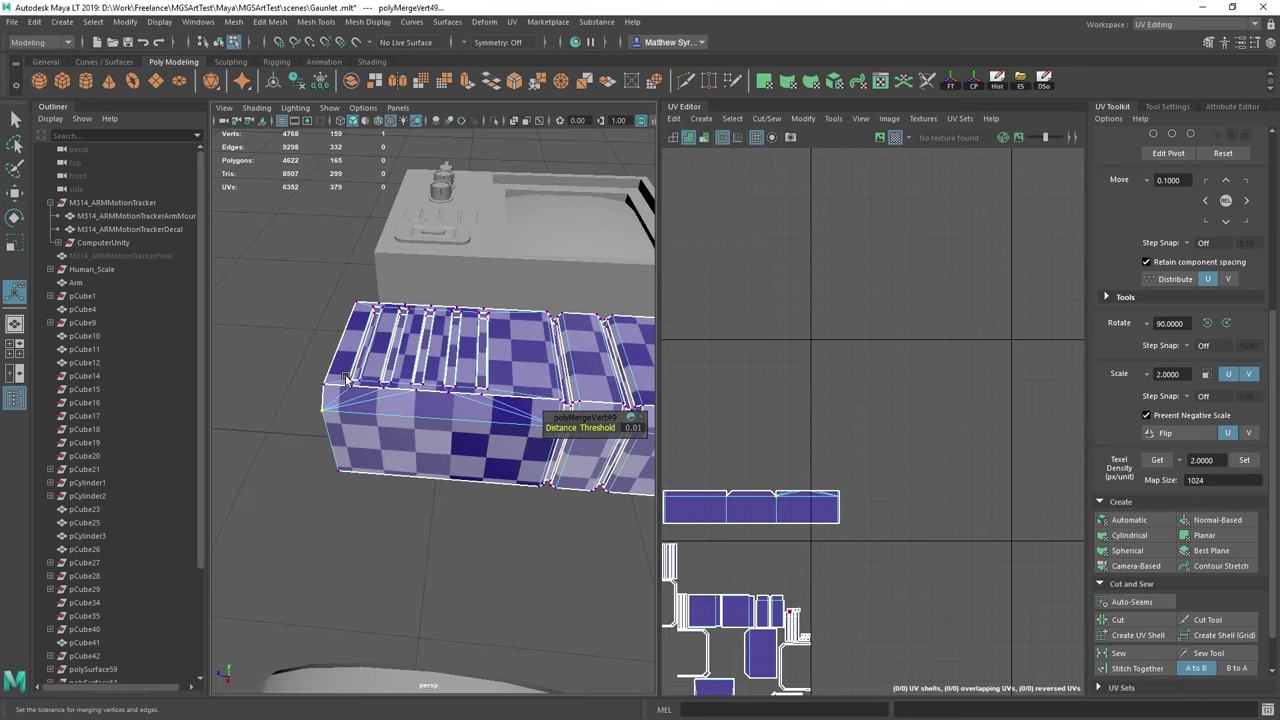
drag(347, 381, 358, 398)
scroll(375, 318, up, 5)
alt+middle_drag(375, 320, 449, 409)
scroll(442, 413, up, 2)
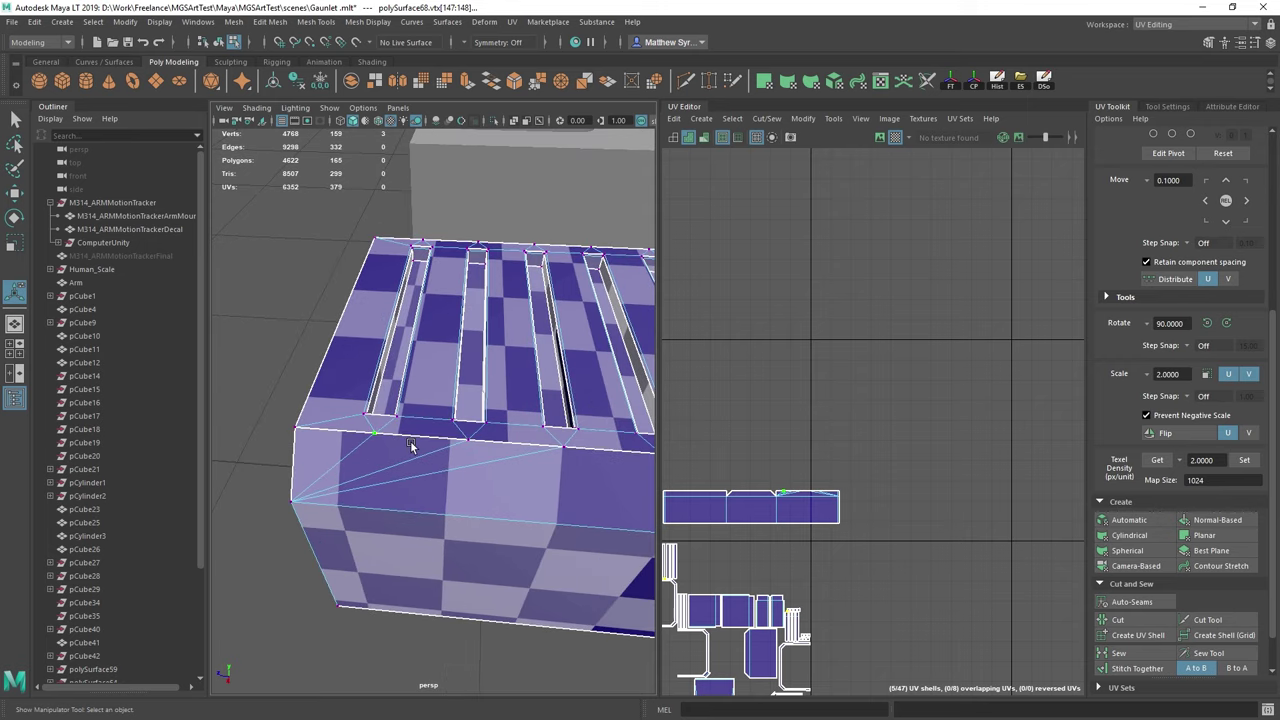
alt+drag(411, 432, 522, 465)
click(508, 439)
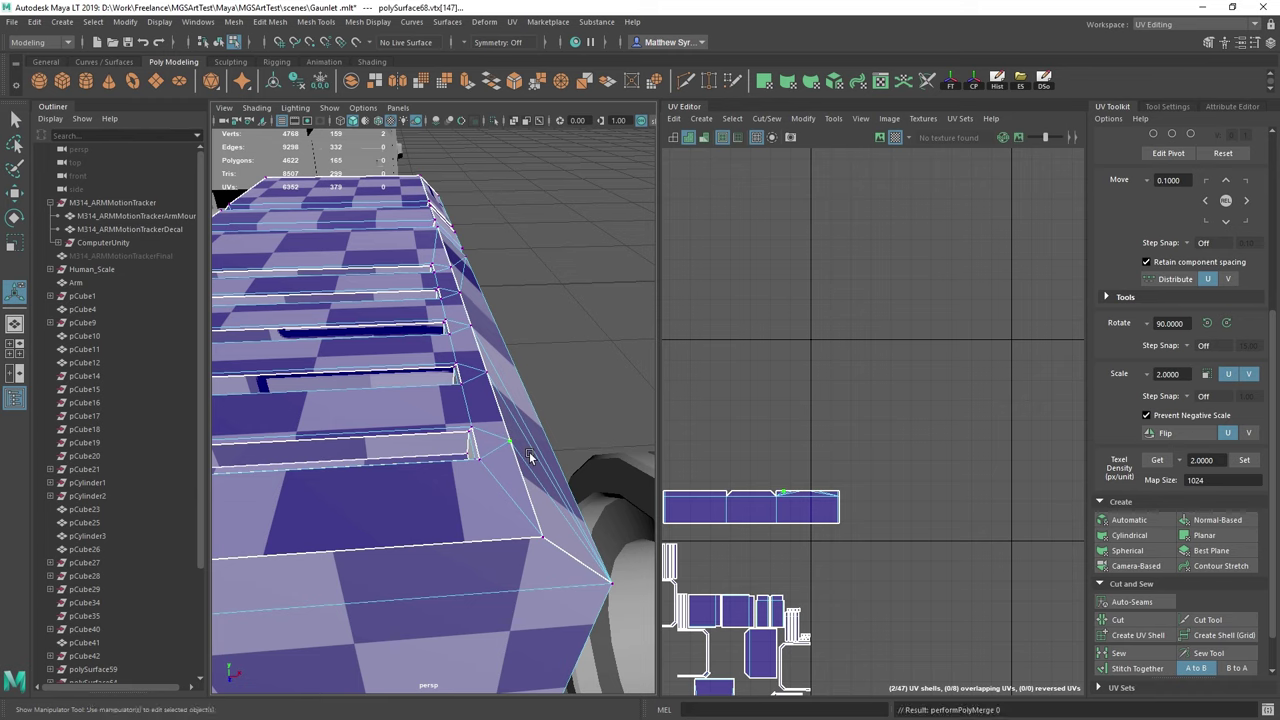
key(g)
Merge the overlapping vertex pairs on the chamfer's upper edge beside each of the remaining slots
drag(478, 361, 493, 376)
key(g)
drag(463, 309, 480, 332)
key(g)
click(464, 294)
key(g)
alt+drag(448, 219, 804, 312)
key(g)
key(g)
alt+middle_drag(330, 375, 436, 377)
right_drag(435, 377, 500, 314)
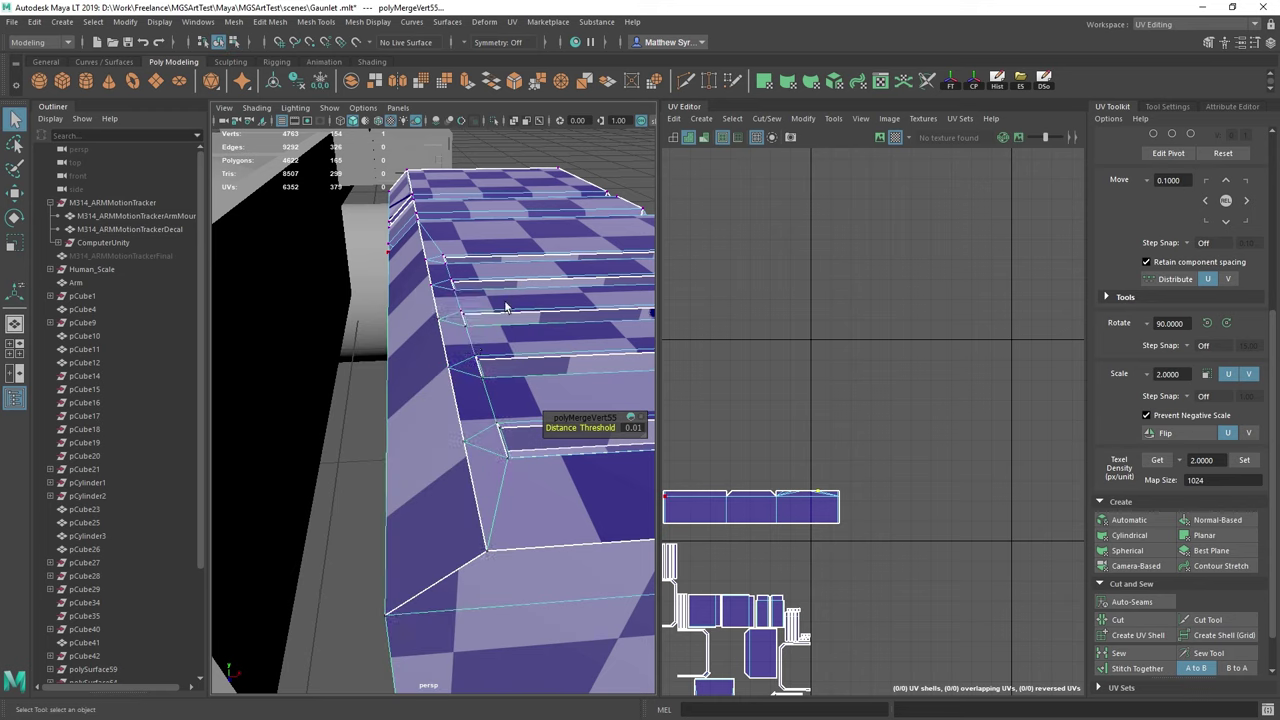
Stitch the slotted top's UV shell onto the chamfered side panel in the box's long UV strip
alt+drag(482, 384, 458, 390)
scroll(457, 364, up, 3)
scroll(457, 364, down, 6)
scroll(486, 376, up, 4)
click(800, 493)
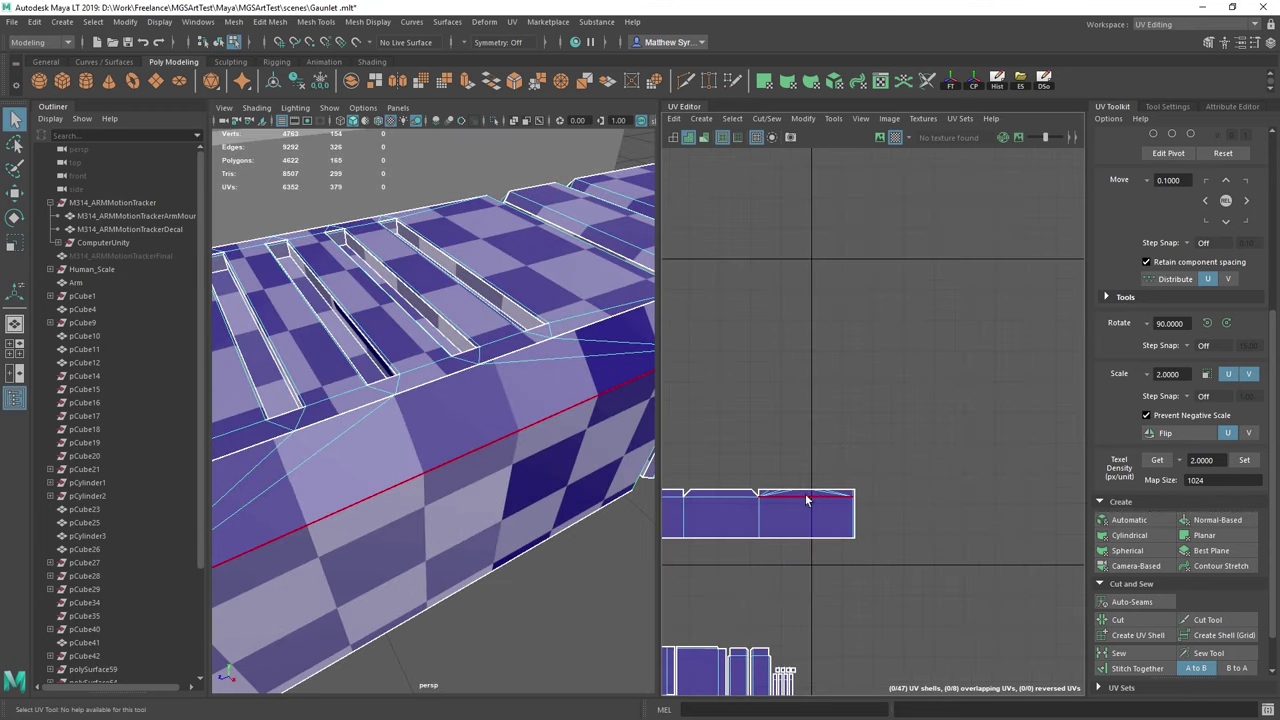
scroll(860, 480, up, 2)
shift+right_drag(924, 400, 921, 373)
scroll(912, 423, up, 3)
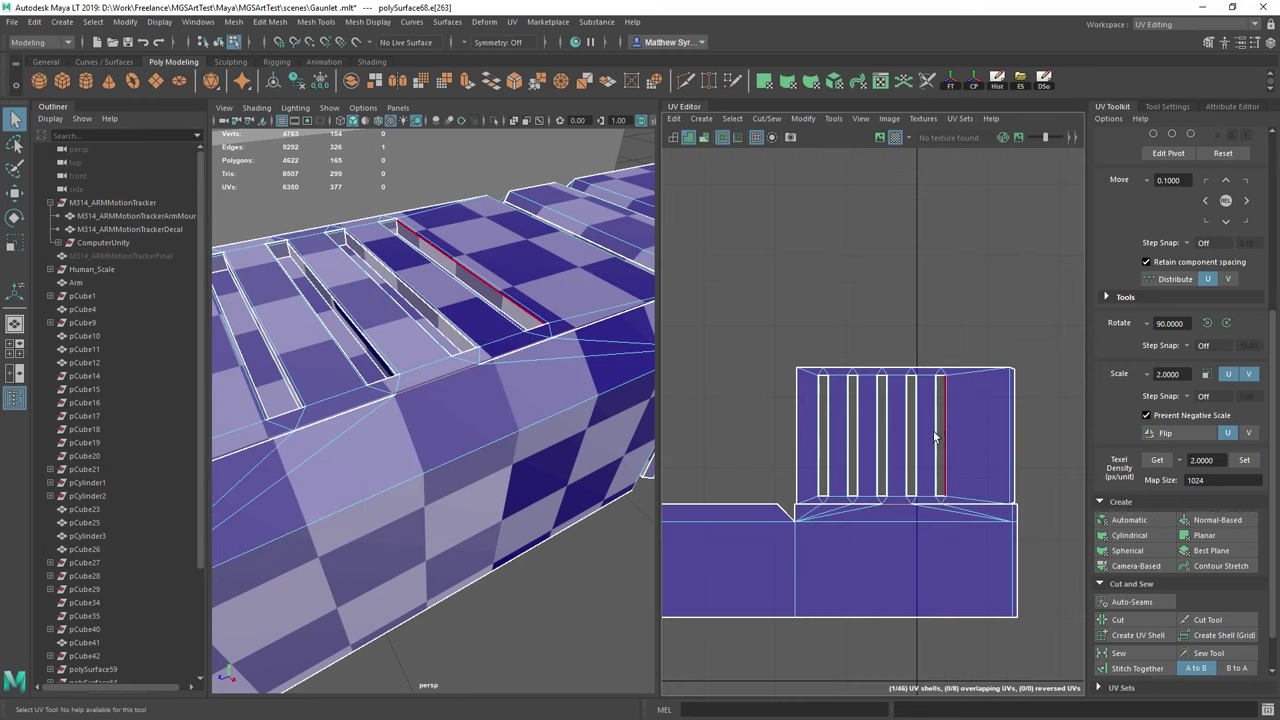
Align the slotted top's border UVs along U with the side panel's edge at the first slot's end
alt+middle_drag(879, 437, 832, 387)
scroll(832, 387, up, 2)
alt+middle_drag(757, 431, 801, 431)
drag(762, 269, 754, 316)
drag(774, 462, 774, 465)
shift+right_drag(777, 239, 781, 290)
Align the paired UVs at the slot tips along U with their matching points on the chamfer's upper edge
scroll(786, 336, up, 4)
scroll(790, 350, up, 1)
scroll(768, 395, down, 2)
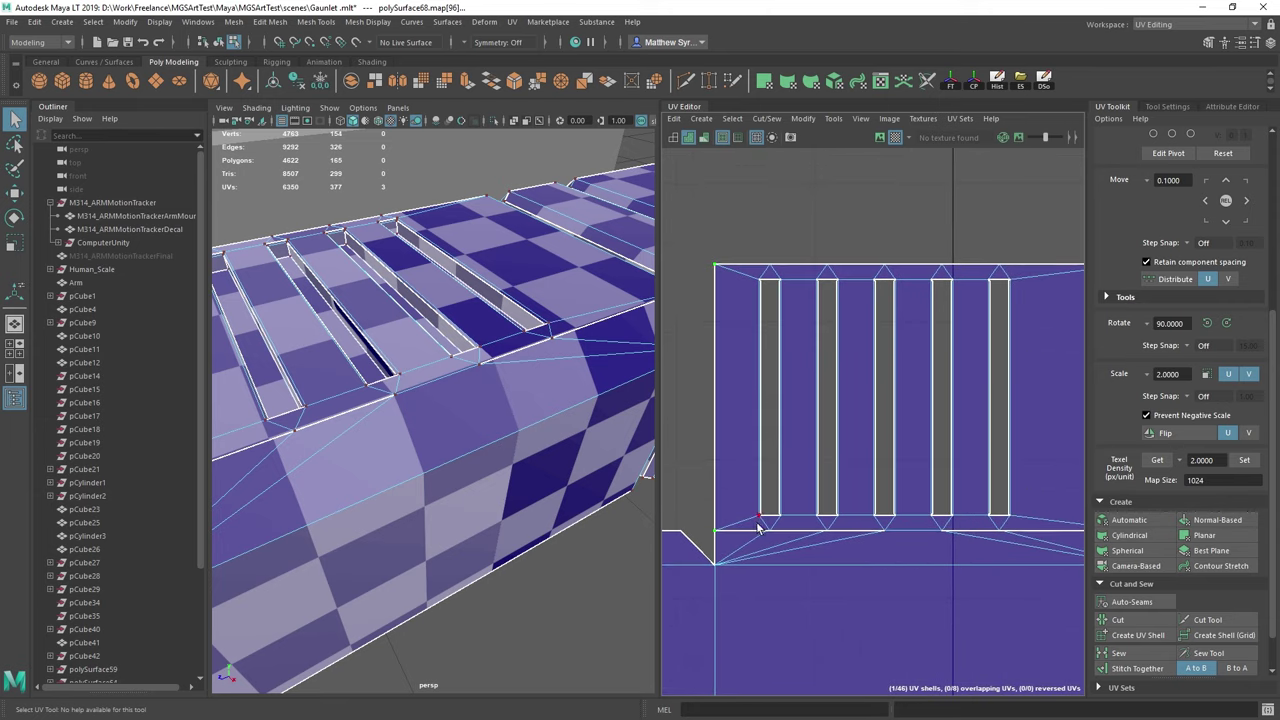
shift+right_drag(797, 484, 802, 445)
alt+middle_drag(821, 460, 769, 428)
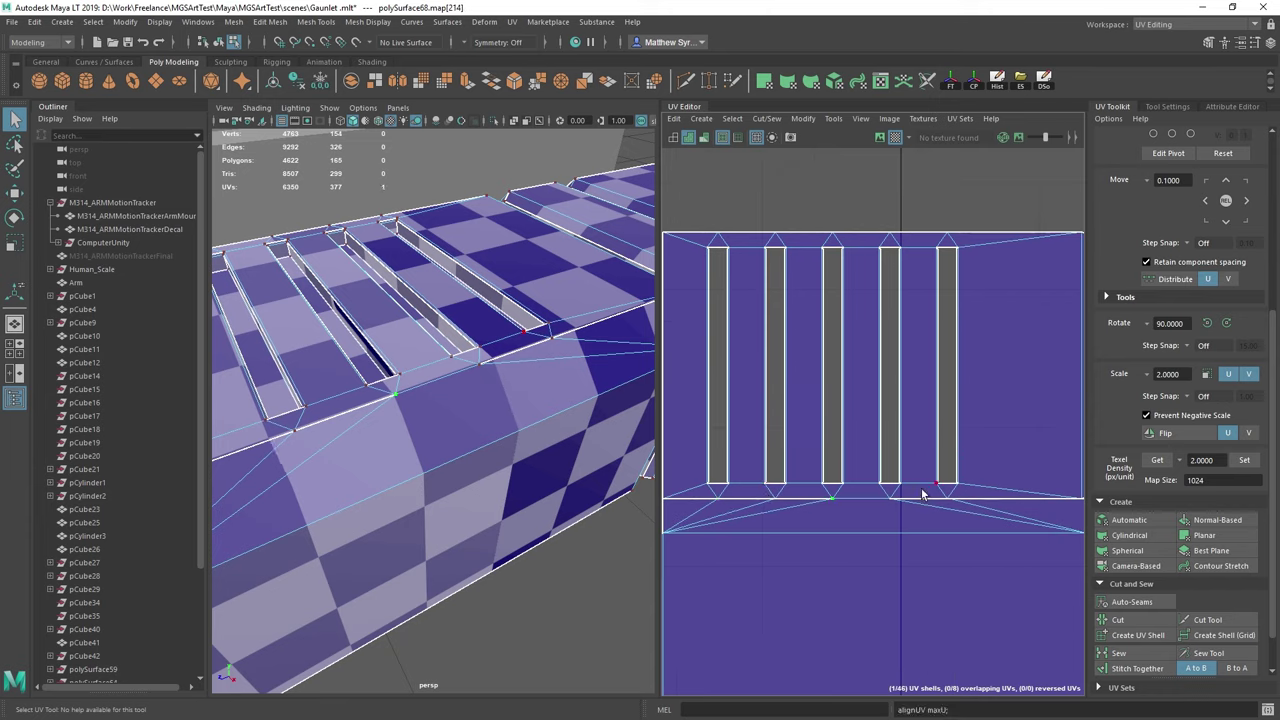
alt+middle_drag(920, 494, 763, 496)
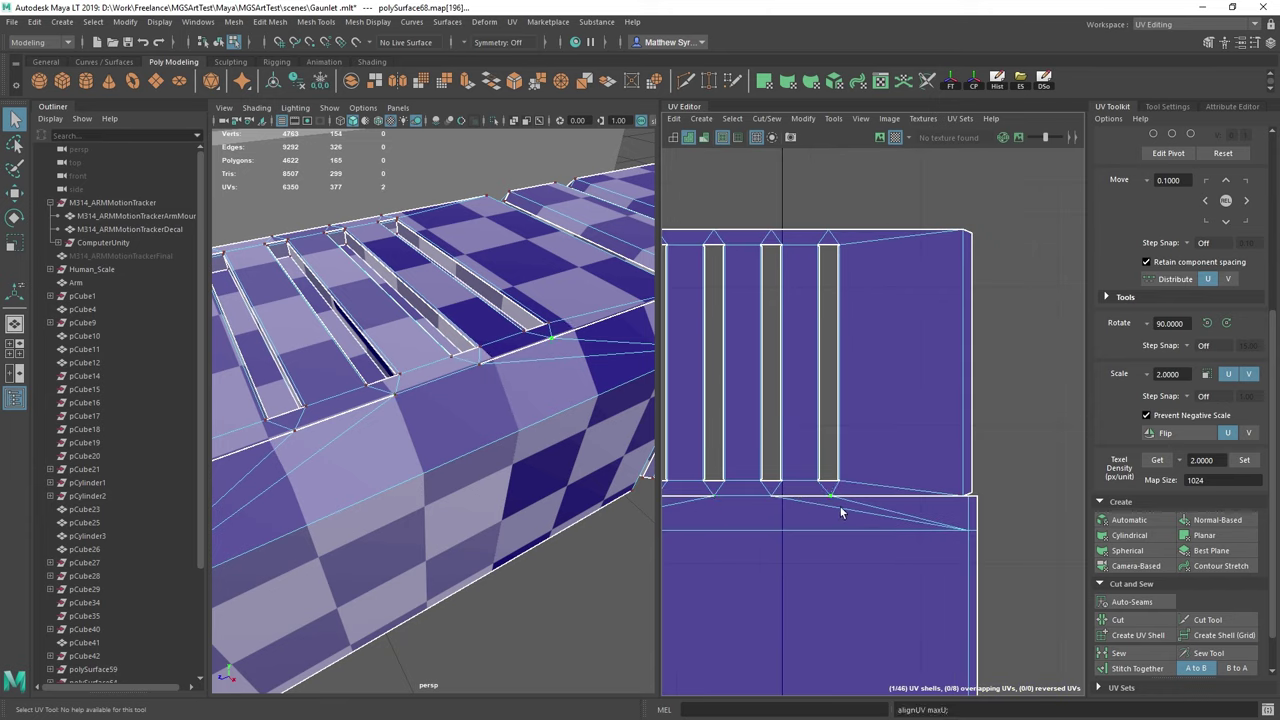
shift+right_drag(854, 403, 878, 417)
Align the slotted top's far border UVs and its inner edge column to maximum U, matching the side panel's end
alt+middle_drag(978, 405, 801, 434)
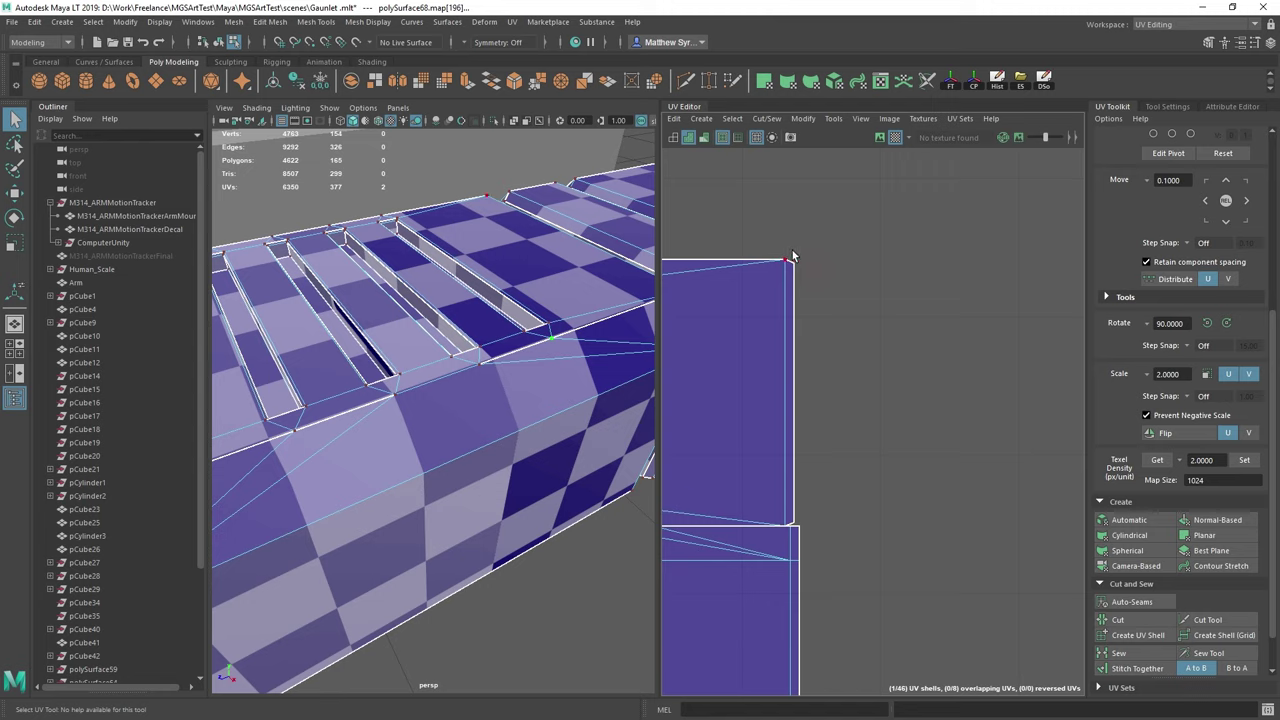
shift+drag(791, 256, 803, 596)
shift+right_drag(866, 345, 925, 358)
drag(783, 521, 793, 537)
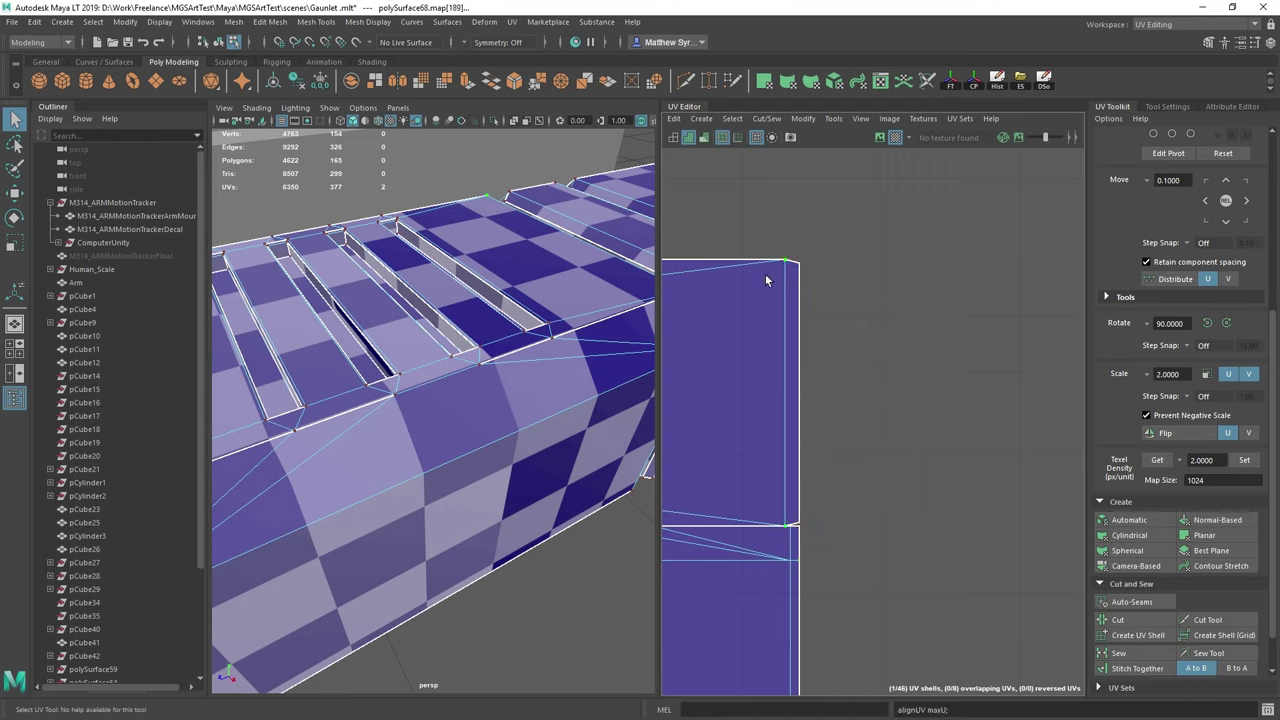
drag(766, 228, 792, 541)
key(g)
alt+right_drag(759, 337, 707, 367)
alt+middle_drag(707, 367, 1012, 399)
alt+right_drag(858, 399, 957, 417)
alt+middle_drag(957, 417, 660, 363)
alt+right_drag(1003, 356, 980, 360)
alt+middle_drag(980, 360, 720, 377)
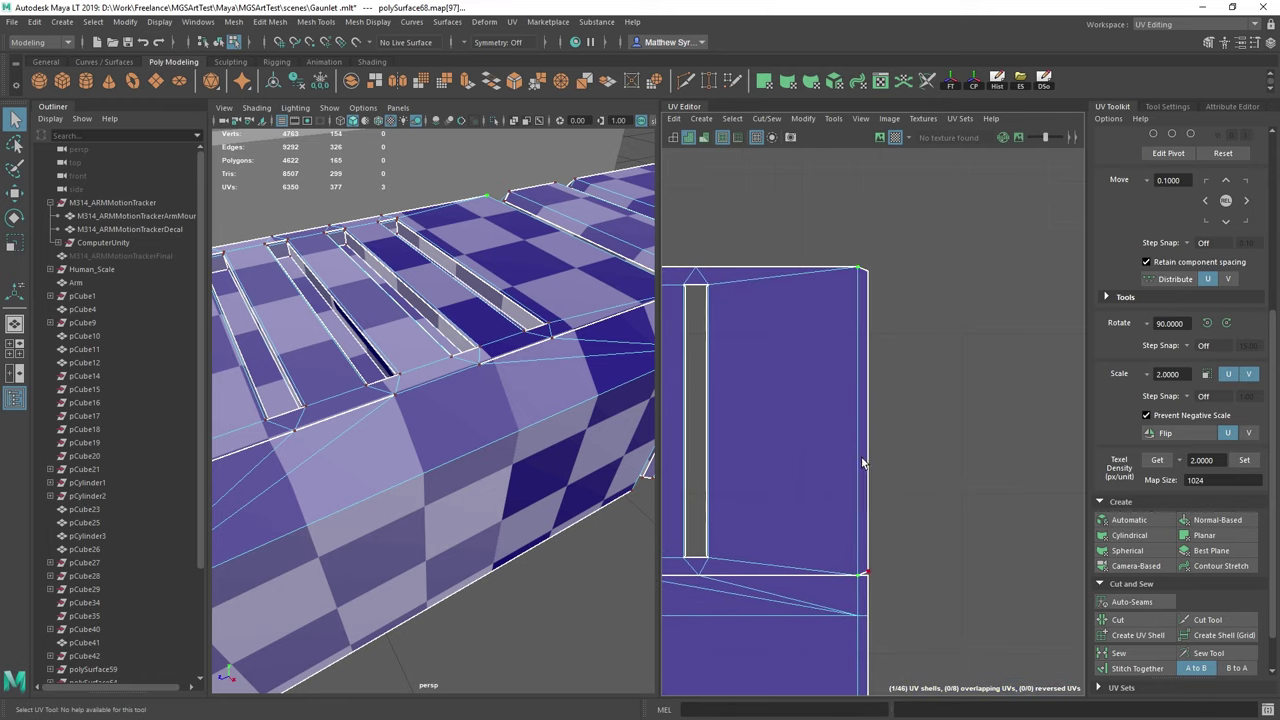
drag(896, 591, 897, 594)
shift+right_drag(905, 441, 953, 460)
key(ctrl+z)
Align the UVs at the slotted top's two far end corners along V to square off the shell
drag(895, 595, 897, 597)
shift+right_drag(811, 394, 965, 457)
shift+right_drag(907, 252, 1038, 272)
Sew the remaining open UV seam between the slotted top and the chamfer faces
alt+right_drag(892, 345, 851, 378)
alt+middle_drag(803, 391, 886, 406)
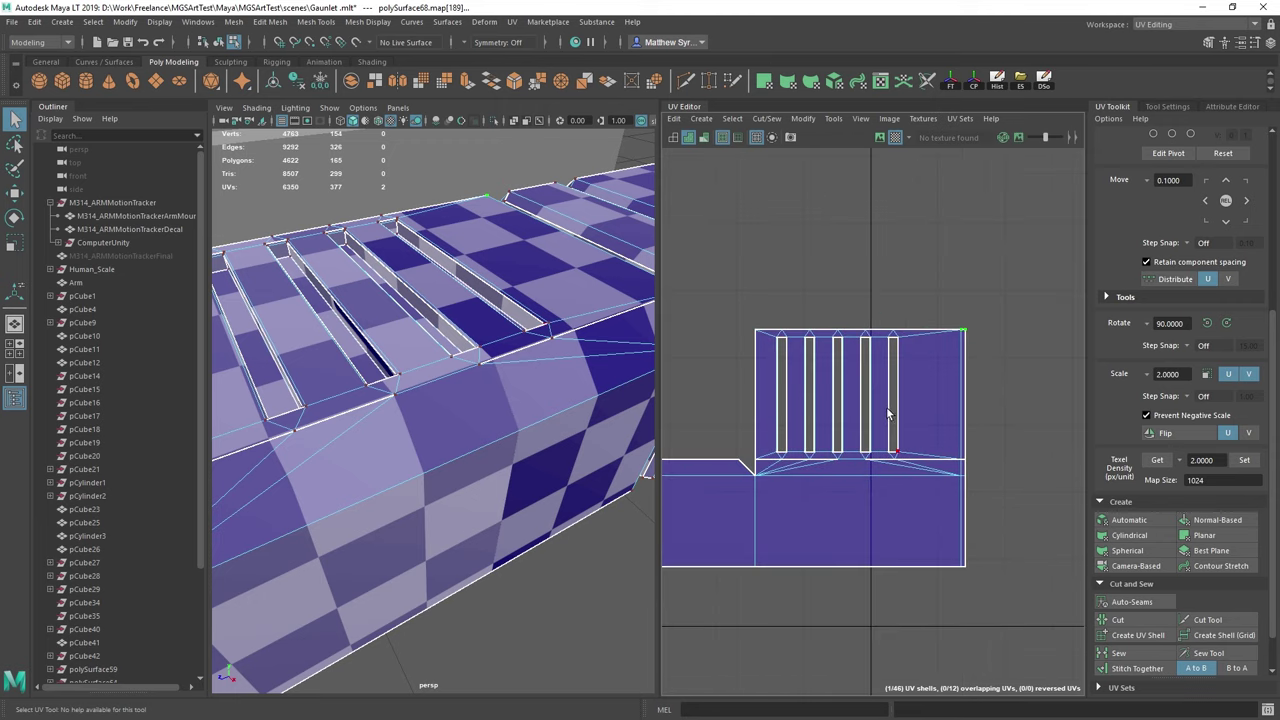
double_click(896, 408)
scroll(908, 418, up, 3)
shift+right_drag(925, 368, 979, 403)
alt+middle_drag(740, 491, 838, 488)
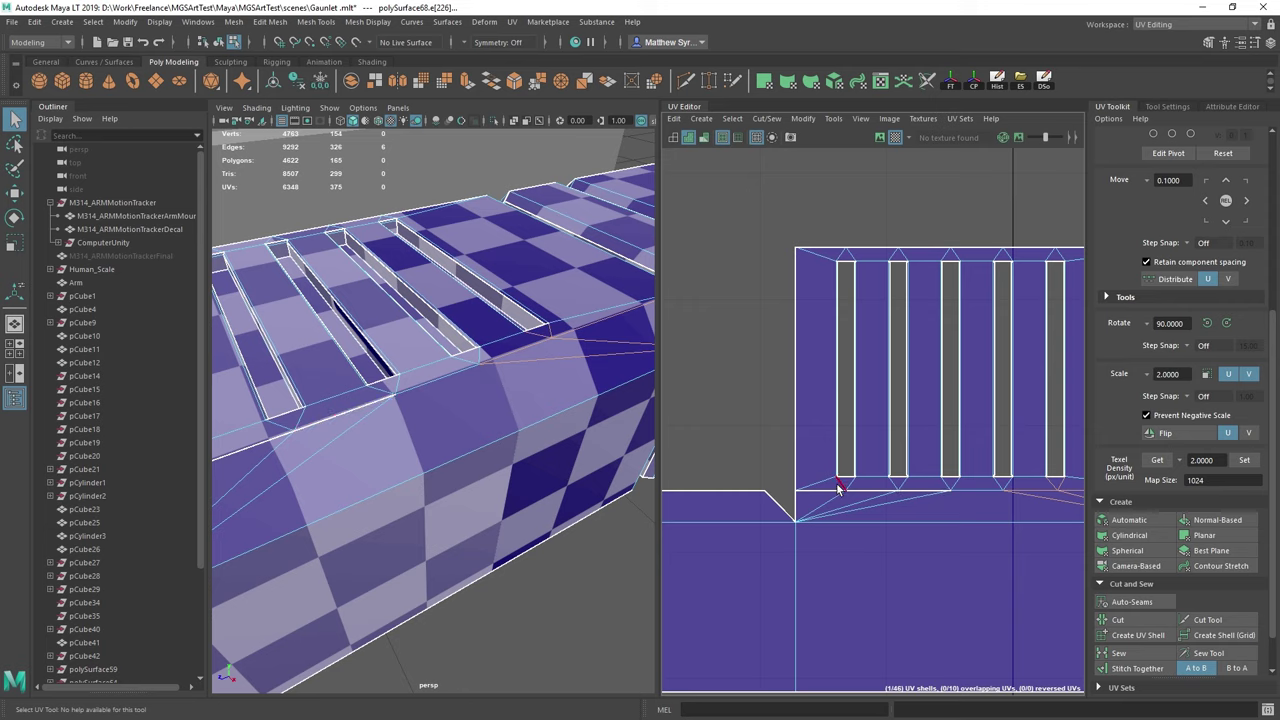
drag(957, 512, 957, 510)
key(g)
Multi-Cut the chamfer on the box's other long side from its end corner to the vertex beside the nearest slot
alt+drag(563, 332, 571, 357)
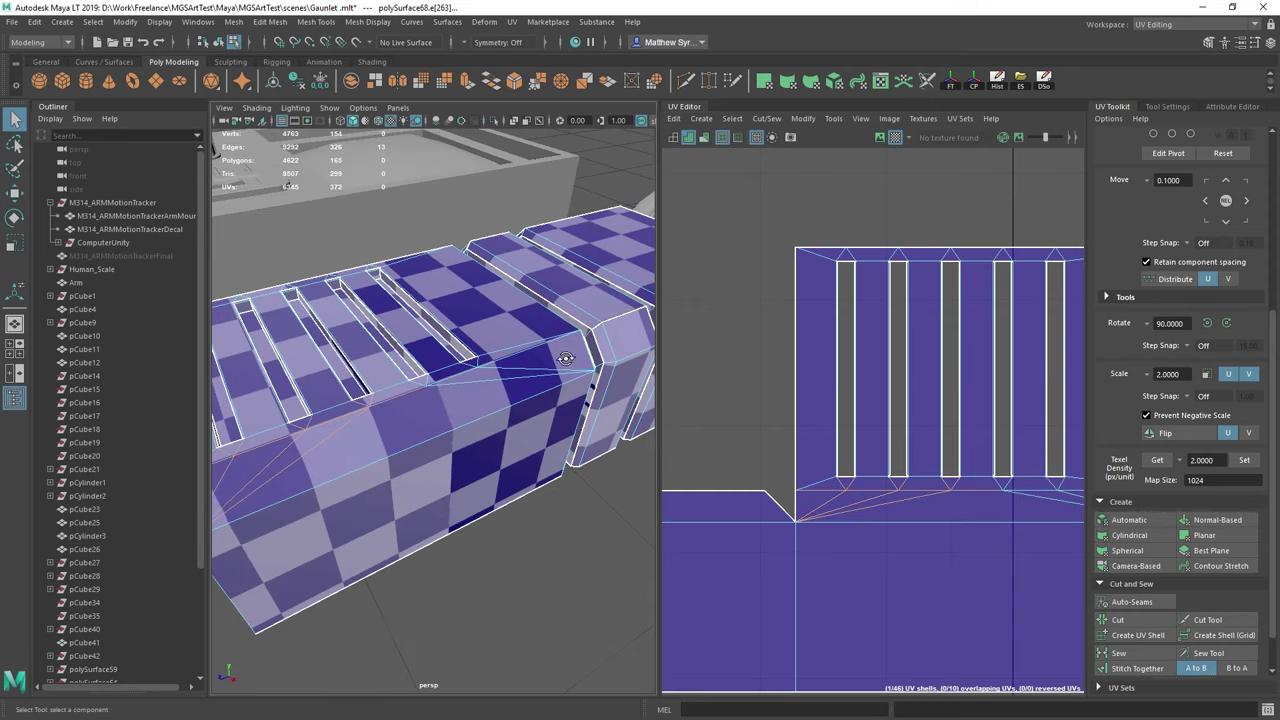
scroll(571, 357, up, 2)
alt+middle_drag(571, 357, 557, 385)
alt+drag(557, 385, 484, 417)
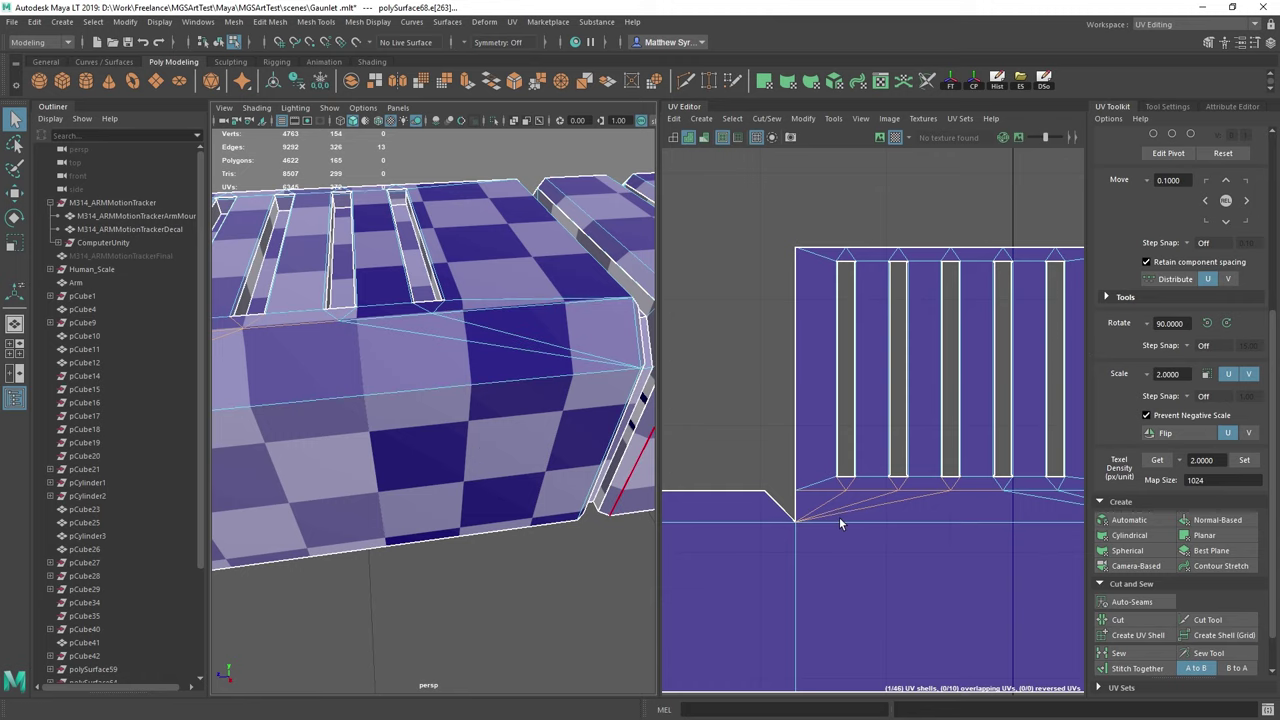
alt+drag(530, 315, 607, 336)
alt+right_drag(607, 336, 443, 289)
mouse_move(340, 298)
alt+mouse_down()
mouse_move(385, 365)
mouse_move(432, 391)
mouse_move(434, 358)
alt+mouse_up()
mouse_move(434, 358)
alt+right_down()
mouse_move(540, 318)
mouse_move(451, 313)
mouse_move(563, 429)
mouse_move(522, 402)
alt+right_up()
click(513, 529)
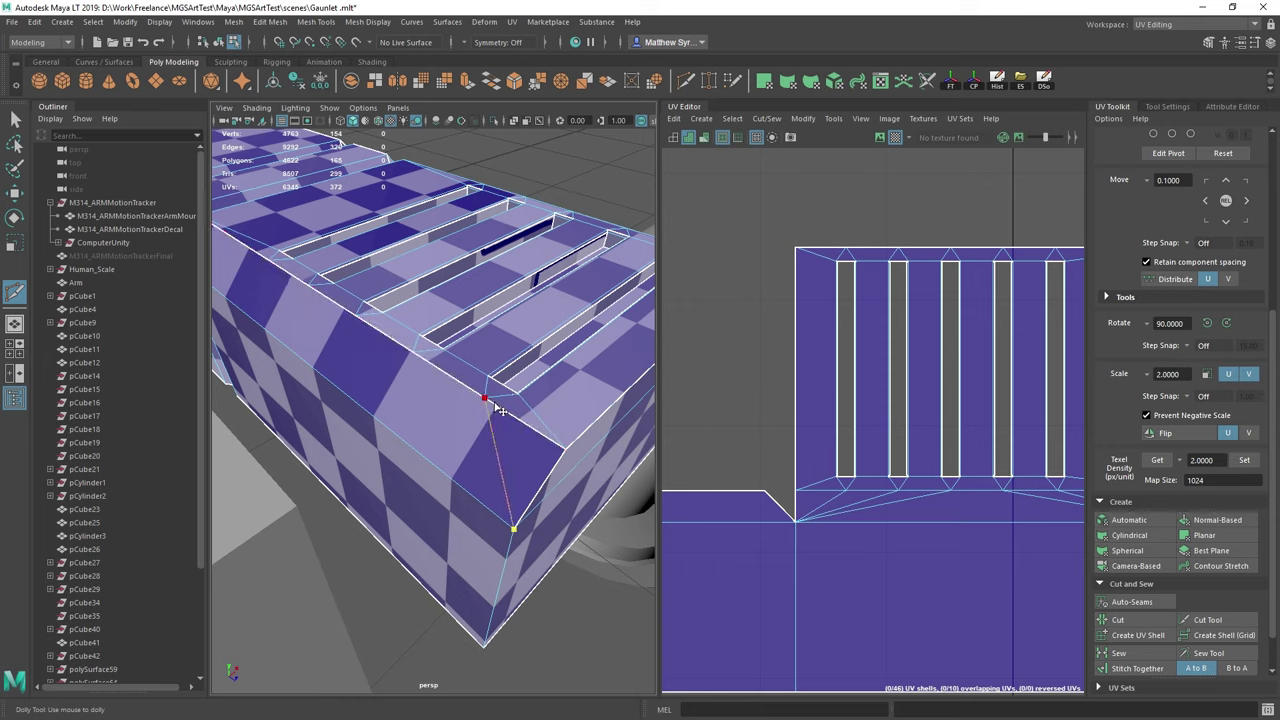
click(484, 398)
key(Return)
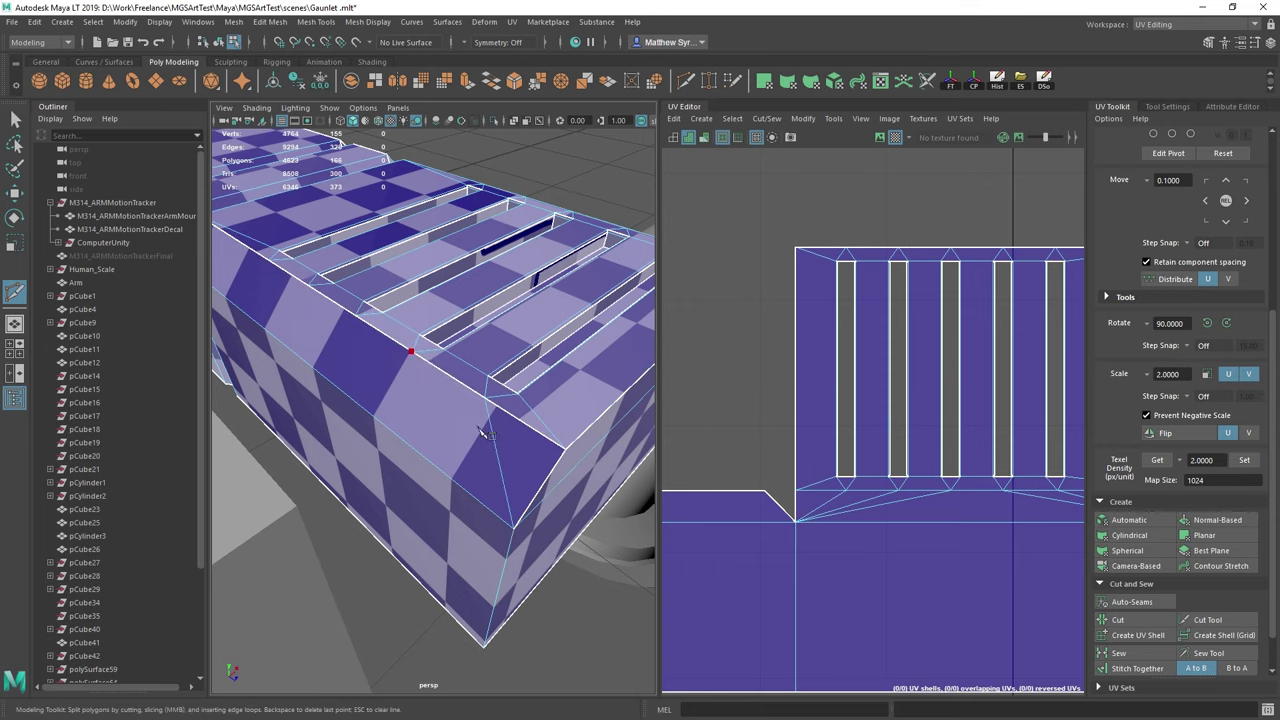
Multi-Cut two more edges on this chamfer from beside the second and third slots to the same end corner
alt+drag(515, 529, 429, 357)
alt+middle_drag(430, 372, 471, 391)
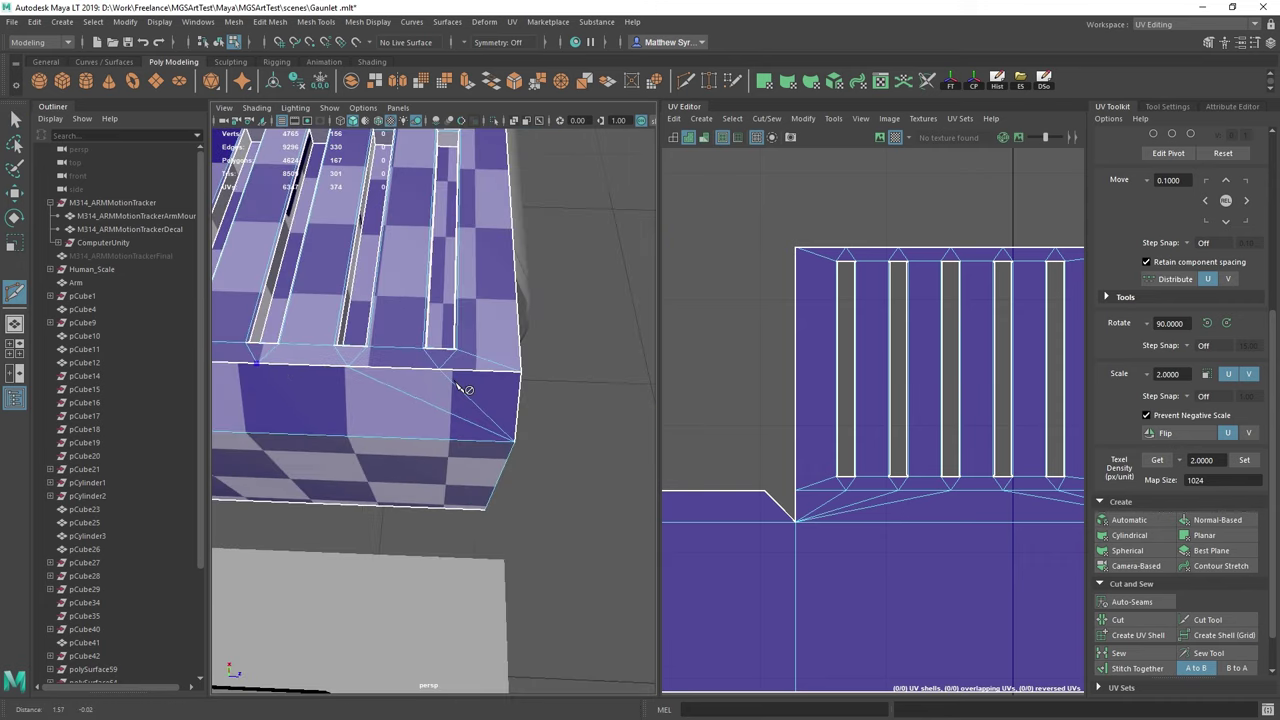
key(q)
Multi-Cut this chamfer from beside the last two slots to its opposite end corner
alt+middle_drag(345, 354, 618, 372)
key(g)
alt+middle_drag(494, 375, 466, 432)
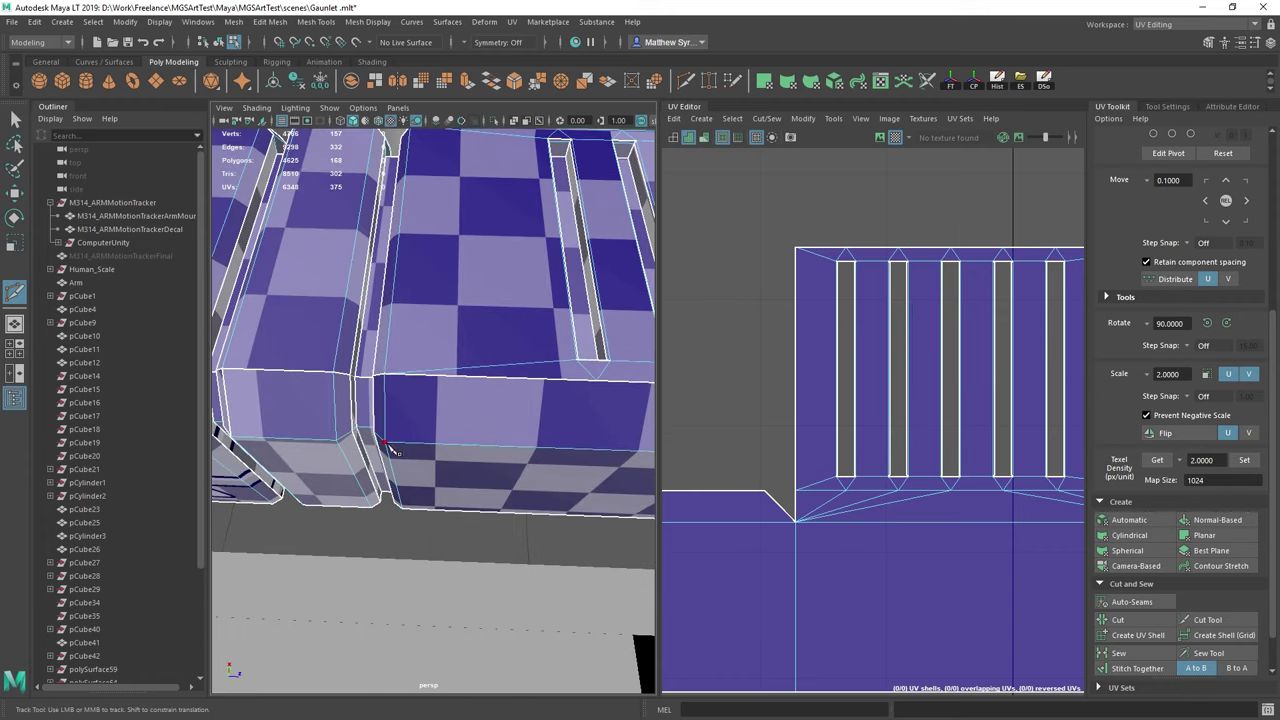
key(q)
alt+middle_drag(620, 408, 549, 417)
key(g)
click(530, 404)
click(470, 430)
click(314, 469)
key(q)
Merge the overlapping vertices beside the slots along this second chamfer's upper edge
right_drag(547, 412, 504, 376)
shift+right_drag(564, 420, 556, 384)
key(f)
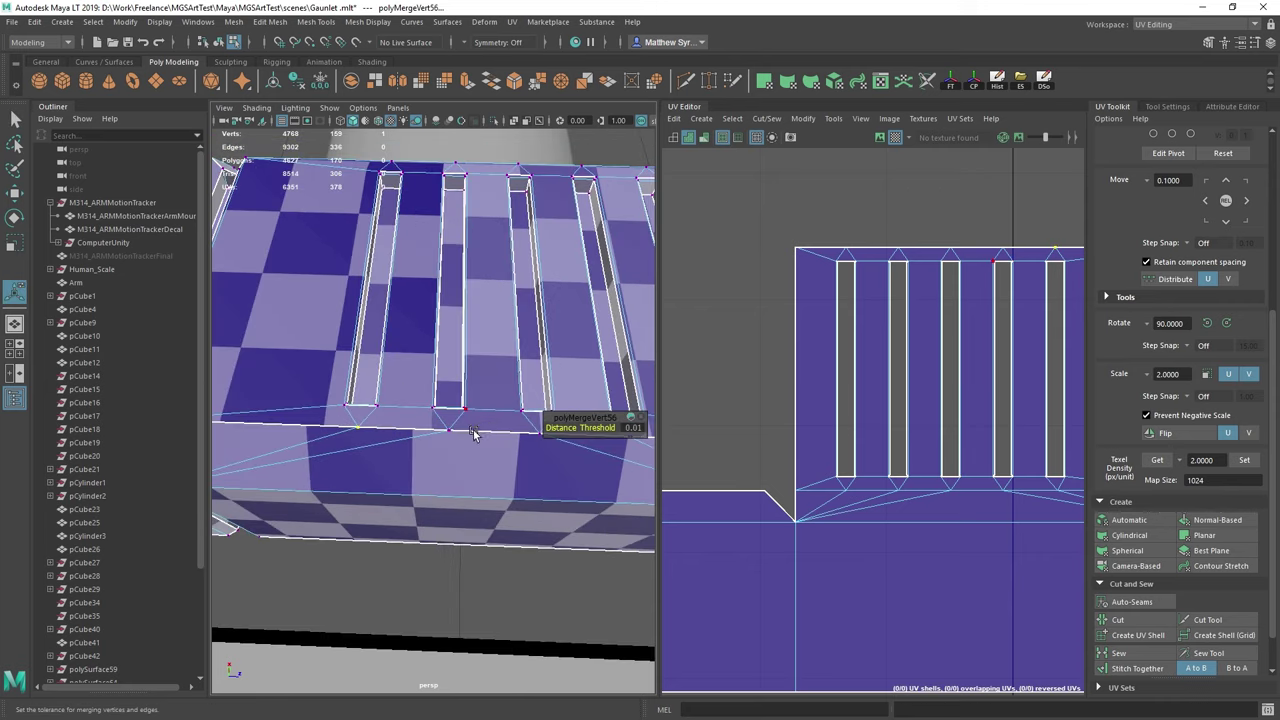
drag(451, 438, 456, 438)
key(g)
alt+middle_drag(590, 440, 368, 426)
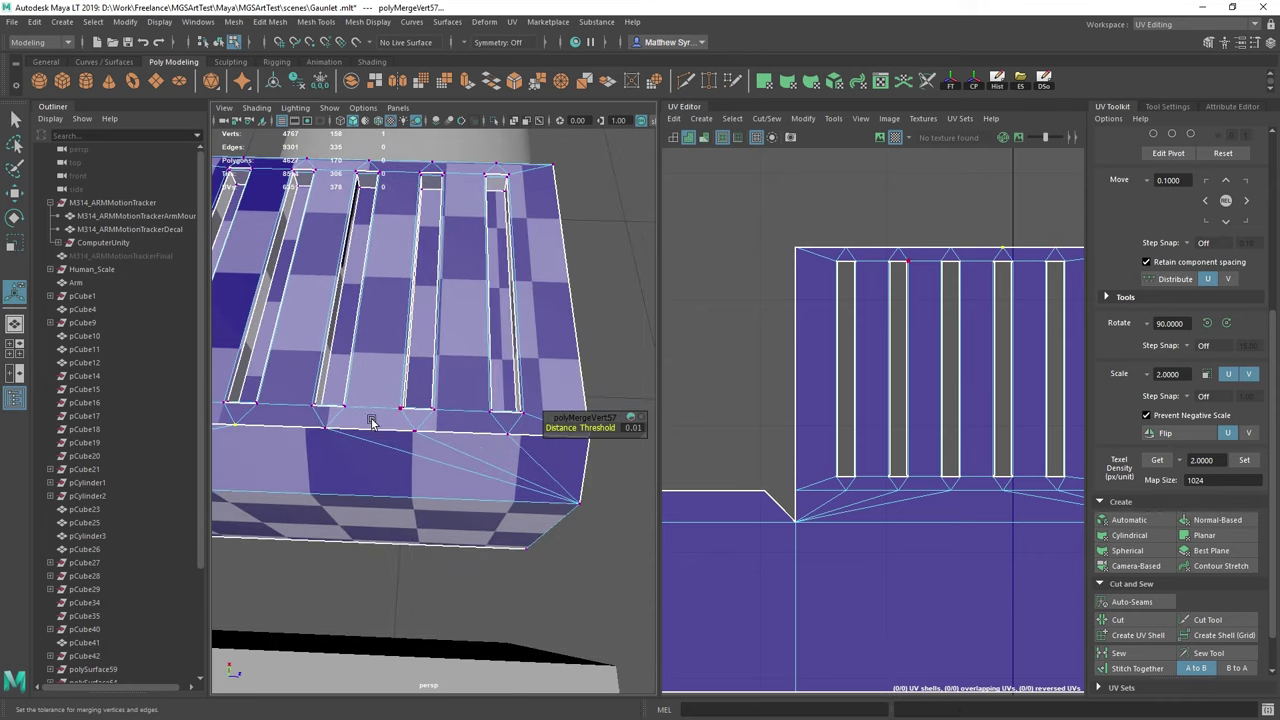
drag(317, 419, 517, 438)
key(g)
key(g)
key(g)
scroll(984, 341, down, 6)
alt+middle_drag(983, 342, 969, 373)
right_drag(980, 375, 990, 350)
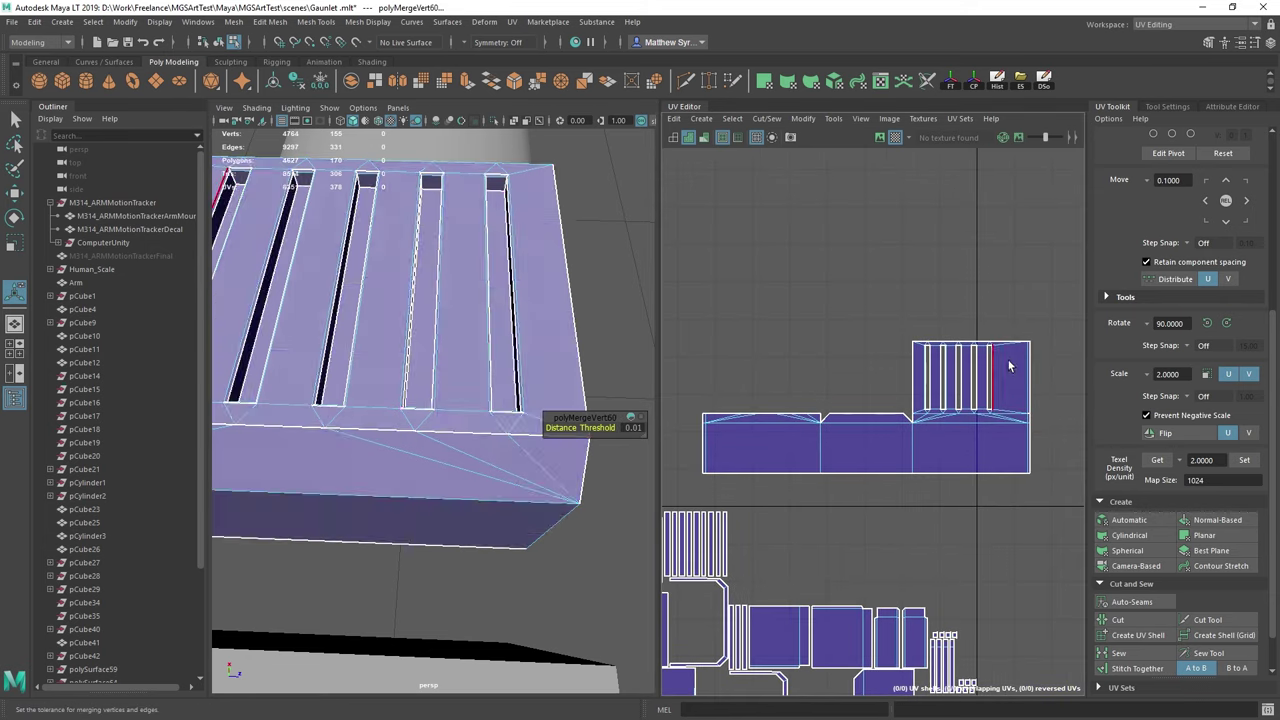
click(1010, 338)
mouse_move(1003, 226)
shift+right_down()
mouse_move(1004, 260)
mouse_move(1003, 226)
shift+right_up()
Separate the faces of the UV strip's end panel with the second chamfer into their own UV shell
right_drag(800, 393, 801, 426)
drag(687, 378, 815, 497)
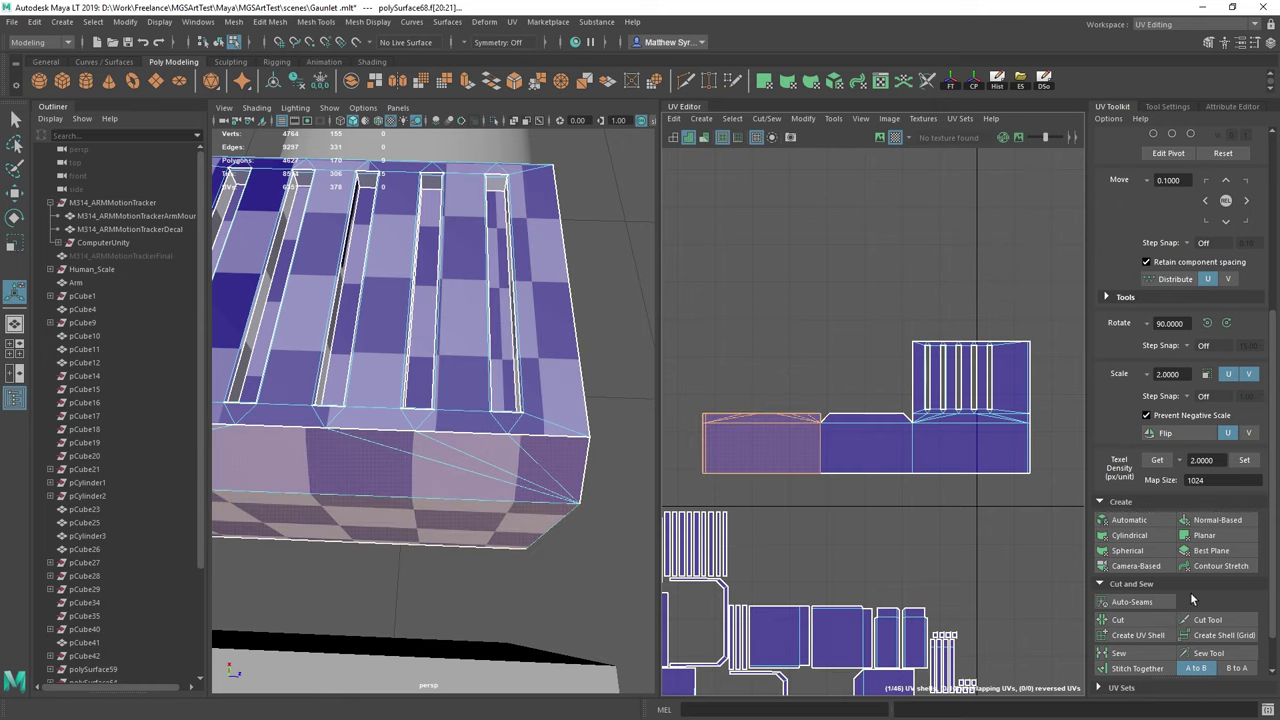
scroll(1190, 598, down, 2)
click(1138, 588)
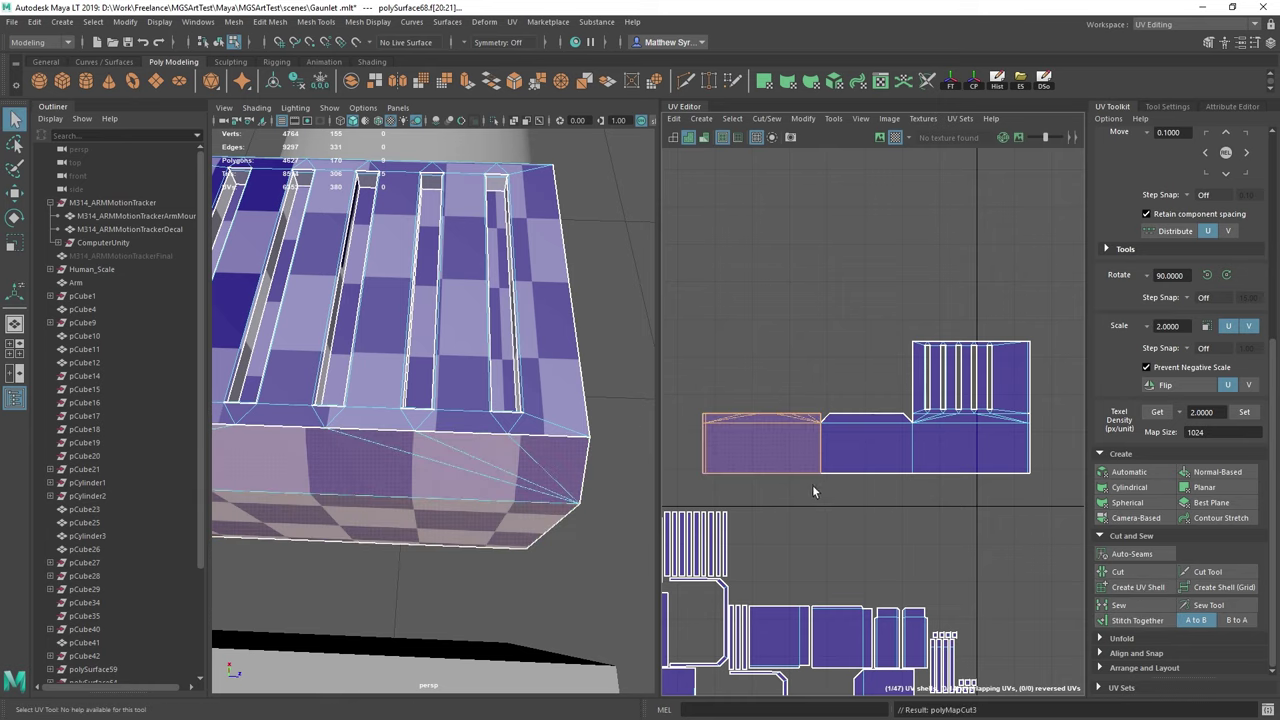
Move the separated side panel shell to the empty space above the slotted top
click(773, 432)
right_drag(794, 393, 794, 430)
double_click(794, 432)
key(w)
drag(763, 443, 928, 290)
alt+middle_drag(928, 290, 737, 350)
alt+right_drag(737, 350, 820, 354)
alt+middle_drag(735, 371, 925, 392)
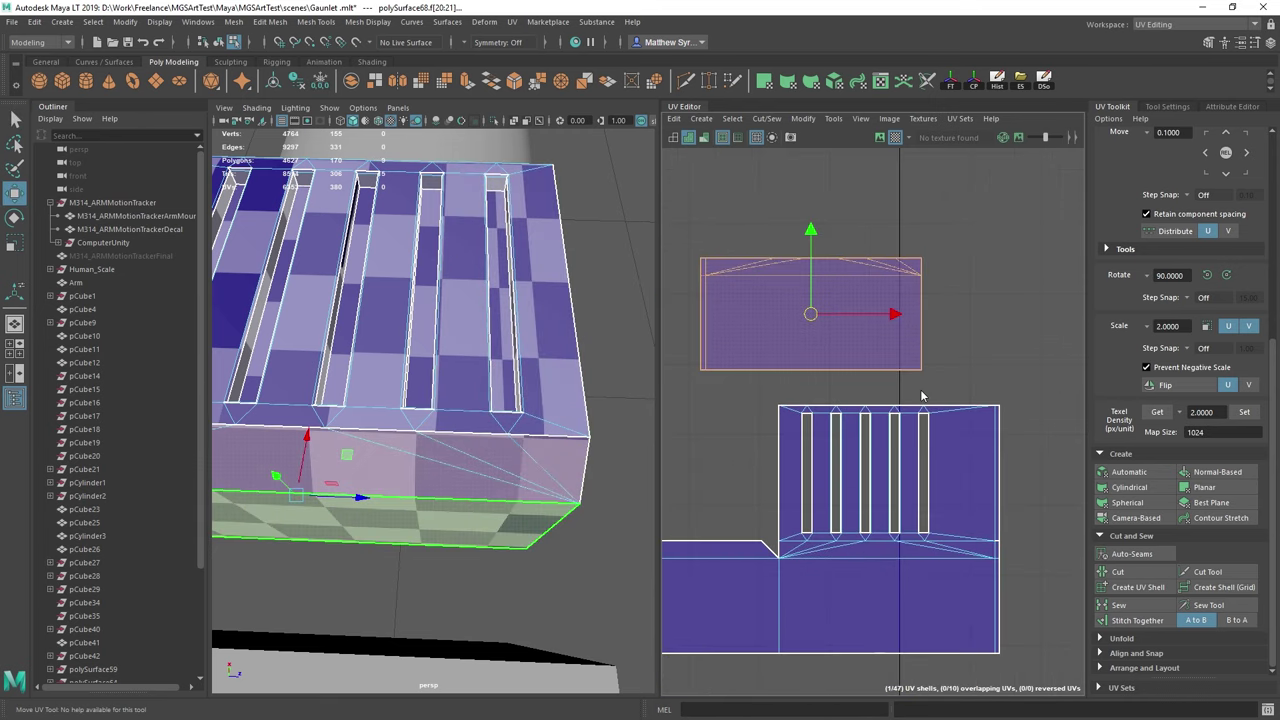
Stitch the separated side panel onto the slotted top's outer edge
right_drag(924, 395, 926, 355)
click(942, 404)
shift+right_drag(985, 291, 982, 335)
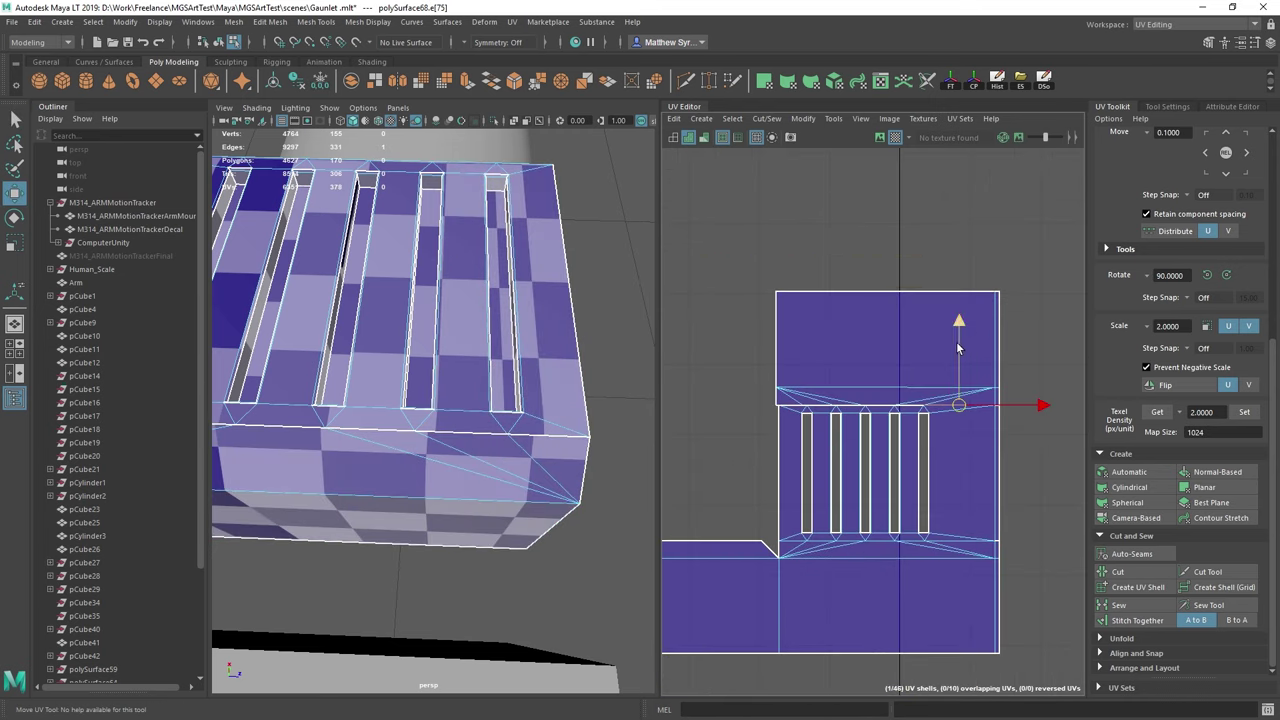
Align the stitched side panel's border UVs along U with the slotted top's matching border
right_drag(758, 300, 784, 298)
drag(786, 433, 786, 433)
shift+right_drag(826, 217, 823, 220)
Align the paired UVs at the slot tips along the new seam to maximum U
key(q)
scroll(825, 311, up, 2)
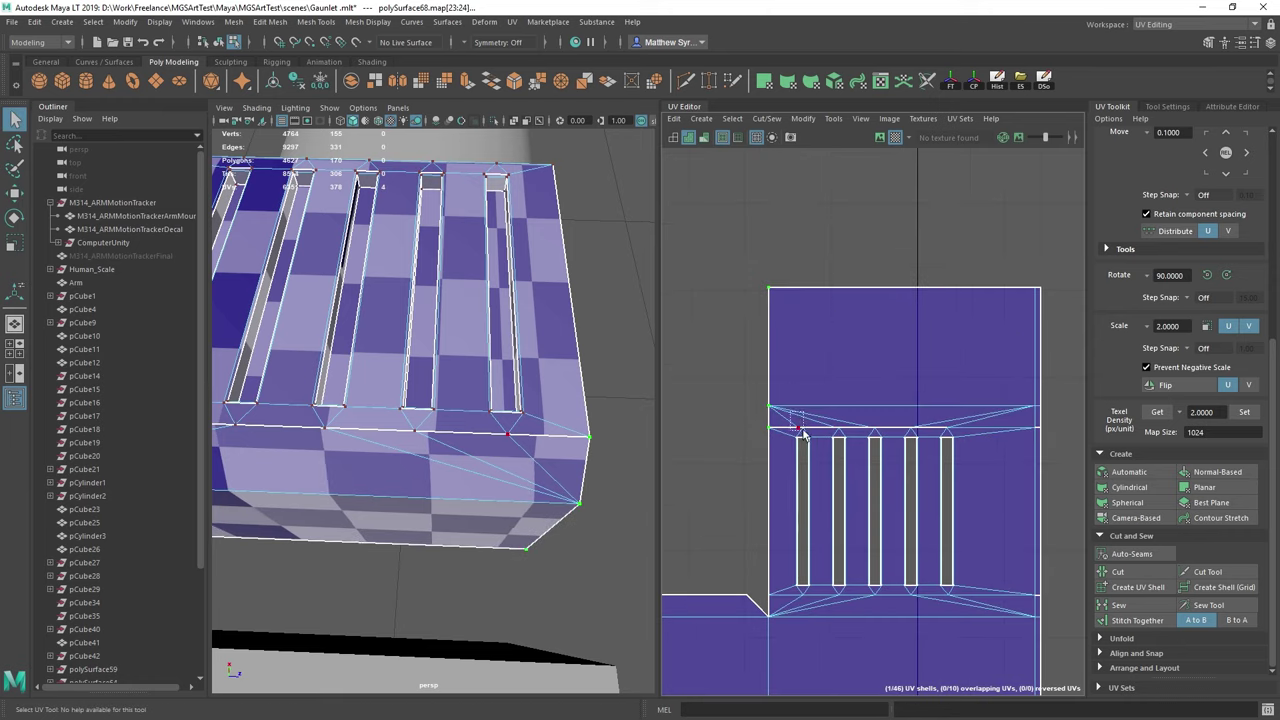
drag(803, 432, 804, 432)
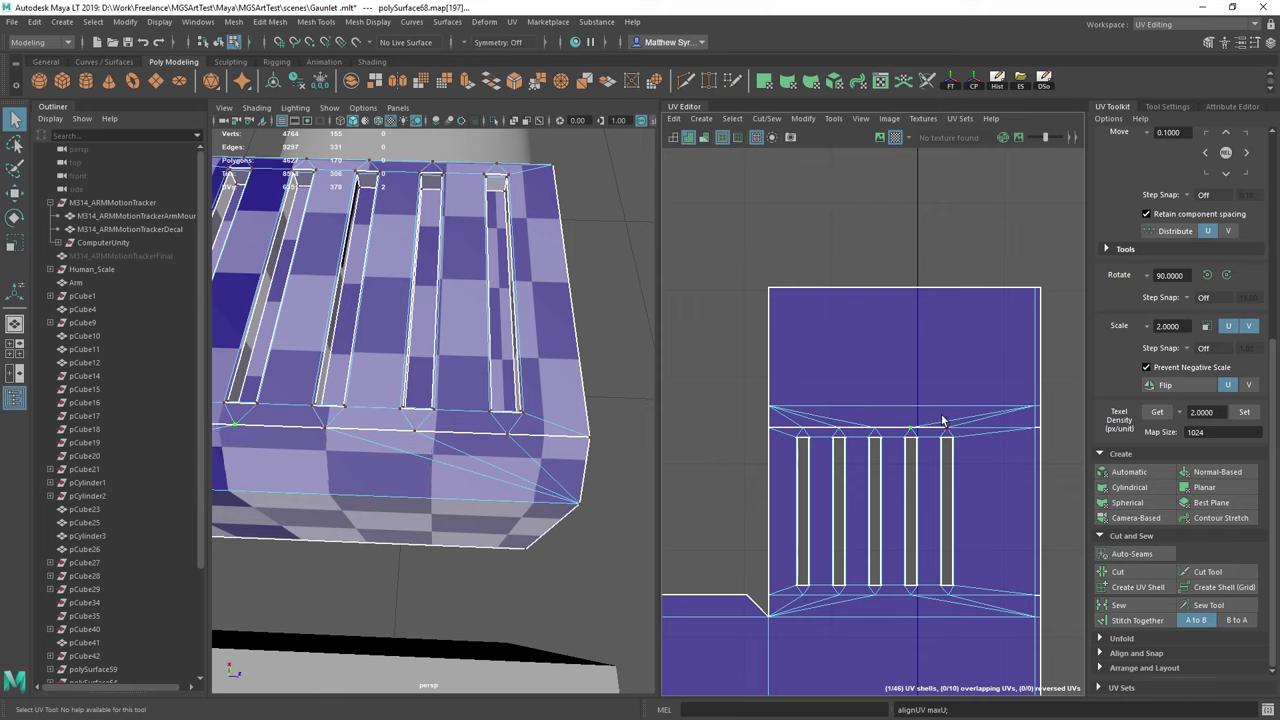
alt+middle_drag(1048, 385, 991, 363)
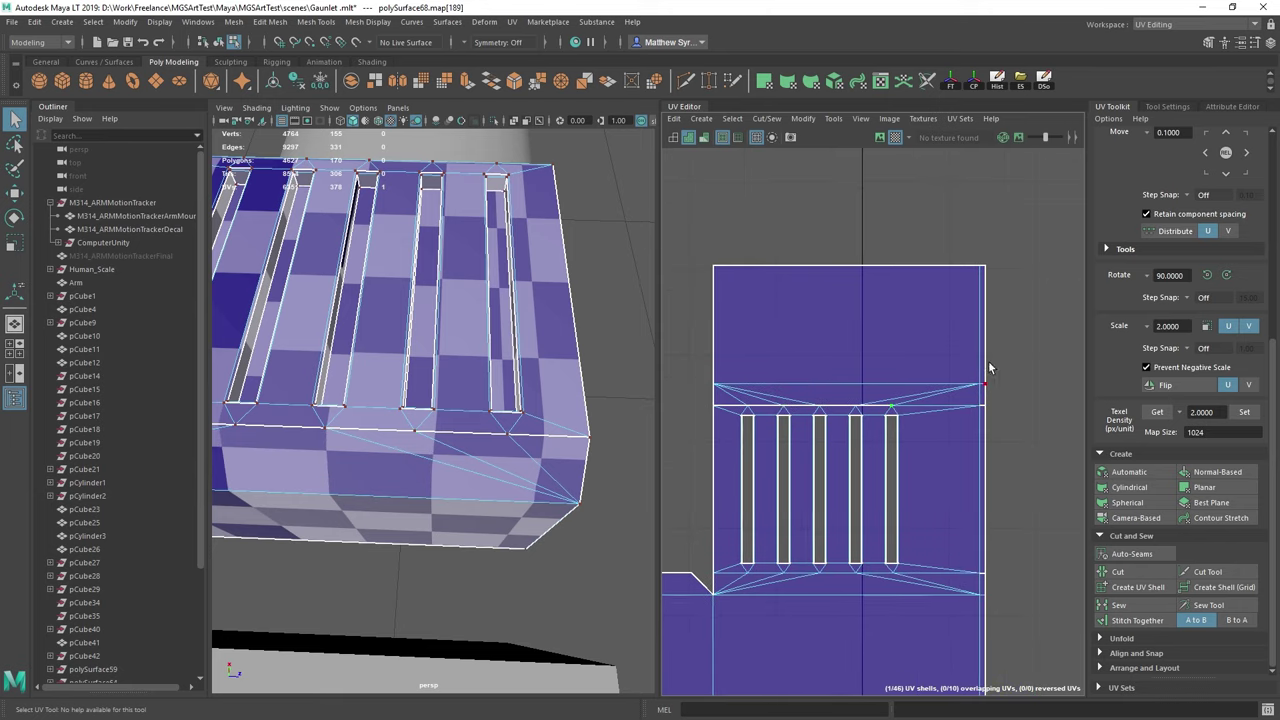
Merge the UVs along the seam between the slotted top and the newly attached side panel
right_drag(988, 380, 1035, 343)
shift+right_drag(922, 268, 903, 457)
scroll(1014, 408, up, 2)
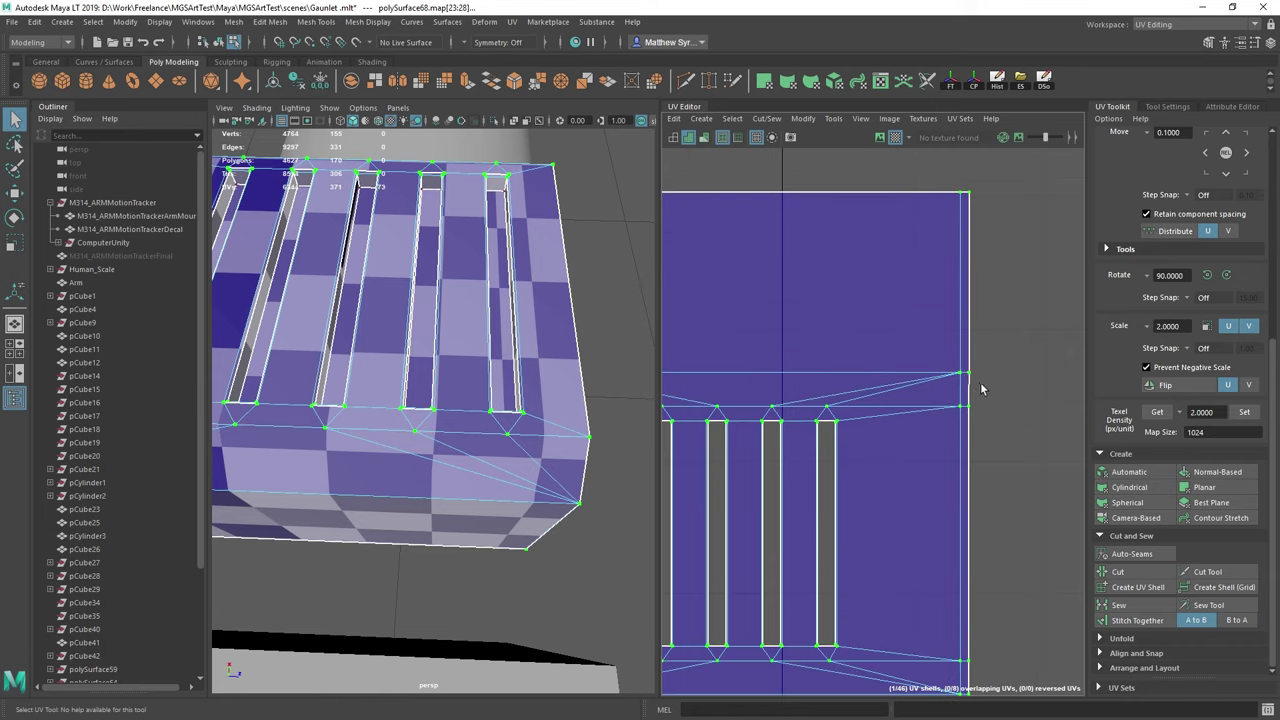
Examine the slotted top and select slot border edges to locate the small end-wall shells that match the slot ends
scroll(702, 404, down, 1)
scroll(560, 430, down, 3)
alt+drag(548, 462, 431, 402)
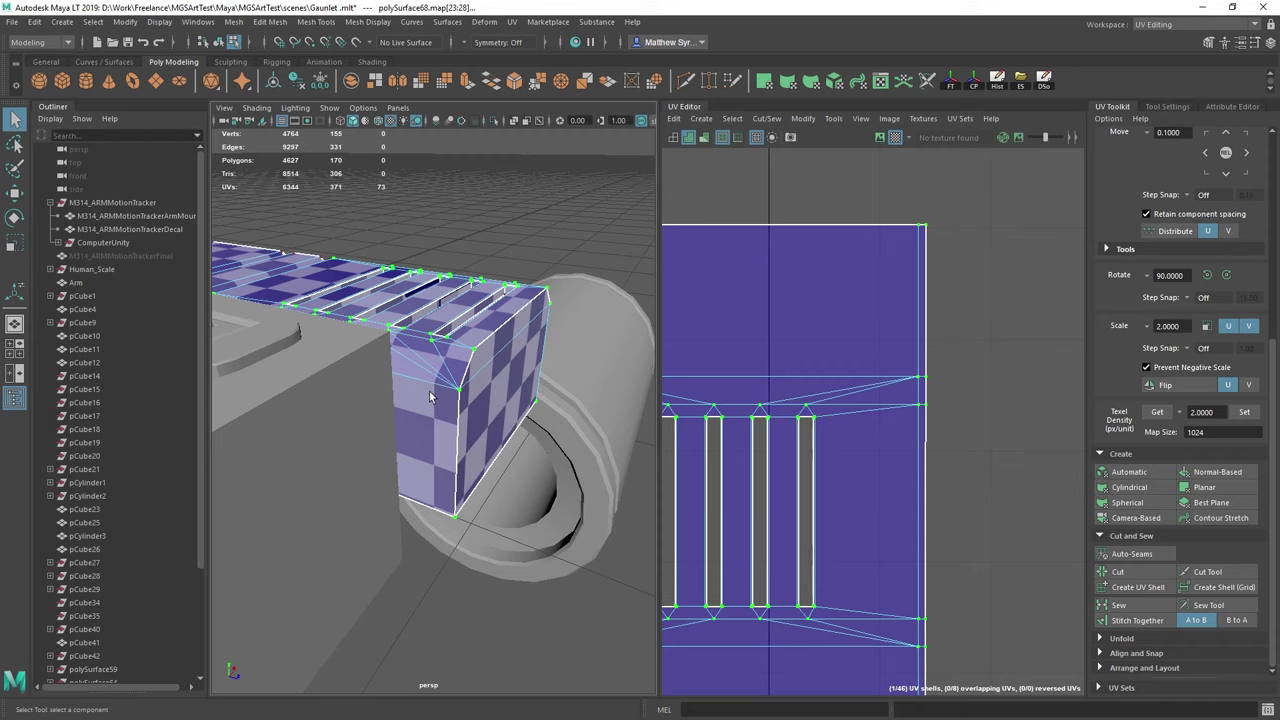
alt+drag(453, 317, 422, 332)
scroll(817, 408, down, 3)
alt+middle_drag(800, 488, 926, 395)
scroll(926, 394, up, 4)
click(845, 350)
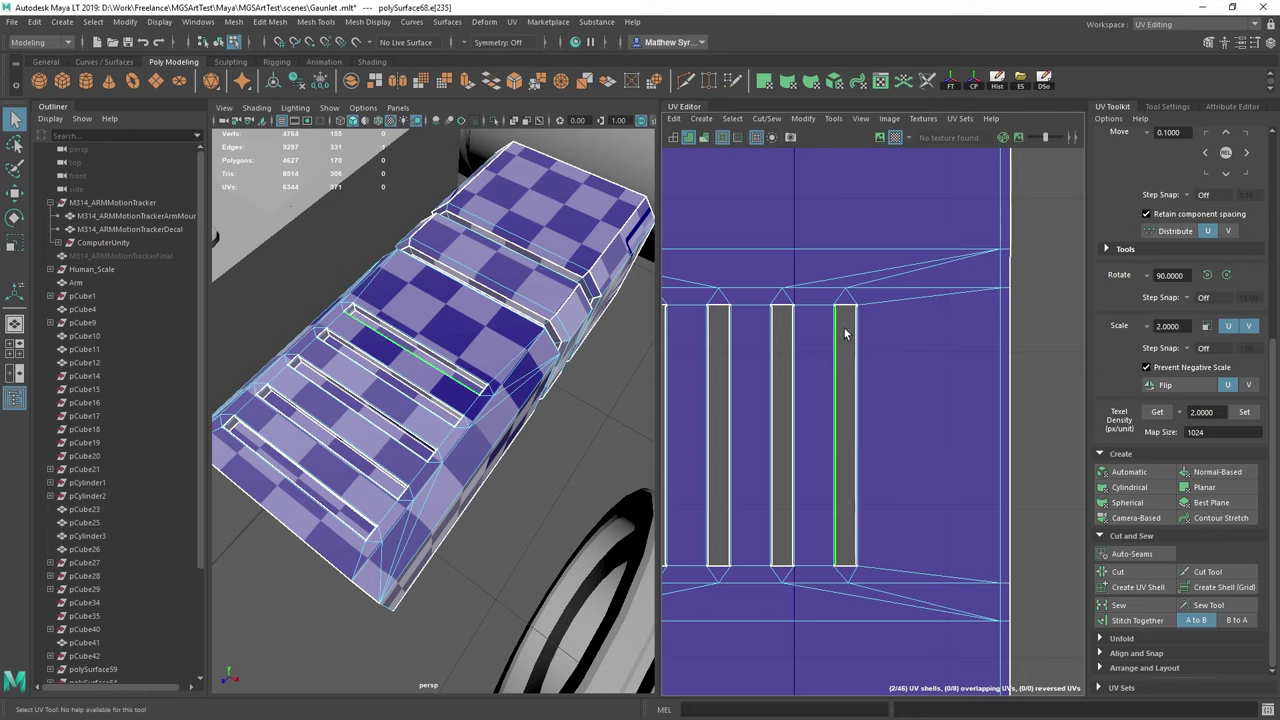
scroll(901, 316, up, 5)
double_click(811, 235)
alt+middle_drag(759, 166, 770, 270)
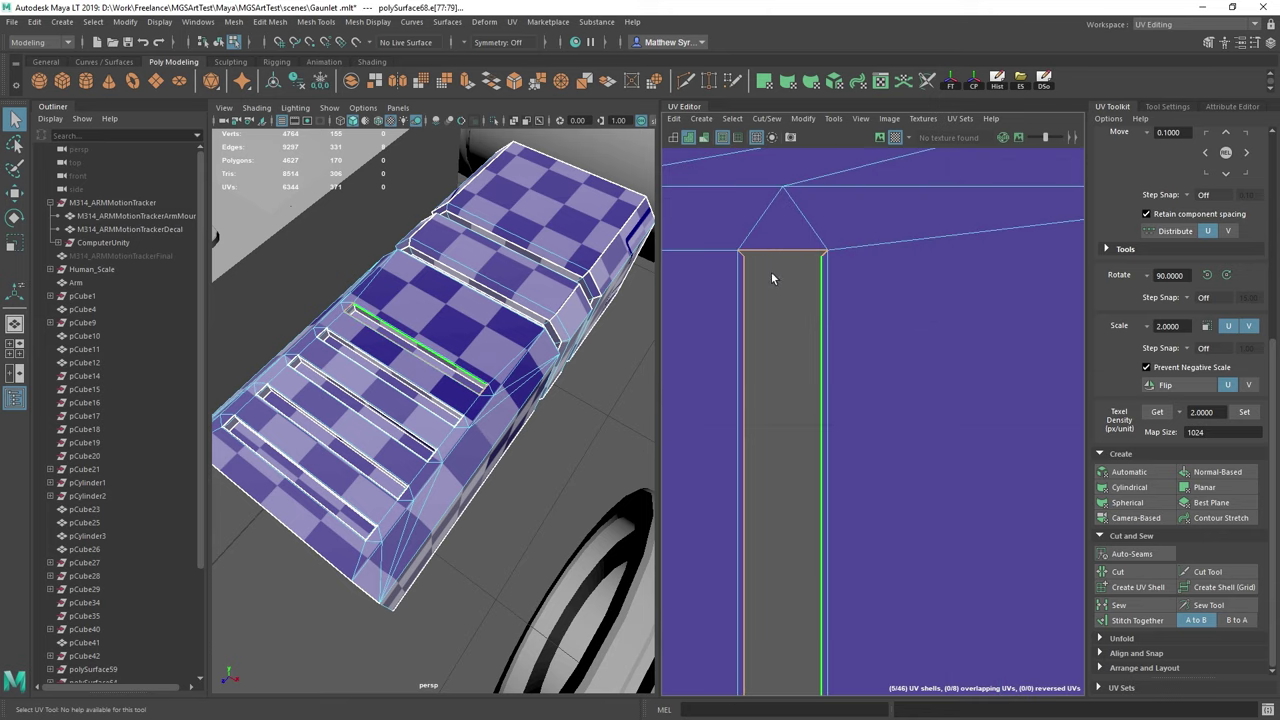
click(765, 251)
scroll(814, 447, down, 8)
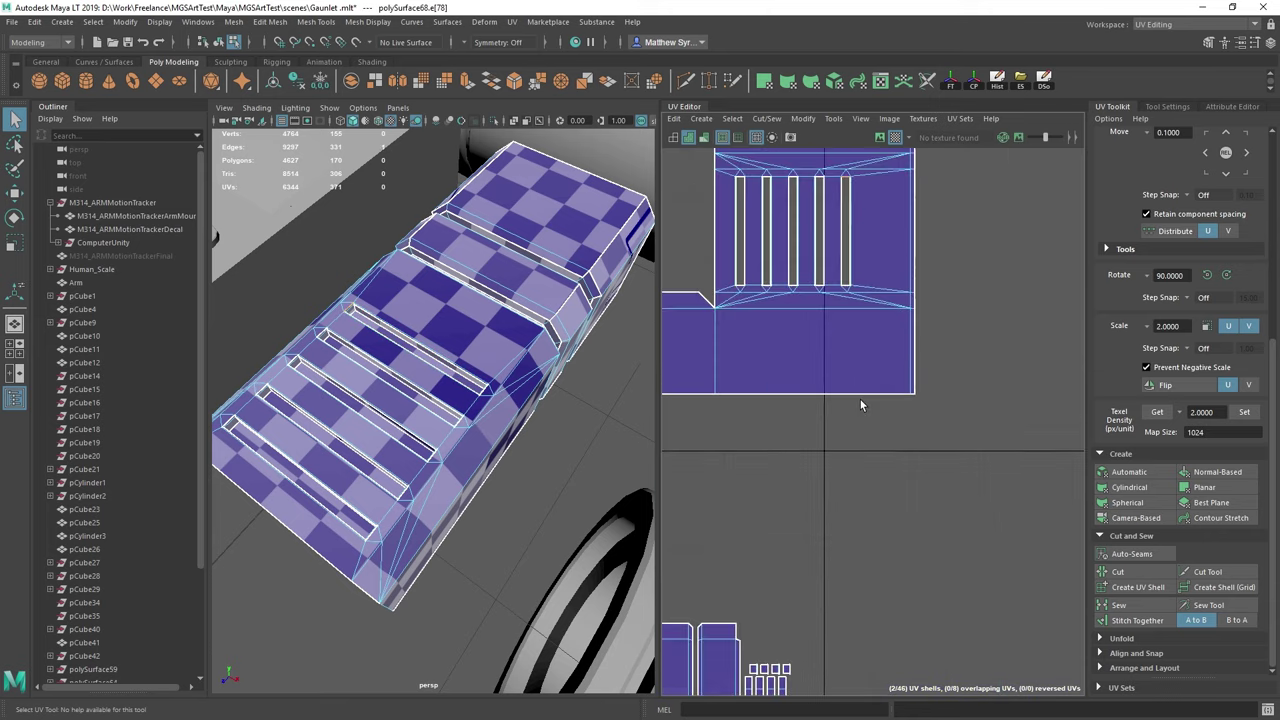
scroll(898, 433, up, 4)
alt+middle_drag(979, 529, 889, 469)
scroll(889, 467, up, 7)
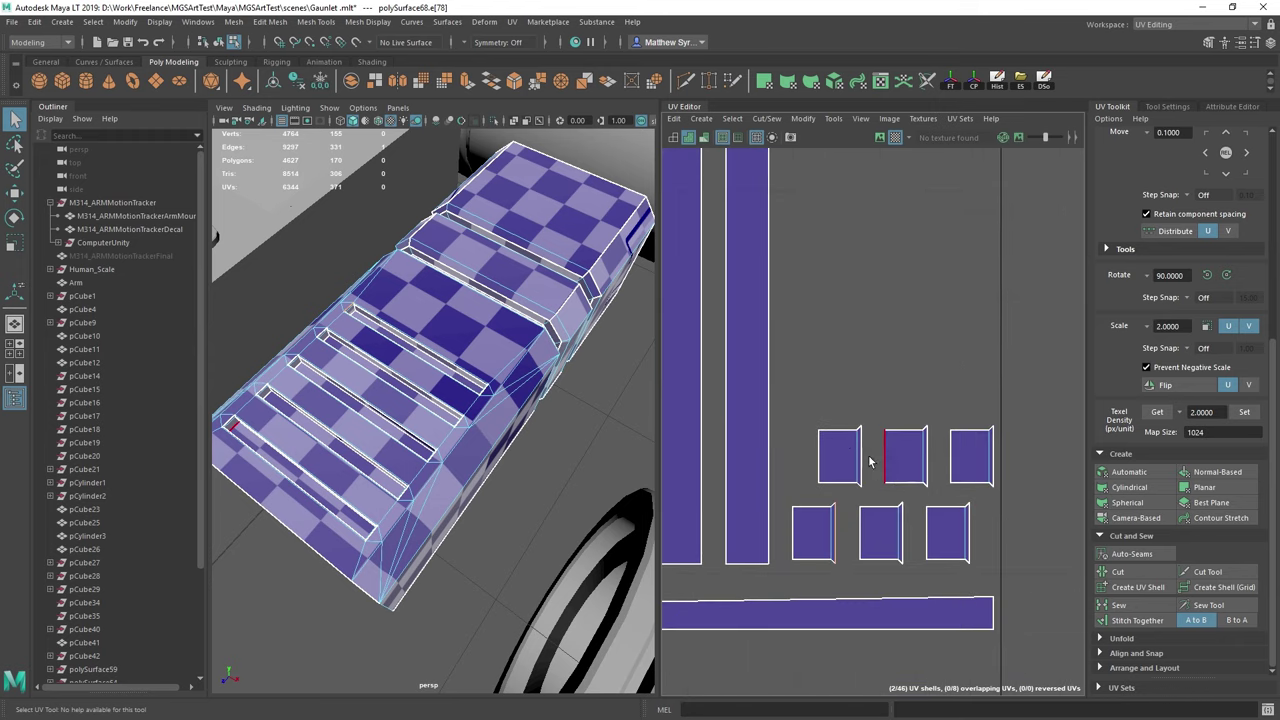
Cut all edges of the six grouped slot-end shells to separate the end walls from their thin lip faces
right_drag(889, 468, 857, 447)
drag(802, 411, 1024, 557)
click(1140, 573)
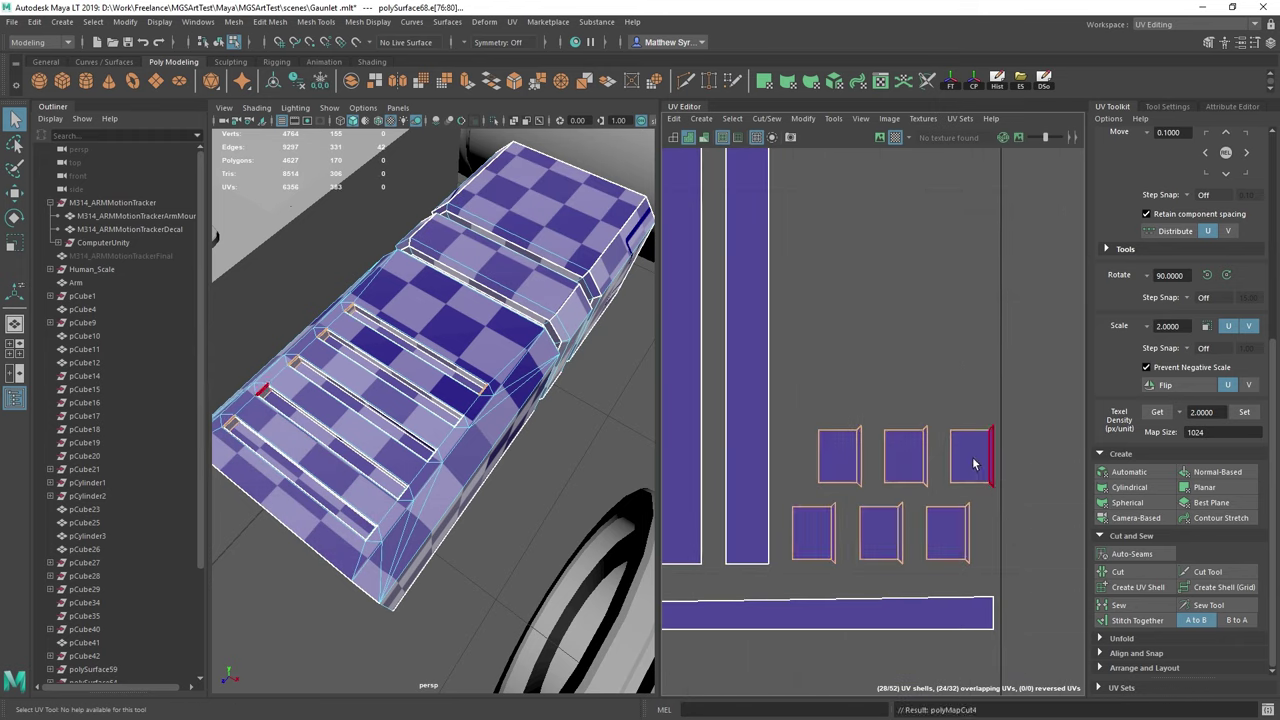
Stitch the thin end lips onto the slotted top along the short end edges of all five slots
scroll(932, 410, down, 8)
scroll(909, 409, up, 8)
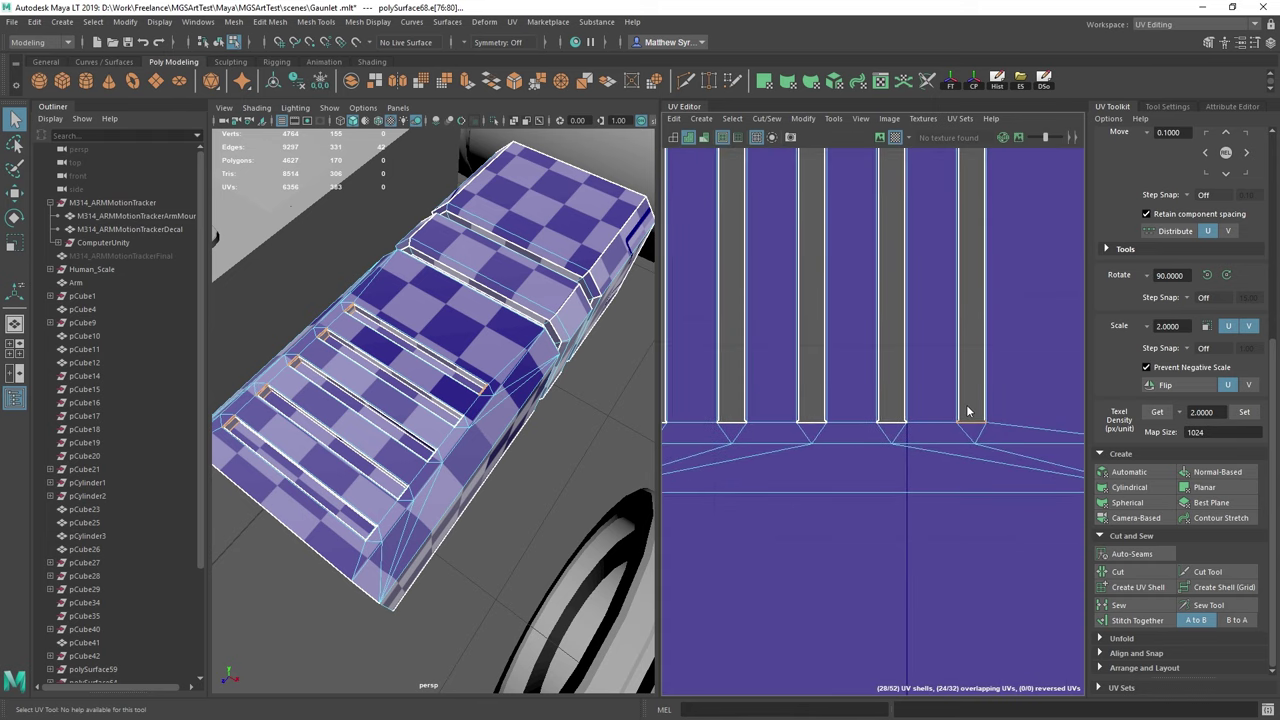
click(977, 428)
right_drag(977, 428, 975, 385)
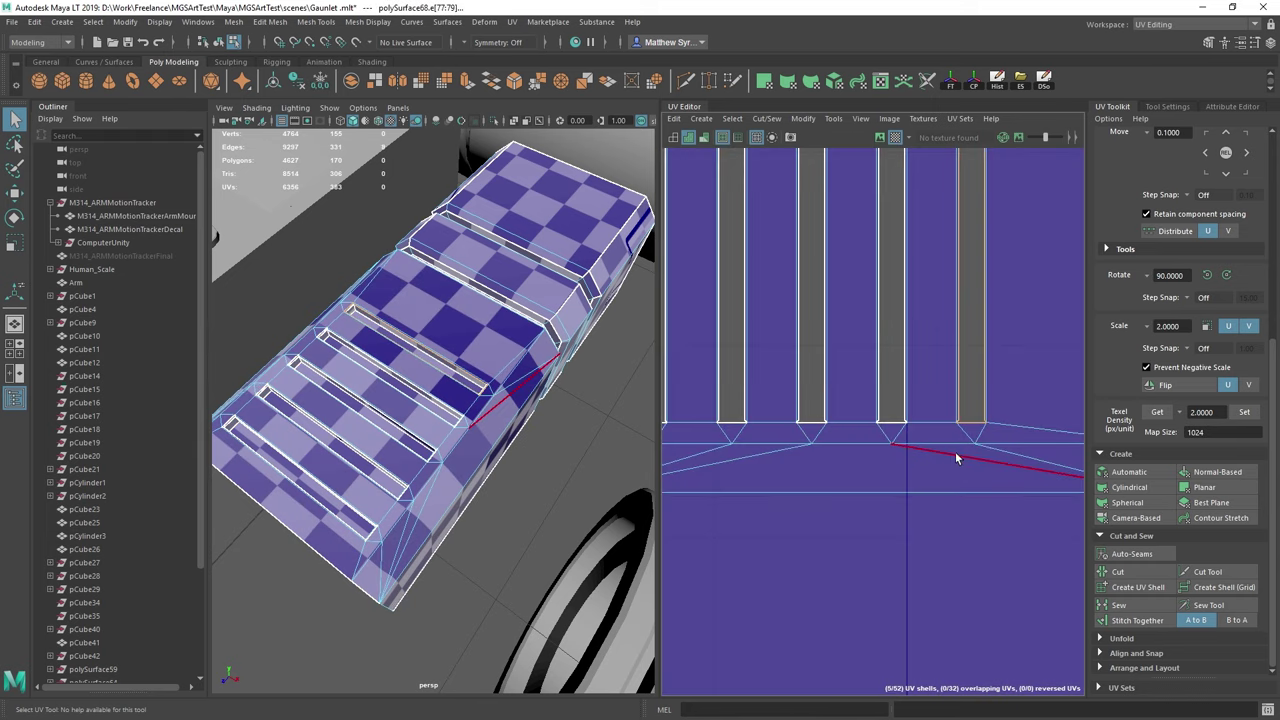
click(978, 425)
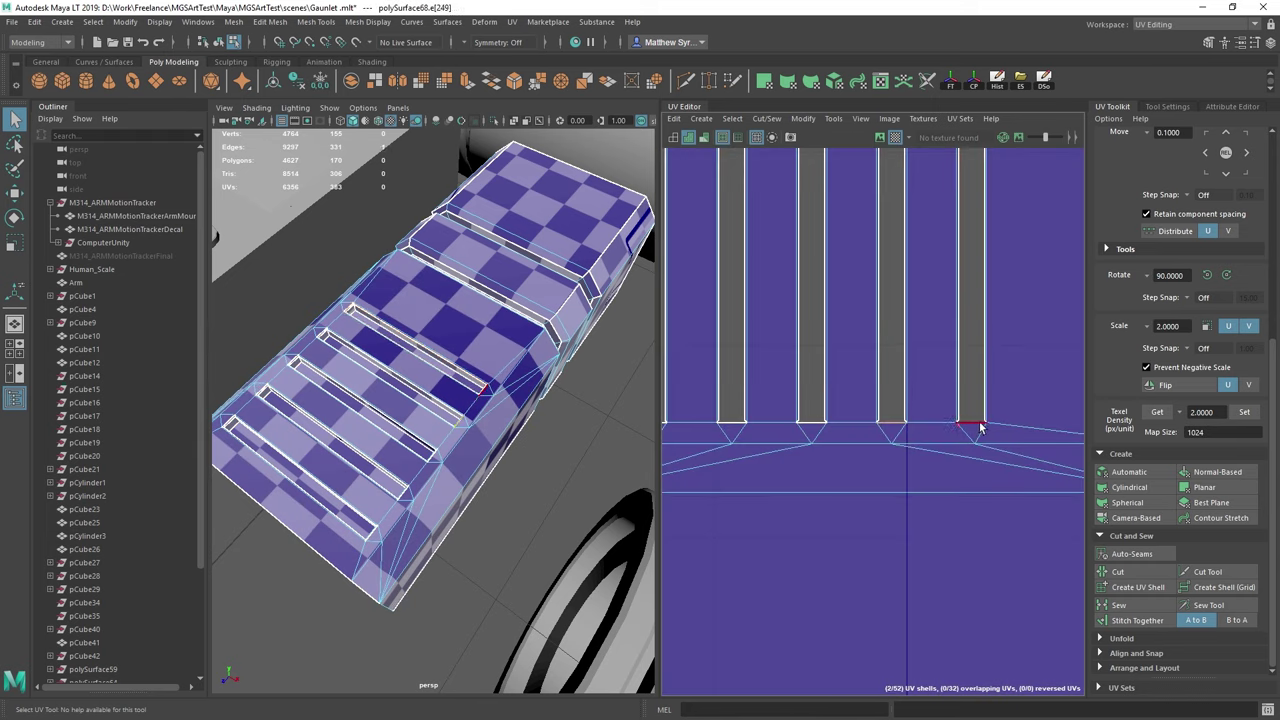
shift+click(736, 426)
alt+middle_drag(825, 234, 843, 477)
click(755, 341)
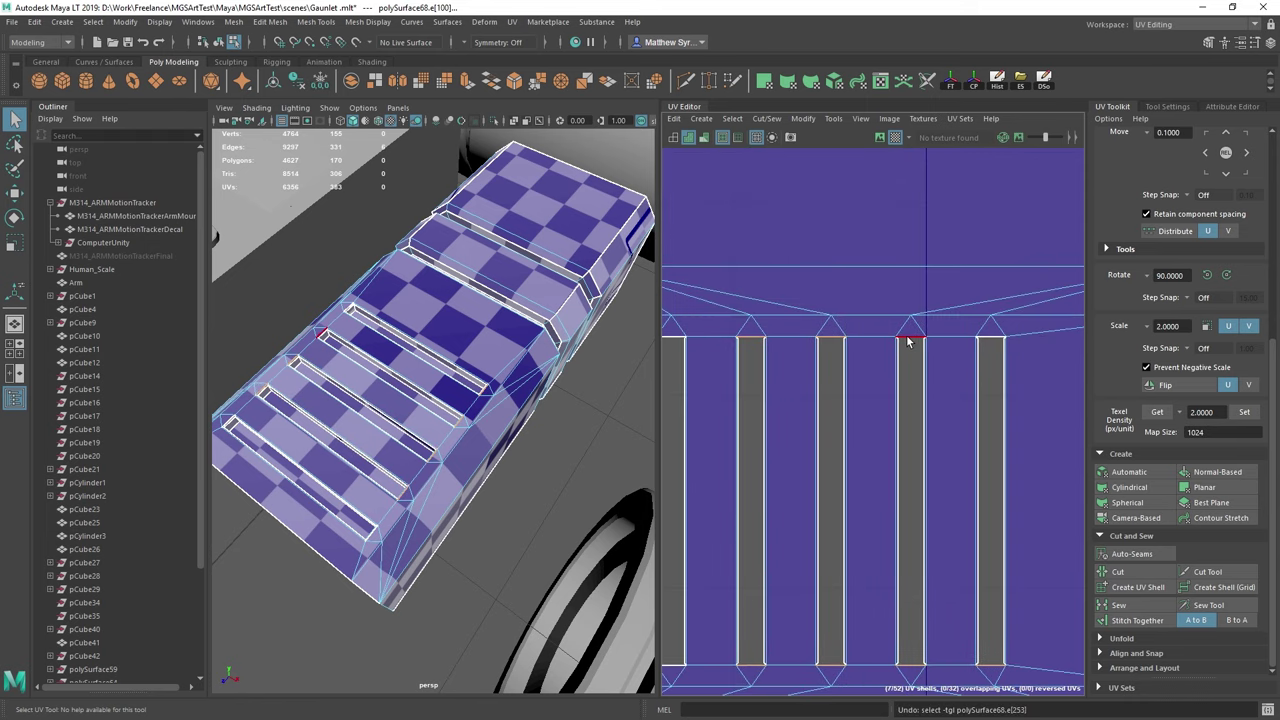
click(1002, 343)
alt+middle_drag(851, 349, 998, 338)
click(900, 327)
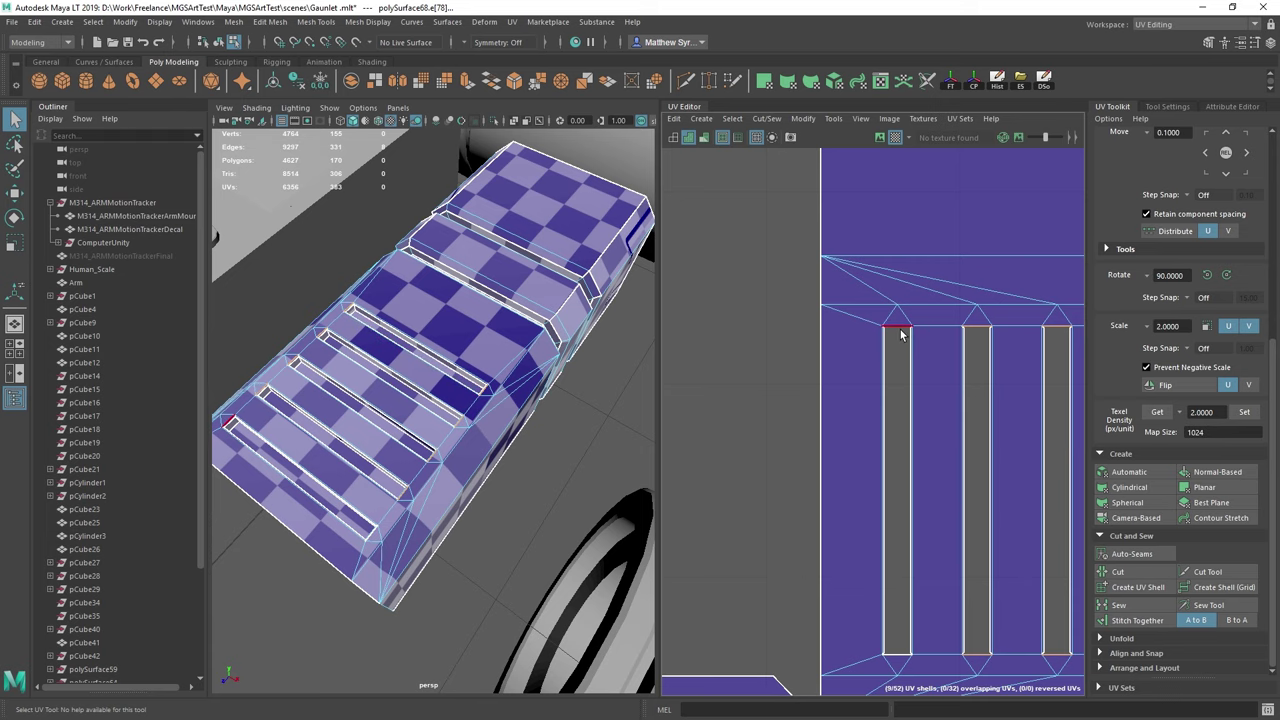
click(911, 650)
shift+right_drag(911, 484, 940, 519)
Sew the corner edges of the thin lips together at the ends of the five slots
scroll(917, 523, down, 3)
alt+middle_drag(885, 538, 935, 515)
scroll(801, 381, up, 3)
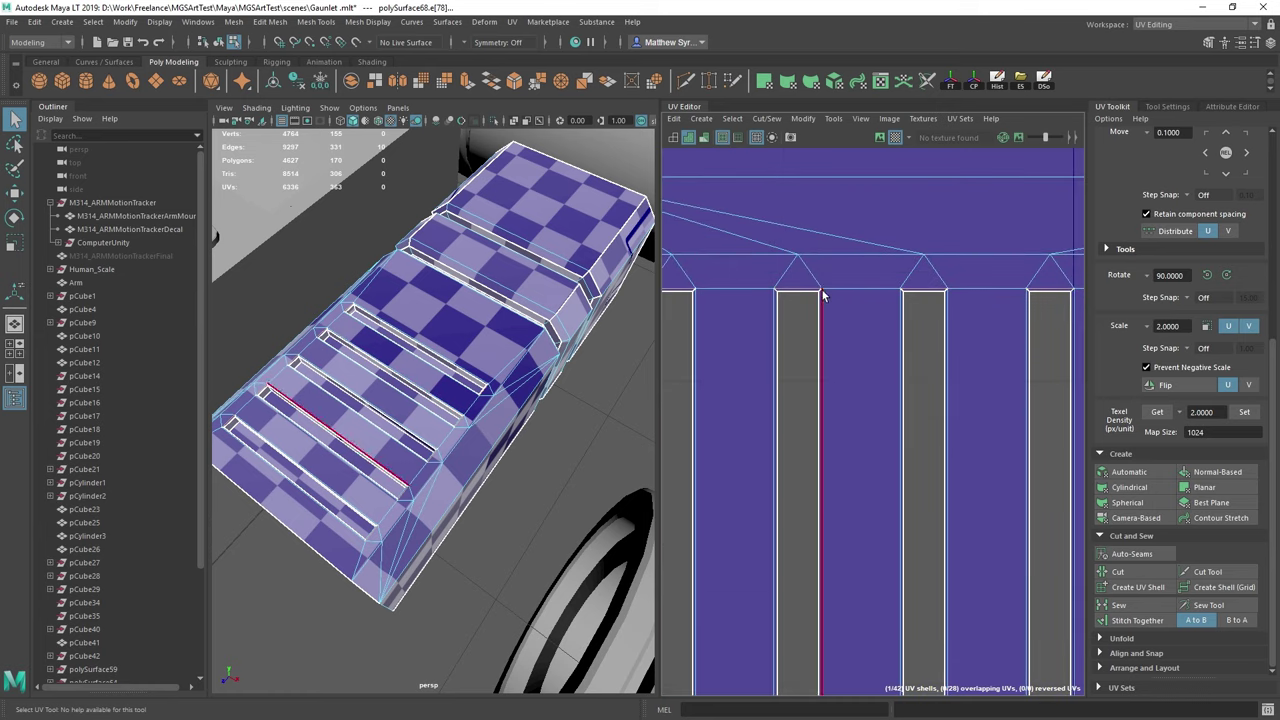
click(930, 300)
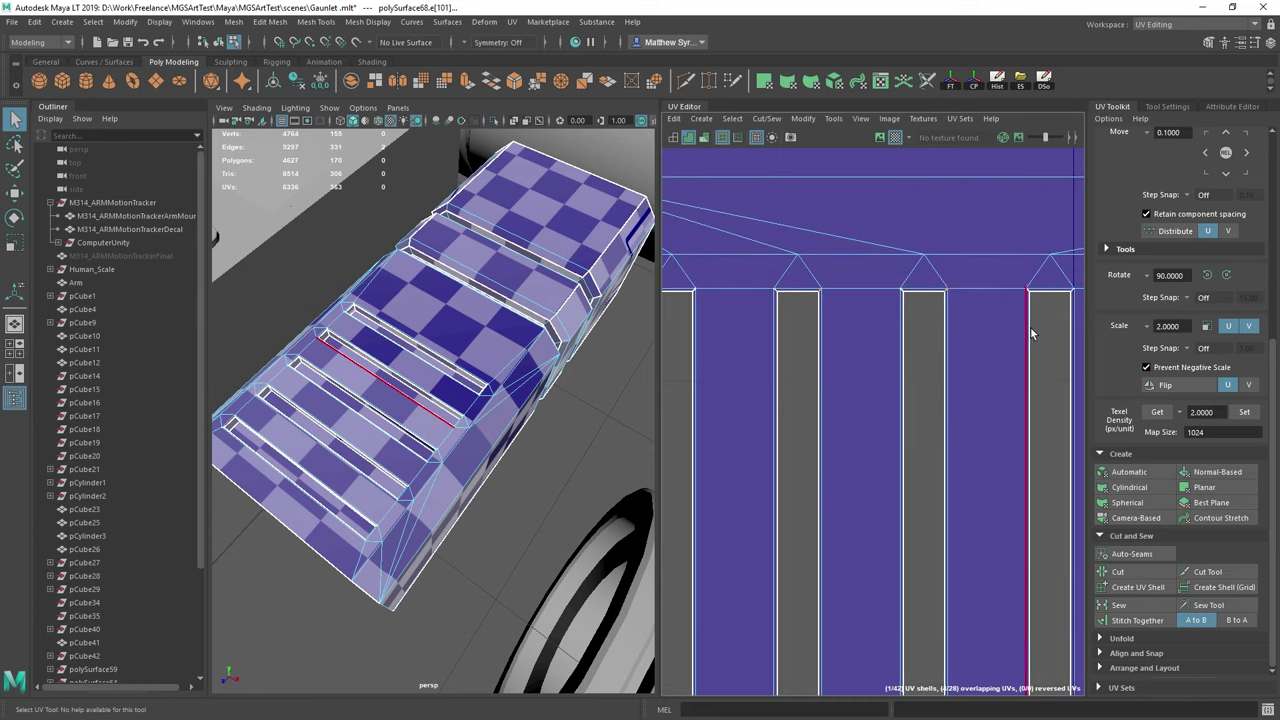
alt+middle_drag(1029, 323, 807, 374)
shift+click(856, 340)
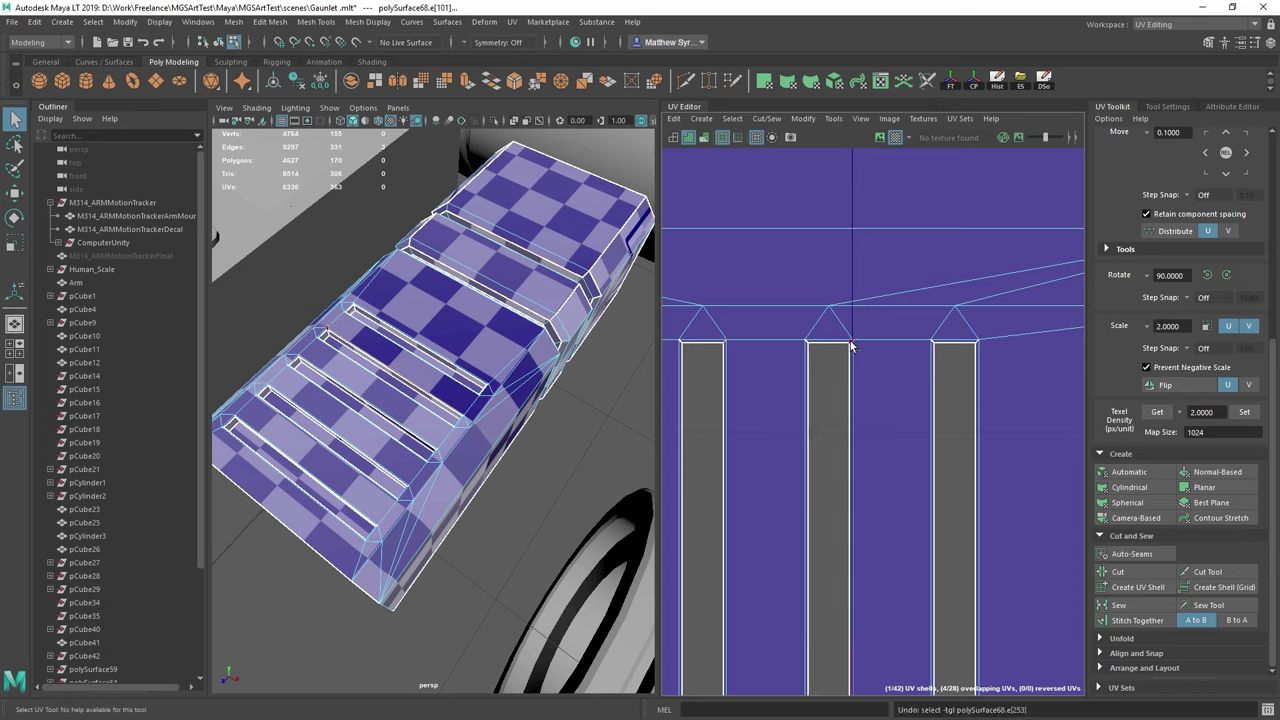
shift+click(978, 349)
alt+middle_drag(692, 392, 922, 396)
click(962, 300)
ctrl+right_drag(962, 300, 1074, 343)
ctrl+right_drag(982, 288, 904, 257)
scroll(948, 341, up, 3)
shift+right_click(910, 295)
shift+right_drag(961, 315, 962, 318)
Cut the four remaining end-wall faces free from the lips at the lower ends of the slots
scroll(911, 382, down, 3)
click(911, 384)
alt+middle_drag(980, 630, 911, 240)
scroll(905, 345, up, 3)
click(757, 419)
shift+click(956, 443)
scroll(957, 446, down, 3)
alt+middle_drag(957, 446, 829, 448)
shift+click(897, 448)
shift+click(1001, 450)
scroll(1005, 460, down, 2)
alt+middle_drag(1010, 471, 922, 471)
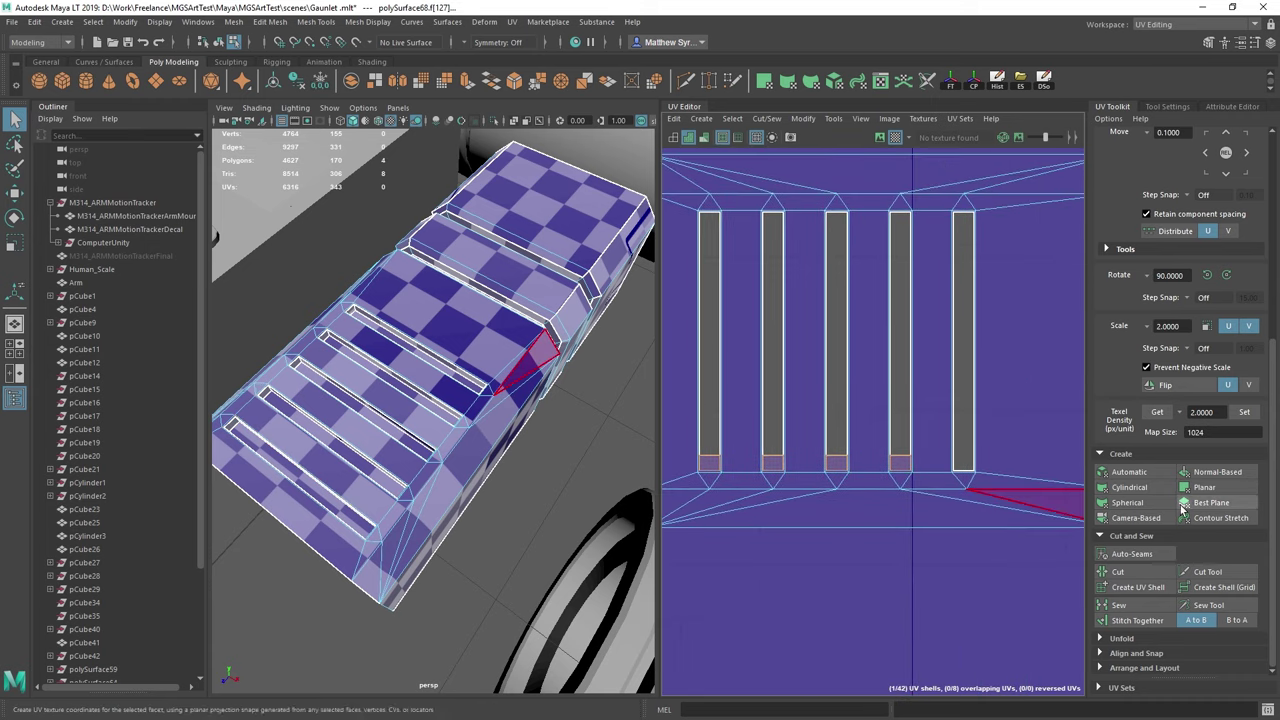
click(1124, 571)
Stitch the inner side and end walls onto the border loops of all five slots
alt+middle_drag(931, 381, 932, 442)
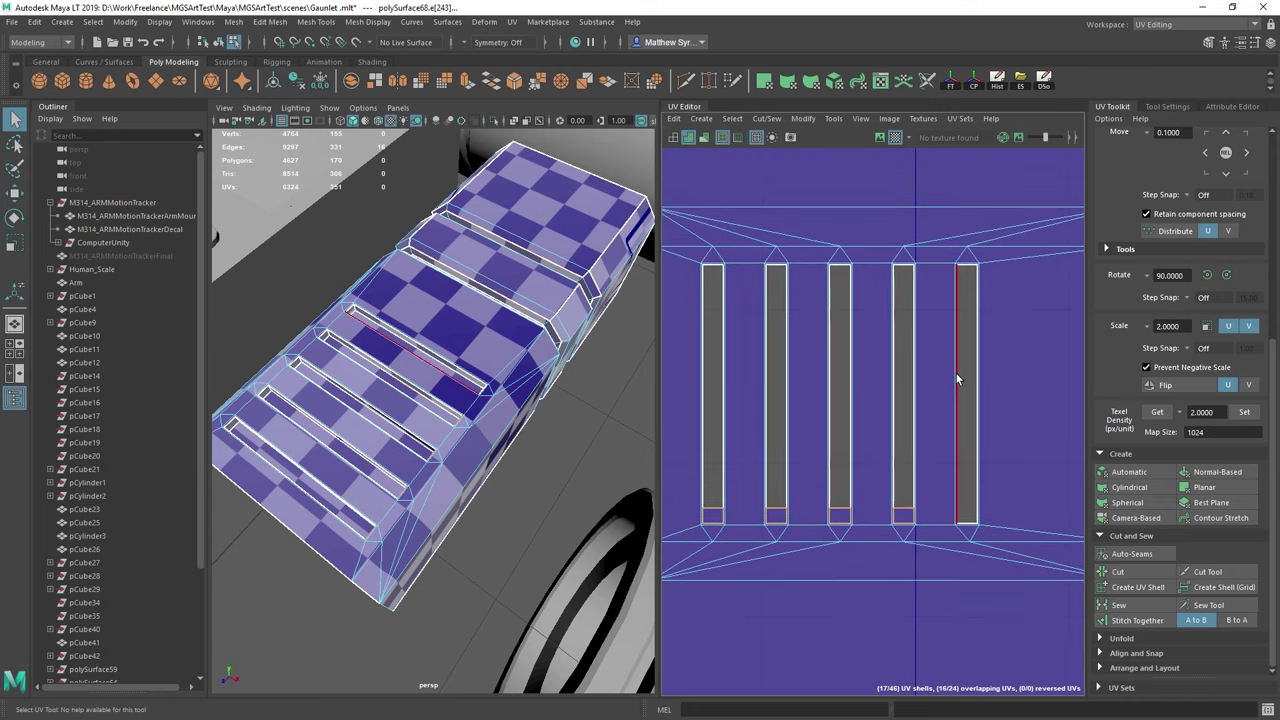
click(912, 378)
click(851, 389)
click(770, 400)
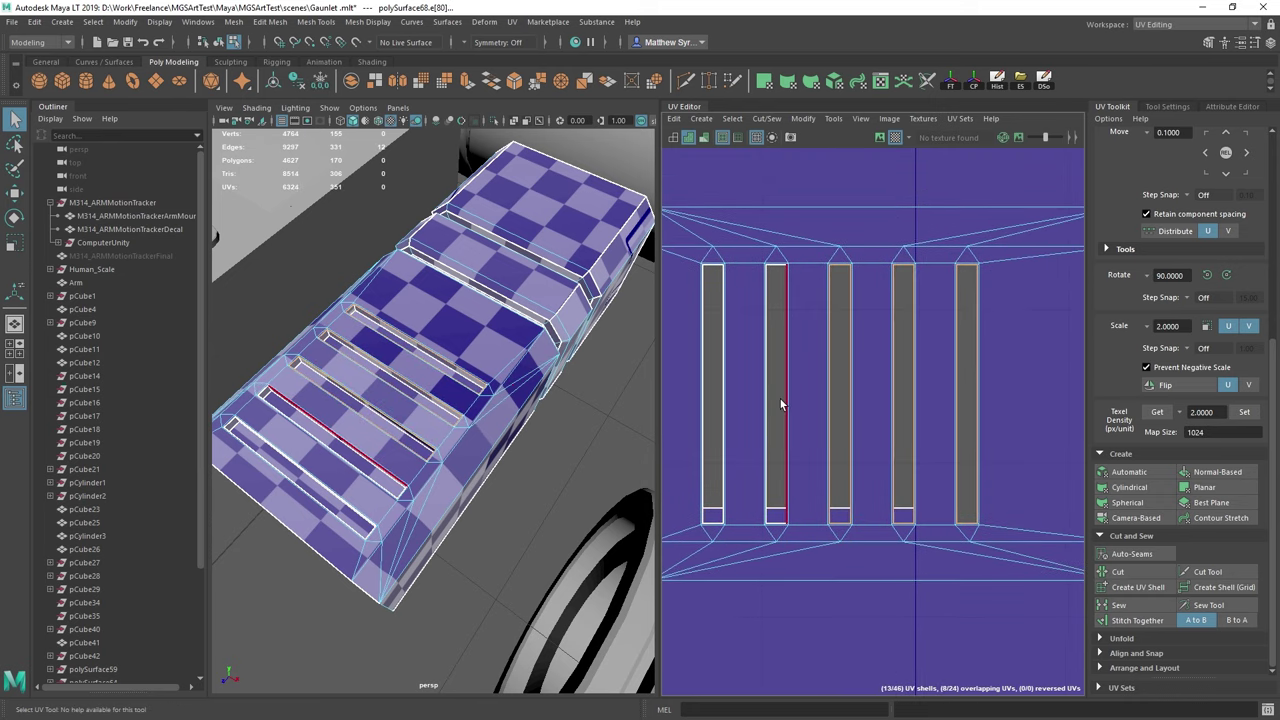
shift+double_click(723, 408)
shift+right_drag(737, 373, 733, 408)
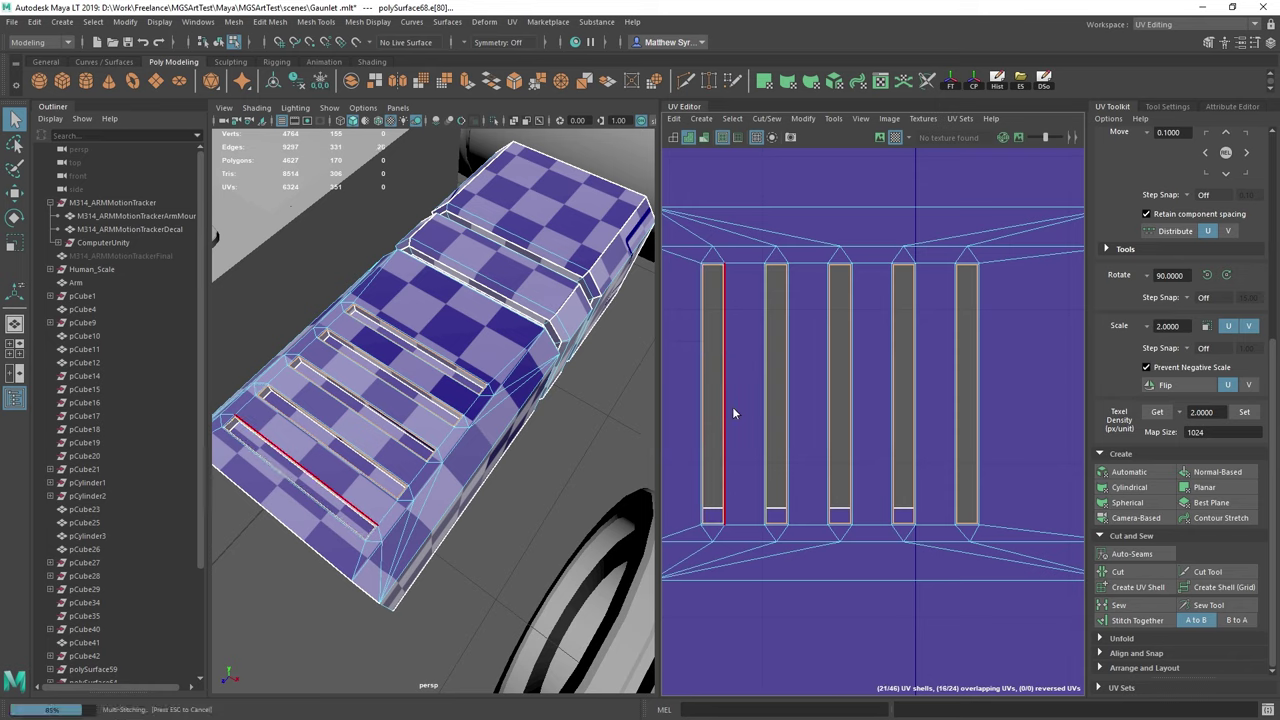
Sew the inner walls' corner edges together at both ends of all five slots
alt+middle_drag(709, 276, 746, 357)
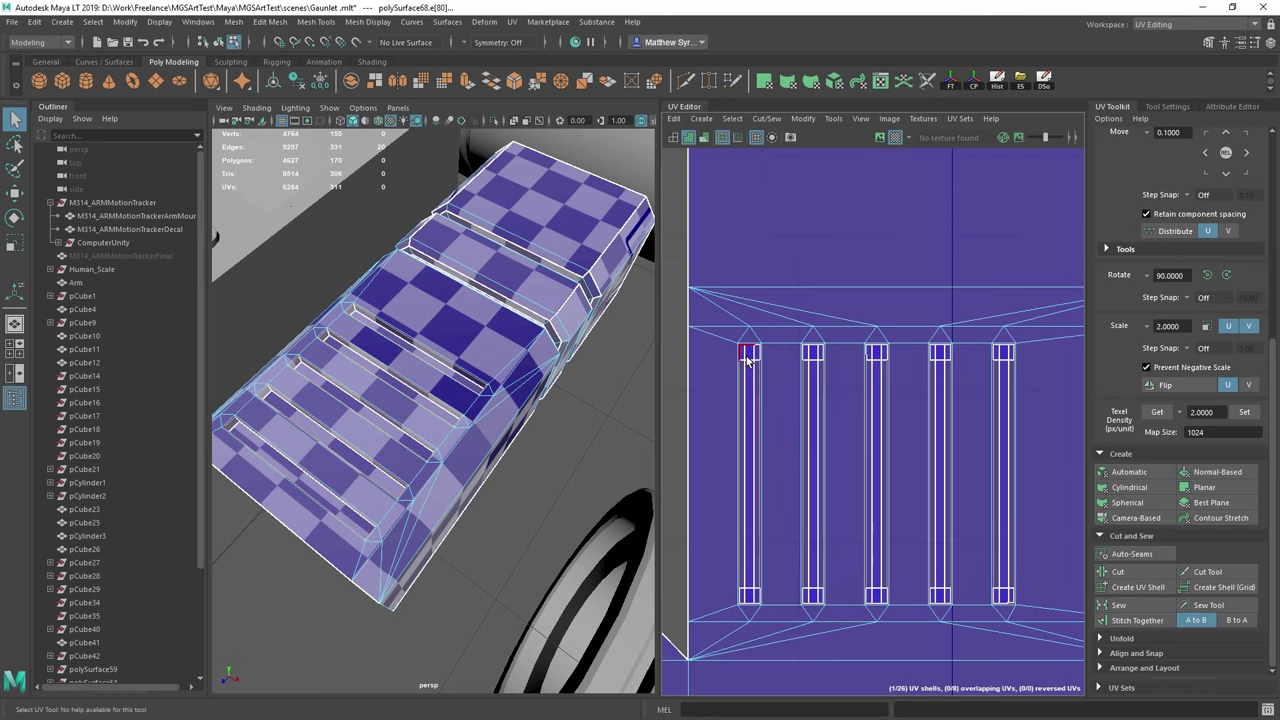
scroll(745, 360, up, 2)
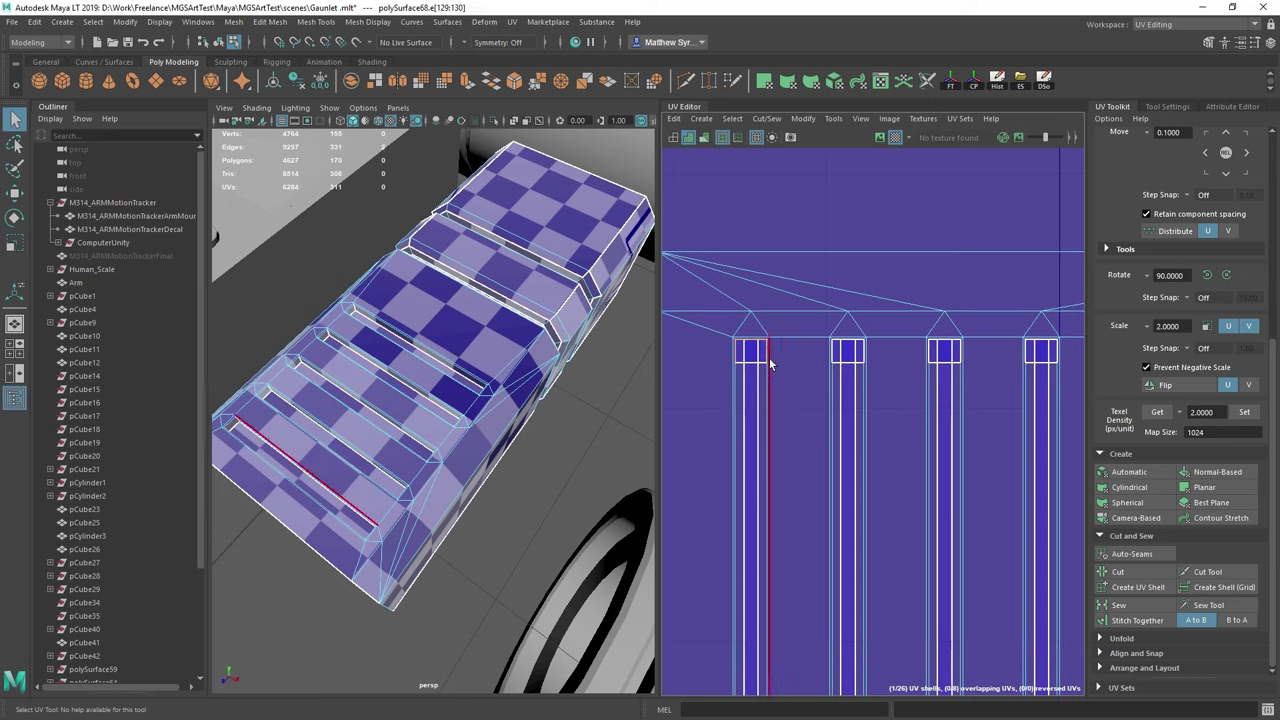
alt+middle_drag(857, 343, 788, 336)
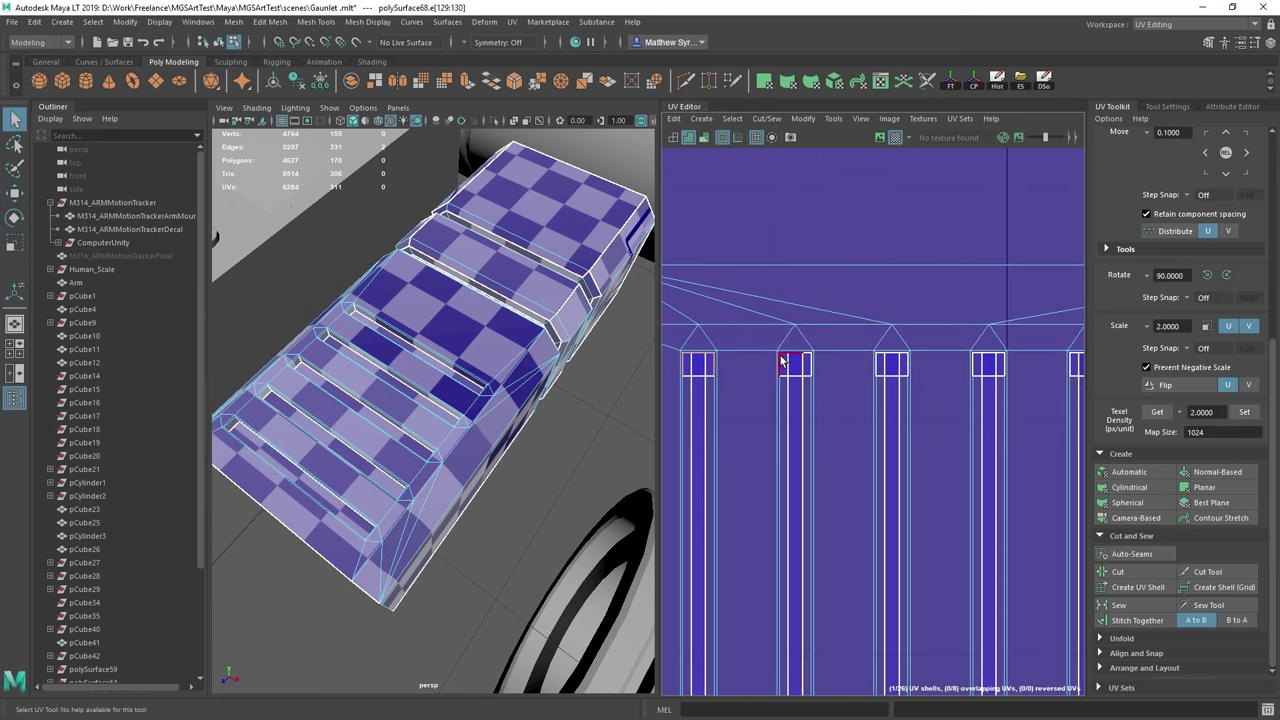
key(ctrl+z)
shift+click(809, 364)
shift+click(880, 365)
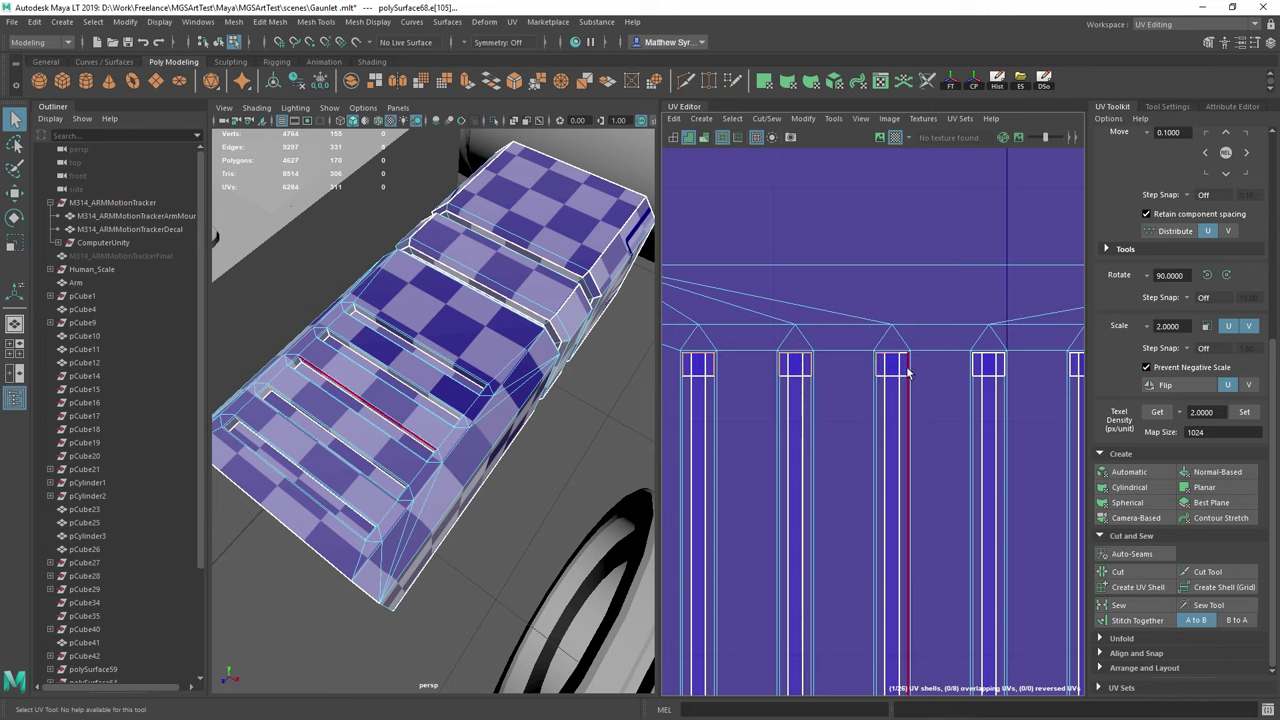
shift+click(908, 373)
alt+middle_drag(955, 374, 829, 373)
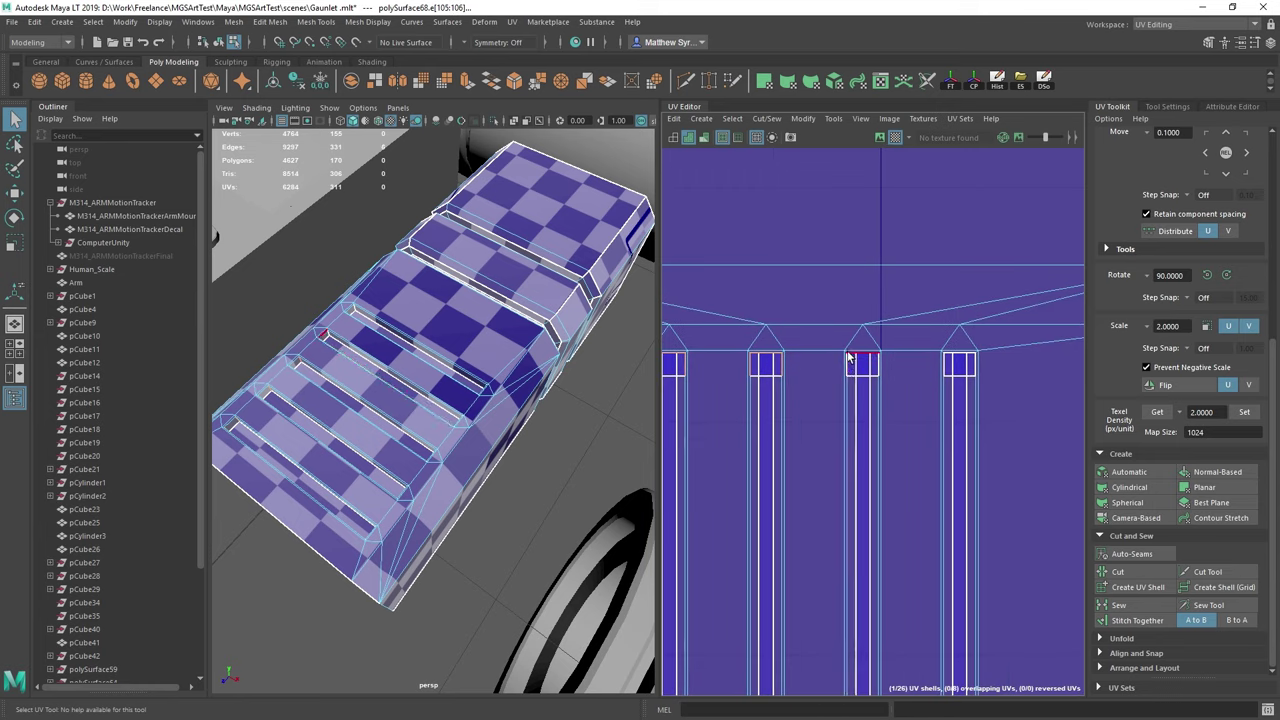
click(946, 362)
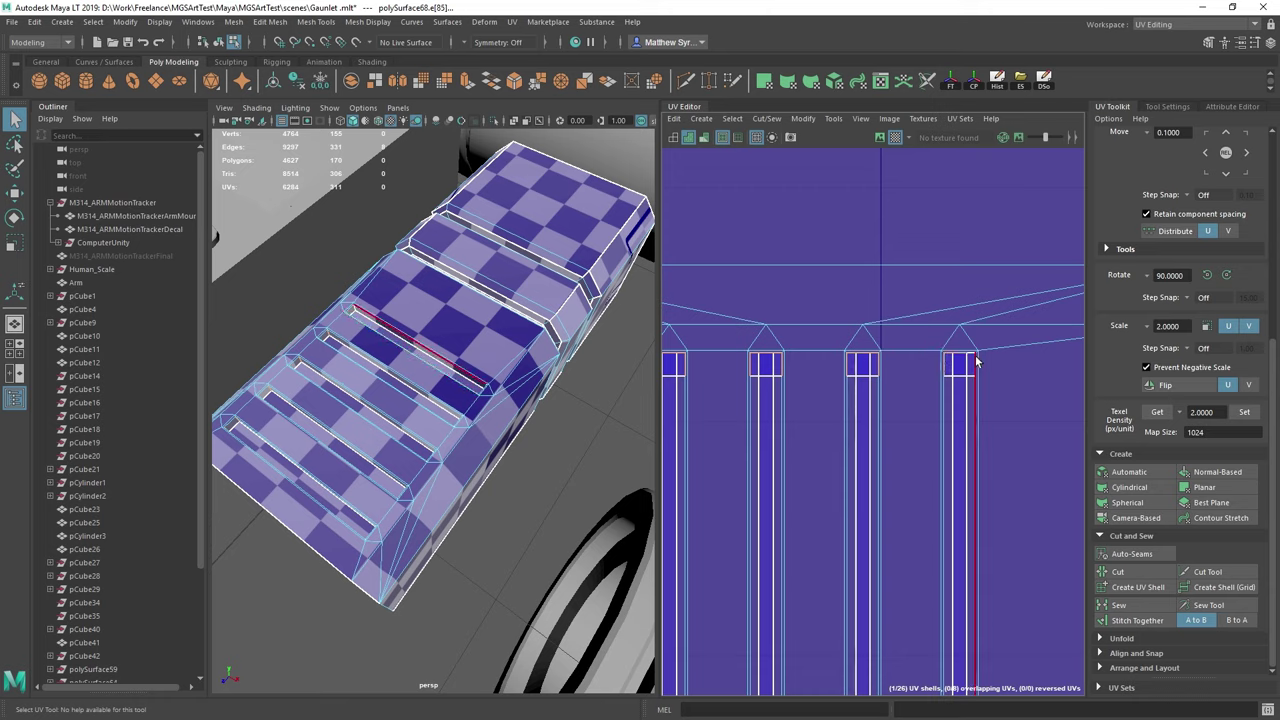
scroll(967, 392, down, 2)
alt+middle_drag(967, 455, 896, 230)
scroll(906, 415, up, 6)
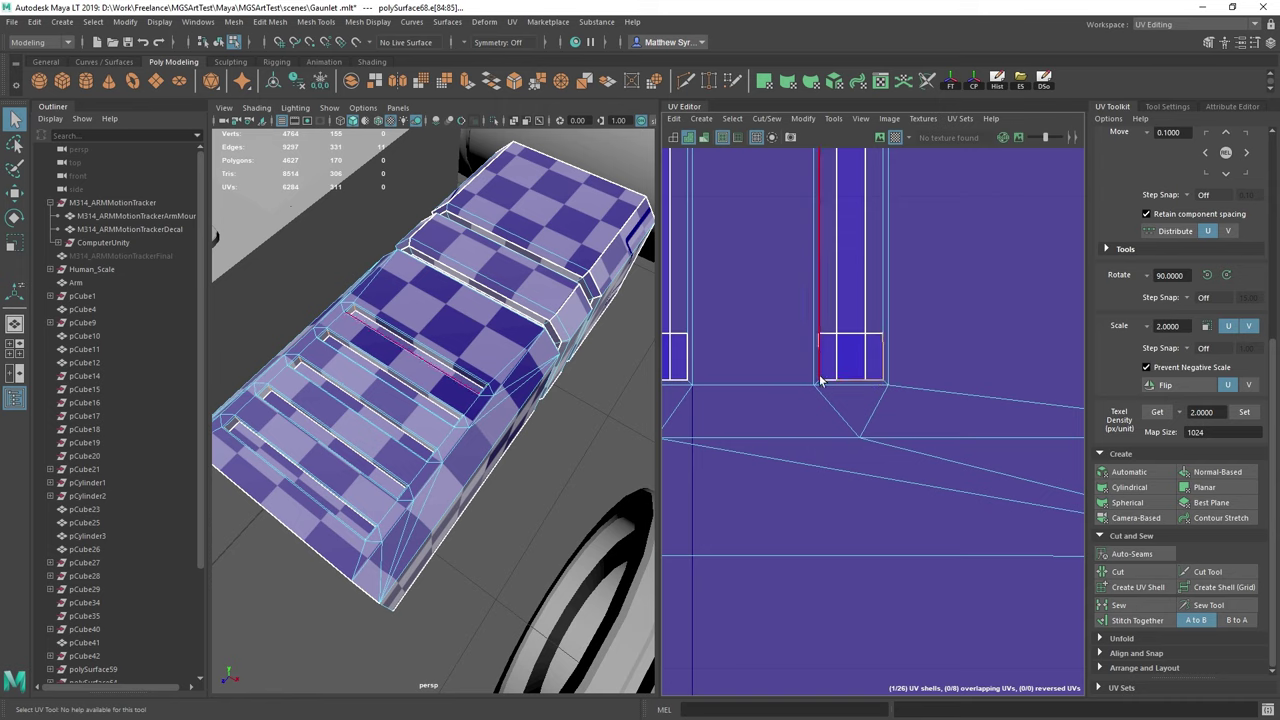
alt+middle_drag(818, 380, 1022, 422)
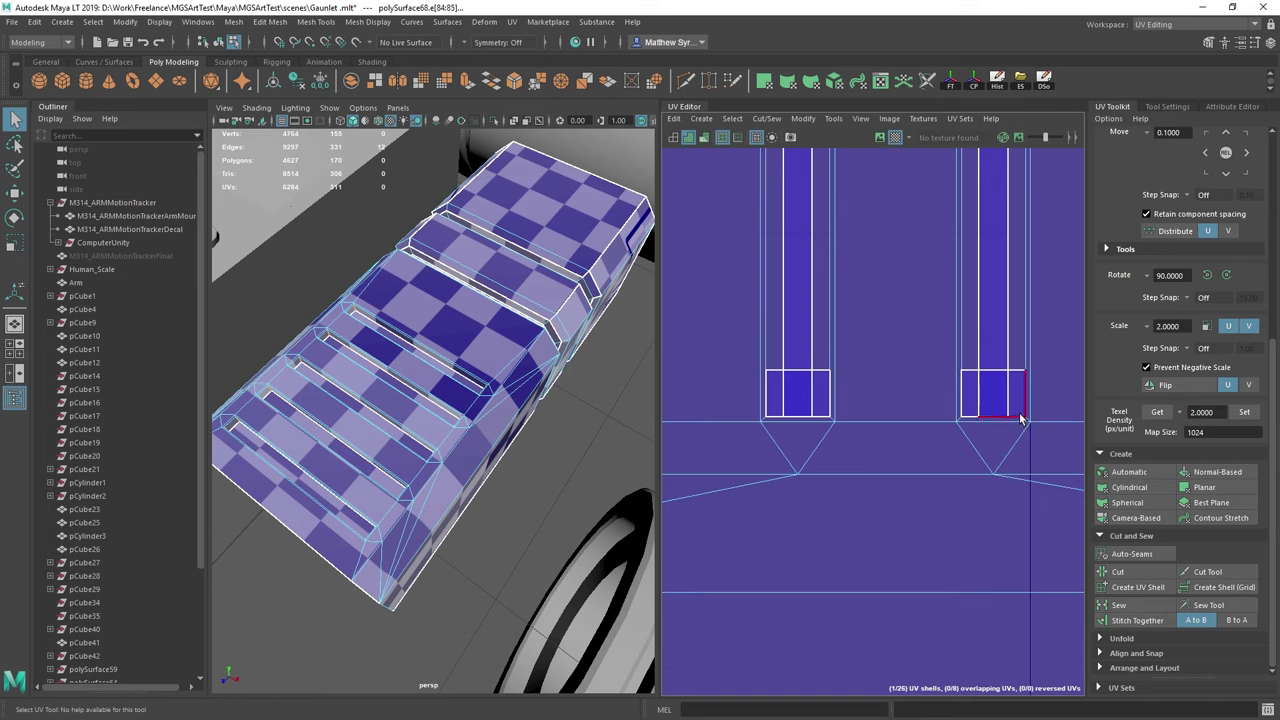
key(ctrl+z)
key(ctrl+z)
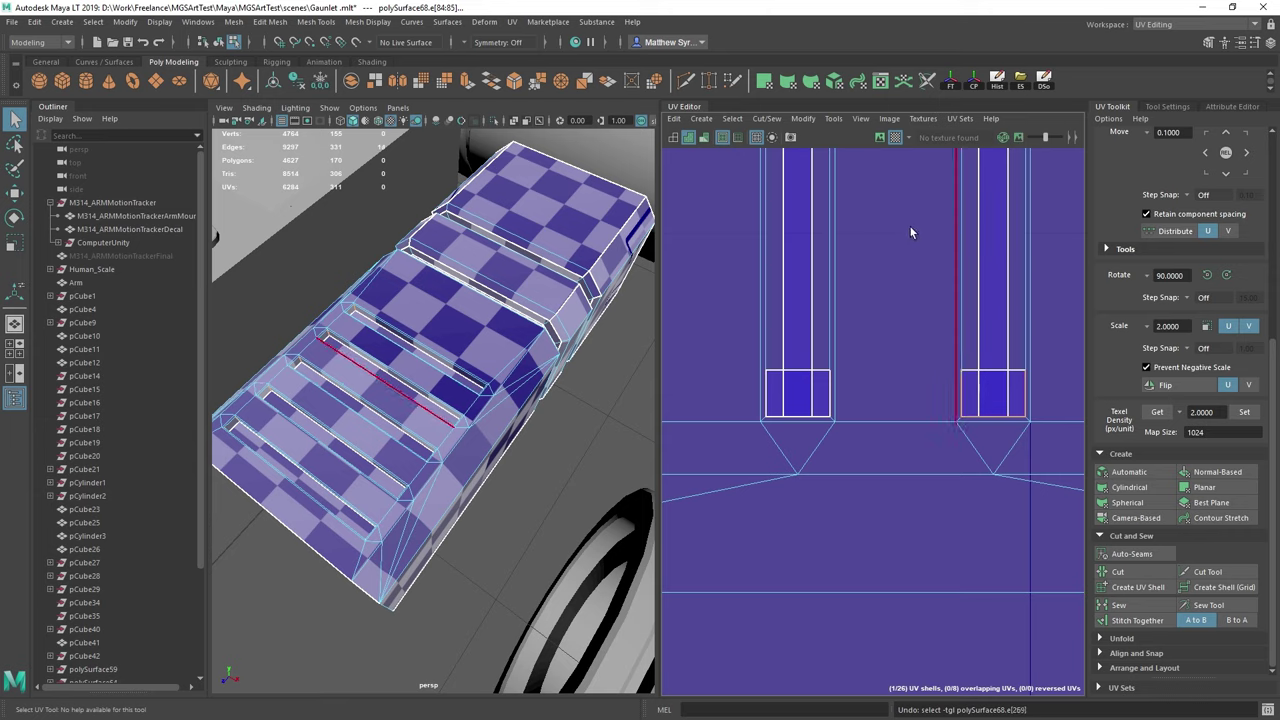
alt+middle_drag(868, 300, 877, 375)
ctrl+right_drag(901, 267, 818, 227)
scroll(860, 331, down, 7)
alt+middle_drag(888, 309, 889, 415)
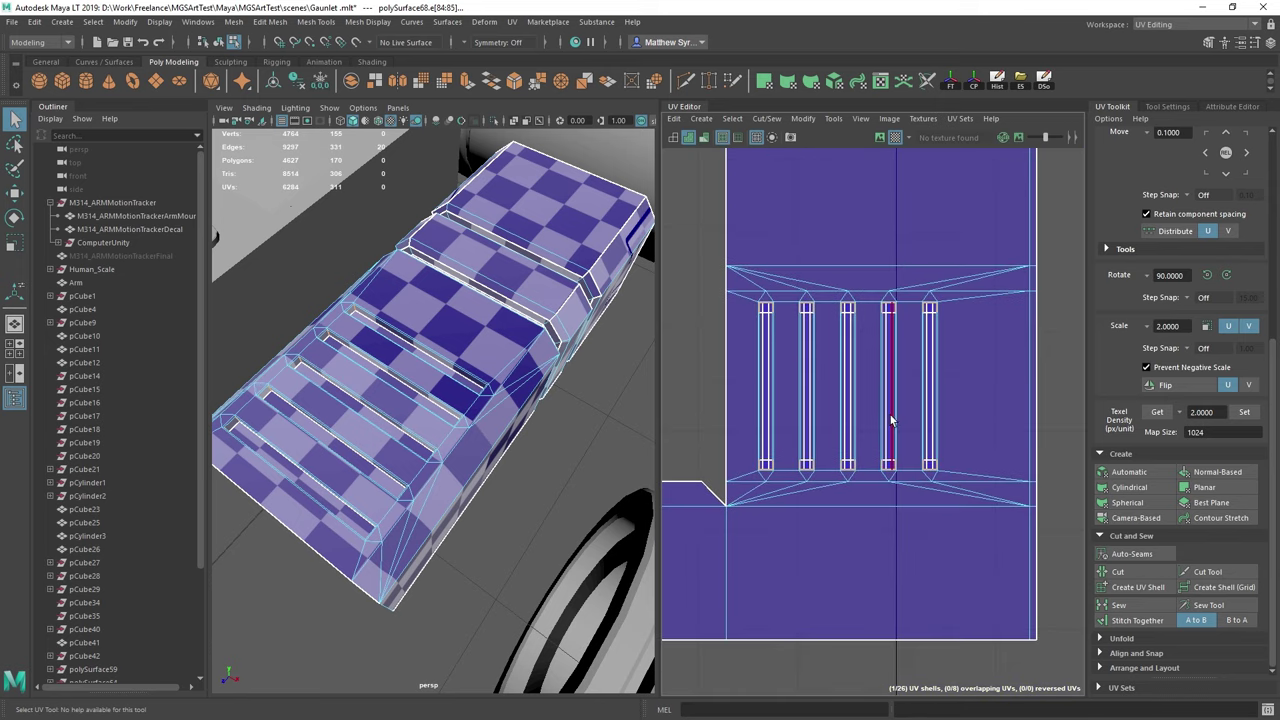
shift+right_drag(868, 308, 873, 279)
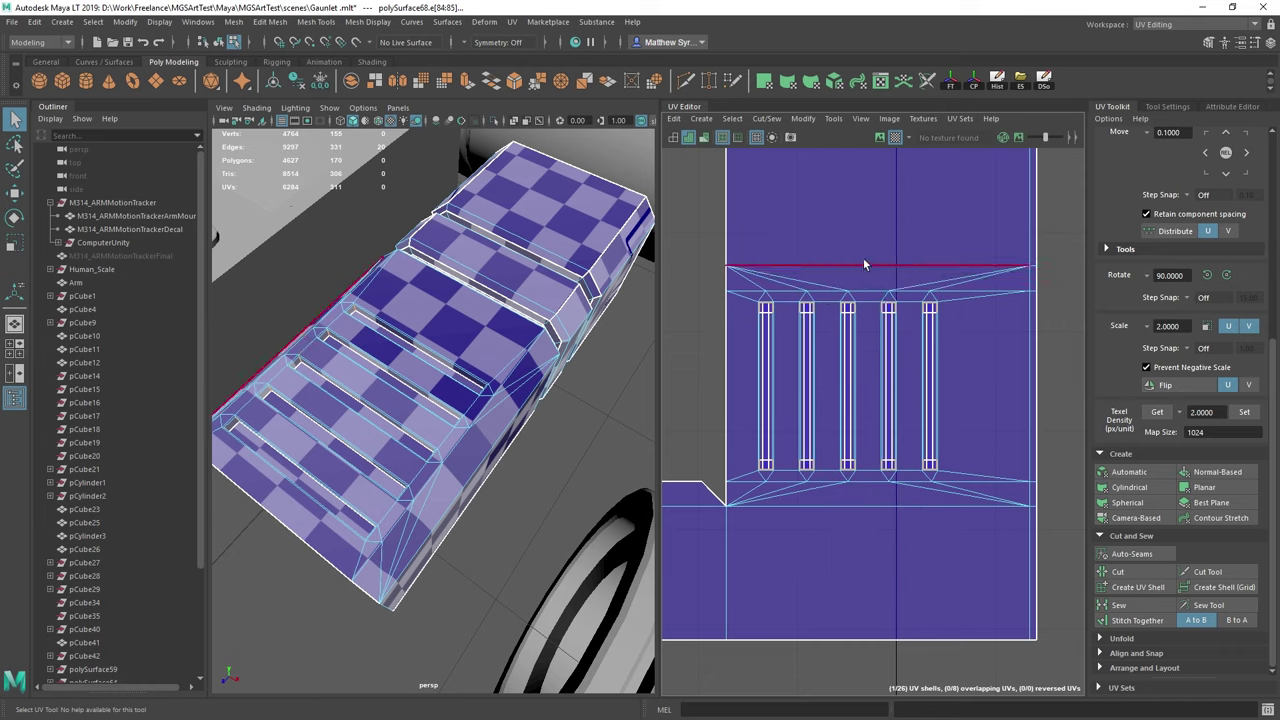
shift+right_drag(864, 218, 908, 241)
Examine the sewn slot corners and select the four inner-corner UVs of the slot nearest the stitched side panel
scroll(866, 340, up, 5)
scroll(476, 362, up, 3)
alt+drag(476, 362, 436, 338)
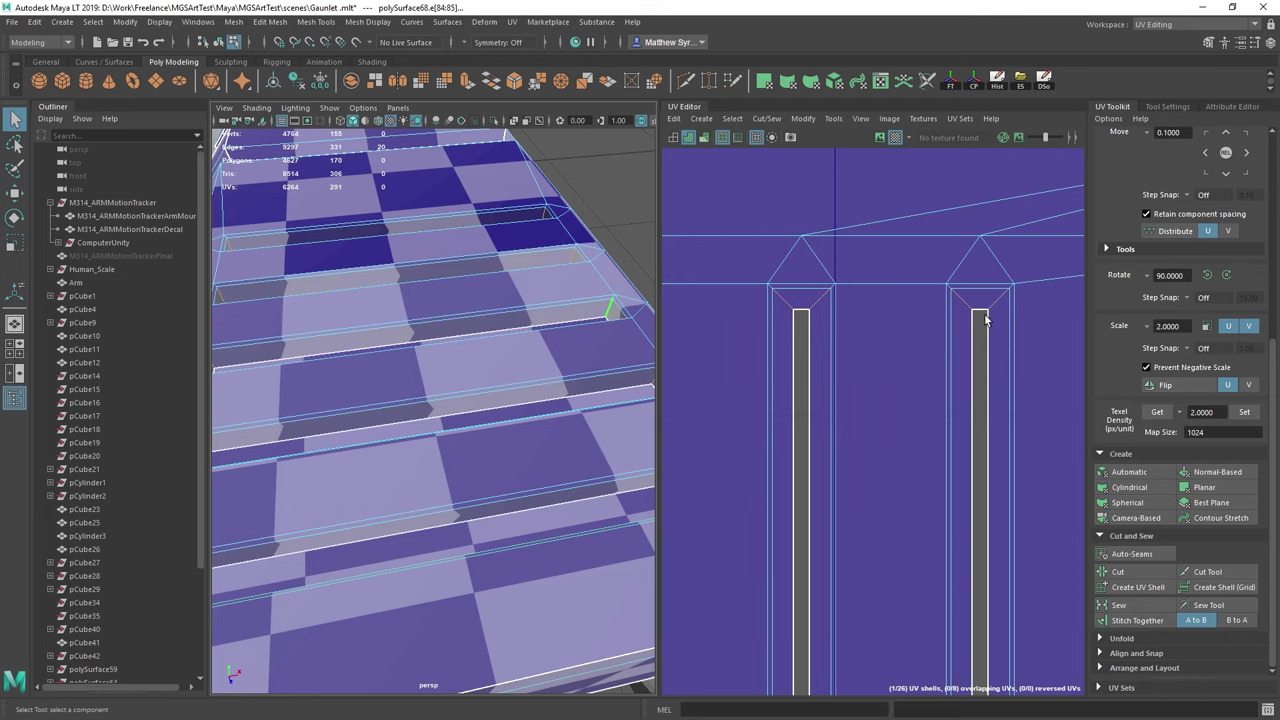
scroll(966, 336, down, 4)
alt+middle_drag(971, 439, 915, 332)
right_drag(911, 291, 934, 280)
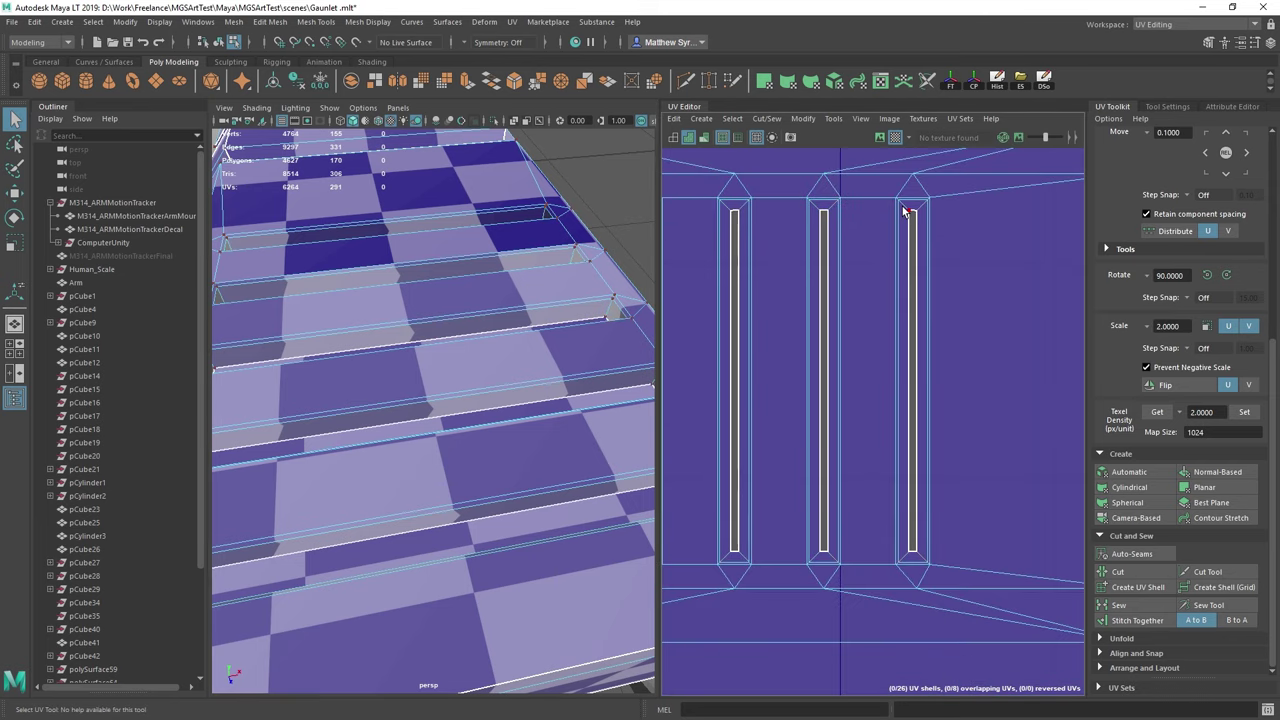
drag(903, 207, 921, 555)
shift+right_drag(1047, 317, 972, 321)
scroll(906, 236, down, 2)
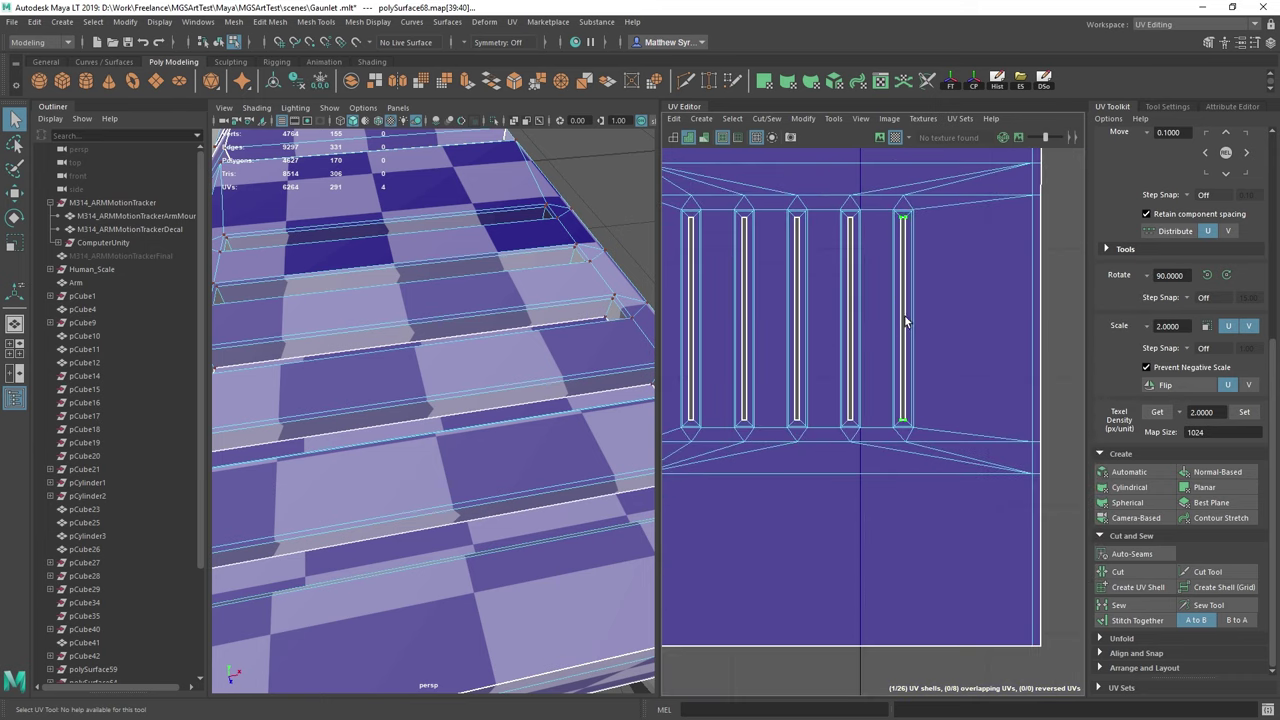
scroll(905, 318, up, 3)
scroll(907, 357, down, 3)
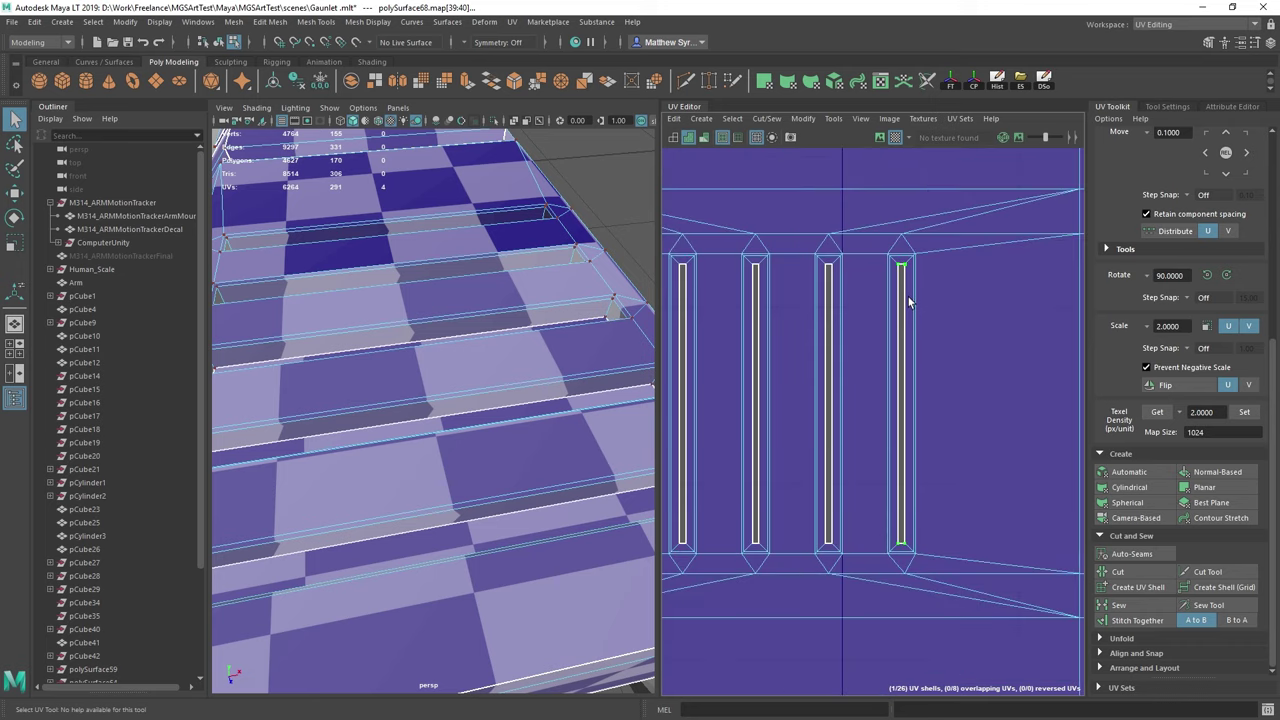
scroll(900, 276, down, 3)
Examine the slotted box from several angles and identify the edge shared by the end panel and the slotted panel
alt+drag(455, 389, 382, 334)
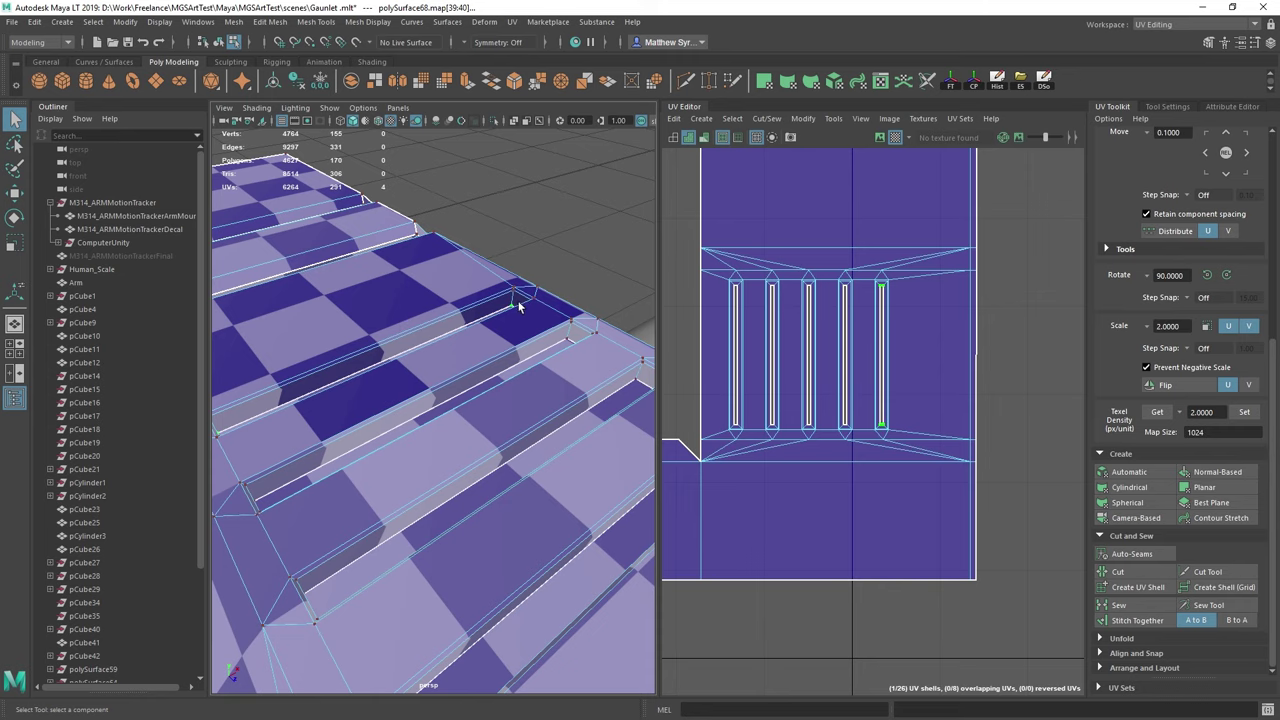
scroll(521, 325, down, 6)
alt+drag(520, 370, 468, 400)
scroll(491, 346, up, 4)
alt+drag(491, 346, 430, 268)
scroll(788, 328, down, 7)
scroll(760, 330, up, 5)
alt+middle_drag(742, 314, 818, 408)
right_drag(823, 352, 825, 318)
click(845, 304)
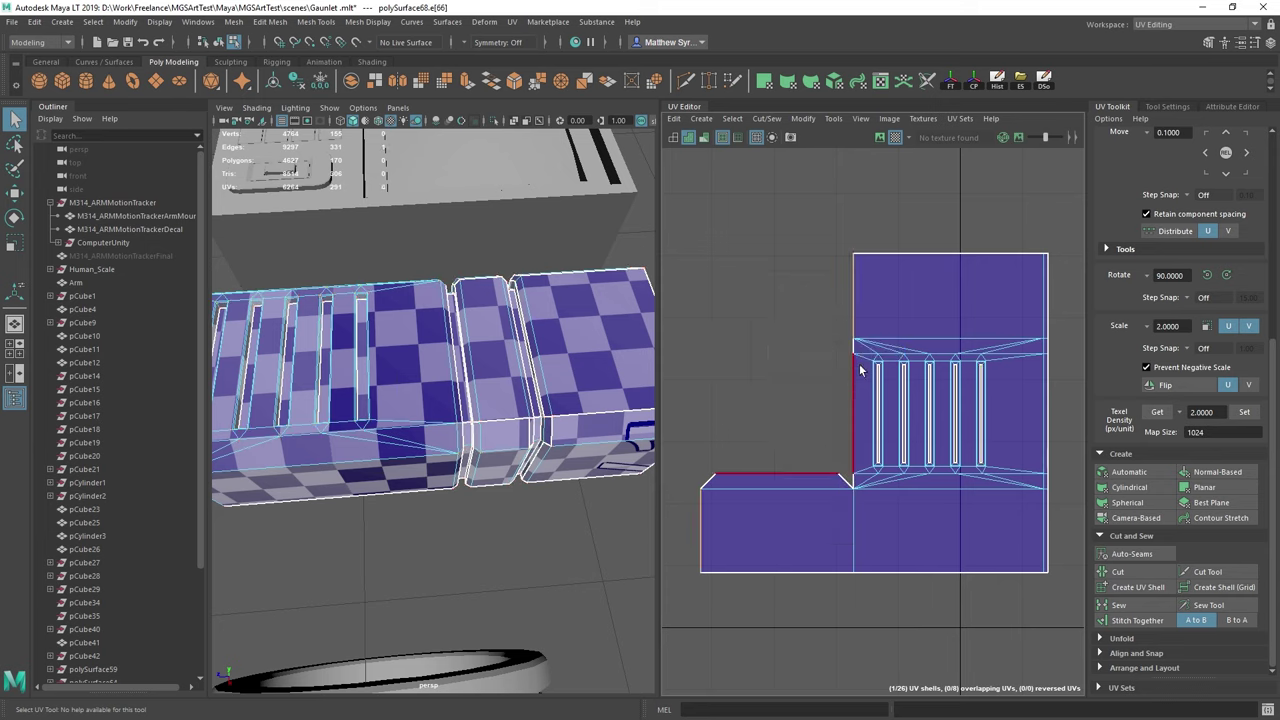
click(1052, 421)
key(ctrl+x)
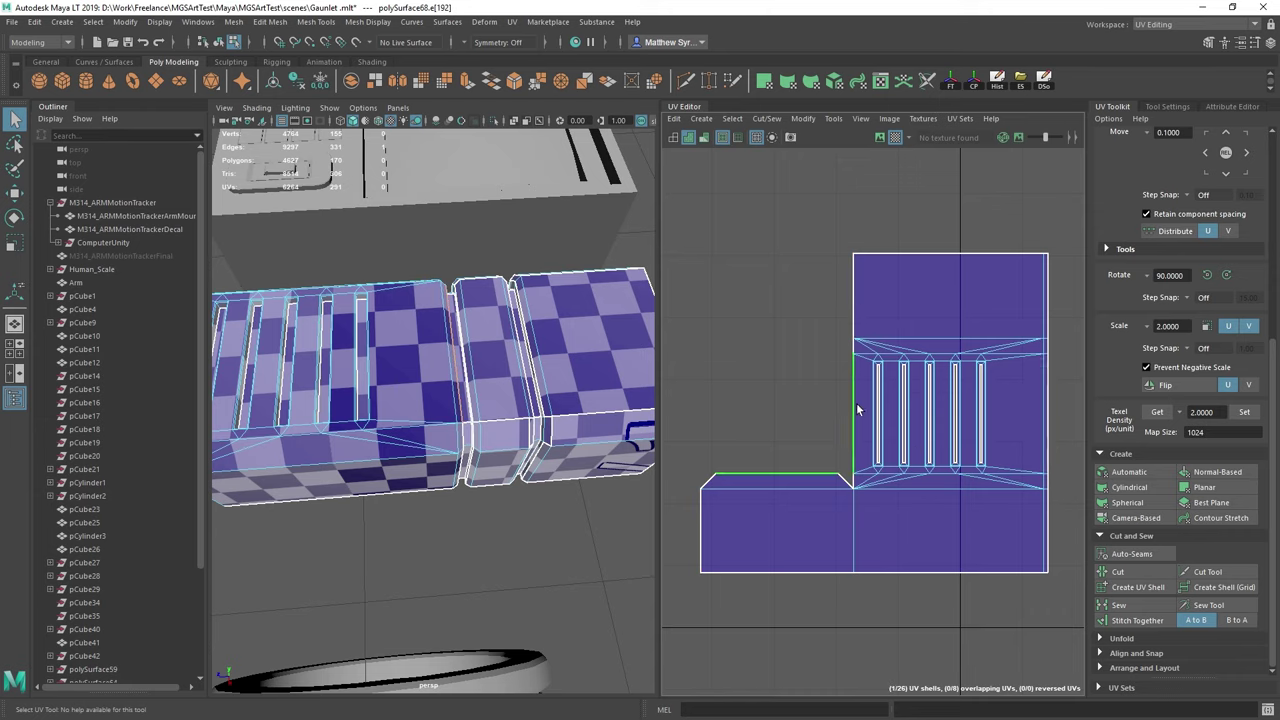
Separate the end panel into its own UV shell and stitch it onto the matching end edge of the slotted panel
key(F11)
click(939, 522)
key(F10)
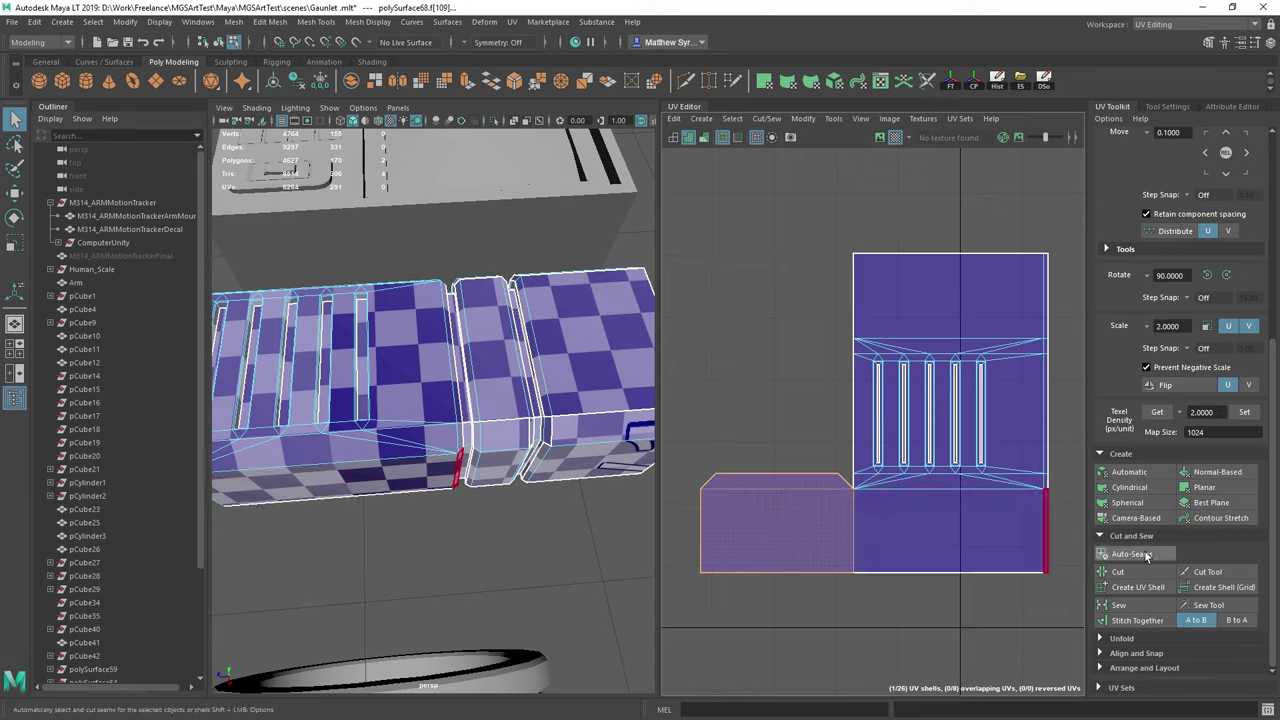
click(1124, 588)
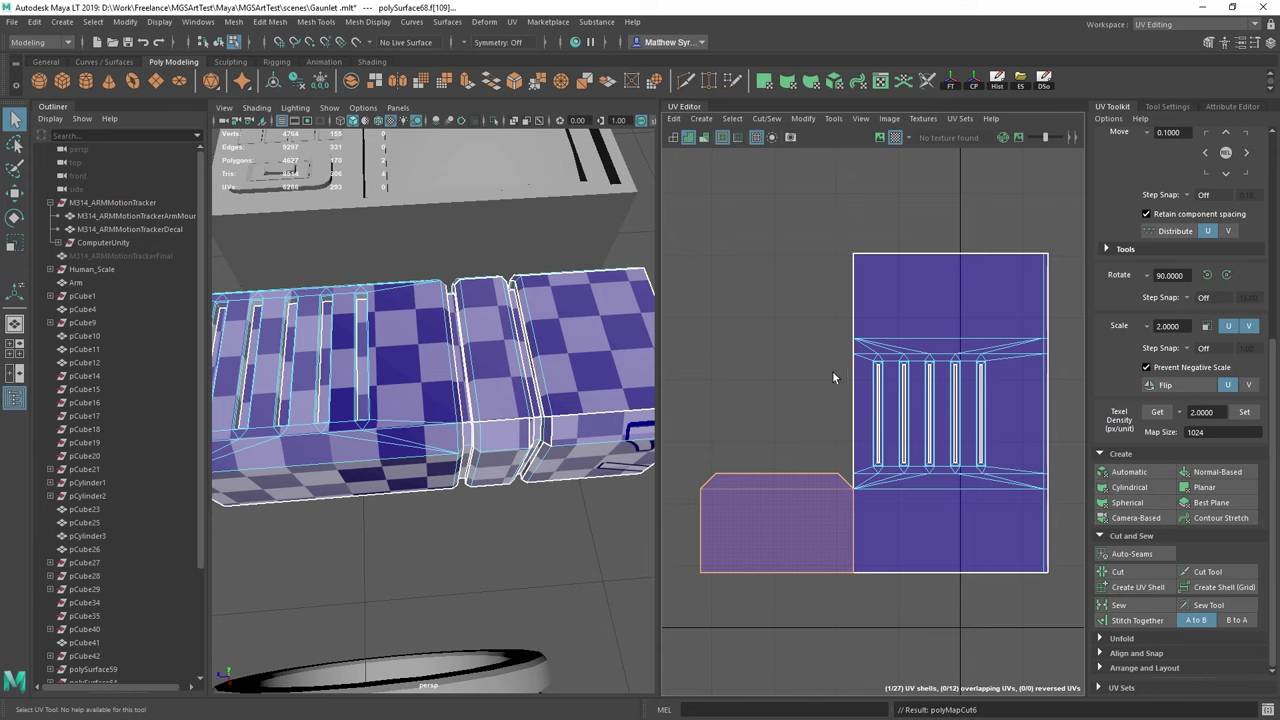
right_click(800, 296)
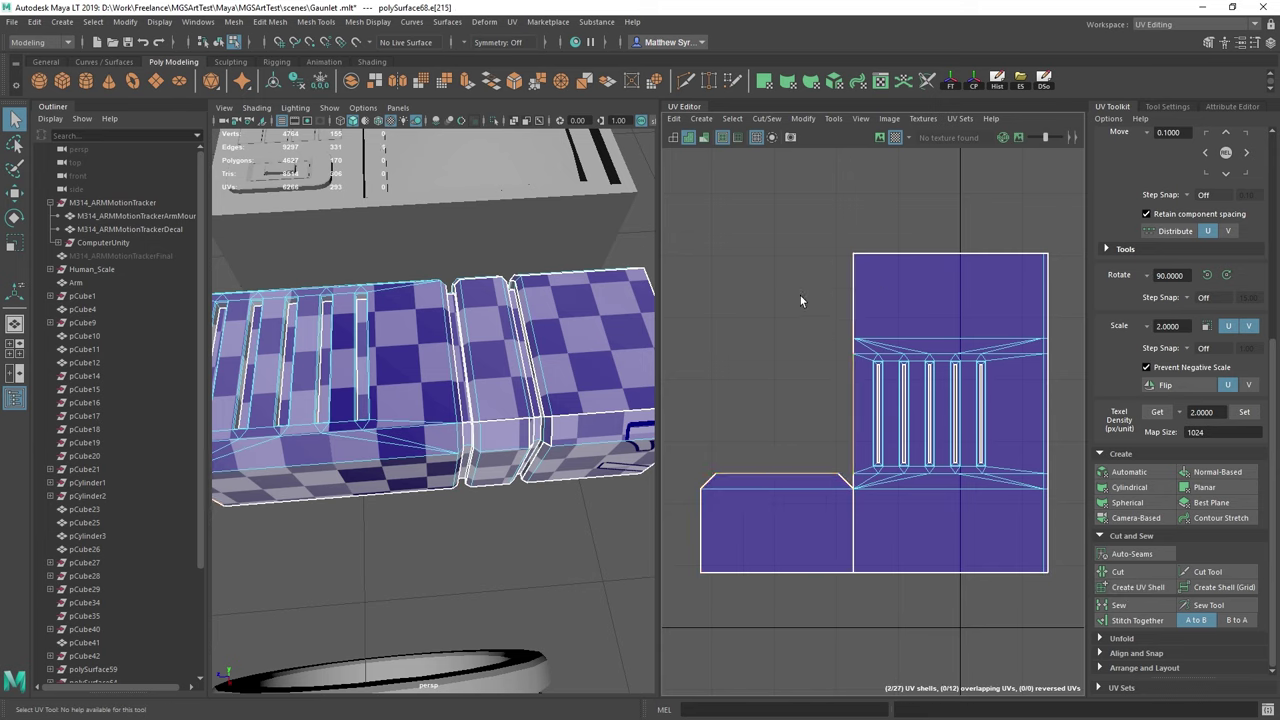
shift+right_drag(808, 289, 811, 328)
Rotate the slotted shell 90 degrees and move it to the clear space above the packed shells
scroll(818, 350, down, 3)
right_drag(836, 370, 897, 360)
click(1207, 275)
scroll(990, 356, down, 5)
alt+middle_drag(938, 364, 963, 382)
key(w)
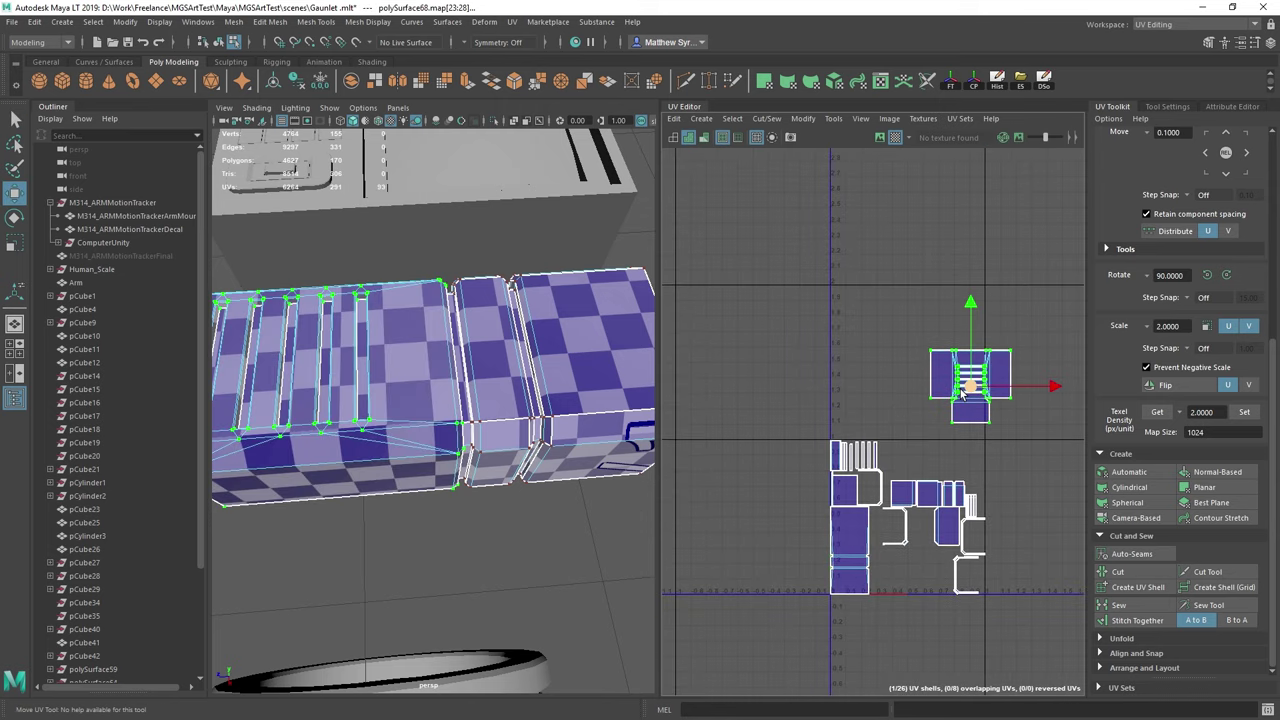
drag(968, 383, 897, 376)
scroll(903, 450, up, 5)
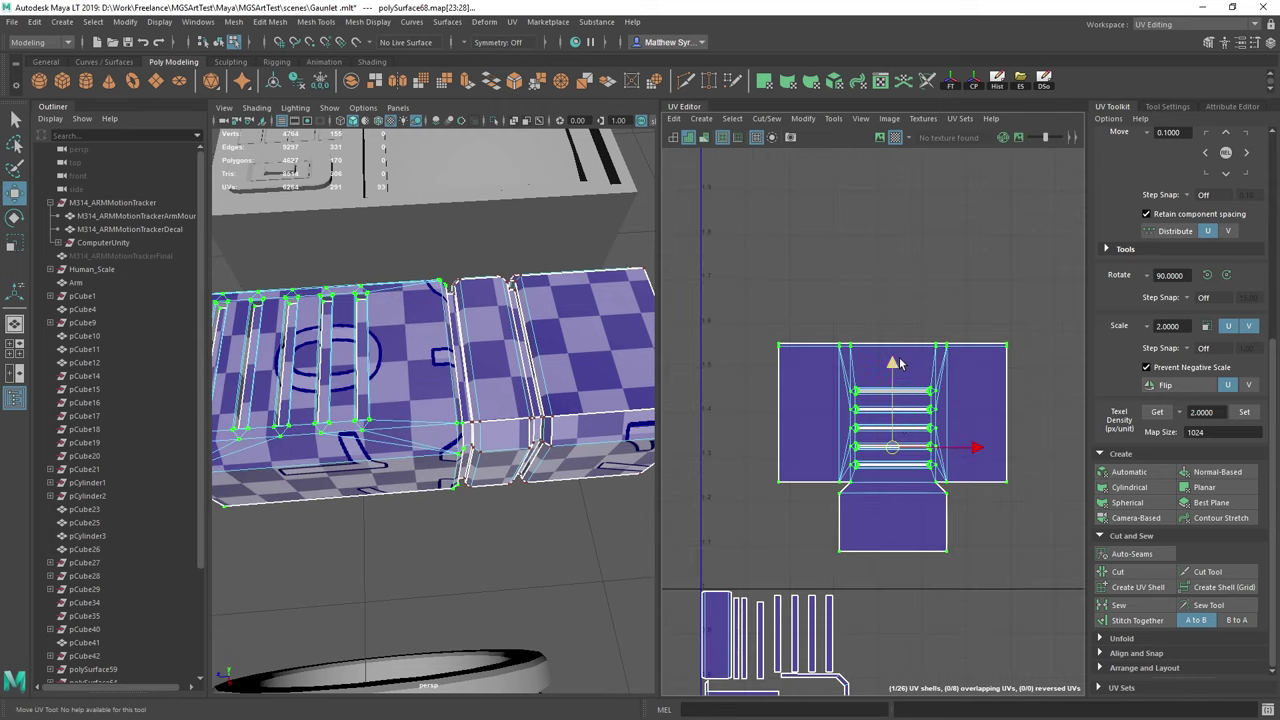
Scale the middle slot's inner-corner UVs outward in both directions so its walls become narrow borders
scroll(903, 449, up, 3)
key(F10)
click(772, 389)
key(F9)
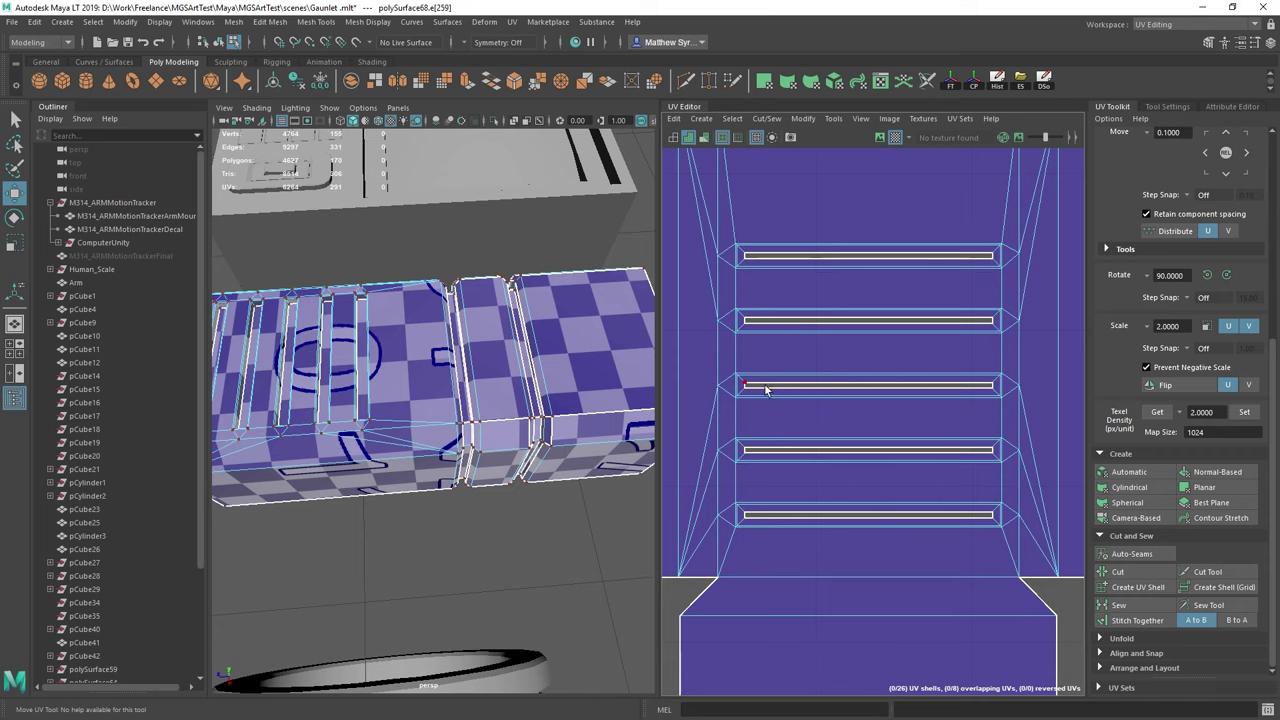
drag(987, 390, 996, 391)
key(e)
key(r)
drag(865, 385, 869, 384)
click(868, 383)
drag(868, 306, 864, 248)
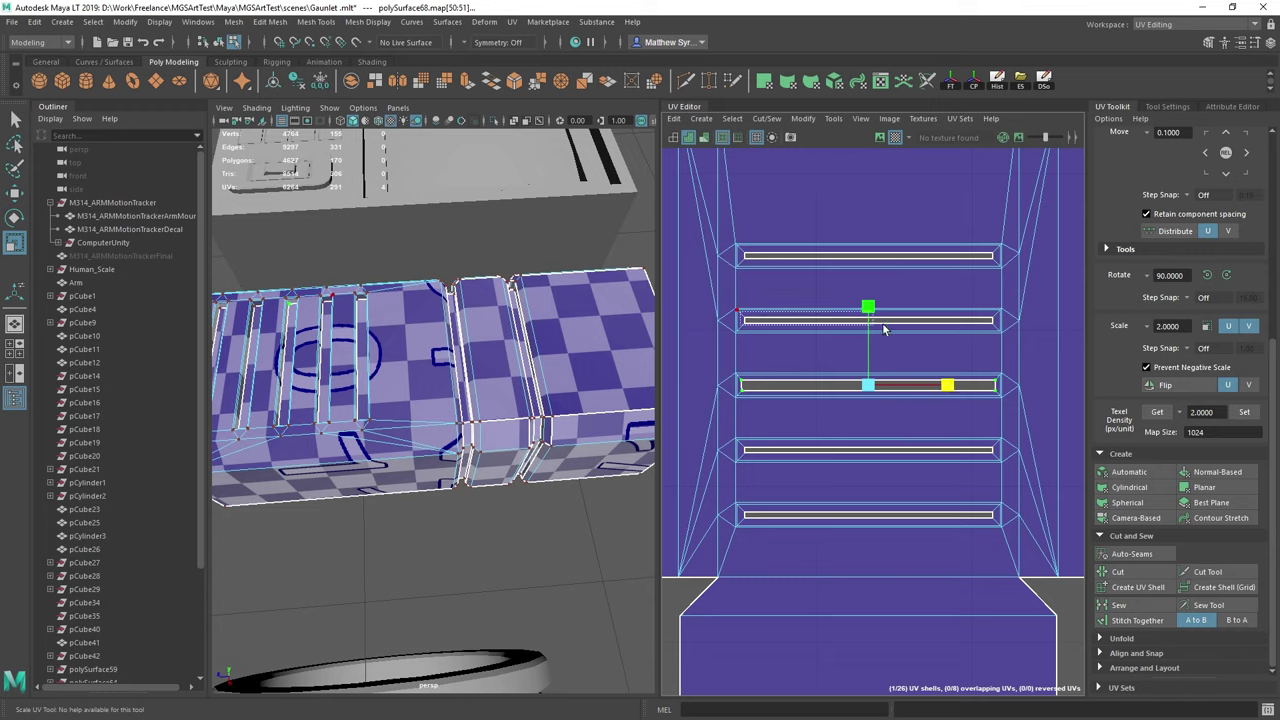
Scale the inner-corner UVs of the two slots above the middle one outward to match its opening
drag(1000, 336, 736, 310)
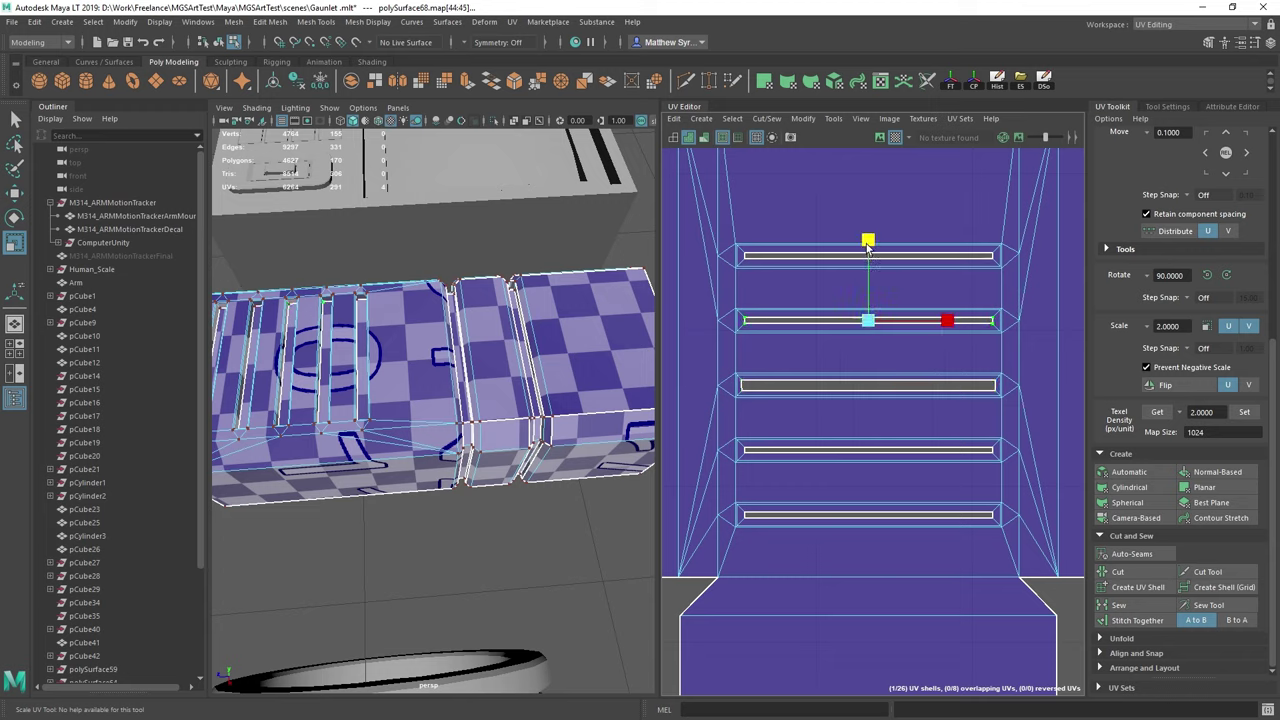
drag(868, 248, 866, 175)
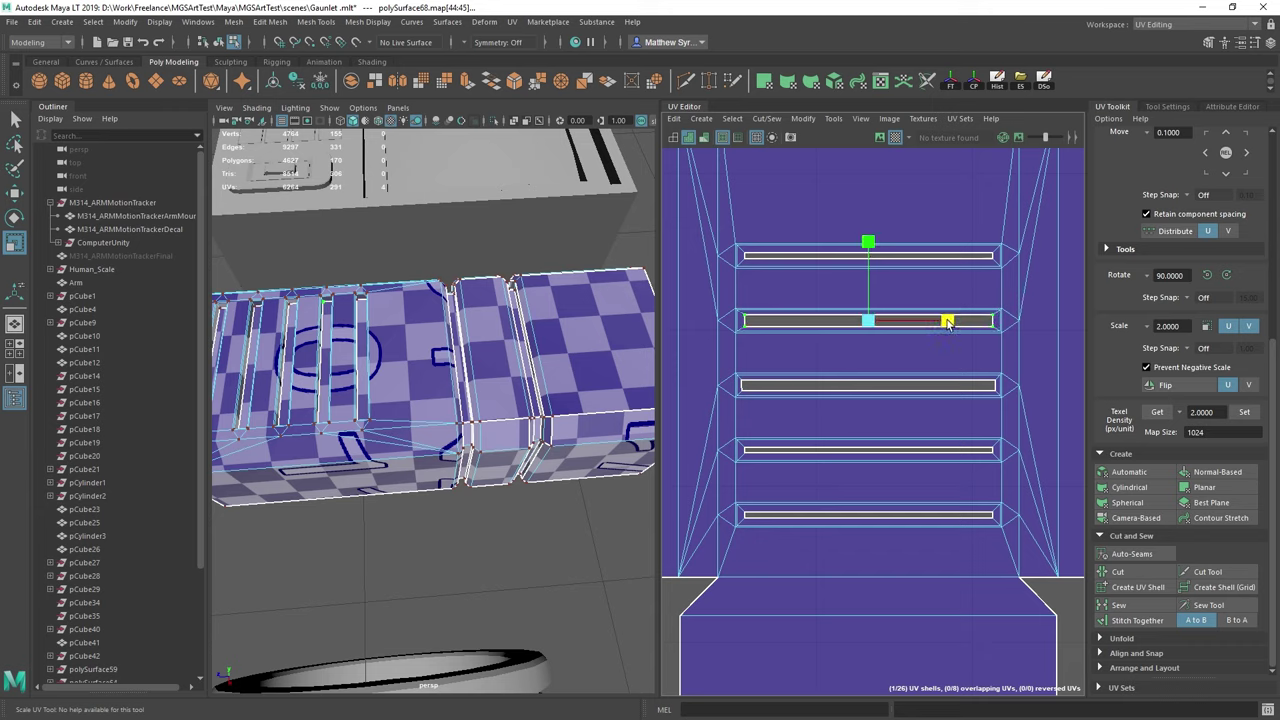
drag(738, 247, 996, 262)
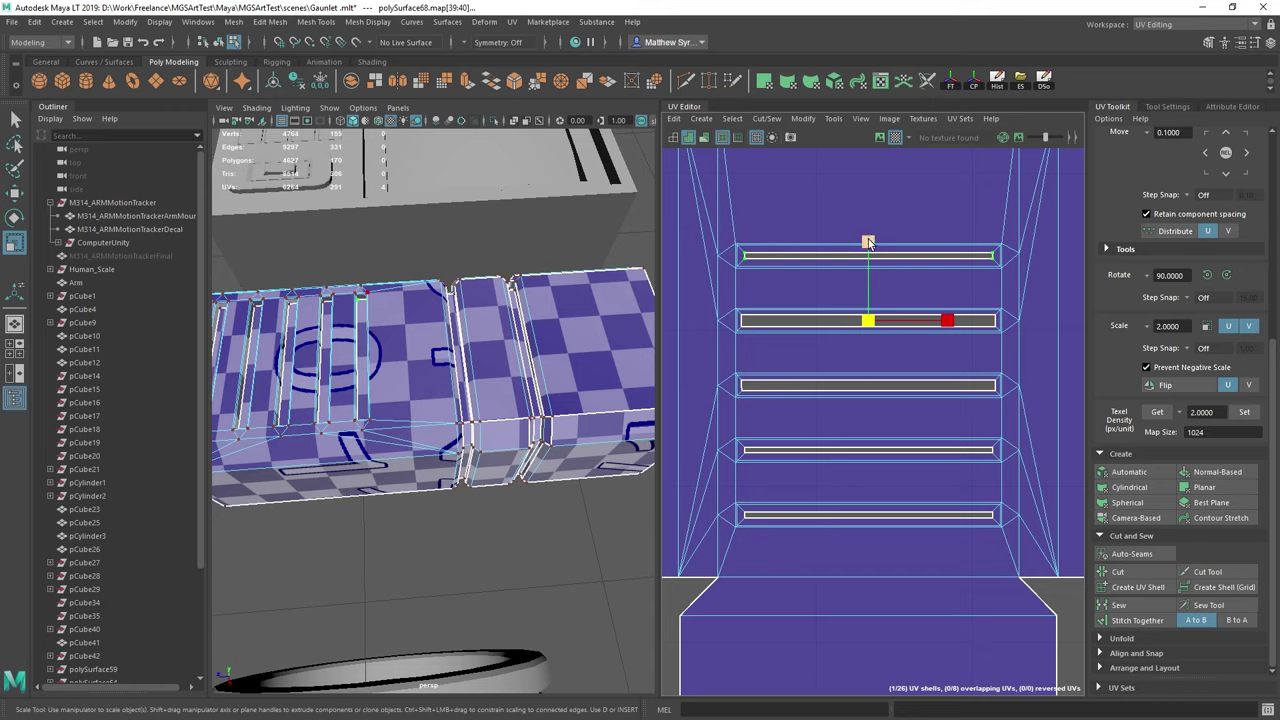
drag(868, 243, 868, 237)
key(ctrl+z)
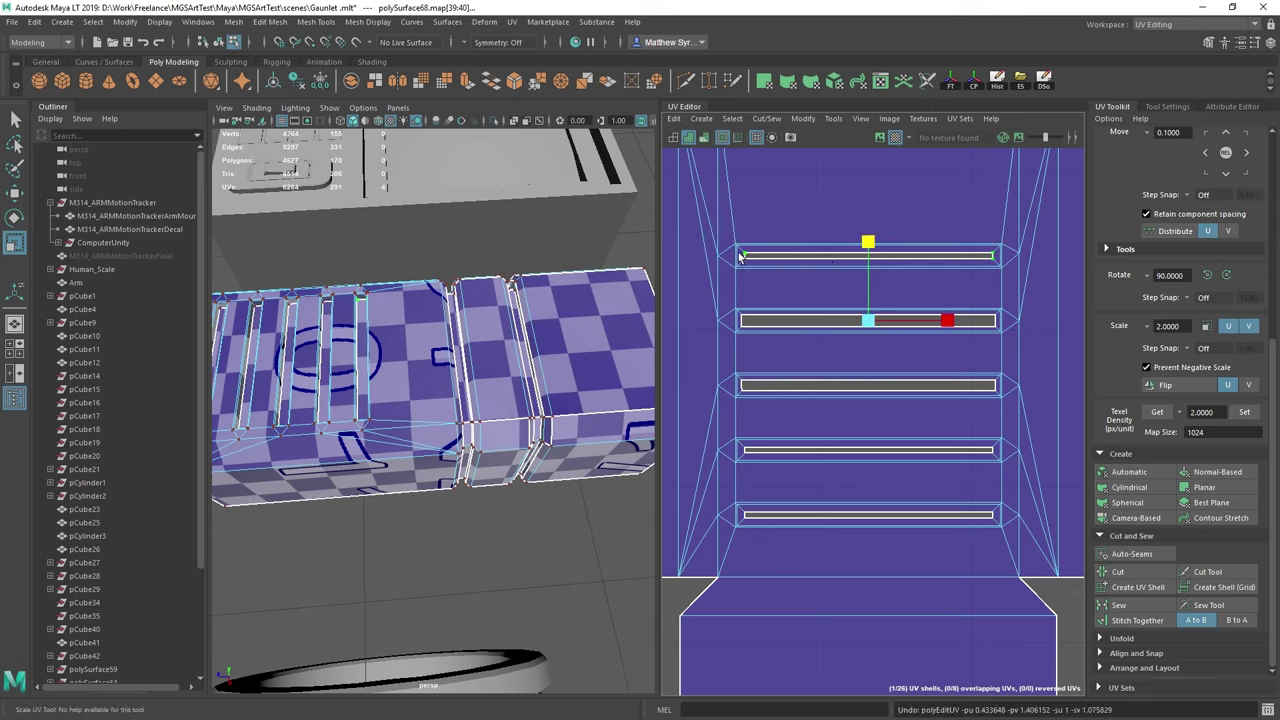
drag(740, 256, 998, 262)
drag(868, 178, 869, 110)
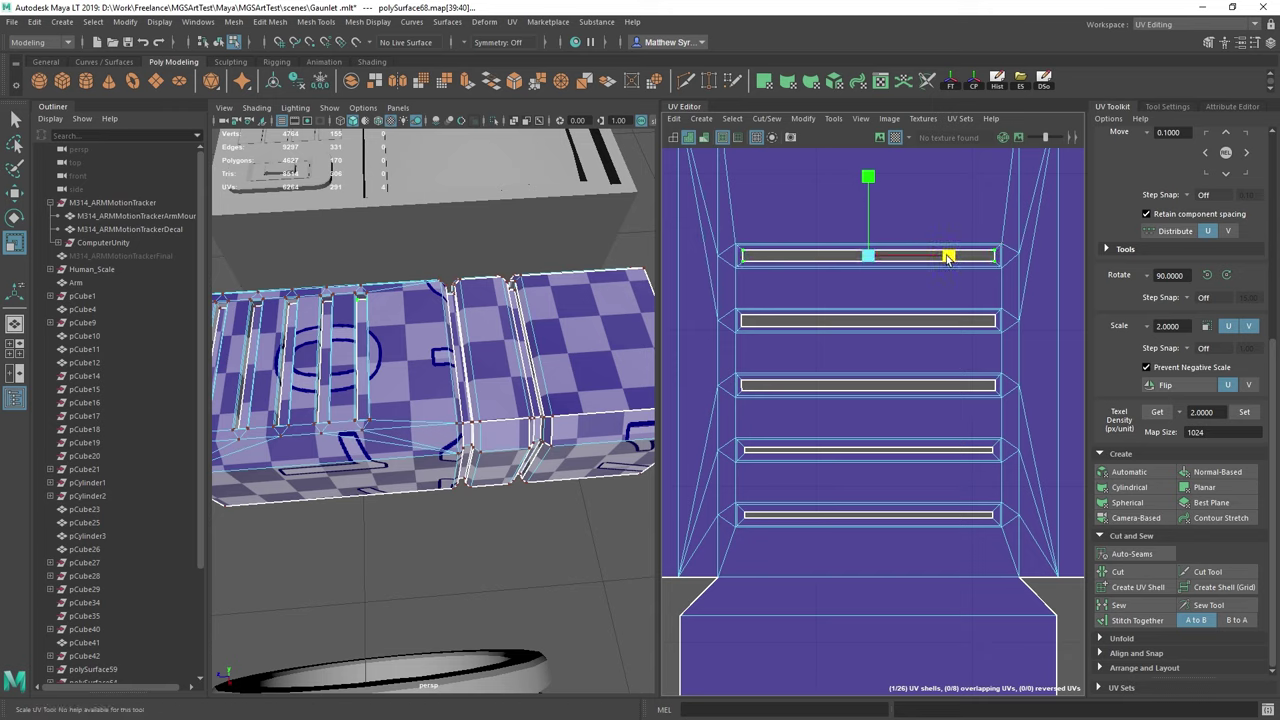
Scale the inner-corner UVs of the two slots below the middle one outward to match the others
drag(739, 443, 1004, 472)
drag(868, 372, 862, 311)
drag(946, 451, 948, 451)
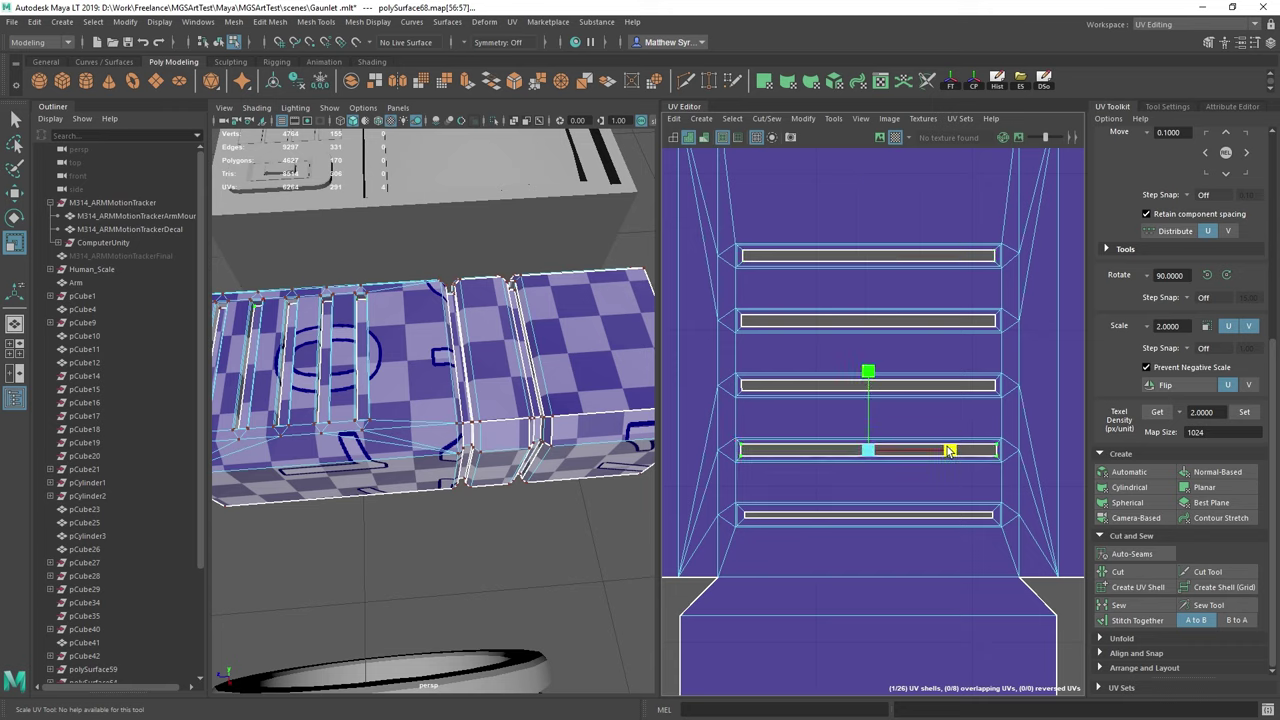
drag(745, 515, 1002, 522)
mouse_move(870, 413)
mouse_down()
mouse_move(866, 357)
mouse_move(867, 436)
mouse_up()
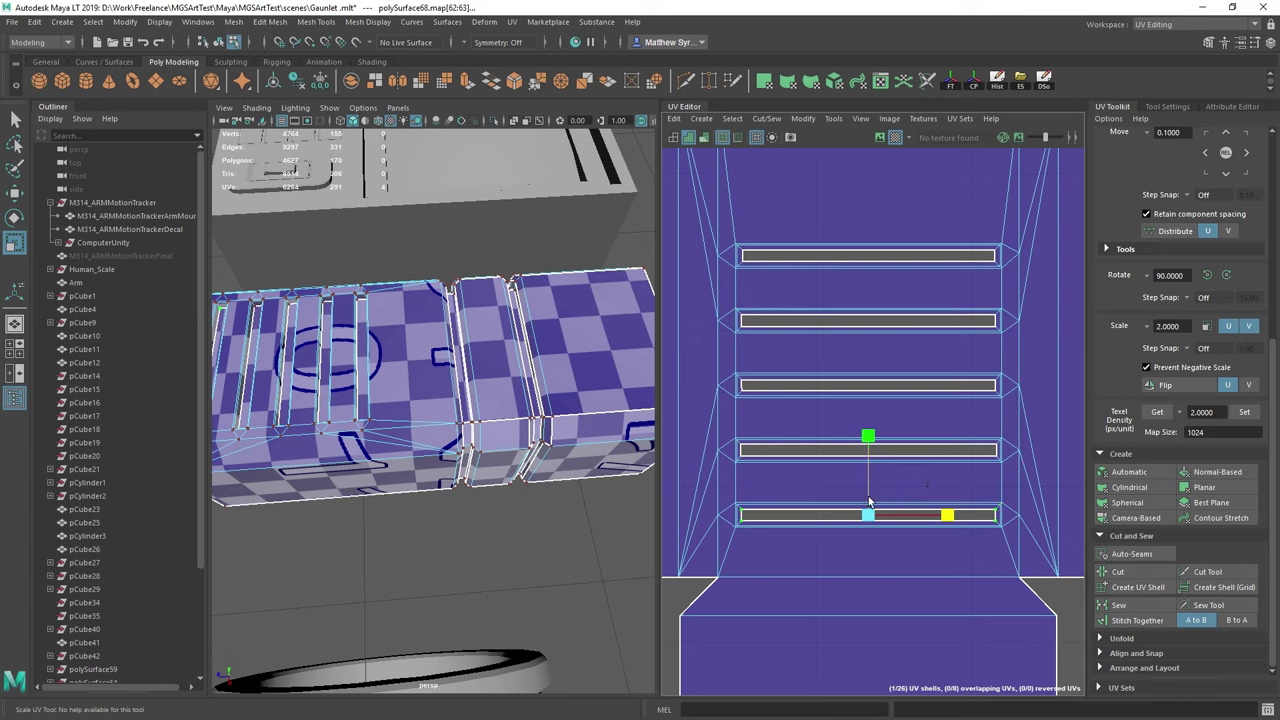
key(q)
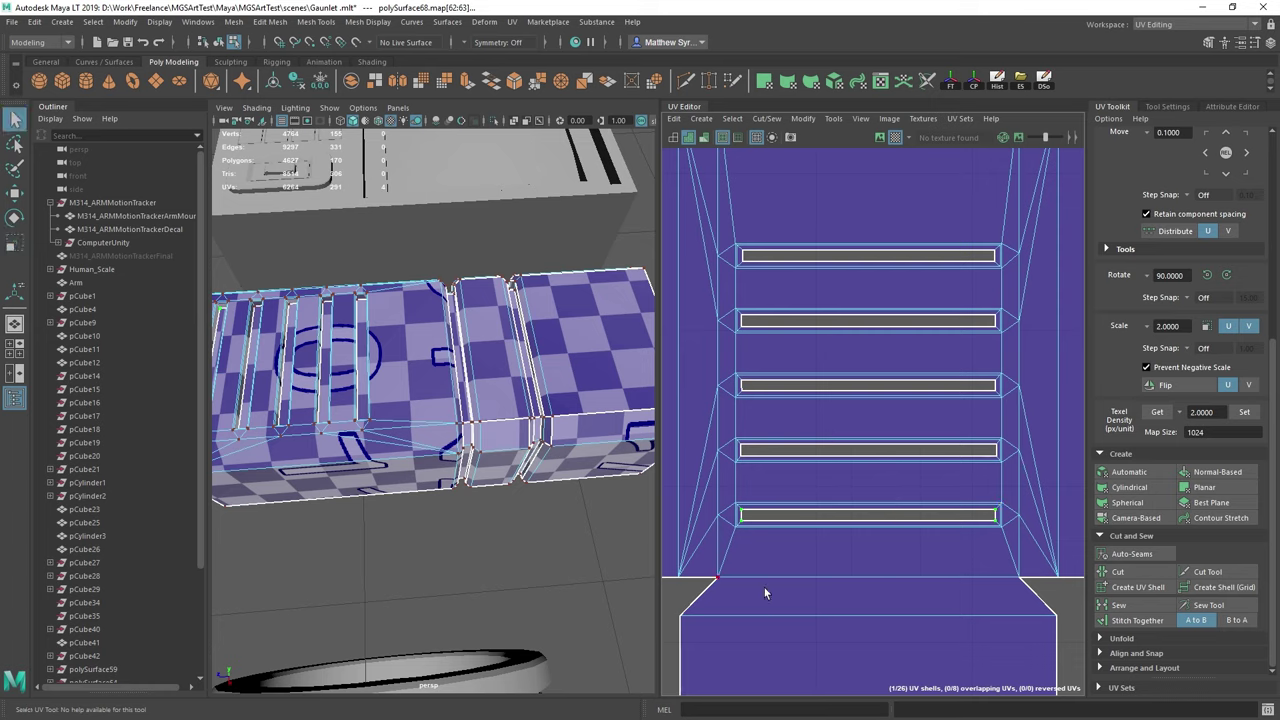
Stitch the separate floor strips onto the inner wall edges of all five slots
right_drag(812, 469, 814, 423)
click(796, 437)
click(795, 388)
key(shift+s)
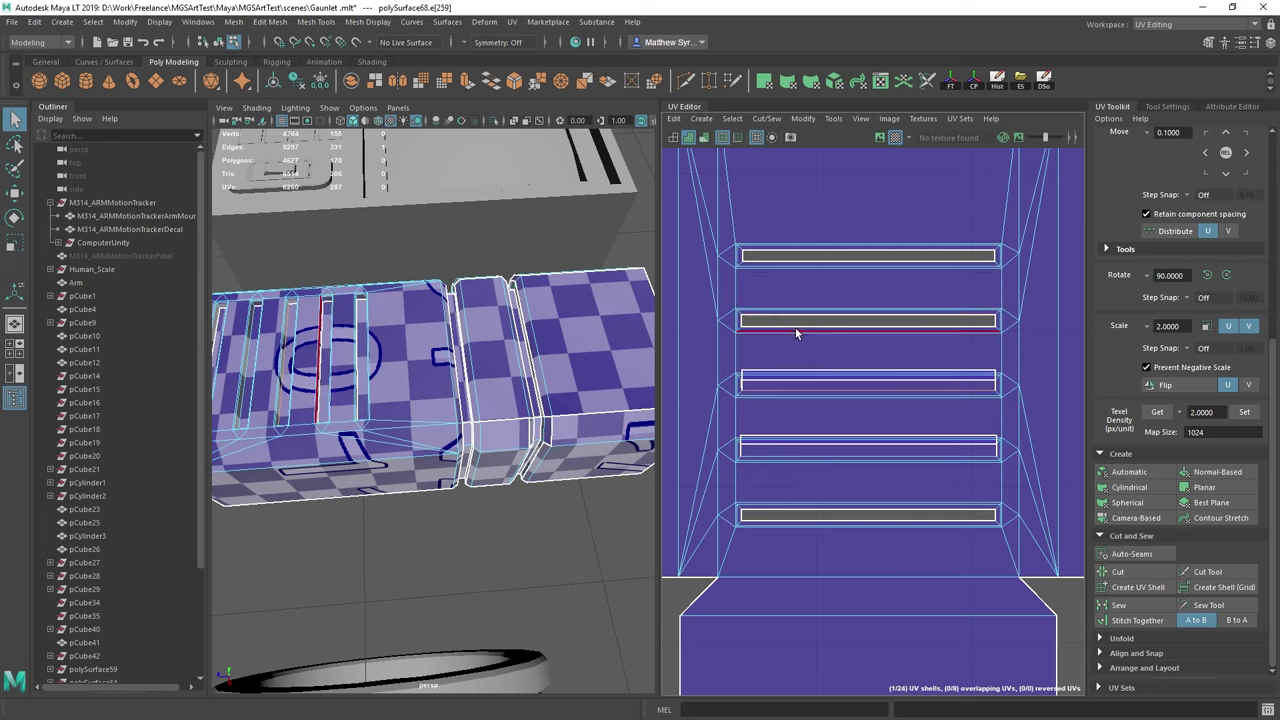
click(798, 322)
key(shift+s)
click(807, 257)
key(shift+s)
click(782, 514)
key(shift+s)
Align the outer UVs of each slot's floor strip to minimum V so every strip fits inside its slot walls
right_drag(719, 442, 748, 440)
click(747, 439)
shift+right_drag(920, 402, 916, 492)
click(741, 503)
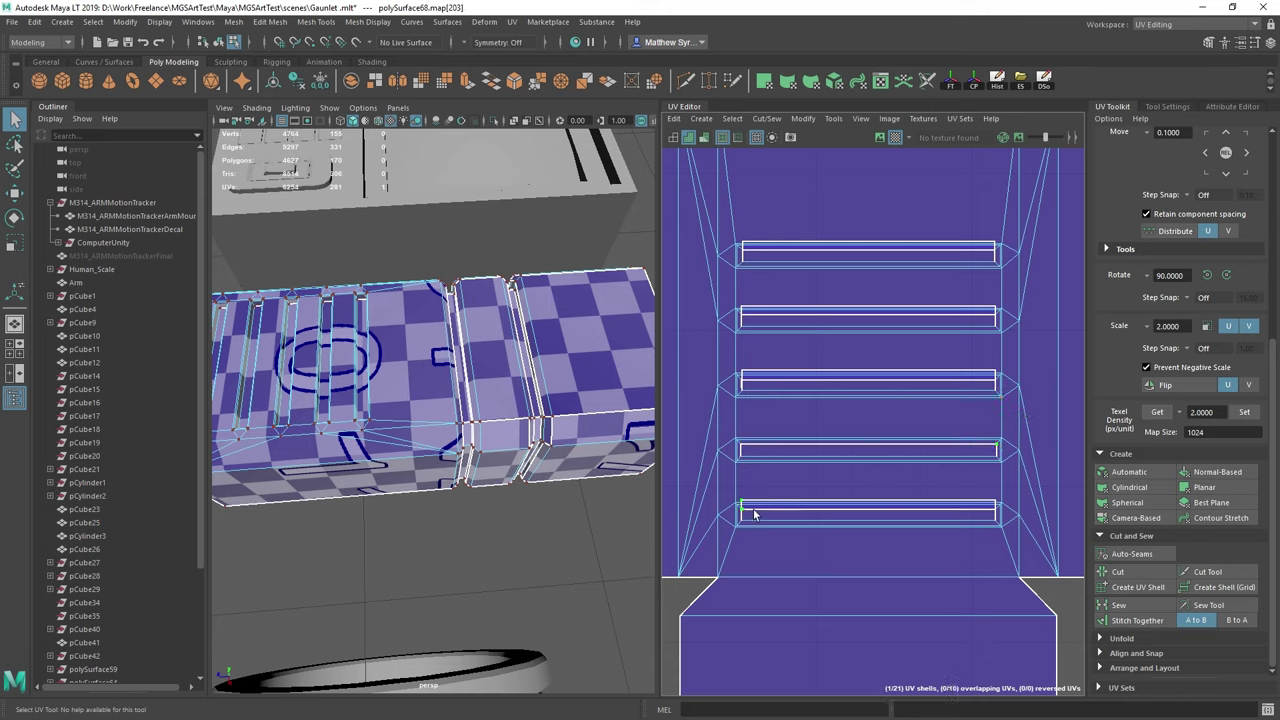
key(g)
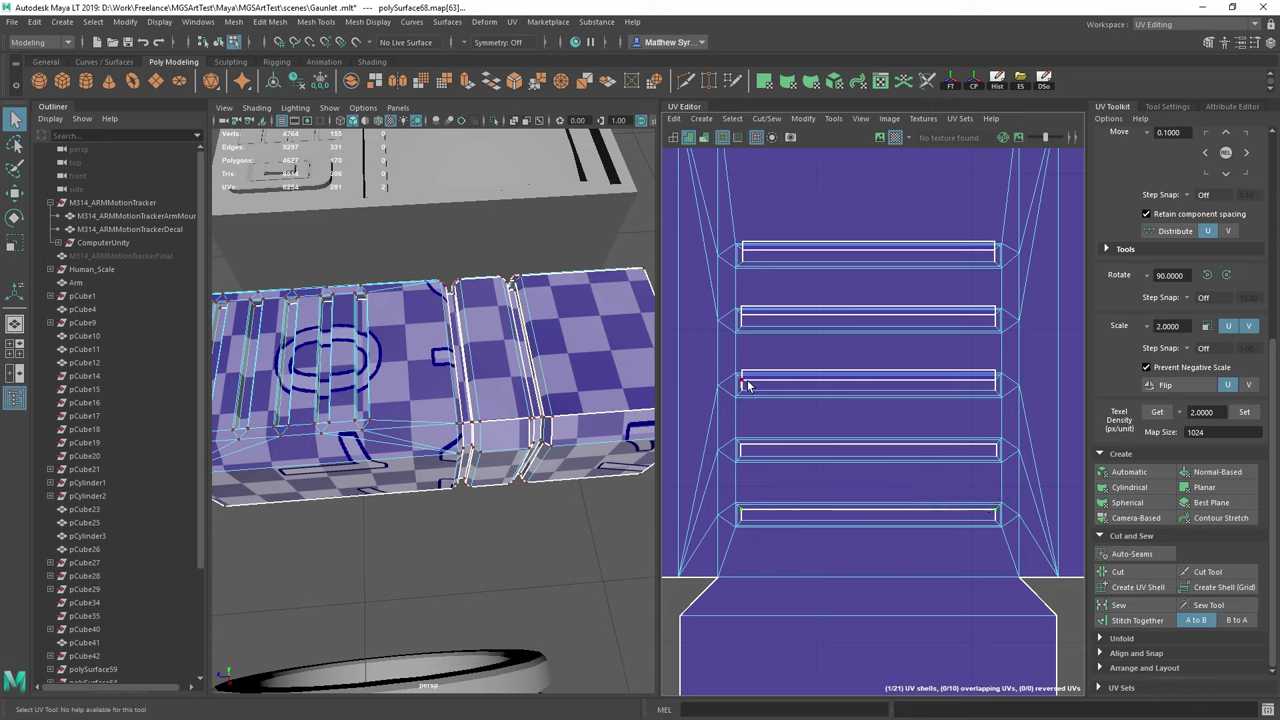
shift+click(994, 374)
key(g)
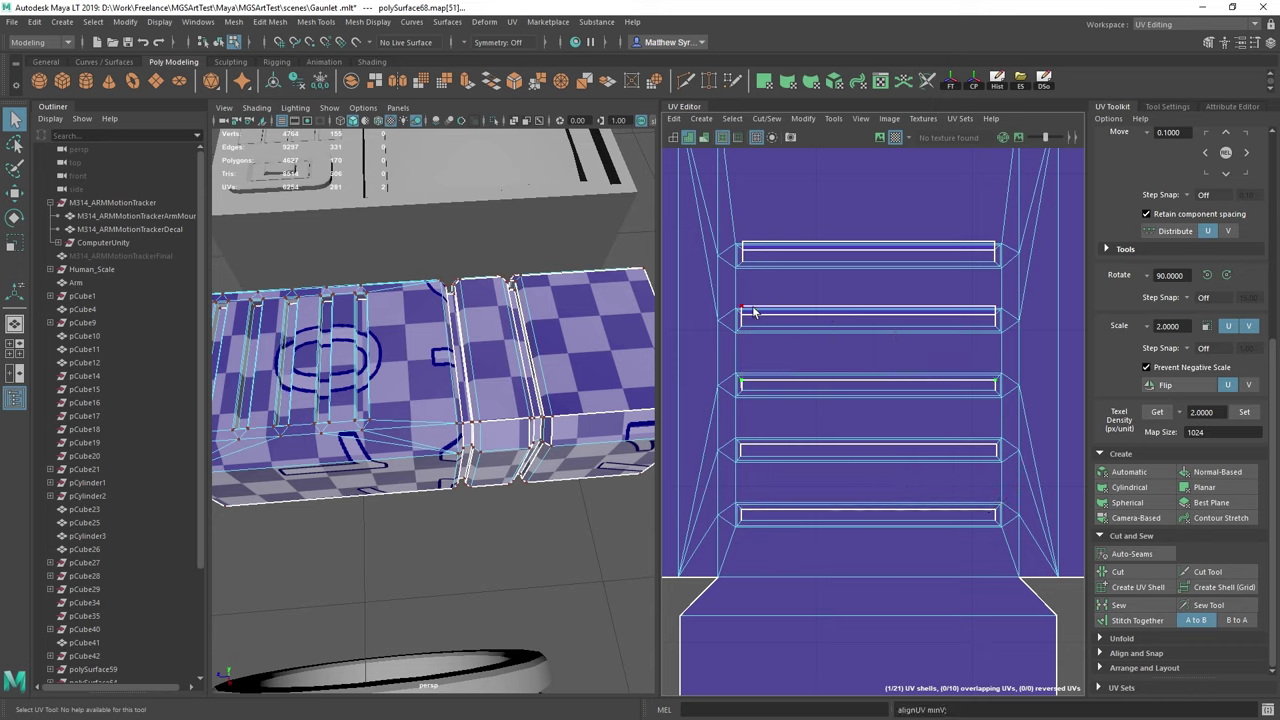
shift+click(998, 311)
key(g)
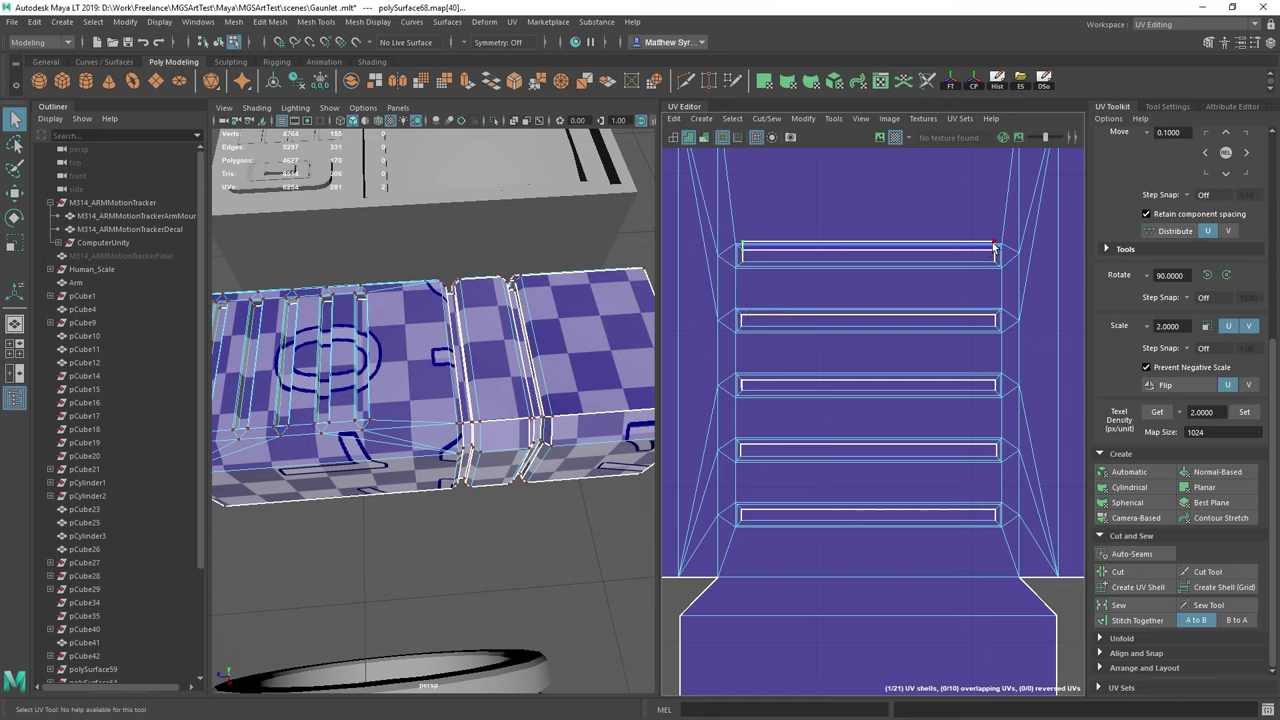
key(g)
Sew the whole slotted shell's UVs so the floor strips join the slot walls, and check the checker pattern on the model
right_drag(825, 267, 938, 250)
double_click(989, 247)
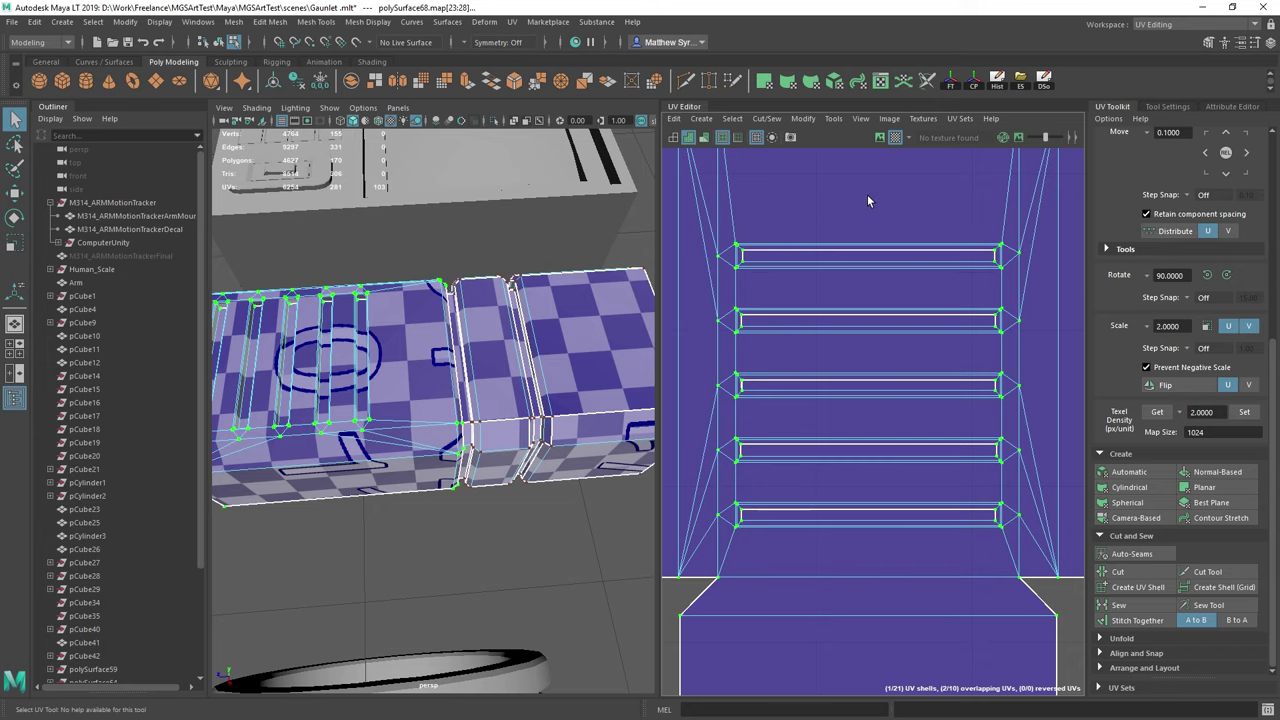
shift+right_drag(868, 201, 847, 396)
scroll(877, 336, down, 7)
right_drag(841, 327, 910, 297)
click(914, 312)
alt+middle_drag(410, 326, 457, 343)
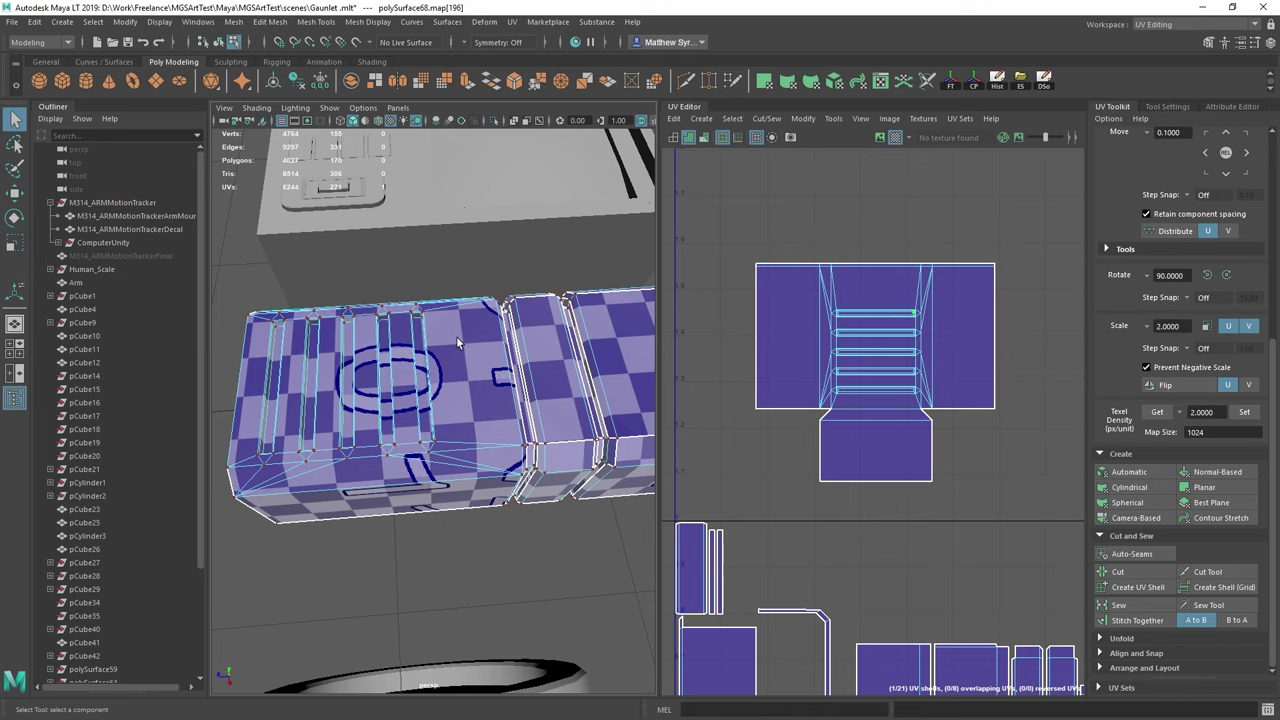
alt+drag(457, 345, 425, 400)
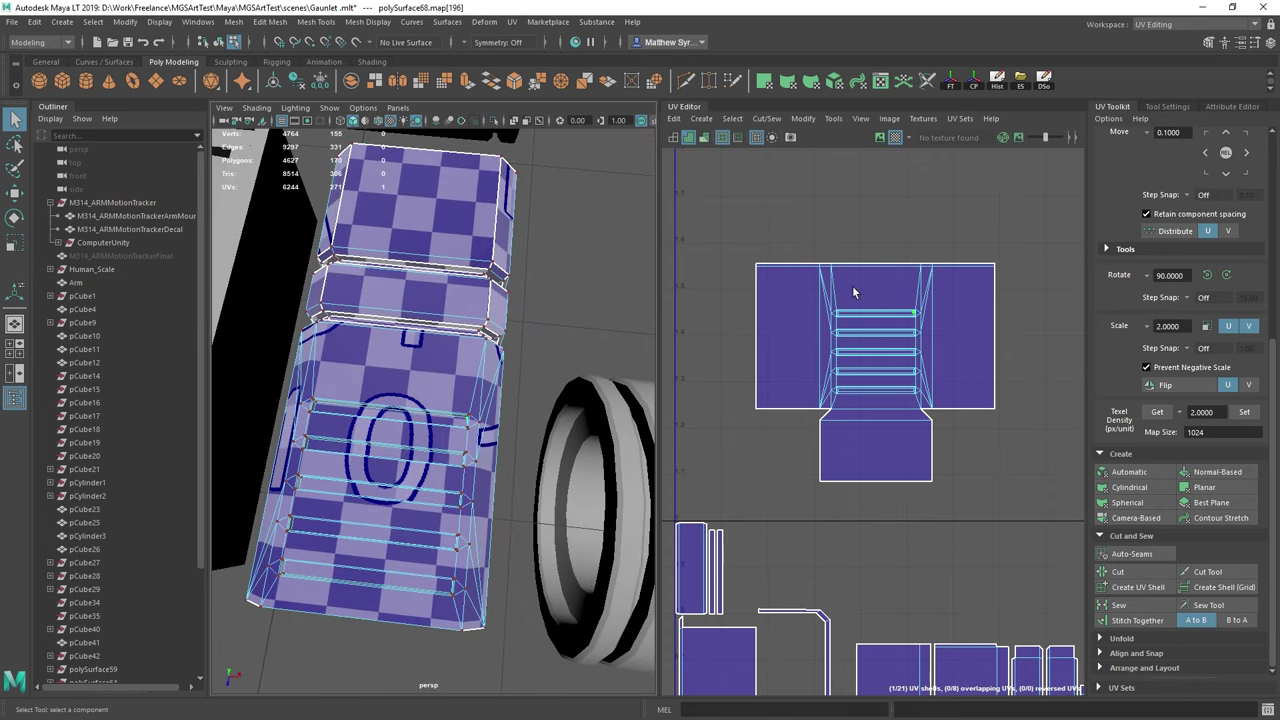
alt+middle_drag(840, 266, 837, 323)
alt+middle_drag(382, 238, 365, 296)
Try to stitch the whole groove bevel shell onto the slotted shell's upper edge, and undo it
right_drag(867, 346, 866, 307)
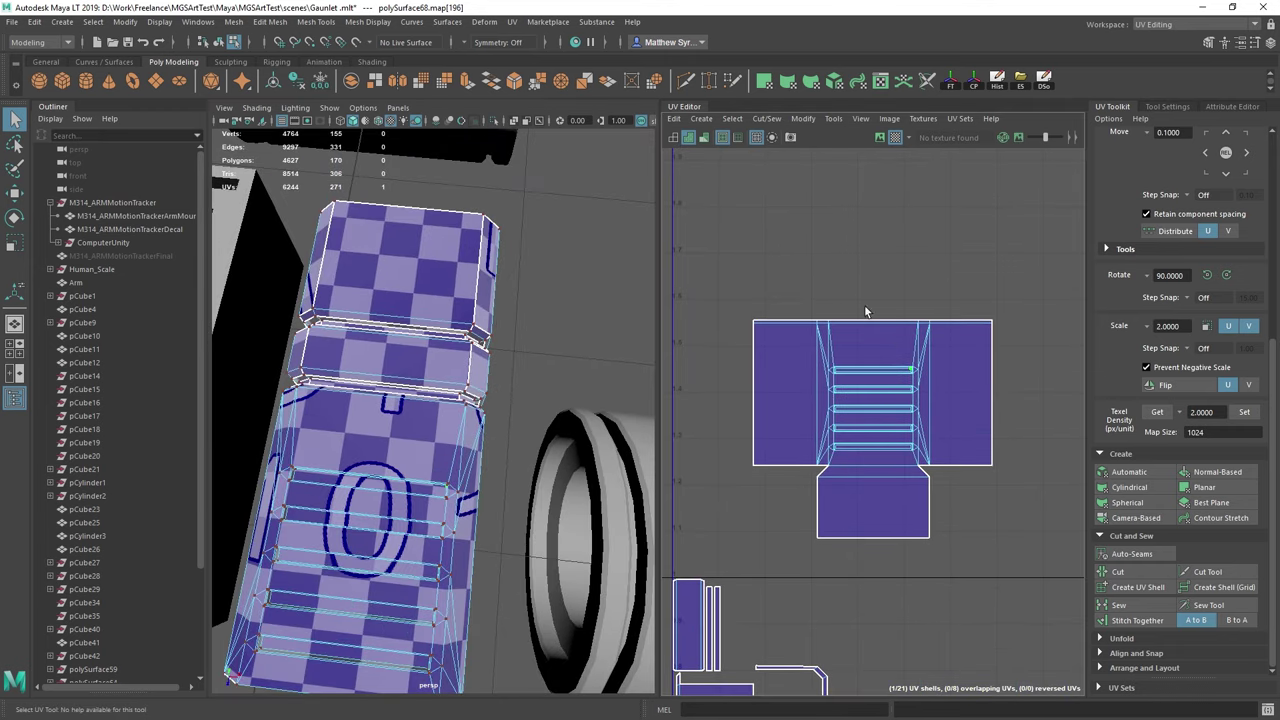
click(788, 321)
shift+right_drag(834, 242, 836, 290)
scroll(841, 297, up, 2)
scroll(841, 297, down, 5)
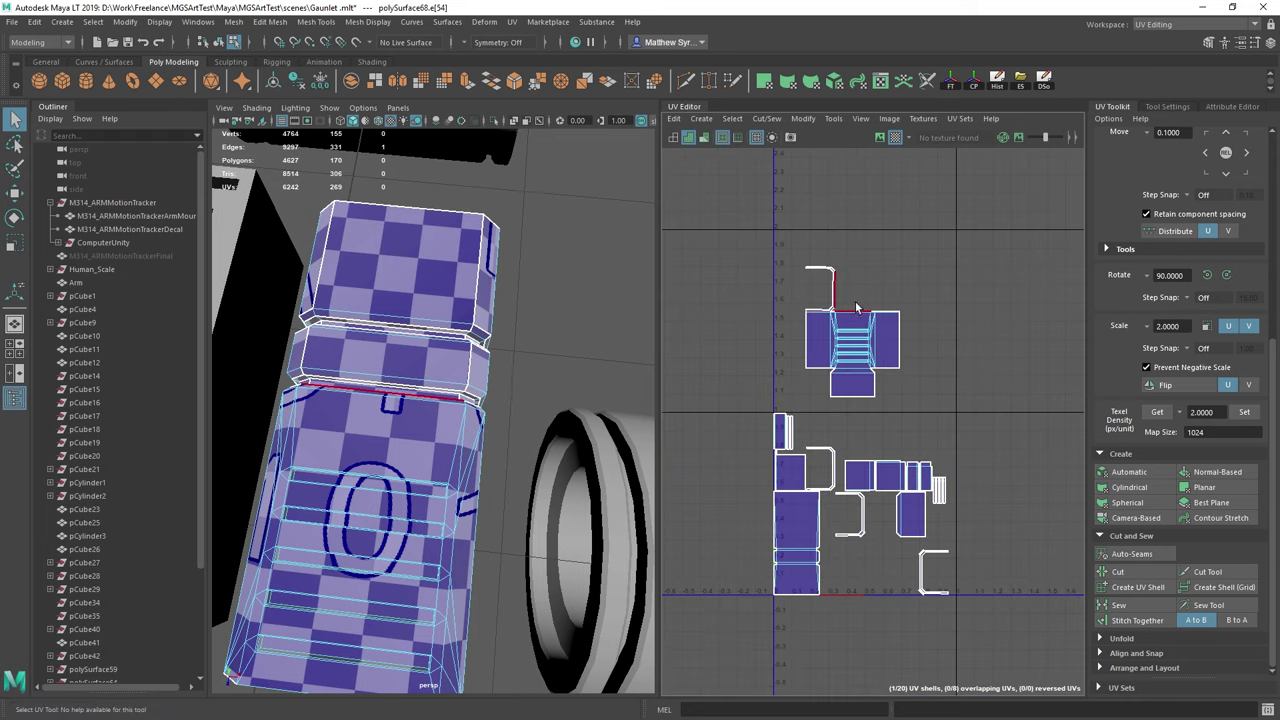
key(ctrl+z)
Cut all edges of the remaining packed shells so their faces become separate pieces
right_drag(895, 467, 897, 505)
drag(746, 413, 1088, 650)
click(1118, 571)
scroll(864, 406, up, 3)
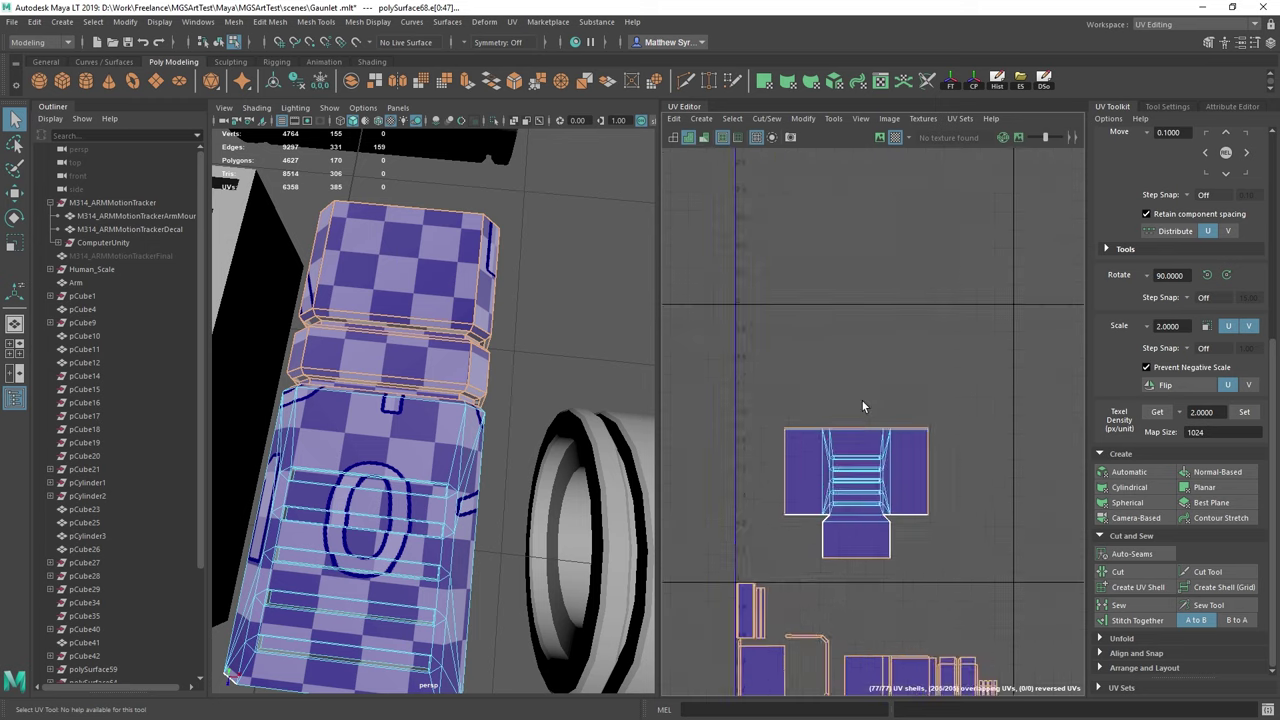
Stitch the first row of groove faces along the upper edge of the slotted shell
scroll(864, 406, up, 3)
click(797, 406)
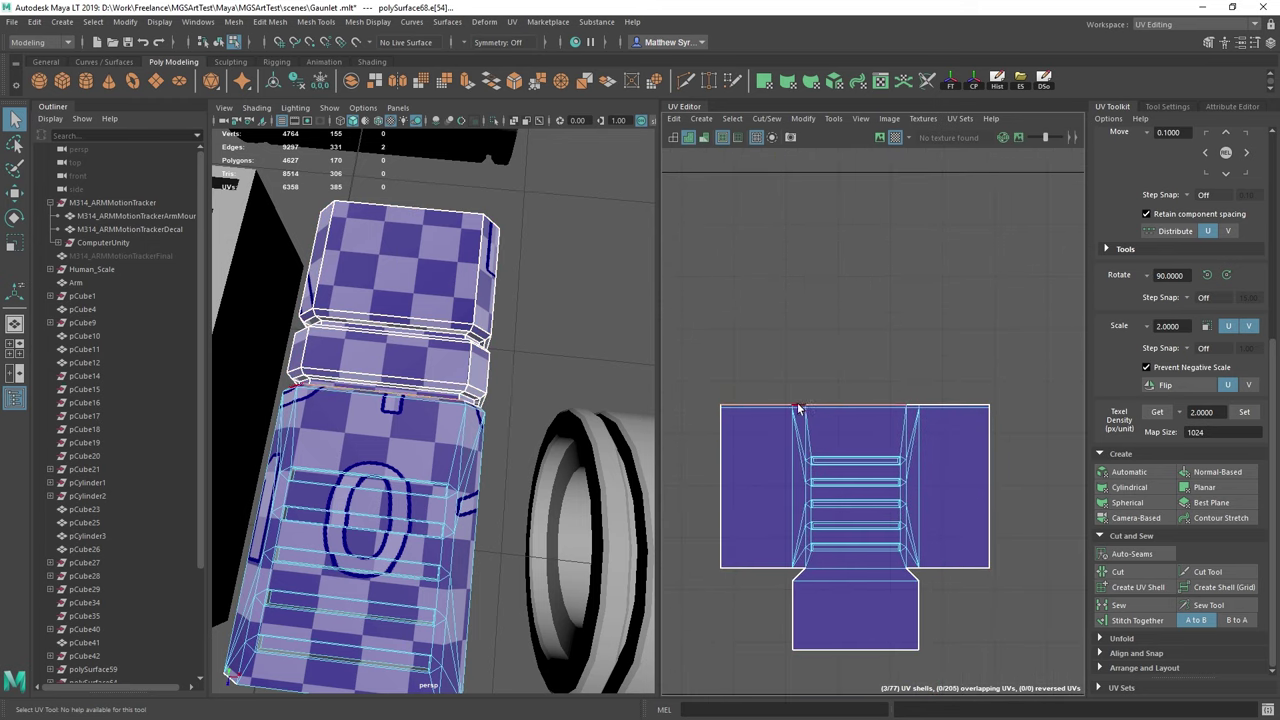
shift+click(911, 407)
shift+right_drag(935, 305, 932, 334)
drag(857, 400, 1016, 408)
shift+right_drag(922, 328, 1024, 314)
Join the split UVs at both corner bevels of the first groove row
right_drag(786, 402, 822, 403)
drag(781, 379, 797, 413)
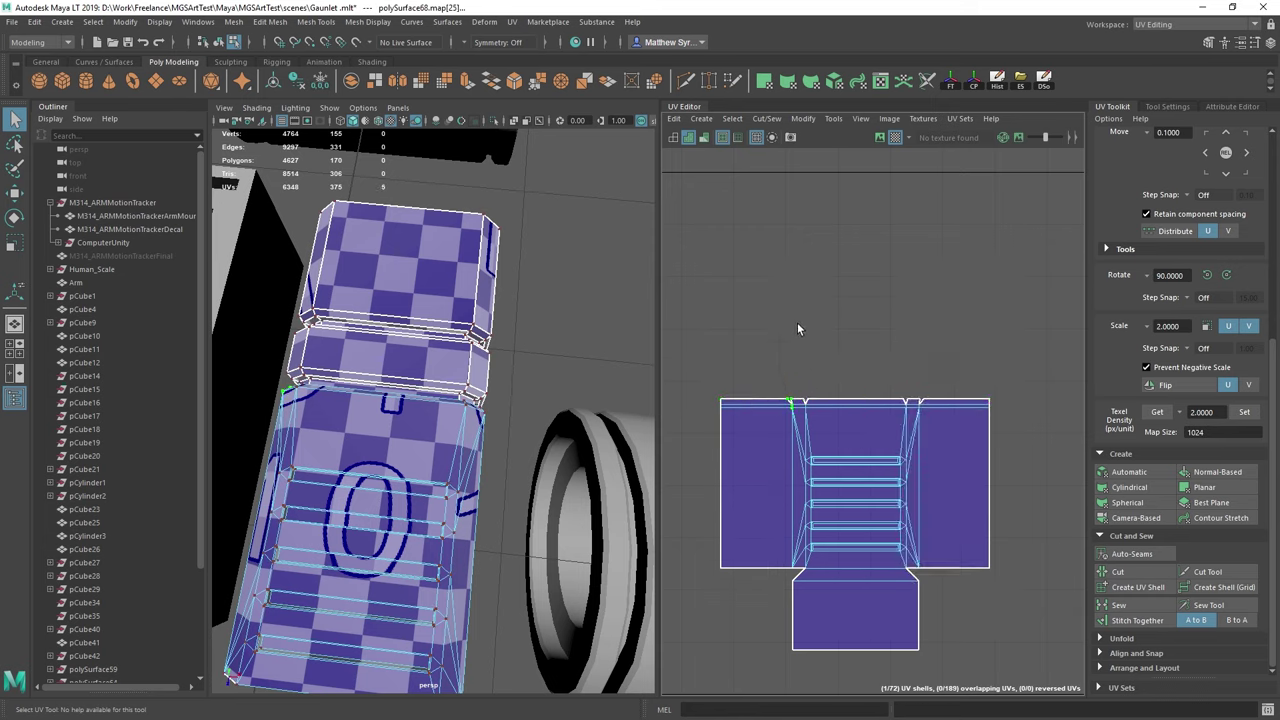
shift+right_drag(829, 346, 838, 393)
drag(936, 416, 912, 388)
shift+right_drag(937, 343, 922, 386)
shift+right_drag(901, 323, 912, 366)
Stitch the second row of groove faces onto the shell and align its outer UVs to maximum V
drag(796, 377, 955, 402)
key(F10)
click(758, 397)
shift+right_drag(929, 370, 884, 373)
drag(716, 367, 1006, 406)
shift+right_drag(948, 347, 988, 328)
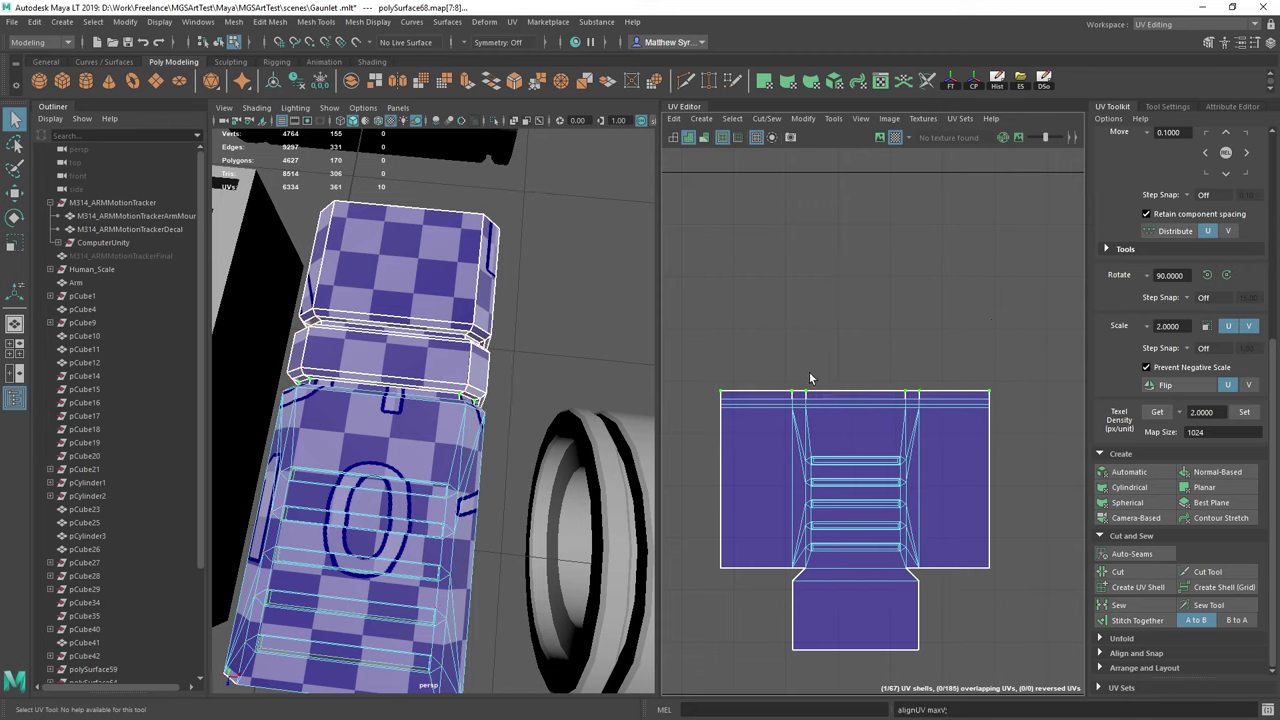
Stitch the third groove row onto the shell's upper edge and align its outer UVs to maximum V
drag(767, 376, 941, 395)
shift+right_drag(908, 309, 910, 336)
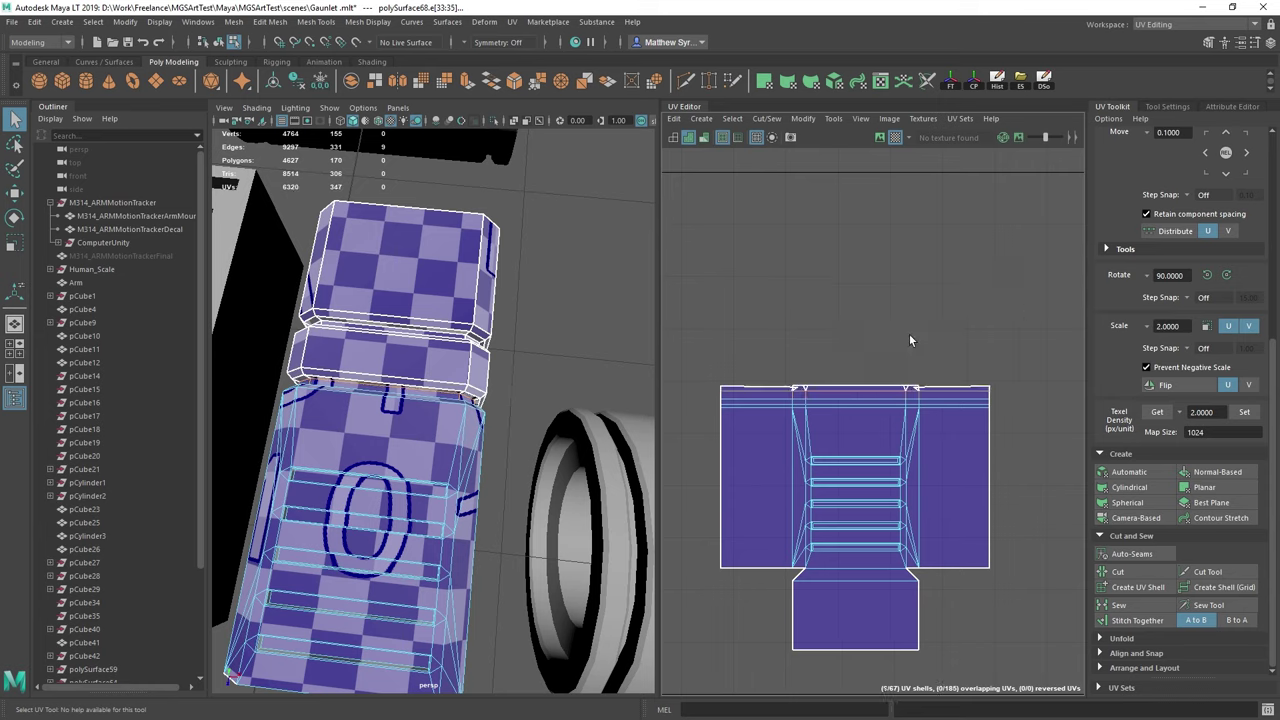
right_drag(731, 366, 790, 366)
drag(712, 362, 1004, 402)
shift+right_drag(879, 318, 1014, 327)
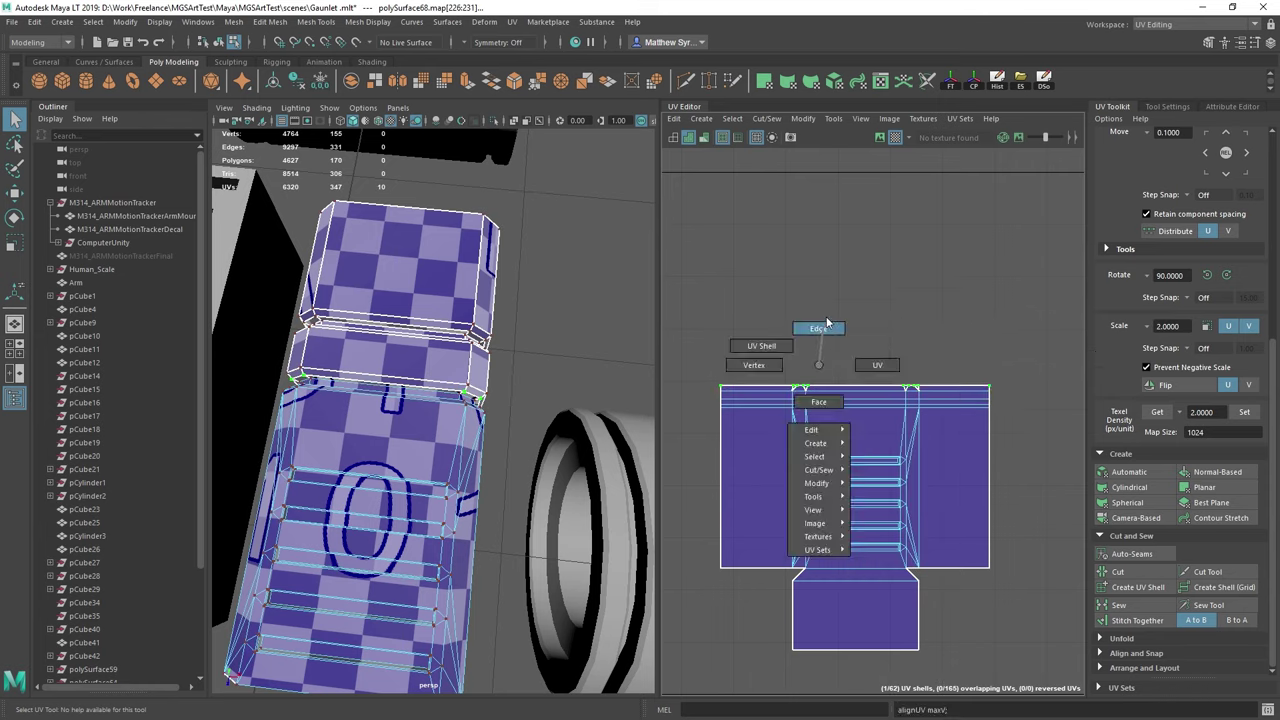
Stitch the fourth groove row onto the shell and align its outer UVs to one straight border
right_drag(824, 316, 822, 290)
drag(753, 346, 951, 391)
shift+right_drag(906, 312, 906, 345)
drag(695, 346, 1008, 382)
shift+right_drag(918, 345, 957, 330)
Stitch the wide faces of the box's middle band onto the shell and align their outer UVs
drag(742, 336, 948, 383)
shift+right_drag(925, 292, 927, 322)
drag(826, 341, 1003, 356)
shift+right_drag(928, 277, 1025, 287)
Stitch the narrow bevel row beyond the middle band onto the shell's upper edge
right_drag(844, 368, 848, 316)
drag(748, 289, 936, 360)
shift+right_drag(890, 282, 891, 317)
scroll(840, 352, up, 1)
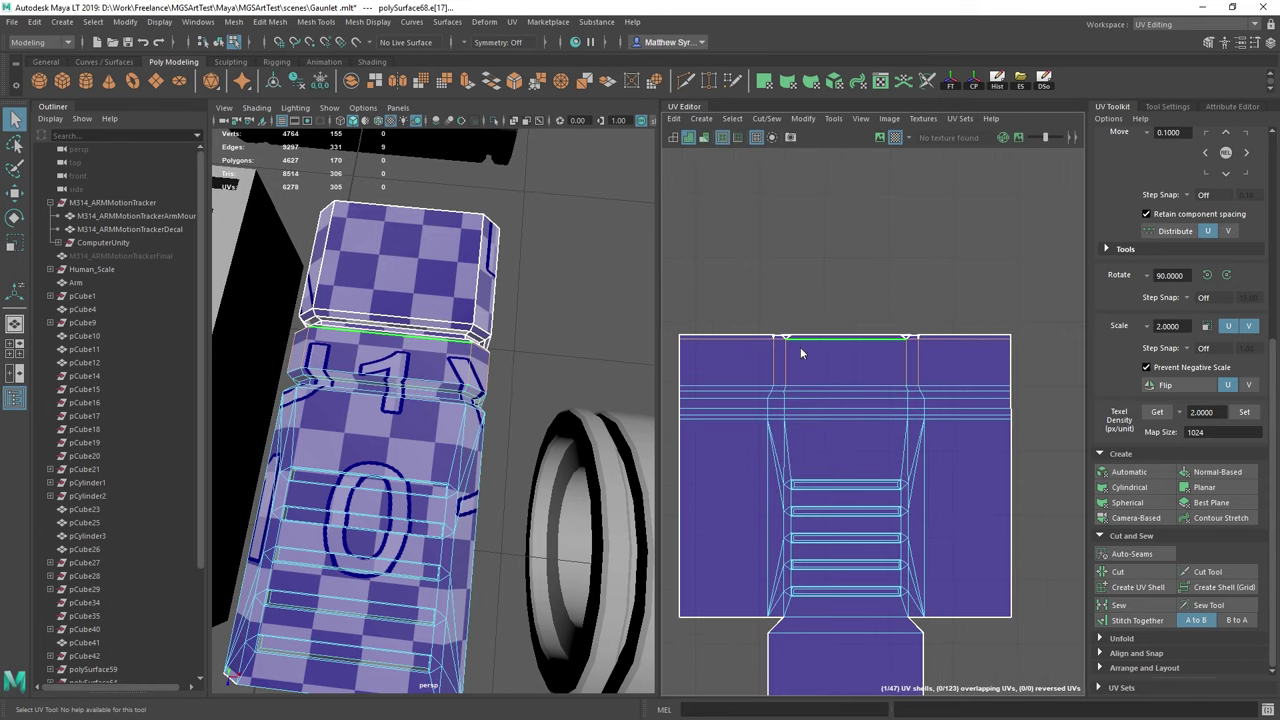
Stitch the successive rows of the second groove band onto the shell's upper edge
click(800, 352)
drag(742, 309, 948, 336)
shift+right_drag(853, 286, 909, 294)
drag(730, 294, 955, 345)
shift+right_drag(906, 264, 912, 297)
drag(712, 293, 968, 330)
key(g)
drag(732, 281, 963, 321)
key(g)
Try to stitch the shell's upper side faces together one edge at a time
click(1014, 325)
key(g)
scroll(1007, 366, down, 4)
key(ctrl+z)
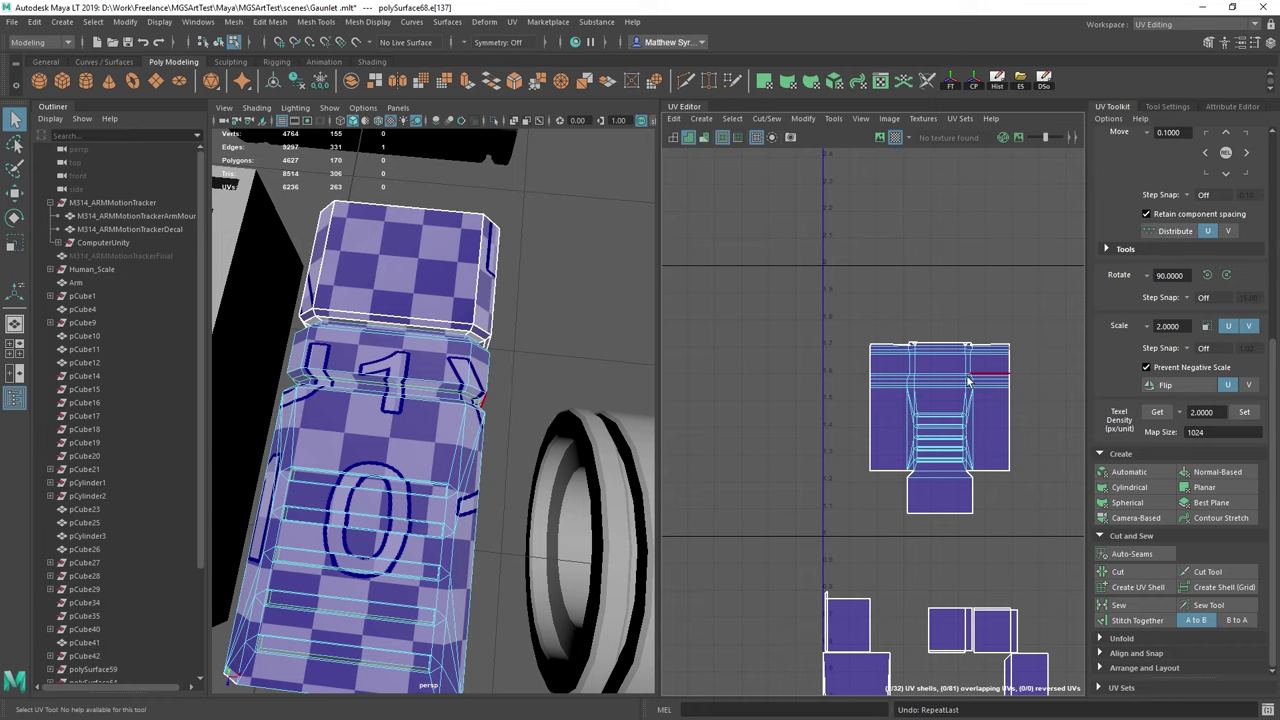
alt+drag(610, 390, 560, 269)
alt+middle_drag(961, 315, 882, 402)
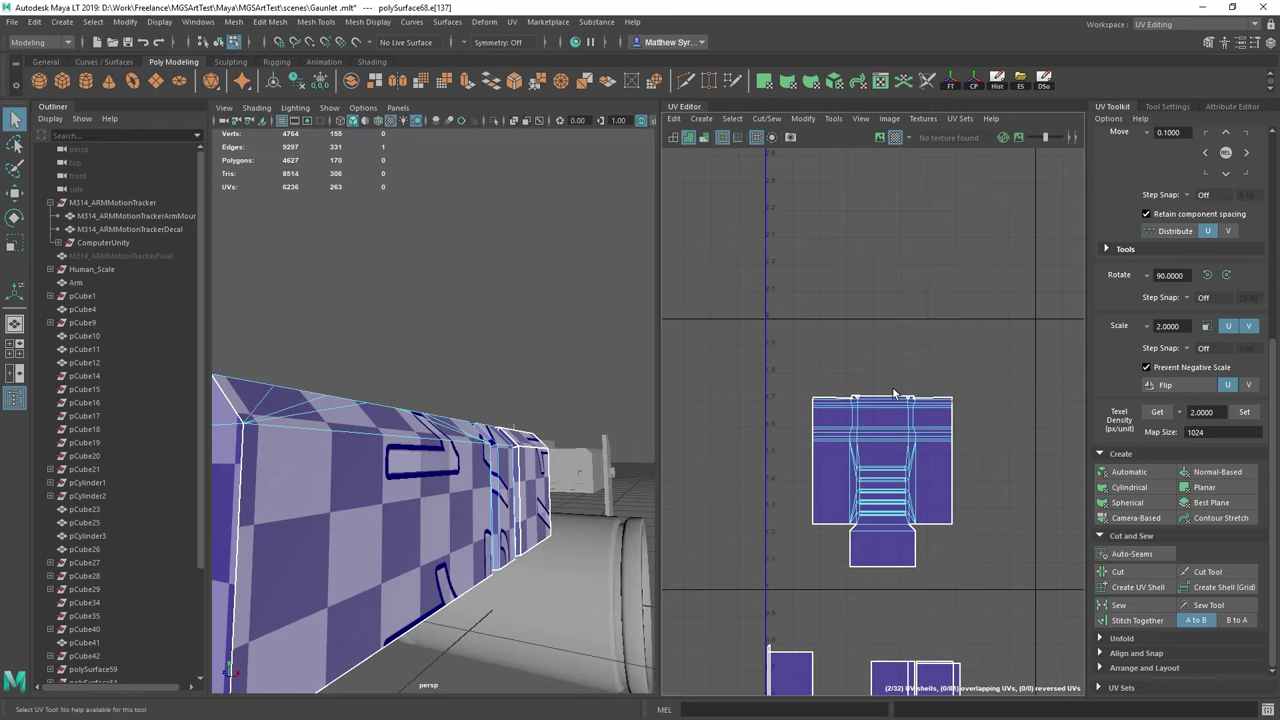
scroll(881, 402, up, 2)
click(785, 401)
key(shift+s)
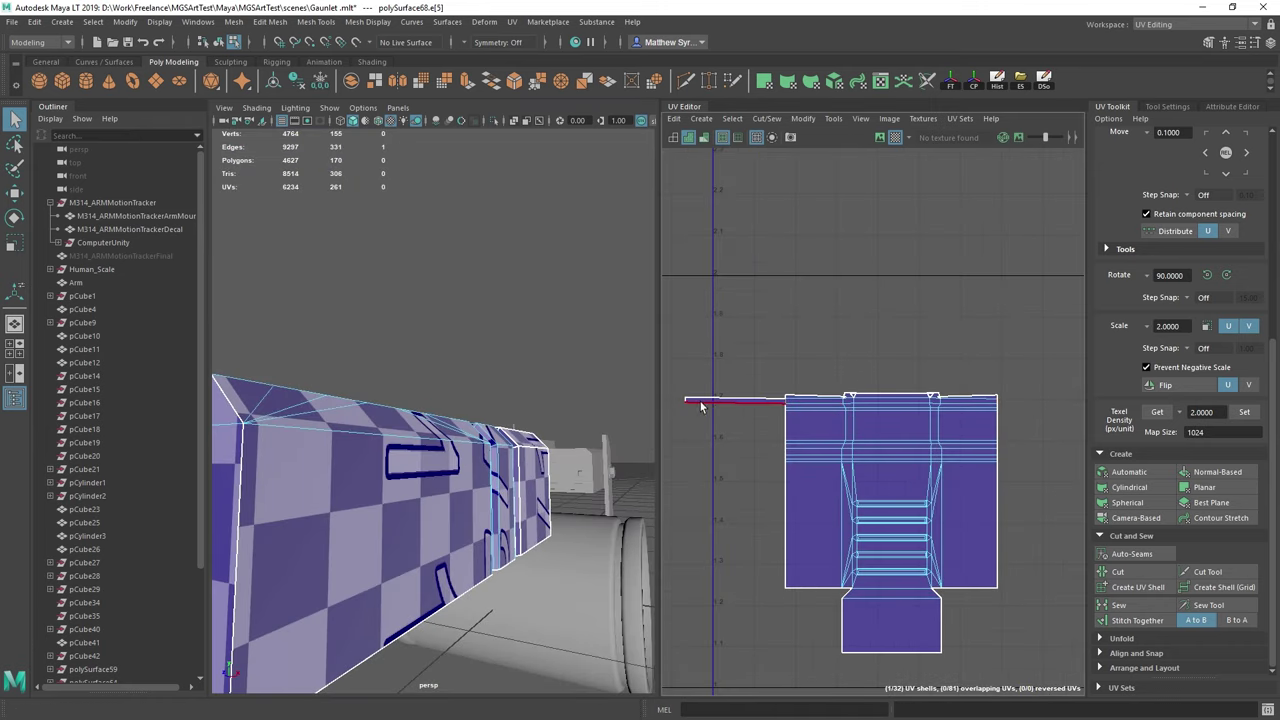
click(683, 401)
key(shift+s)
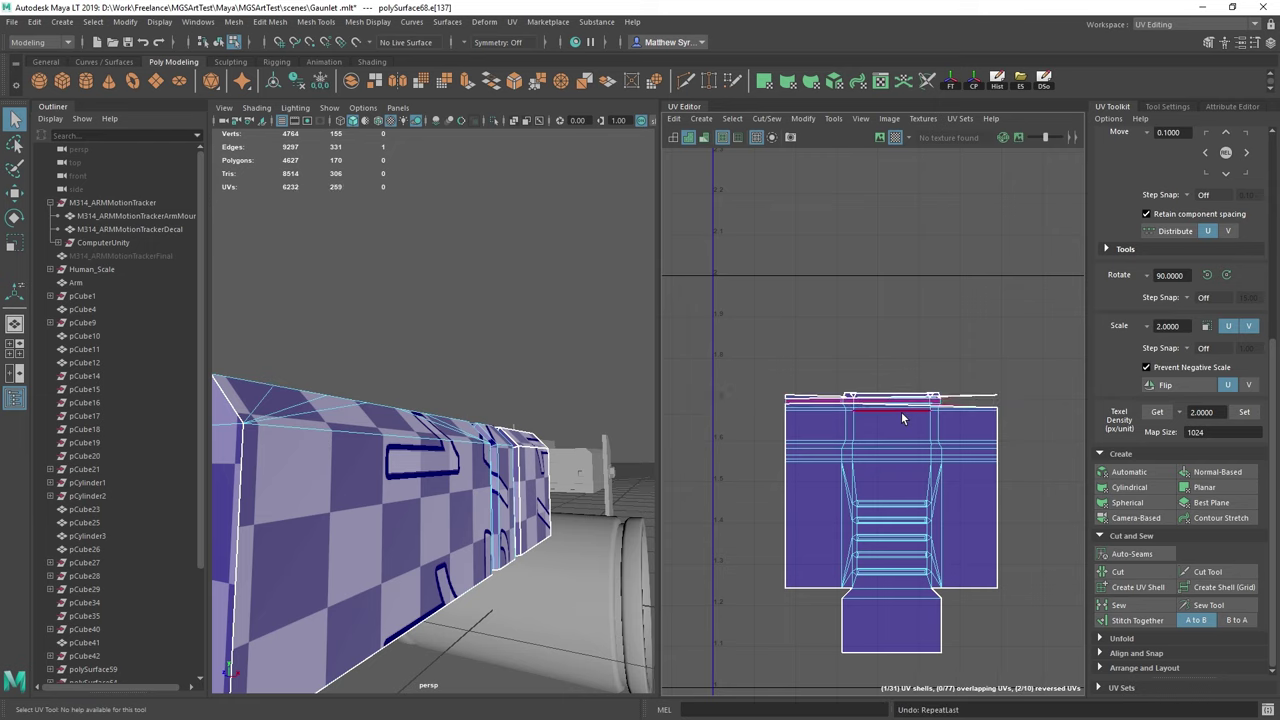
key(ctrl+z)
key(ctrl+z)
key(ctrl+z)
scroll(881, 435, up, 2)
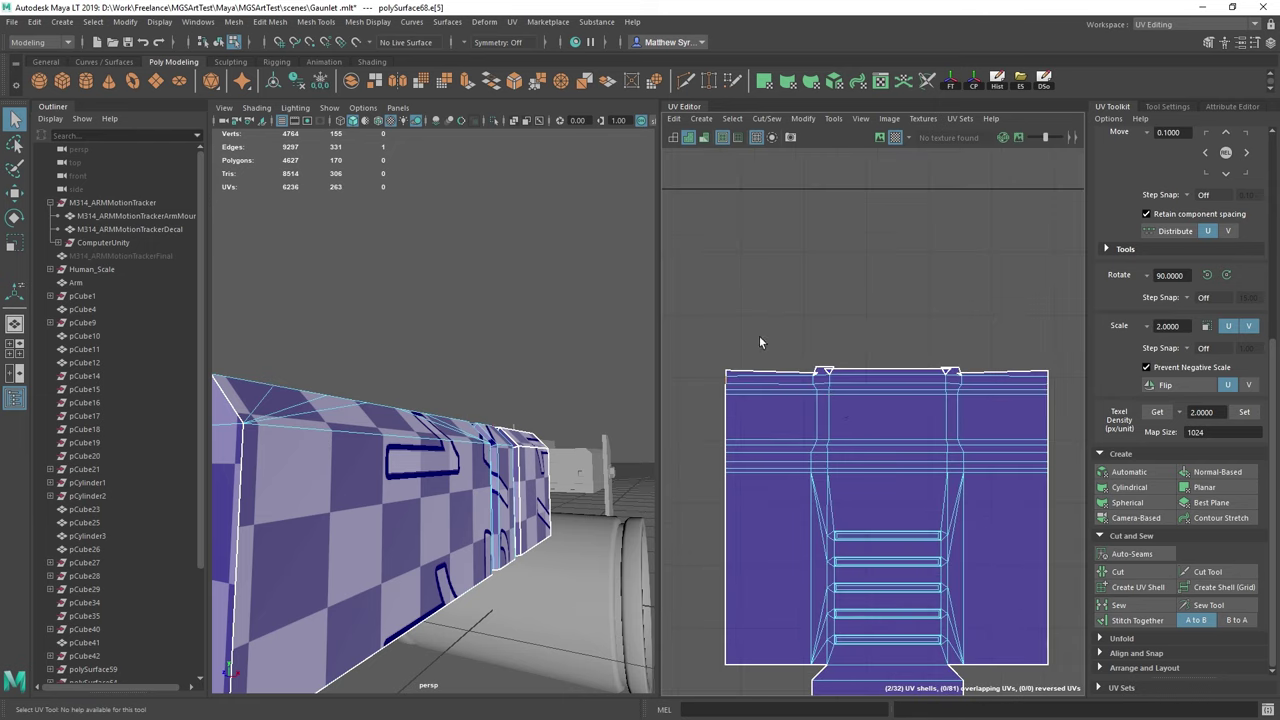
Stitch the next narrow row onto the shell and unfold the UVs of the upper groove band
drag(768, 337, 1000, 376)
key(shift+s)
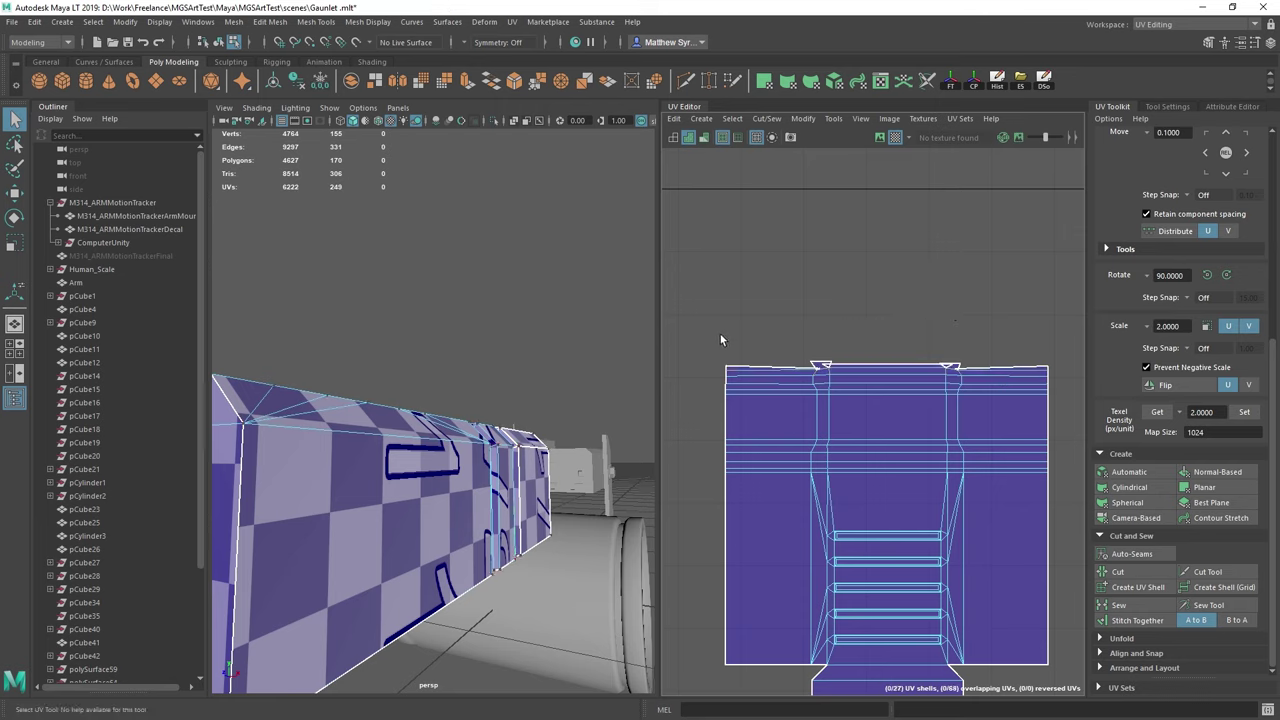
drag(720, 334, 1066, 404)
shift+right_drag(914, 279, 773, 278)
key(ctrl+z)
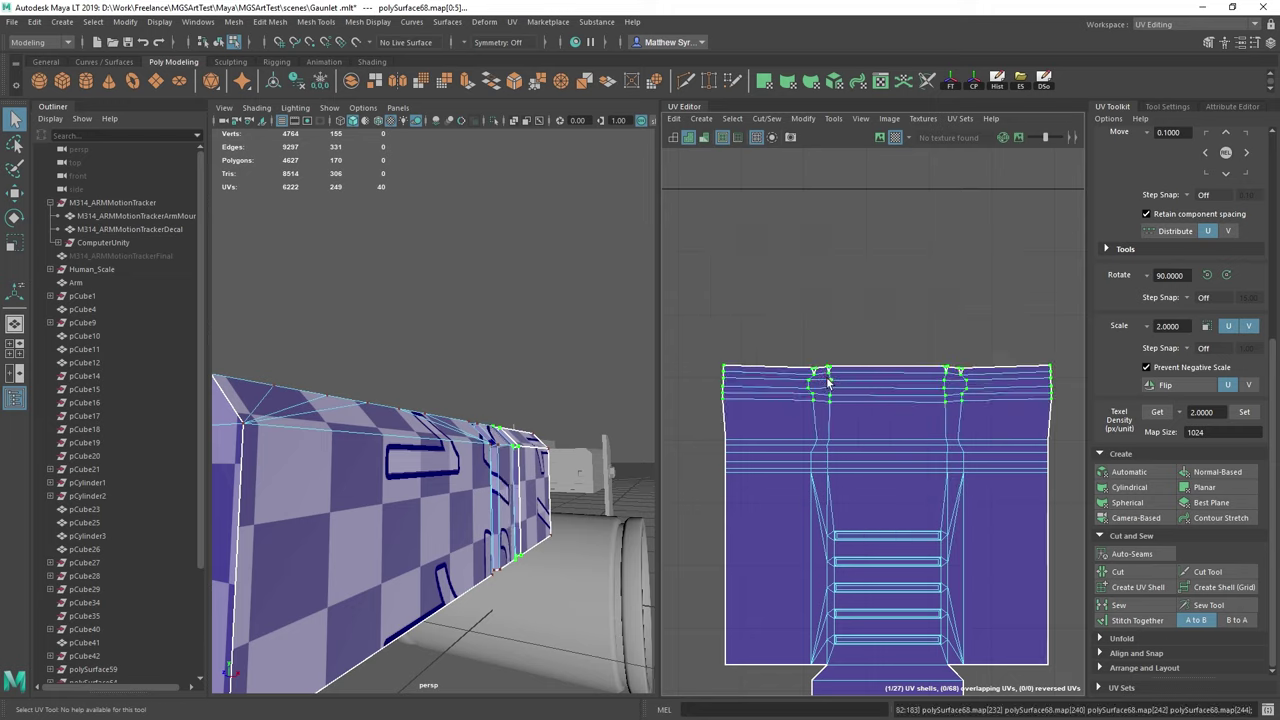
scroll(848, 372, up, 2)
scroll(927, 340, down, 3)
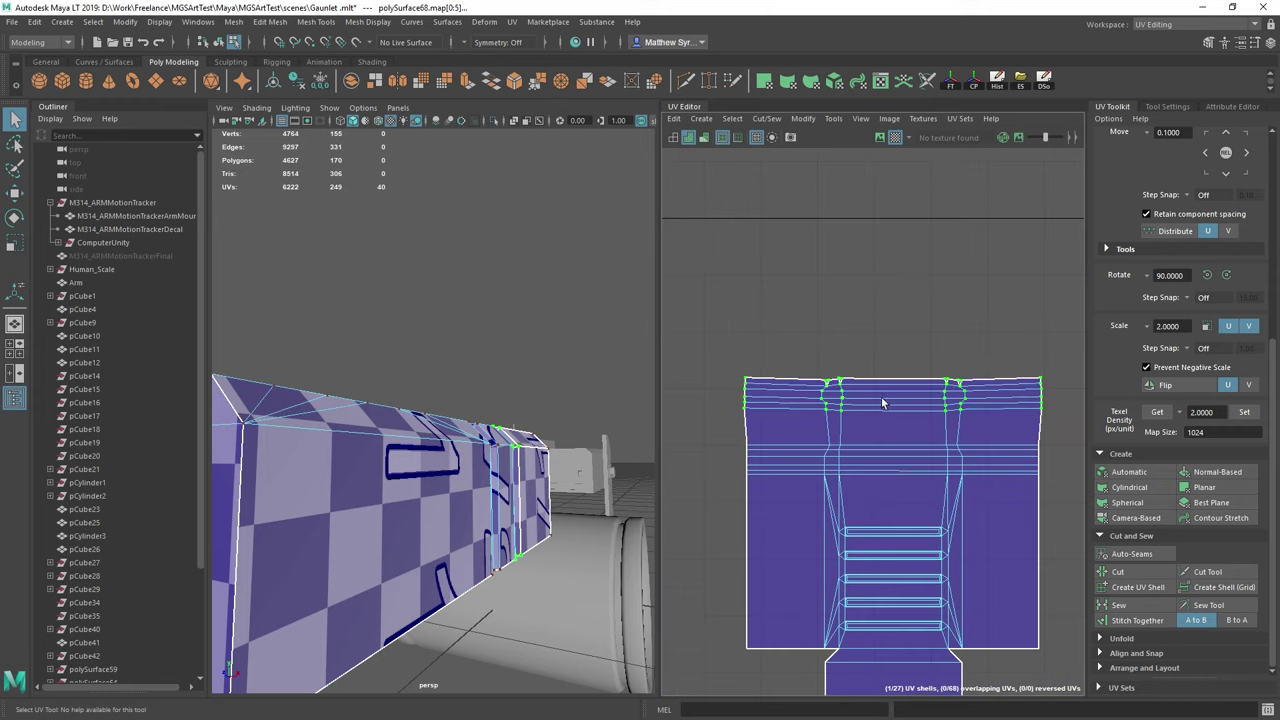
Stitch the box's end block faces onto the shell's upper edge and sew the gaps between them
right_drag(882, 404, 878, 350)
drag(749, 331, 1012, 383)
shift+right_drag(928, 277, 939, 301)
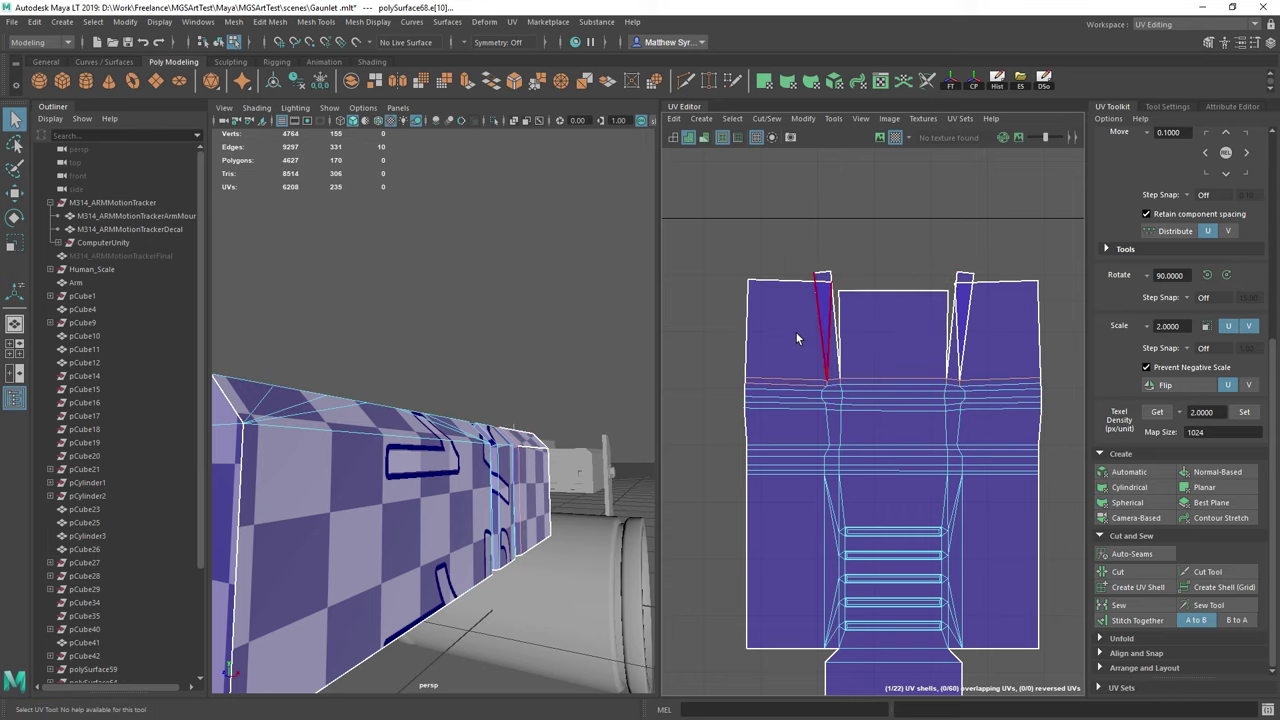
alt+drag(610, 388, 530, 395)
key(ctrl+z)
key(ctrl+z)
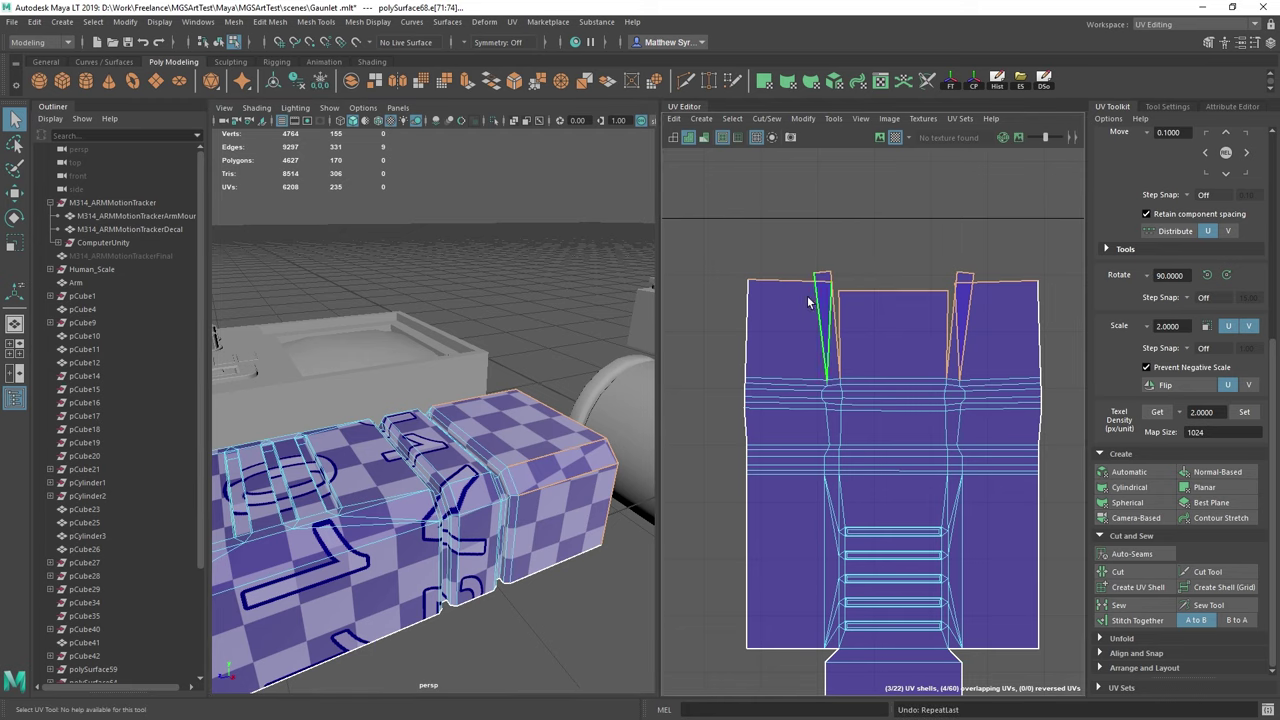
drag(802, 318, 988, 345)
shift+right_drag(920, 235, 970, 255)
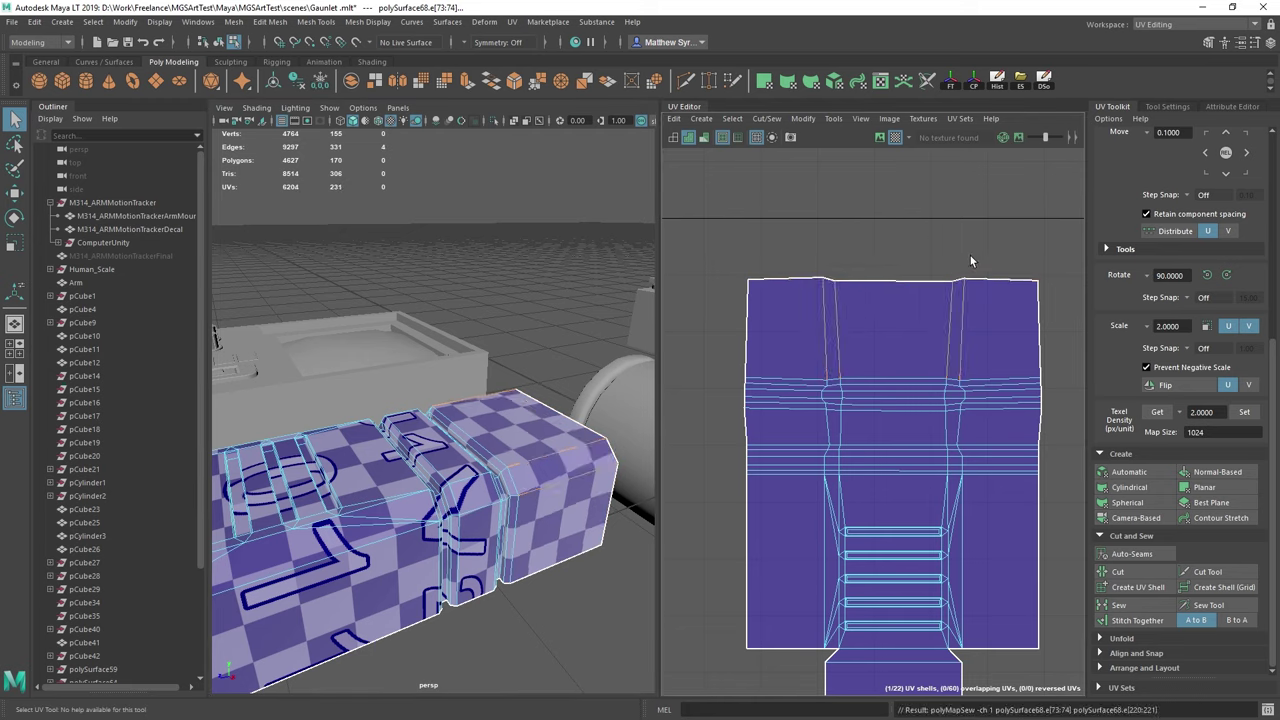
Unfold the UVs of the end block and both groove bands together
right_drag(862, 324, 954, 315)
scroll(892, 317, down, 3)
drag(878, 343, 990, 412)
shift+right_click(885, 200)
shift+right_drag(885, 198, 760, 202)
scroll(886, 364, up, 4)
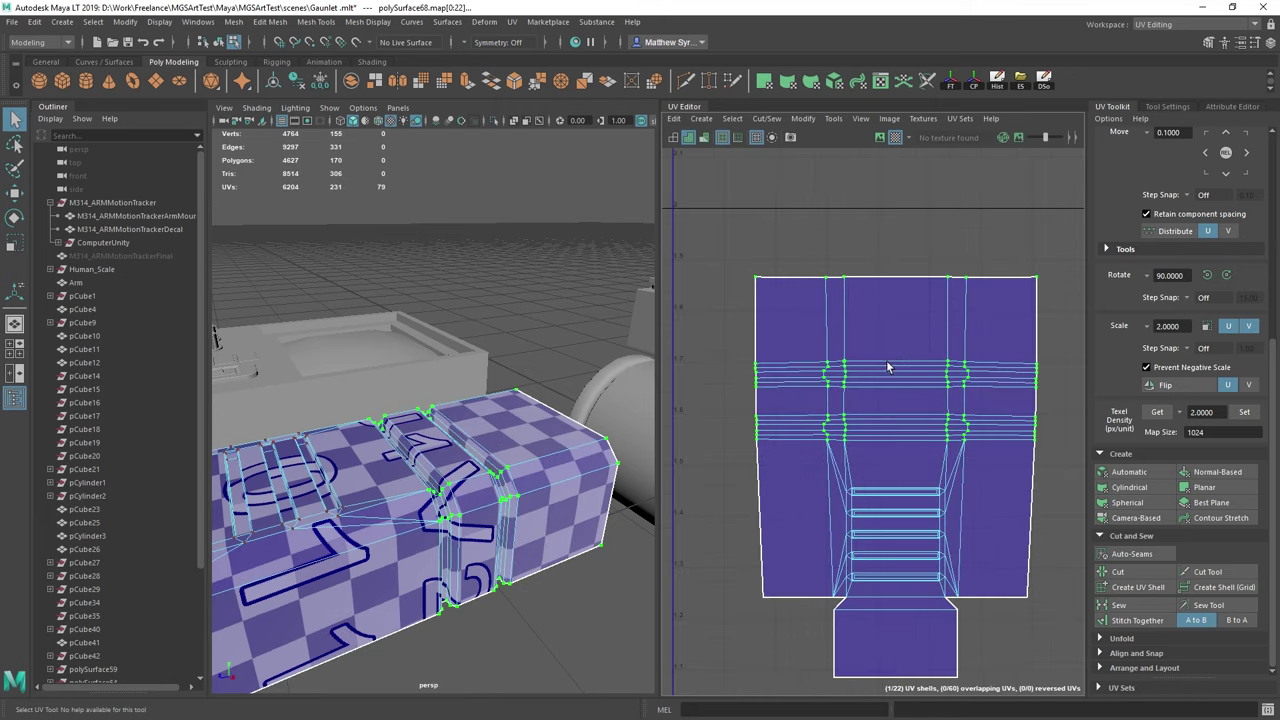
alt+middle_drag(886, 364, 863, 323)
Align the UVs along the shell's two long outer borders into straight vertical lines
scroll(857, 333, down, 3)
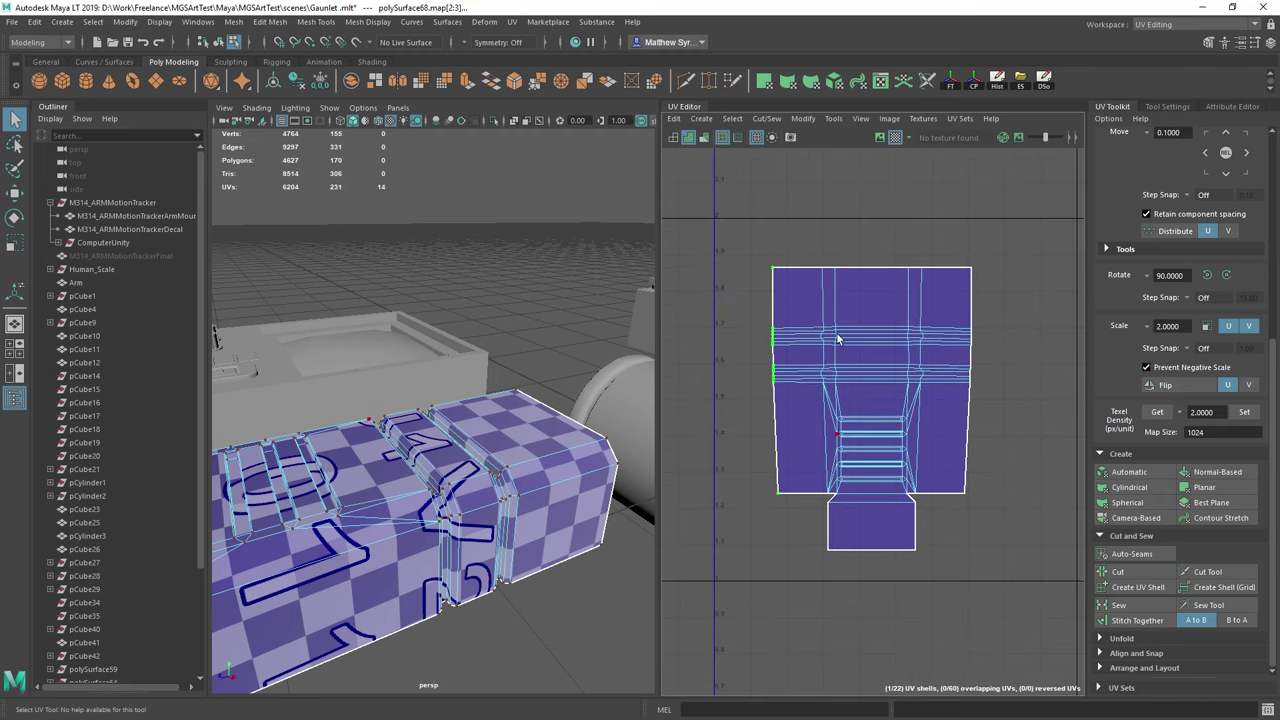
shift+right_click(842, 233)
shift+right_drag(842, 232, 891, 177)
drag(960, 241, 998, 520)
Align the outer vertical UV line on the right of the slots to average U
drag(912, 266, 933, 508)
drag(910, 266, 944, 590)
drag(917, 316, 932, 354)
scroll(932, 354, up, 2)
drag(909, 216, 920, 661)
shift+right_drag(932, 360, 962, 401)
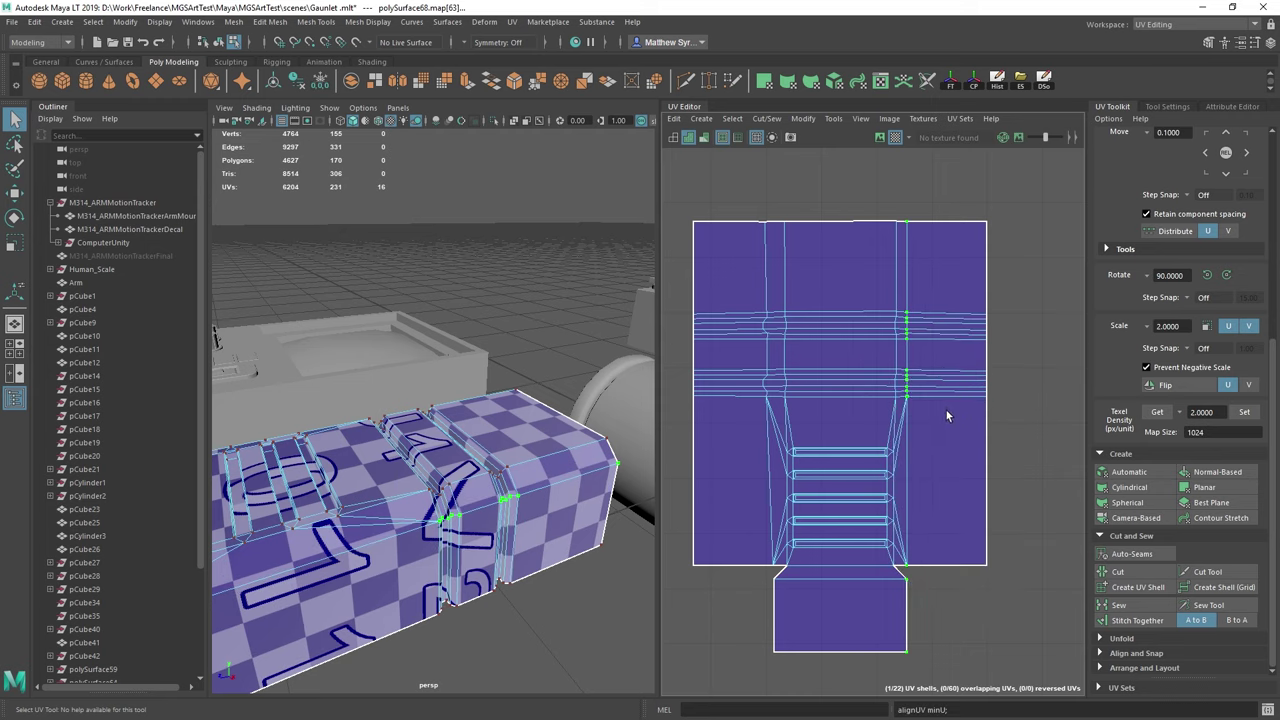
key(ctrl+z)
shift+right_drag(934, 334, 909, 285)
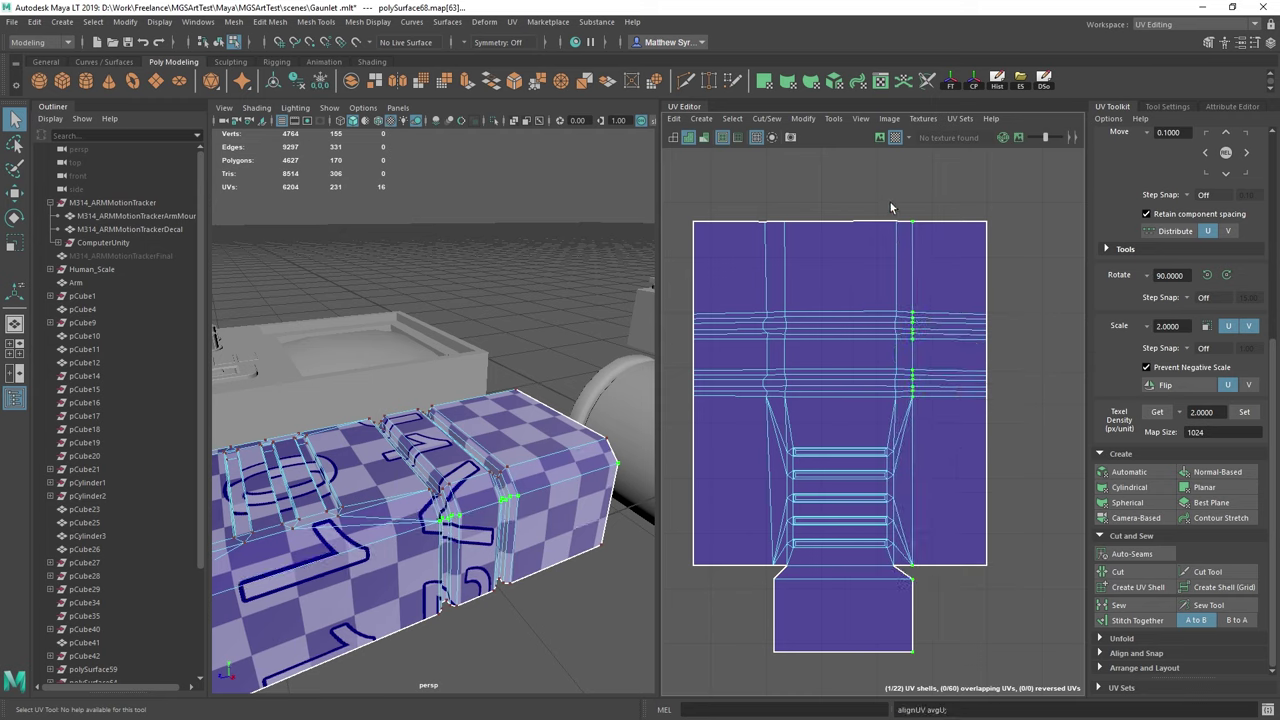
Align the remaining three vertical UV lines running past the slots to average U
drag(891, 351, 899, 594)
key(g)
drag(763, 217, 782, 700)
key(g)
drag(777, 209, 790, 694)
key(g)
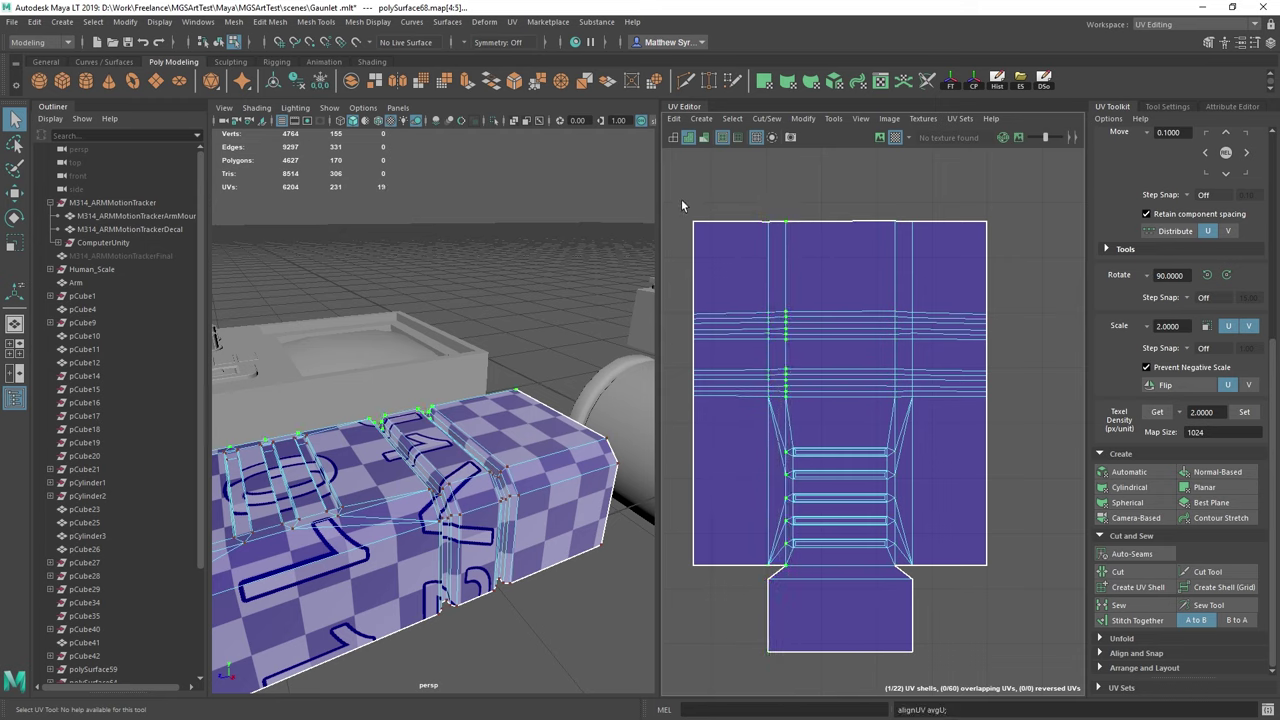
Align the UVs of the shell's upper border and straighten the horizontal rows of both groove bands
drag(681, 206, 1025, 253)
shift+right_drag(872, 230, 944, 240)
drag(676, 298, 999, 347)
shift+right_drag(867, 268, 922, 213)
drag(700, 364, 991, 407)
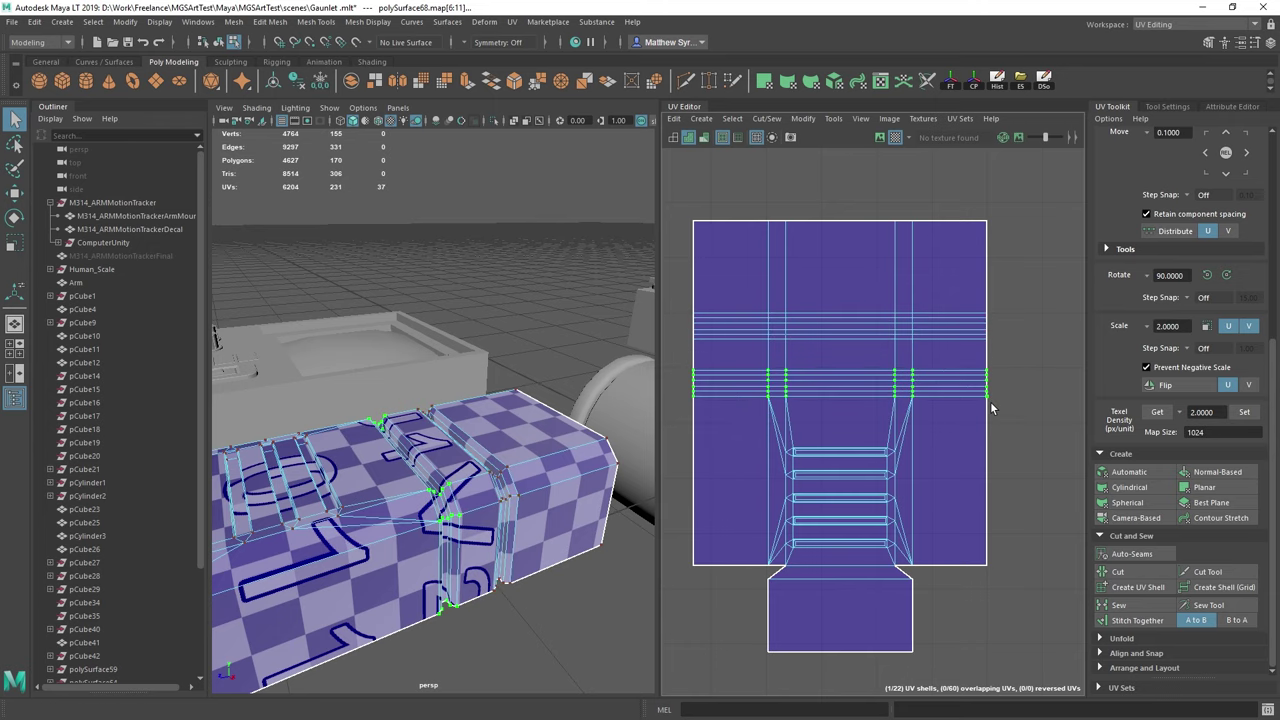
alt+drag(564, 473, 507, 386)
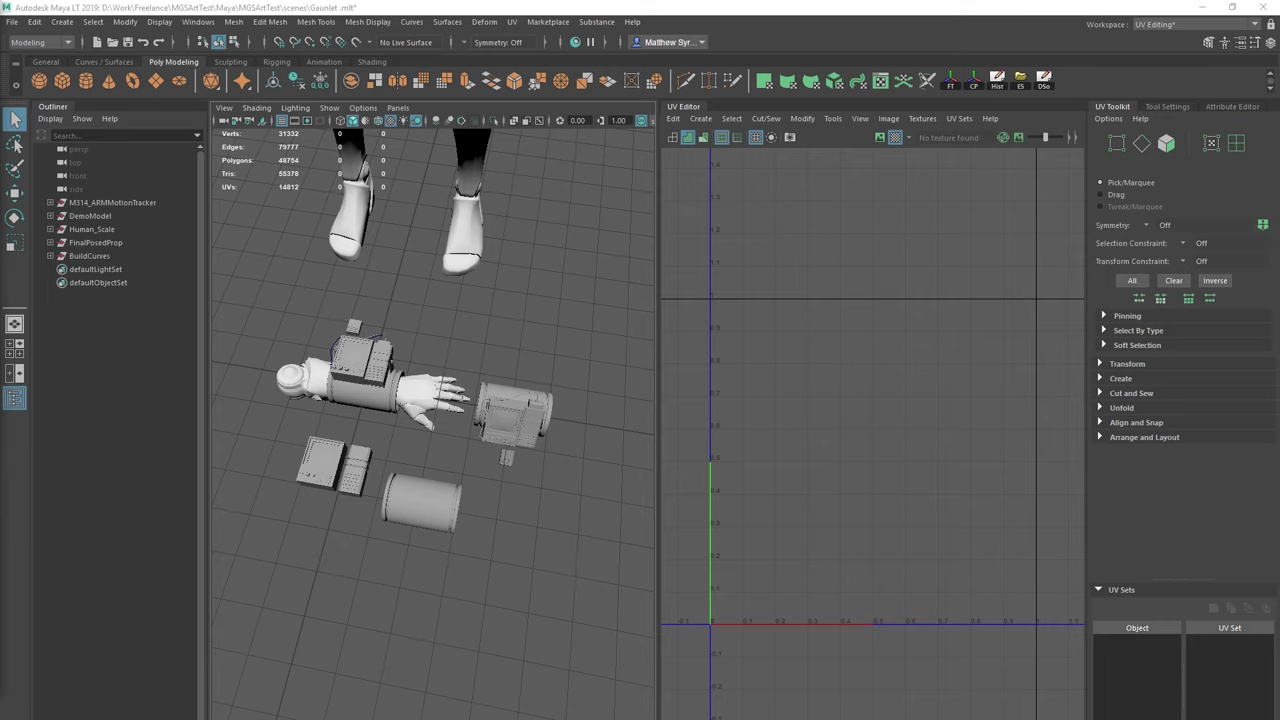
alt+drag(506, 343, 422, 322)
scroll(412, 292, up, 8)
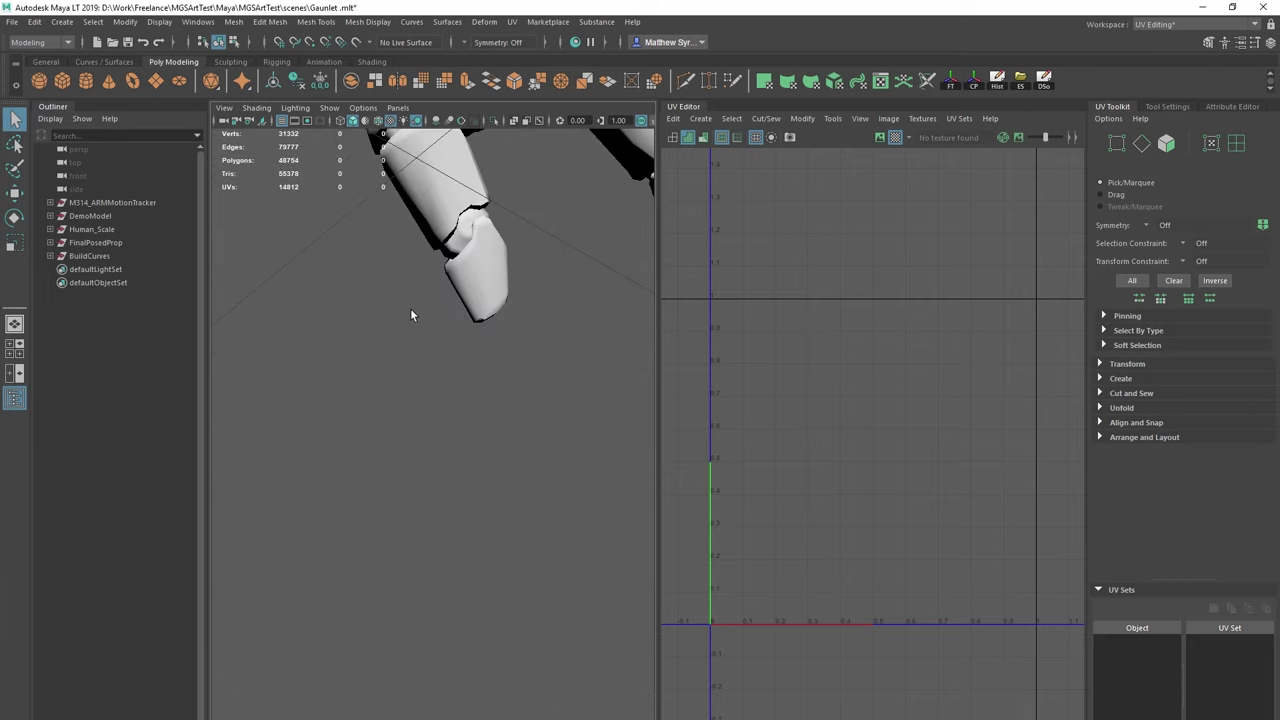
alt+middle_drag(412, 292, 425, 437)
scroll(427, 430, down, 5)
alt+middle_drag(463, 283, 476, 357)
alt+drag(476, 357, 422, 352)
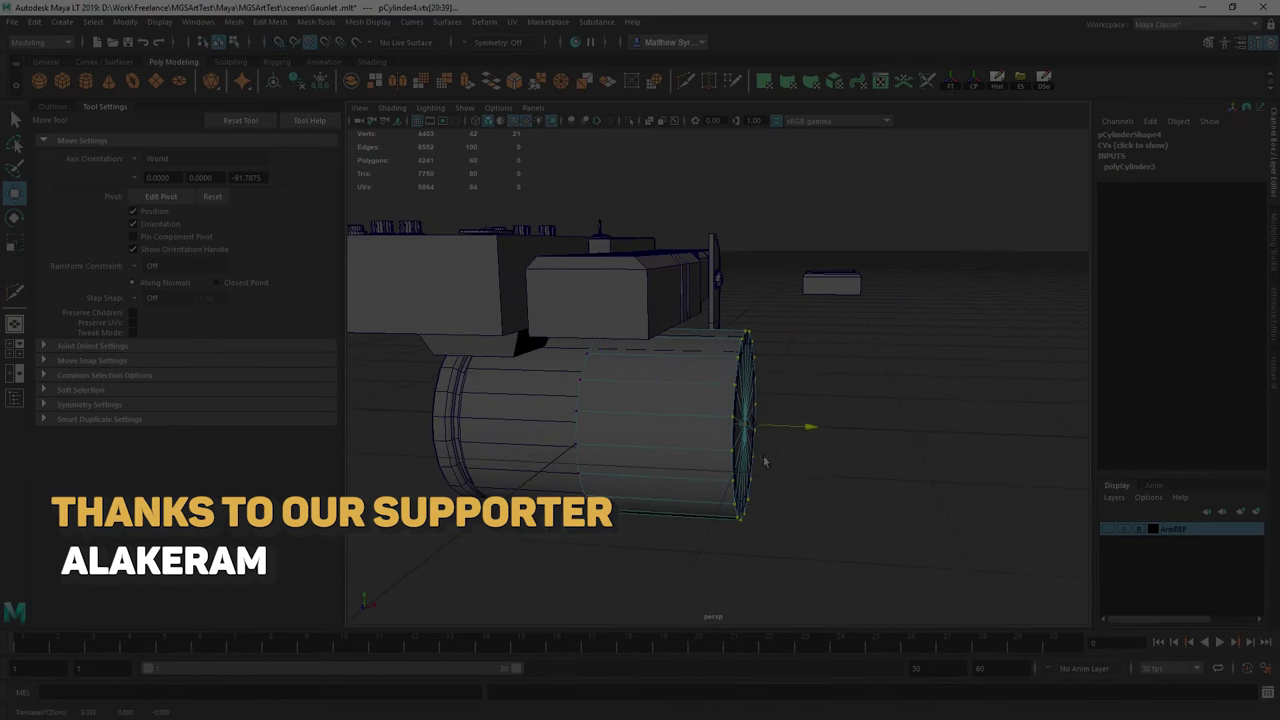
Reposition the new cylinder's end vertices along its length so the cylinder sits beyond the gauntlet's tube
alt+middle_drag(542, 435, 632, 435)
scroll(750, 391, down, 5)
drag(760, 429, 945, 450)
scroll(891, 491, up, 5)
alt+drag(891, 491, 800, 540)
click(800, 310)
drag(795, 314, 791, 232)
alt+drag(791, 440, 895, 493)
click(800, 480)
alt+middle_drag(800, 480, 765, 390)
Delete the cap on the cylinder's end facing the gauntlet by removing its centre vertex
right_drag(751, 340, 690, 340)
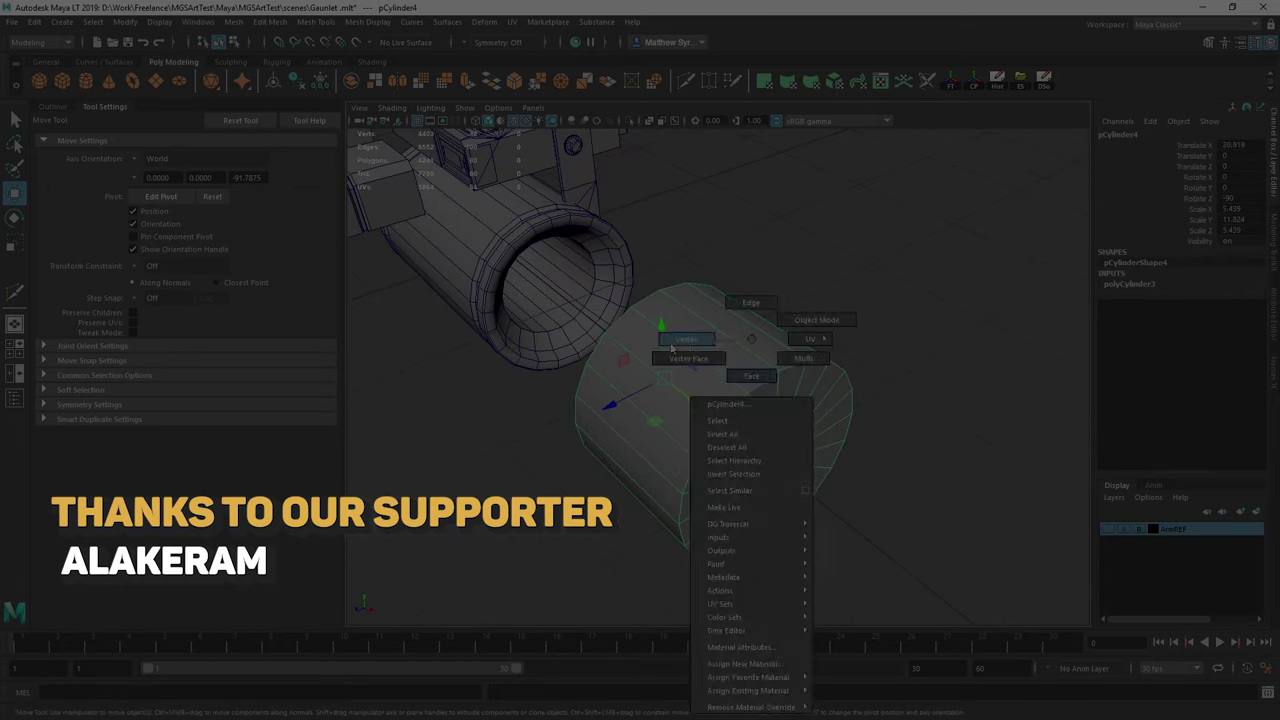
alt+drag(700, 345, 860, 360)
click(779, 357)
ctrl+right_drag(779, 357, 779, 390)
key(Delete)
alt+drag(779, 390, 684, 392)
Extrude the cylinder's remaining cap faces into a stepped, recessed rim and delete the innermost faces
click(717, 464)
alt+drag(717, 464, 706, 389)
alt+middle_drag(706, 389, 657, 293)
key(q)
right_drag(737, 340, 676, 341)
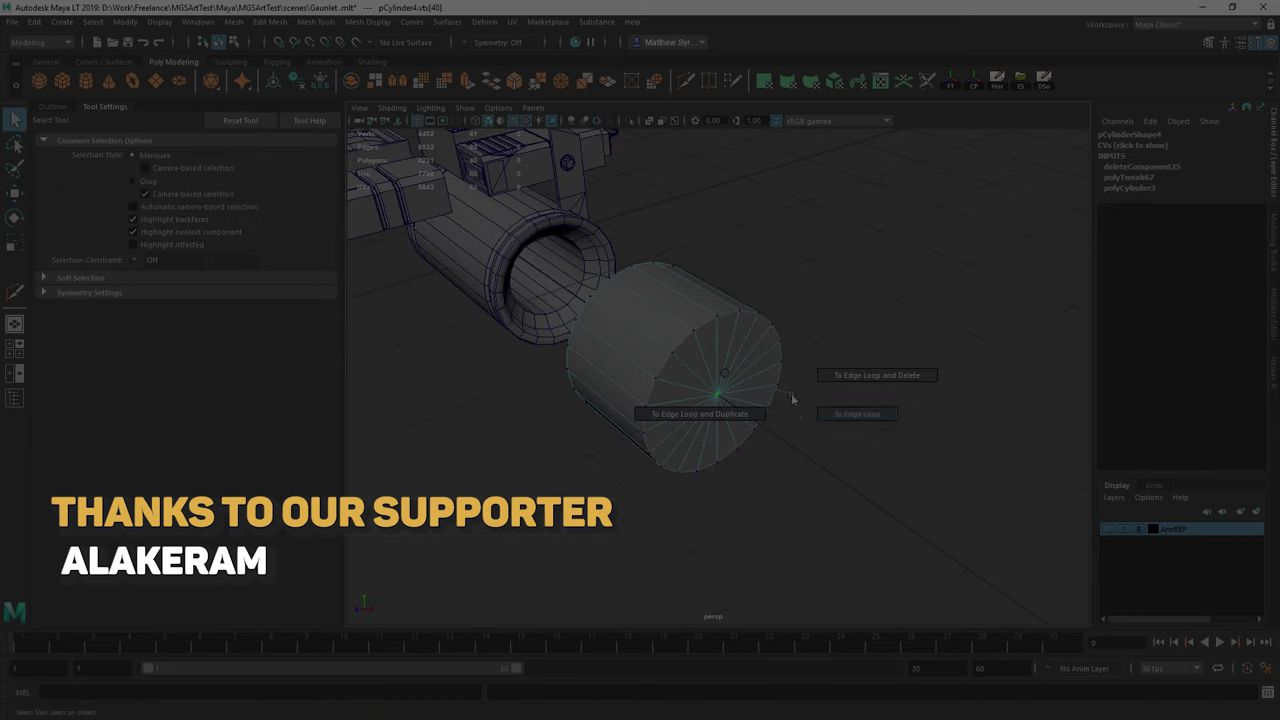
right_drag(722, 389, 722, 389)
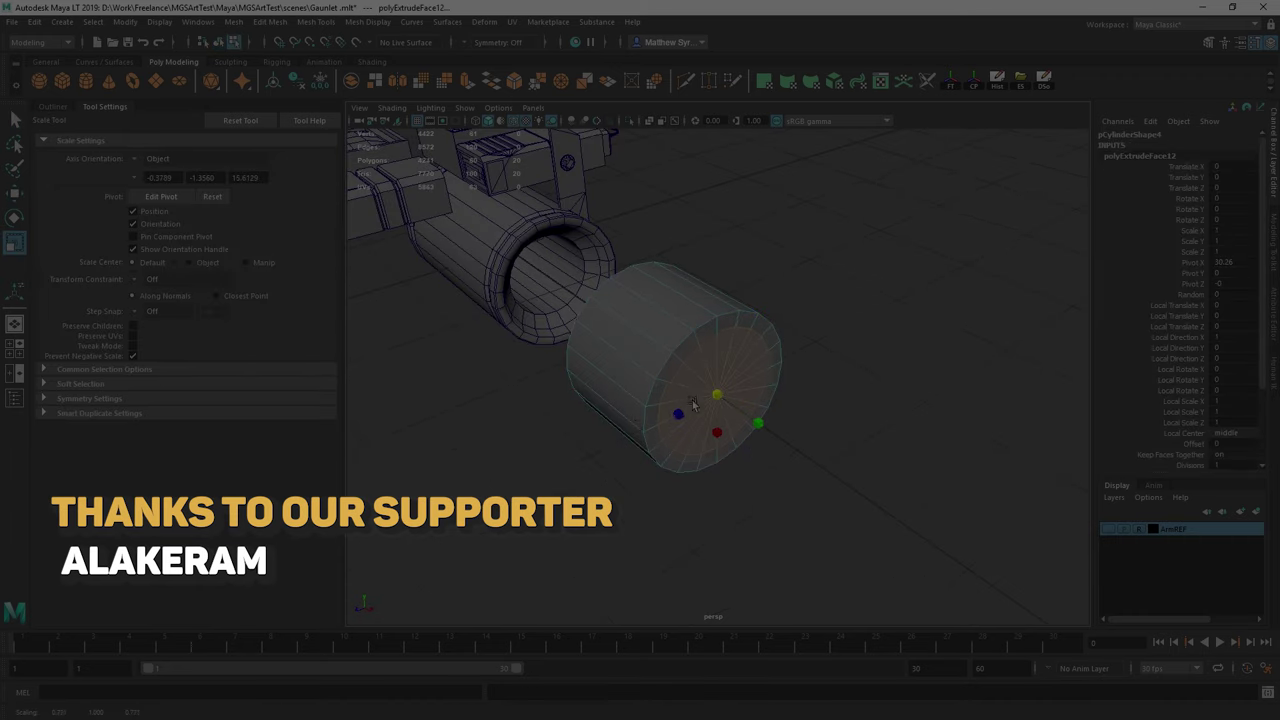
key(ctrl+e)
key(w)
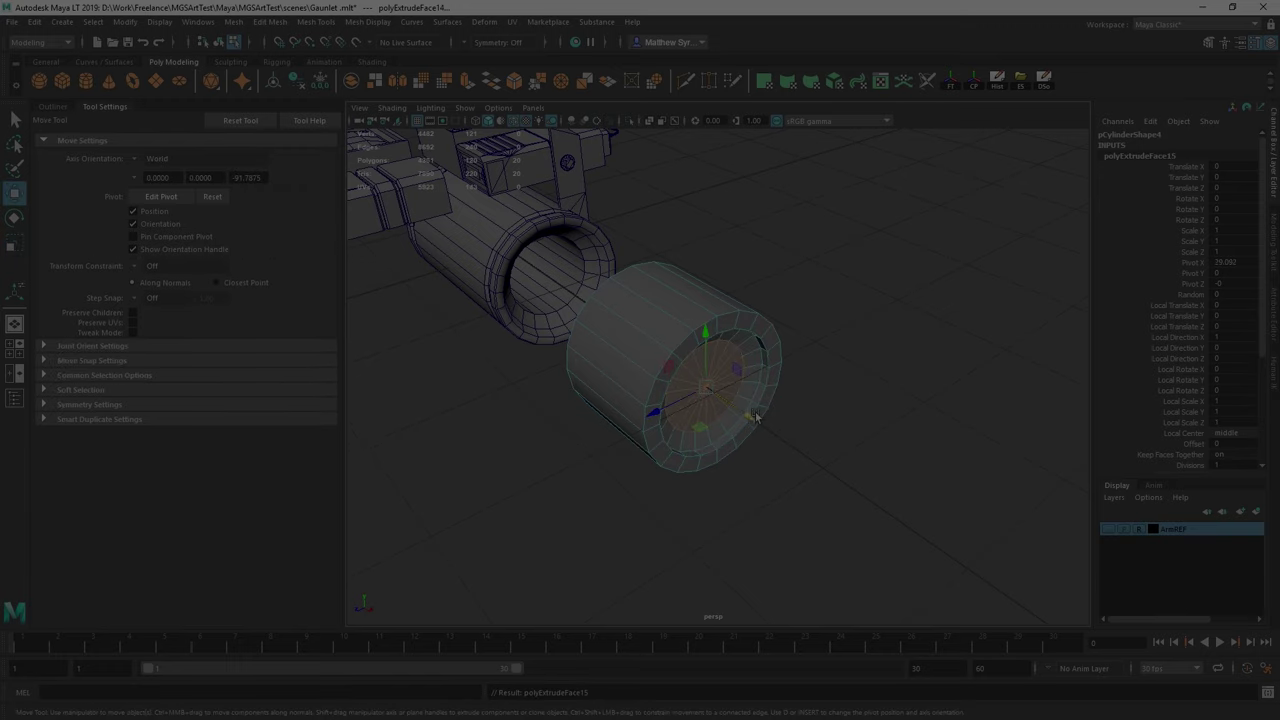
alt+drag(752, 422, 685, 335)
key(Delete)
Insert two edge loops around the cylinder near its rimmed end and shift them along its length
click(685, 336)
shift+right_drag(641, 348, 641, 348)
alt+drag(641, 348, 655, 395)
click(655, 400)
click(664, 436)
key(w)
drag(715, 426, 792, 430)
Extrude the face ring between the two edge loops and scale it inward to form a groove
key(q)
alt+drag(704, 419, 690, 425)
key(ctrl+e)
key(r)
drag(711, 420, 706, 383)
key(q)
Select the groove's rim-side vertices in the top view and scale them along the cylinder's length
right_drag(706, 383, 660, 383)
alt+drag(700, 330, 711, 306)
key(space)
key(space)
drag(704, 236, 727, 520)
key(r)
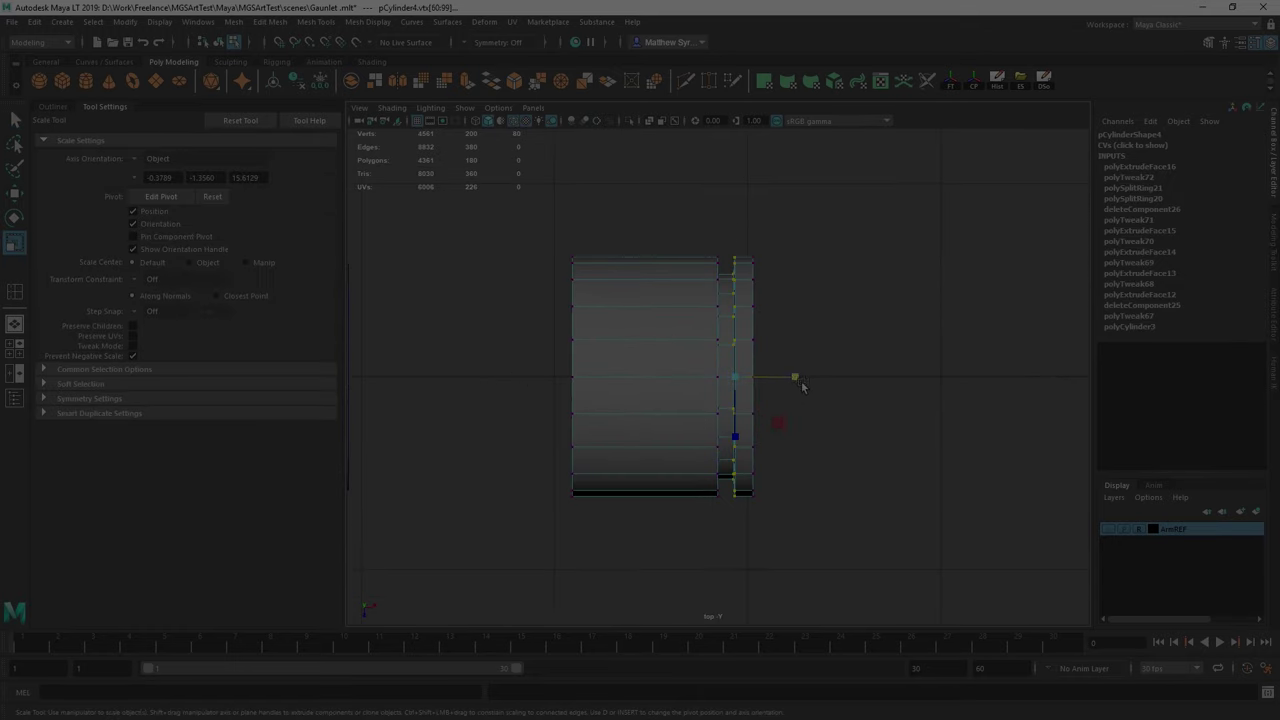
key(space)
key(space)
Move the inner edge loop of the cylinder's recessed rim along the cylinder's axis
alt+drag(880, 290, 775, 320)
key(q)
double_click(791, 334)
key(w)
drag(838, 405, 799, 374)
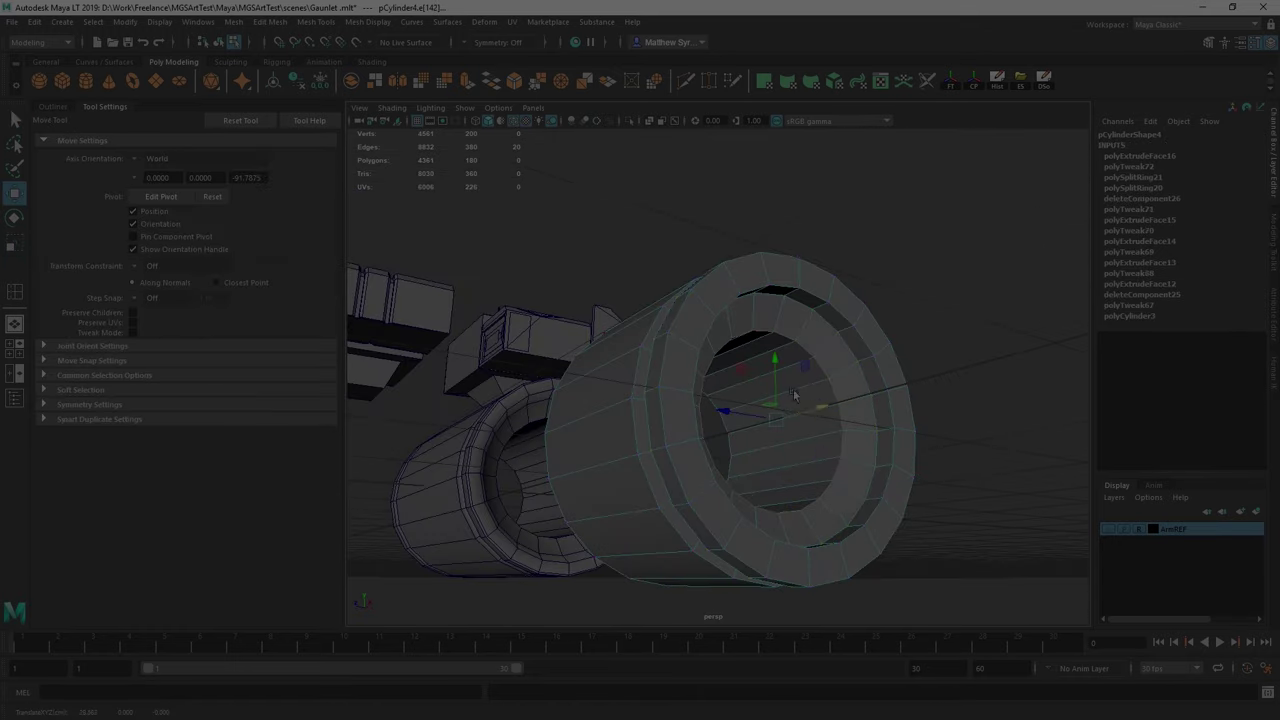
Adjust the cylinder's edge softness and bevel its rim and groove edge loops
key(q)
click(822, 386)
ctrl+right_drag(822, 387, 706, 431)
shift+right_drag(914, 394, 920, 393)
right_drag(842, 364, 720, 372)
click(840, 332)
shift+right_drag(851, 334, 996, 362)
double_click(725, 336)
alt+drag(850, 350, 706, 340)
shift+right_drag(706, 329, 847, 300)
click(957, 391)
key(q)
click(845, 247)
key(alt+5)
alt+drag(845, 247, 730, 215)
Select the vertices of the cylinder's body beyond the groove and move them along its length
right_drag(720, 345, 720, 300)
click(632, 372)
ctrl+right_drag(1007, 330, 785, 393)
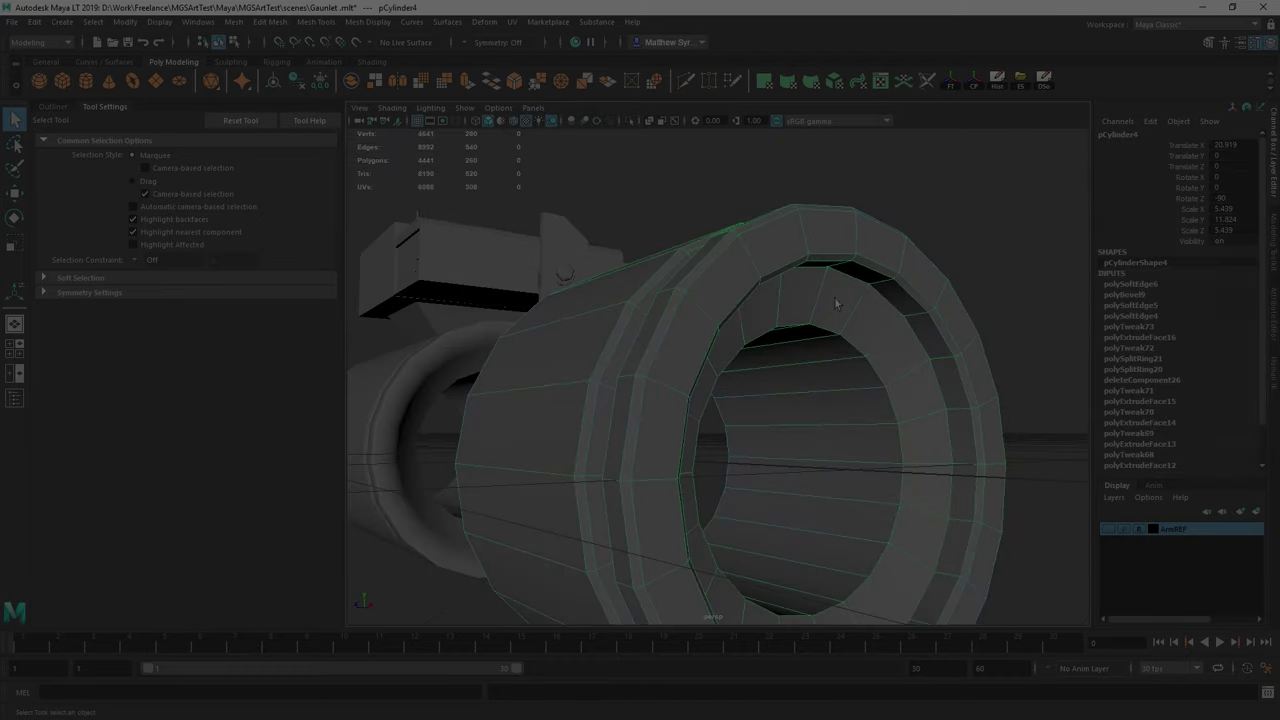
scroll(880, 280, down, 5)
alt+drag(880, 280, 754, 370)
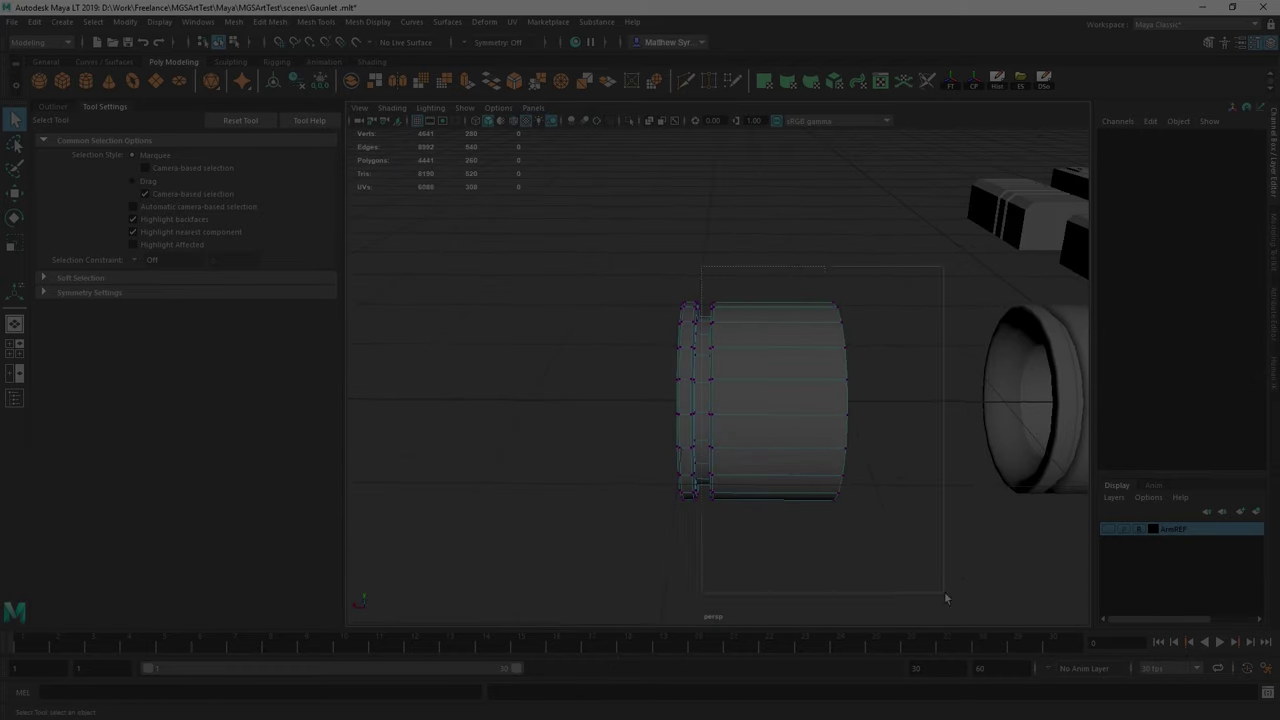
drag(947, 598, 947, 598)
key(w)
drag(732, 394, 817, 300)
key(q)
click(726, 412)
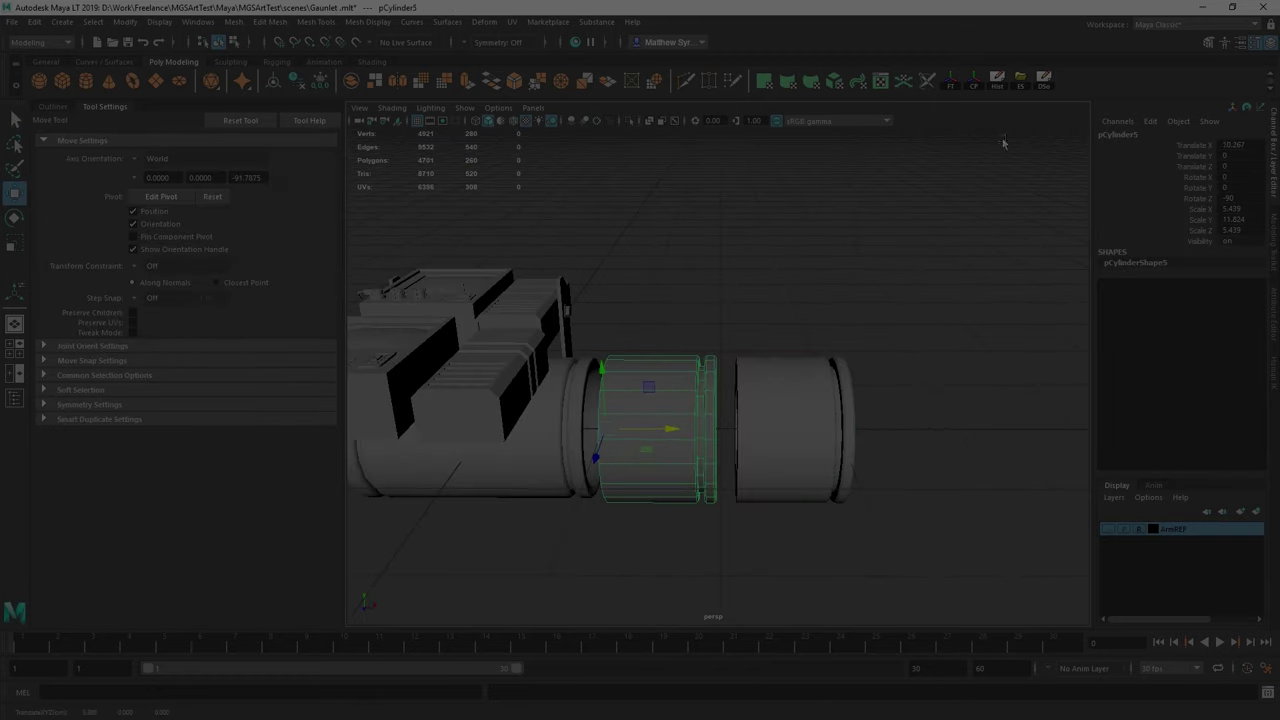